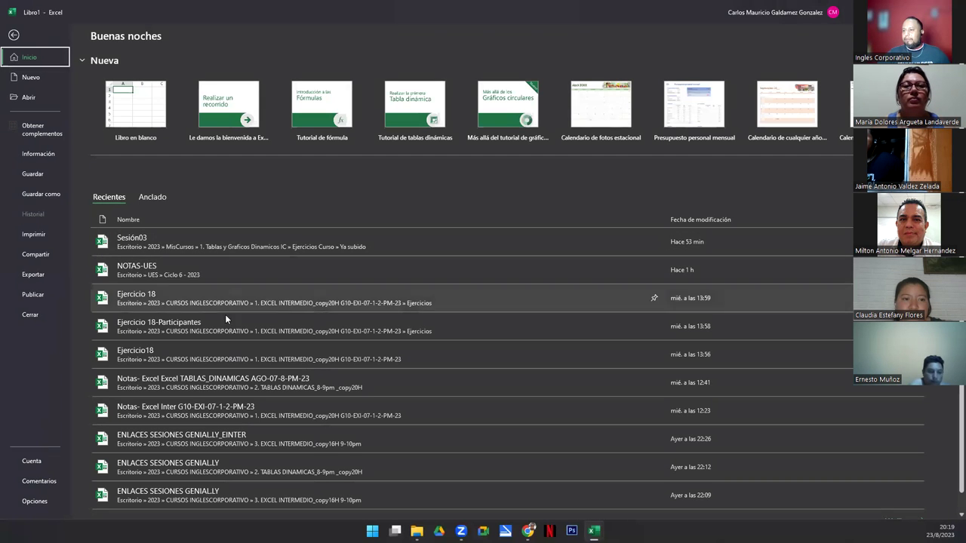
# - Open the recent Semana01 workbook from the TABLAS DINAMICAS course folder and look over its Ejercicio 01 and Ejercicio 02 sheets
pyautogui.scroll(-1, 251, 385)
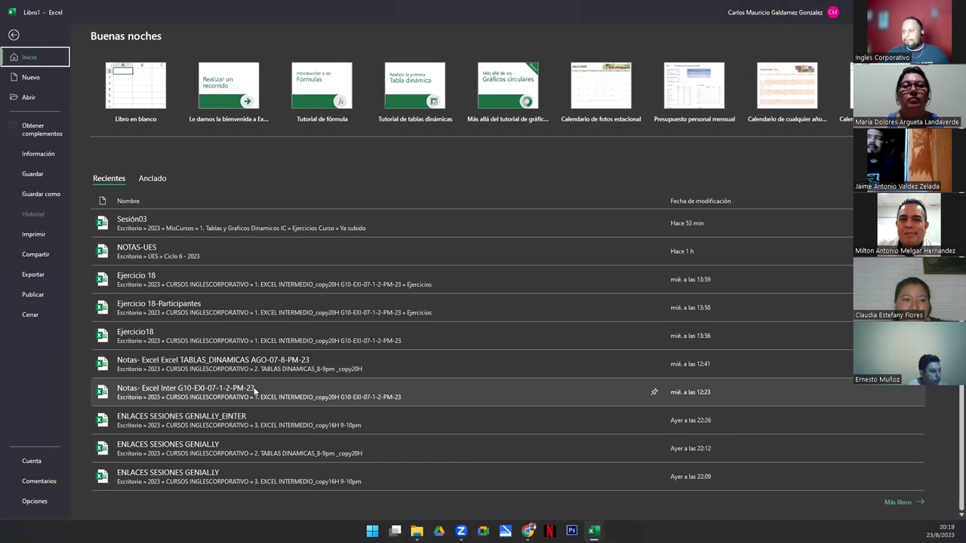
pyautogui.click(898, 502)
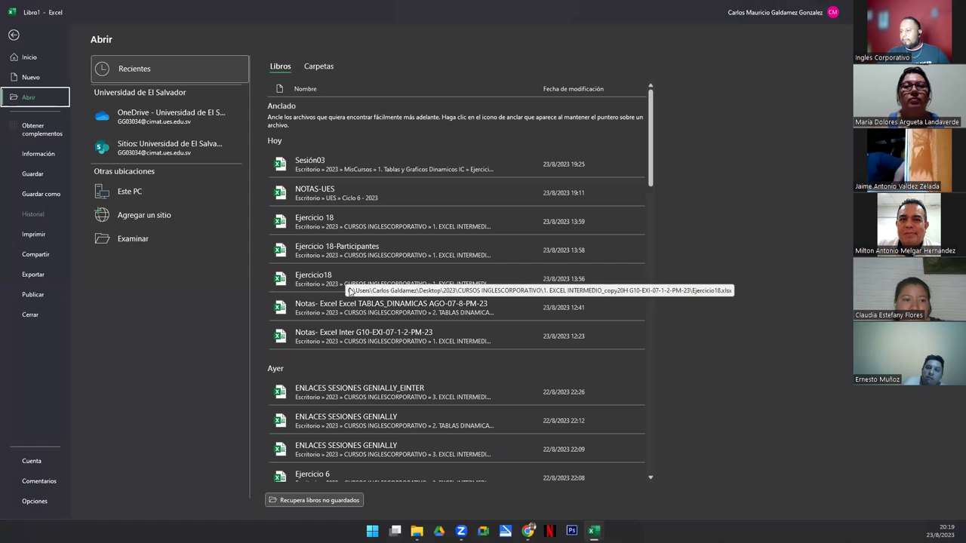
pyautogui.scroll(-2, 380, 349)
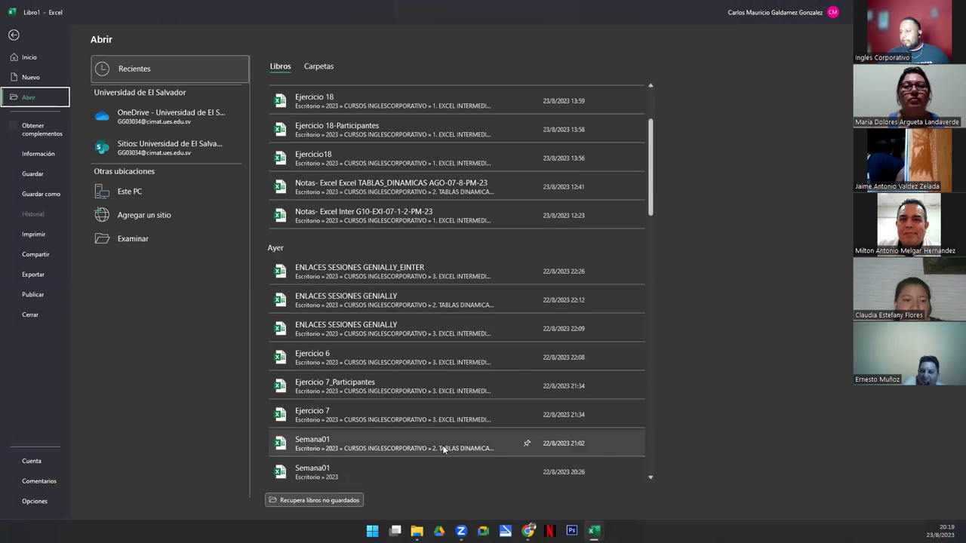
pyautogui.click(347, 445)
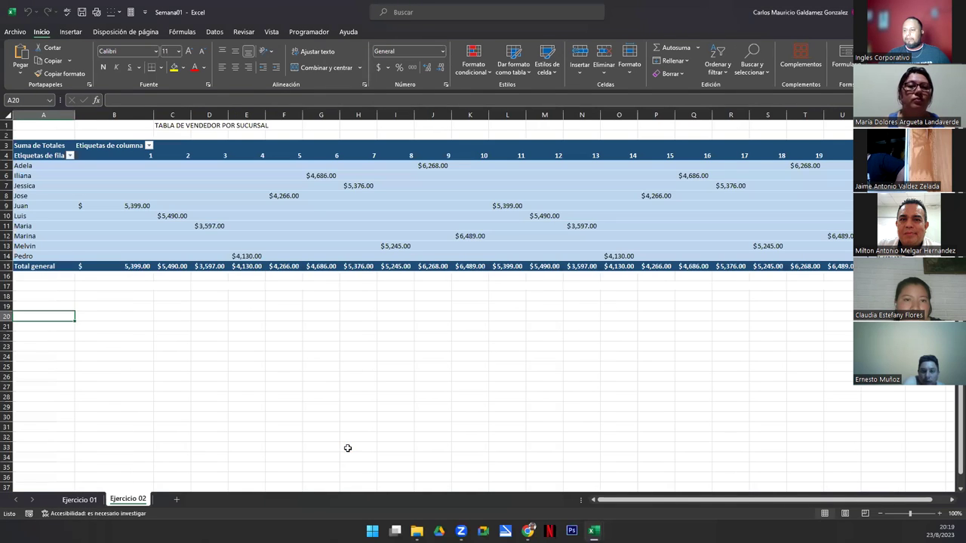
pyautogui.click(78, 501)
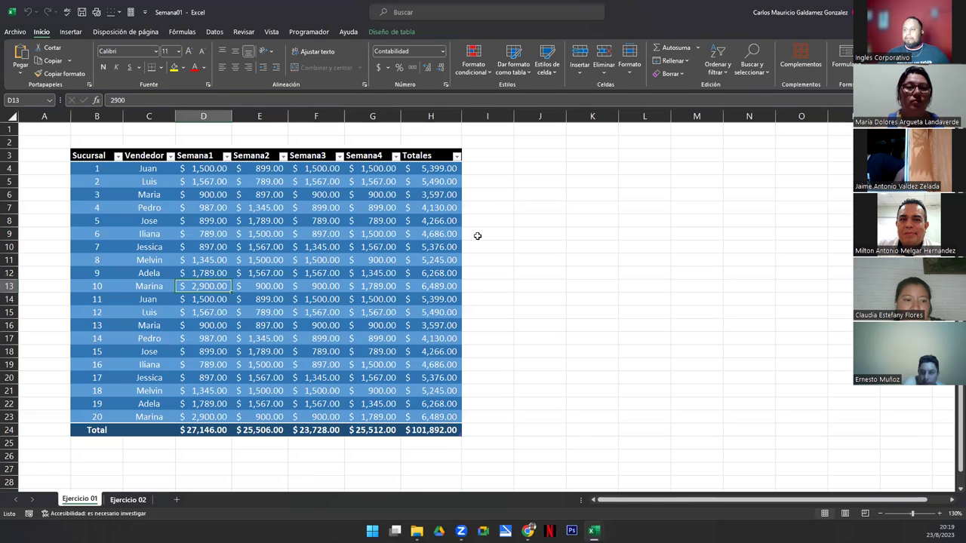
pyautogui.click(128, 500)
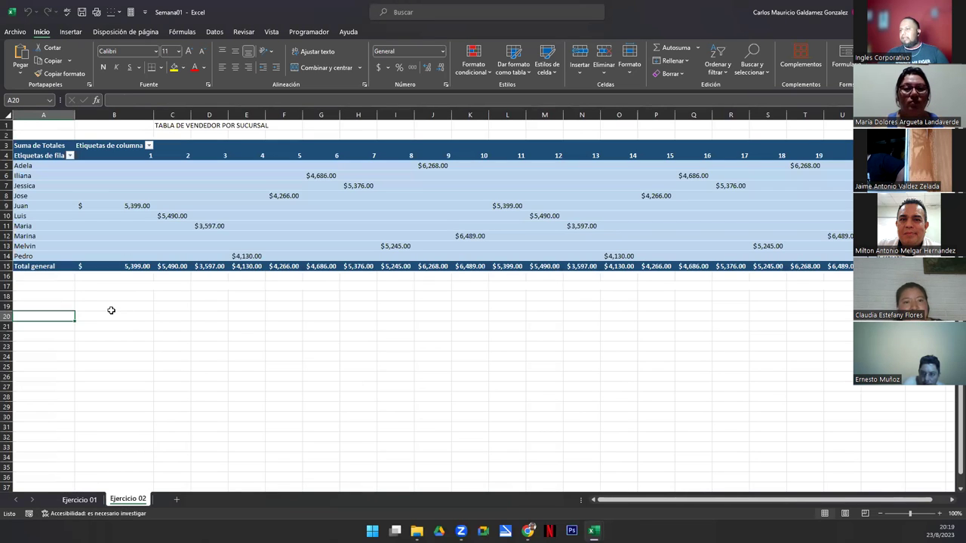
# - Add a new sheet after Ejercicio 02 and name it Ejercicio 03
pyautogui.click(175, 501)
pyautogui.doubleClick(168, 500)
pyautogui.write('Ejercicio 03')
pyautogui.press('Return')
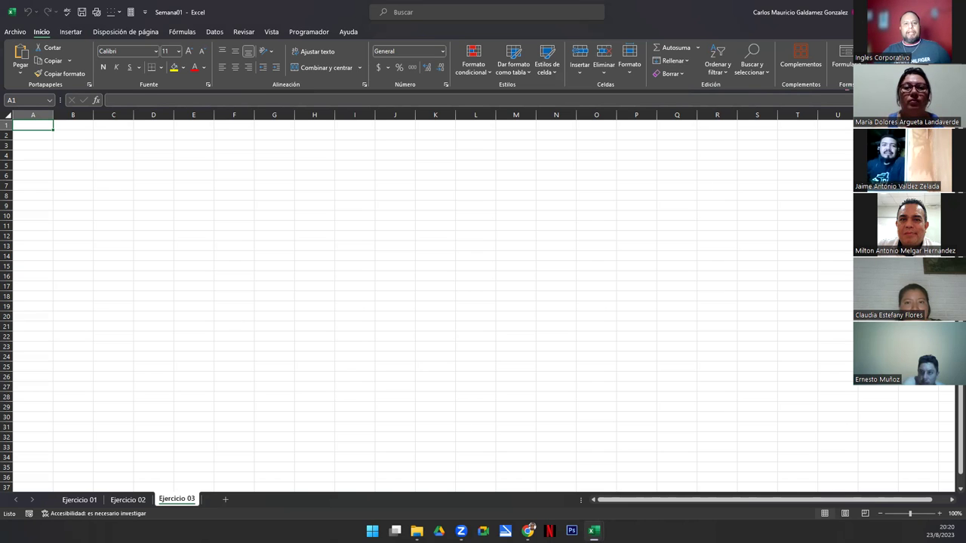
pyautogui.click(68, 155)
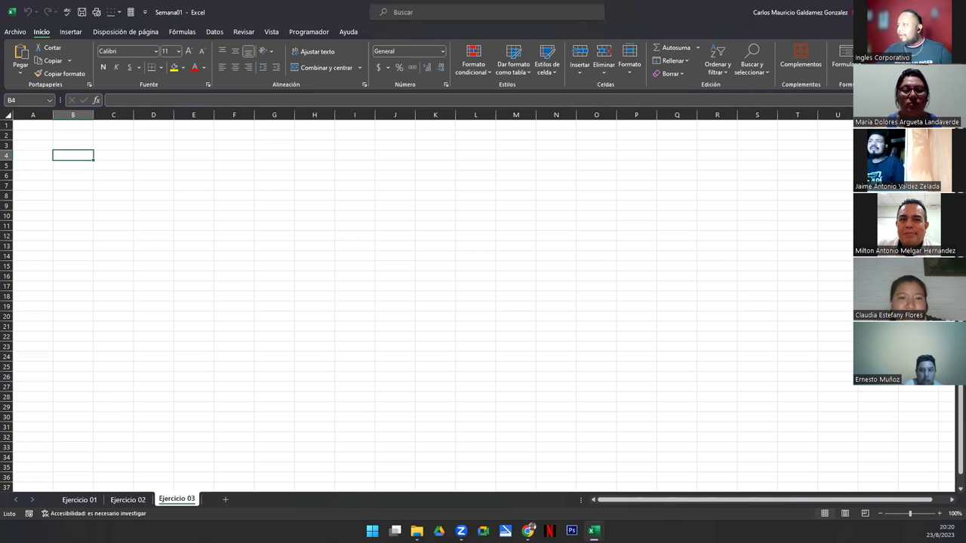
# - Create a blank workbook, and capture a screen clip of the "Tabla de datos" and "Tabla dinámica" diagram from the Genially presentation
pyautogui.hotkey('ctrl', 'n')
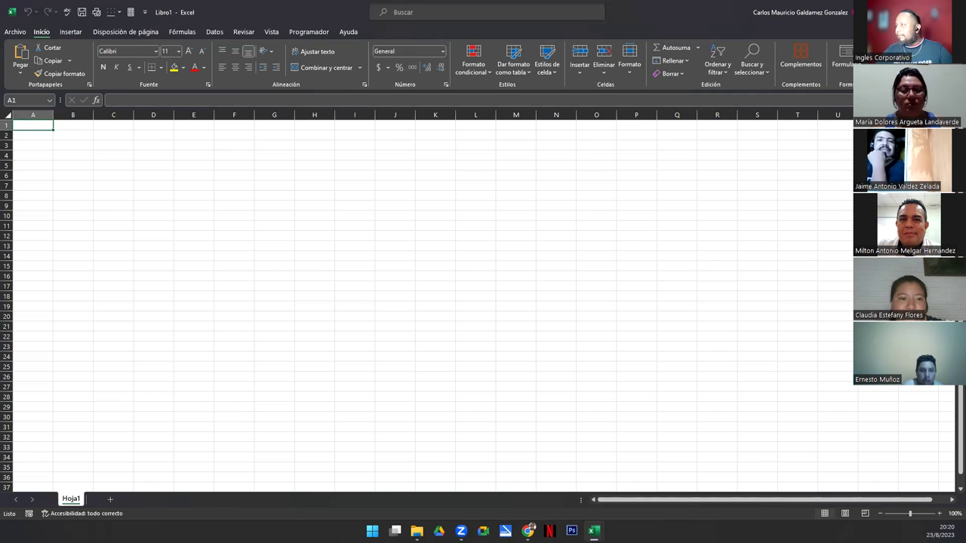
pyautogui.hotkey('alt', 'Tab')
pyautogui.press('Right')
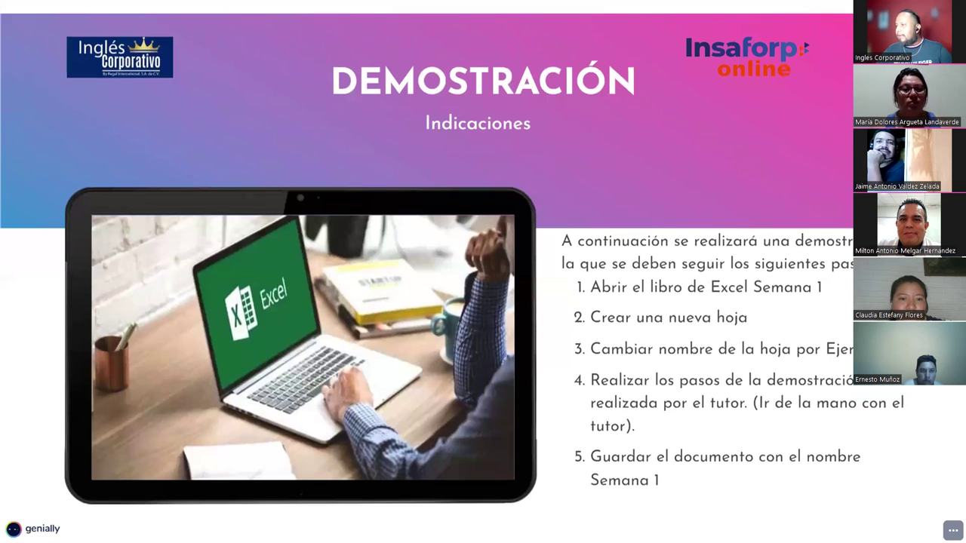
pyautogui.press('Right')
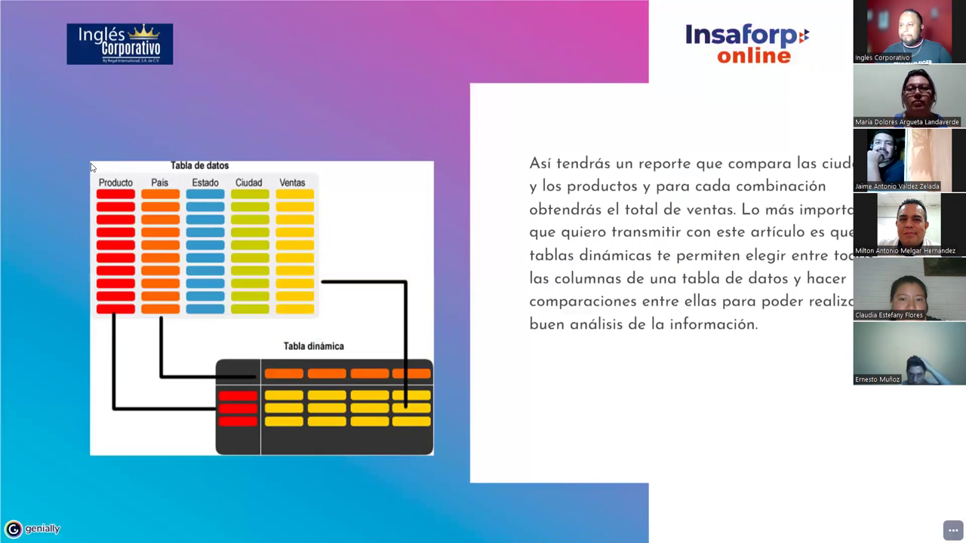
pyautogui.press('super+shift+s')
pyautogui.moveTo(90, 161); pyautogui.dragTo(435, 455)
# - Look through the presentation slides that follow the diagram
pyautogui.press('Right')
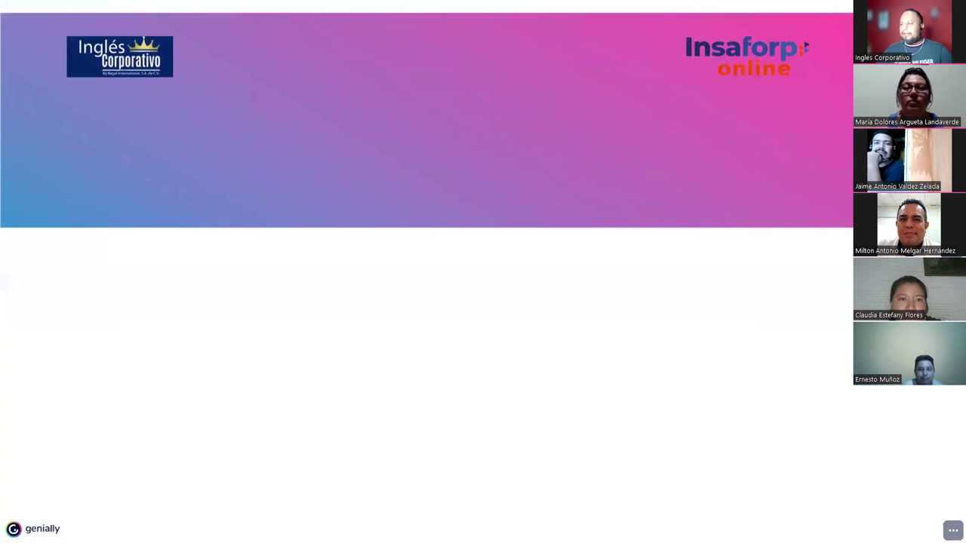
pyautogui.press('Right')
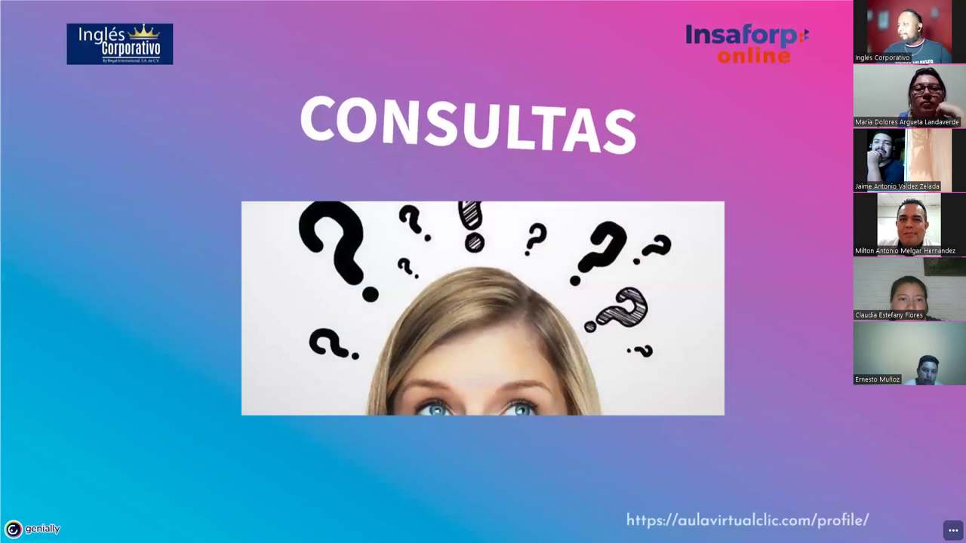
pyautogui.press('Right')
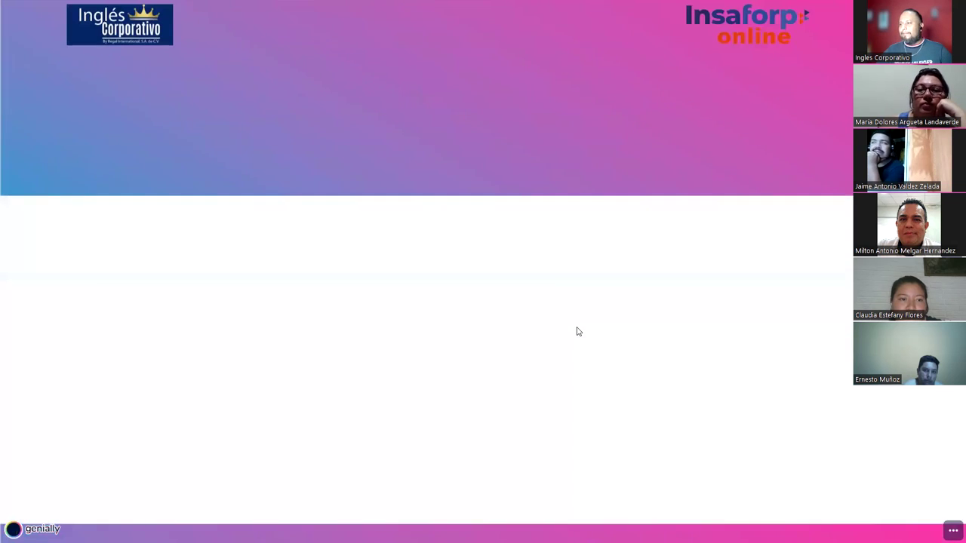
# - Switch back to Excel, paste the captured diagram into the blank workbook and move it to start around column N
pyautogui.hotkey('alt', 'Tab')
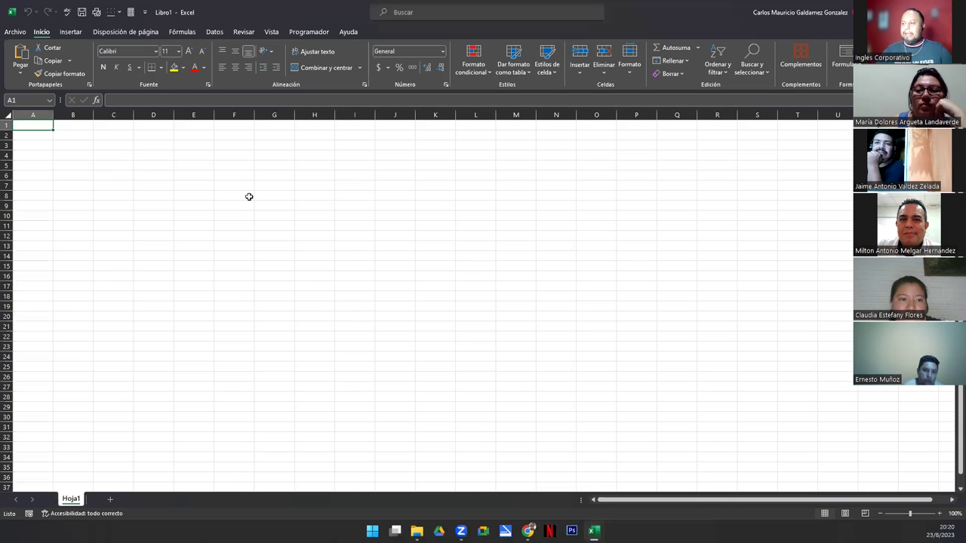
pyautogui.click(533, 219)
pyautogui.hotkey('ctrl', 'v')
pyautogui.moveTo(624, 283); pyautogui.dragTo(664, 179)
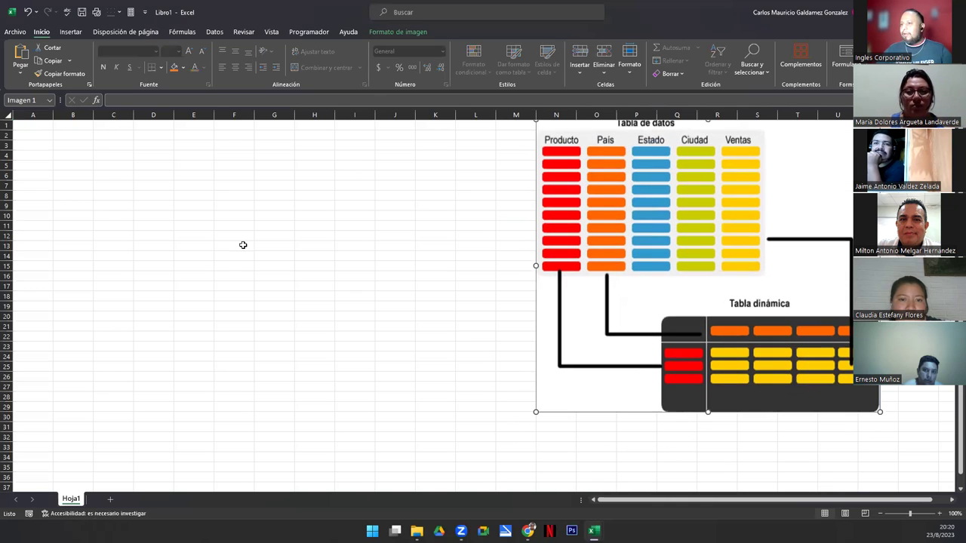
# - Enter the header PRODUCTO in cell A1
pyautogui.click(29, 127)
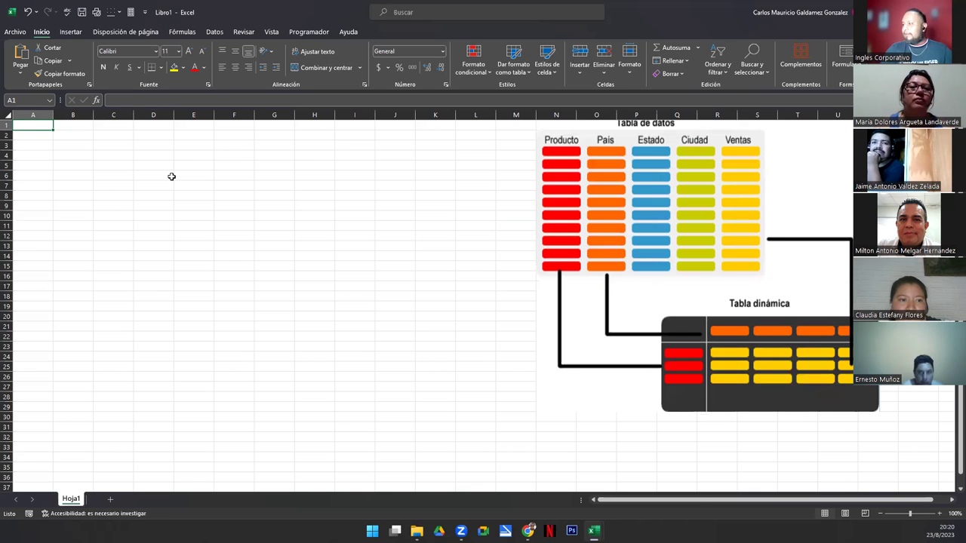
pyautogui.write('PRODUCTO')
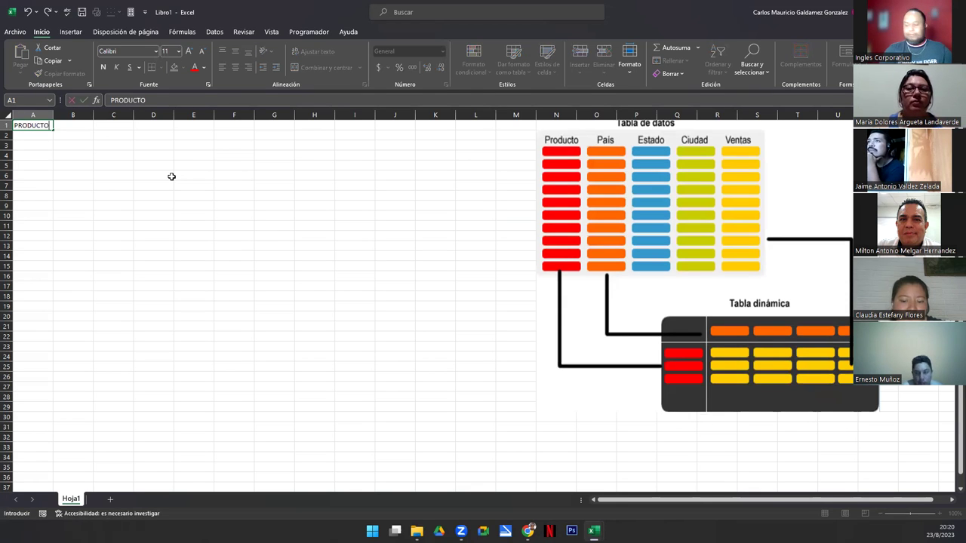
pyautogui.press('Tab')
pyautogui.write('PAIS')
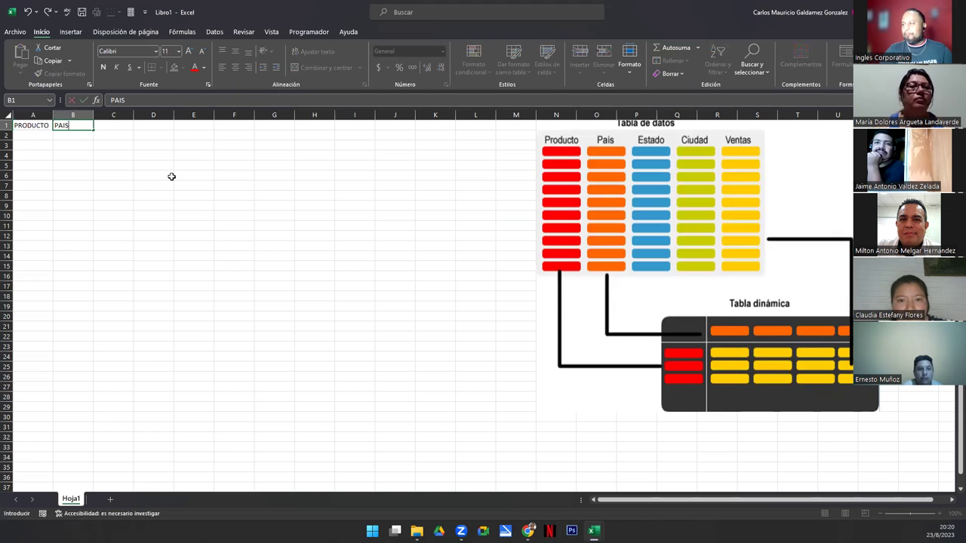
pyautogui.press('BackSpace')
pyautogui.press('BackSpace')
pyautogui.press('BackSpace')
pyautogui.press('BackSpace')
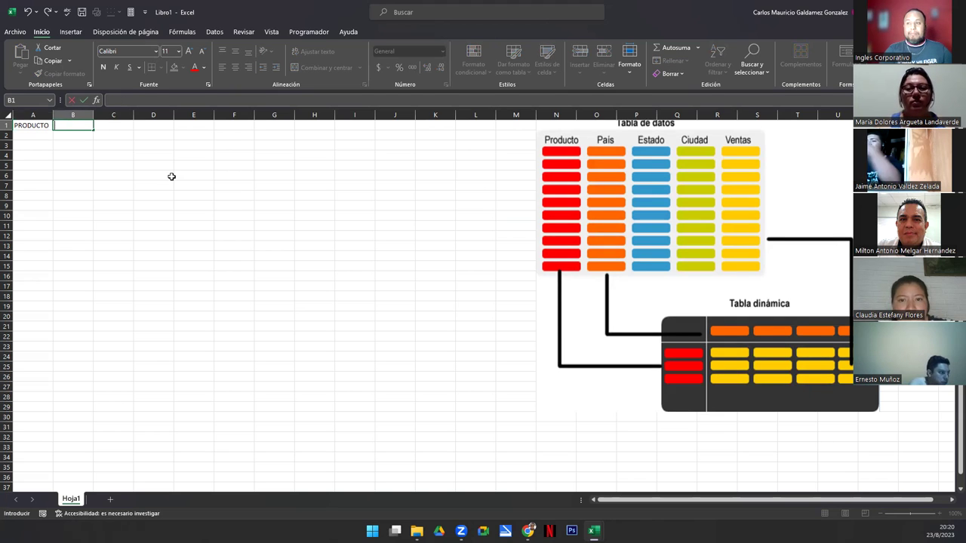
# - Enter the header DEPARTAMENTO in cell B1 and fit column B to its text
pyautogui.write('DEPARTAMENTO')
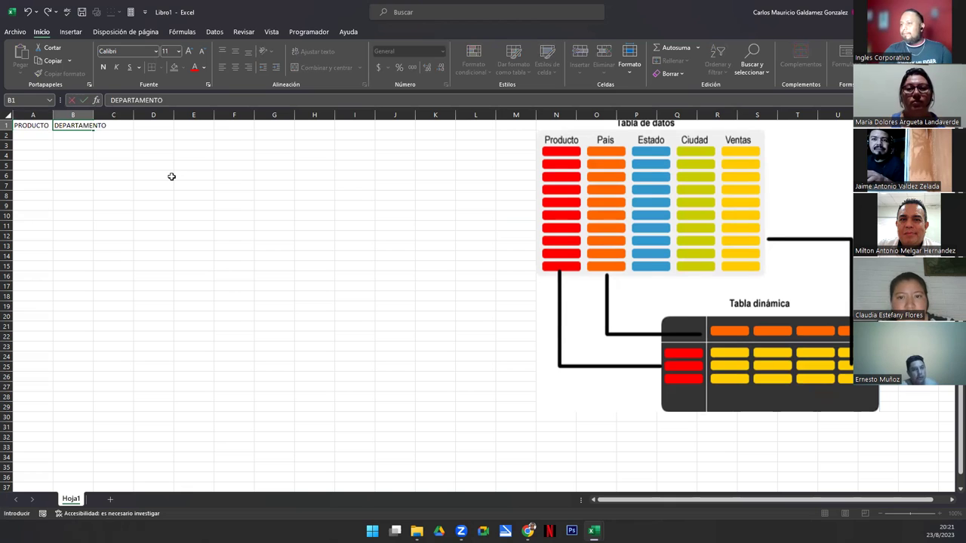
pyautogui.press('Tab')
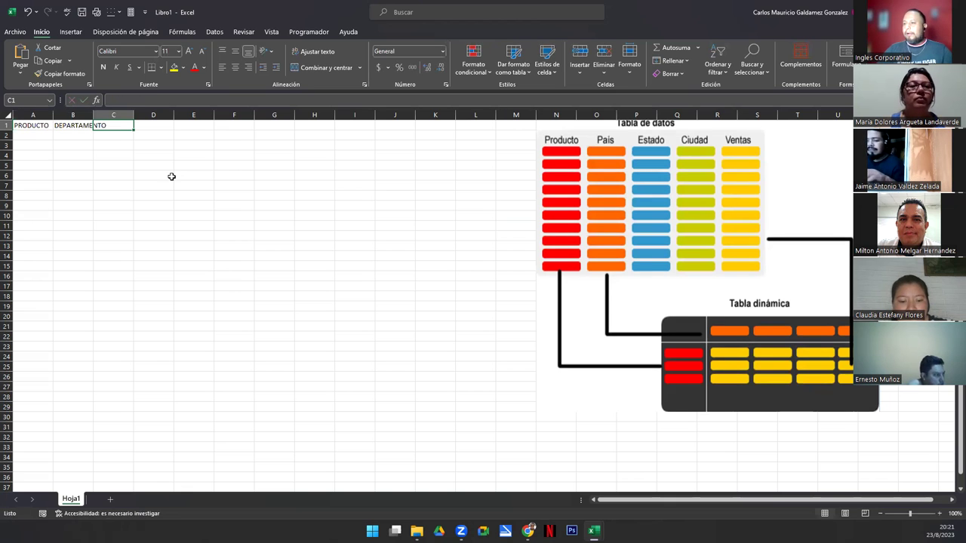
pyautogui.doubleClick(95, 114)
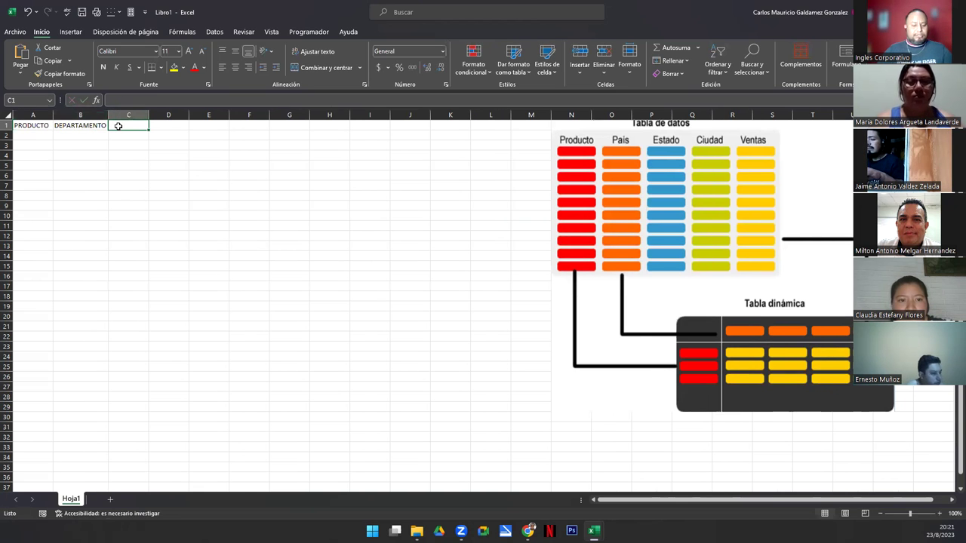
# - Enter the headers CIUDAD in cell C1 and CANTIDAD in cell D1
pyautogui.write('I')
pyautogui.press('BackSpace')
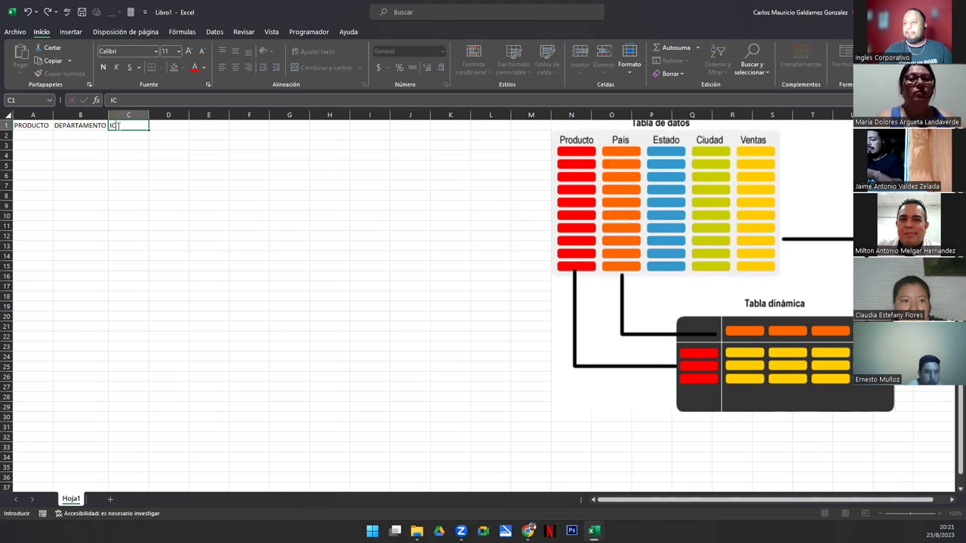
pyautogui.write('CIUDAD')
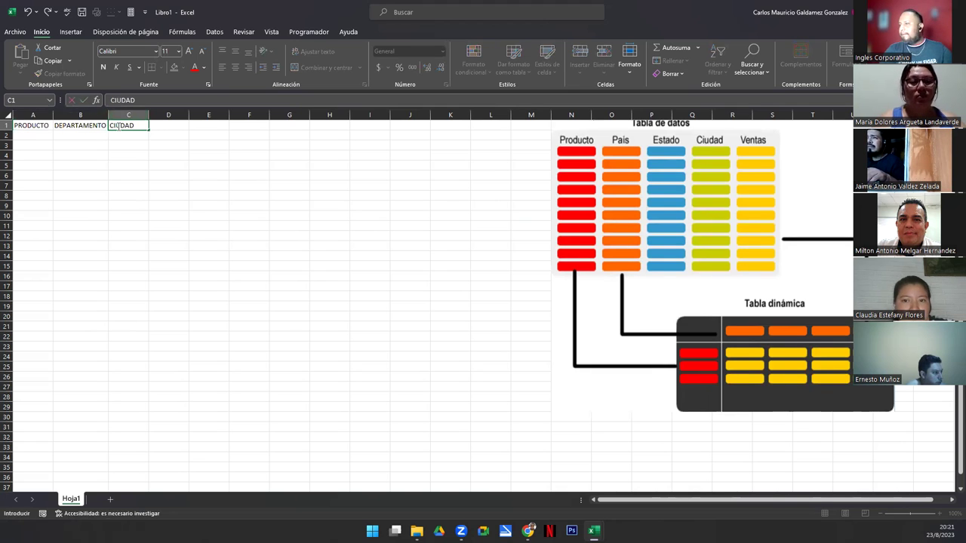
pyautogui.press('Tab')
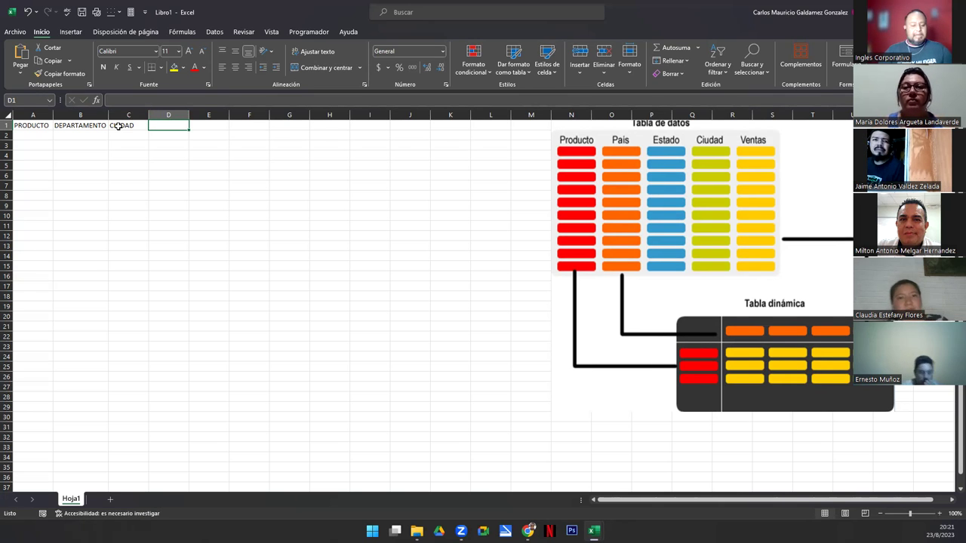
pyautogui.write('CANTIDAD')
pyautogui.press('Tab')
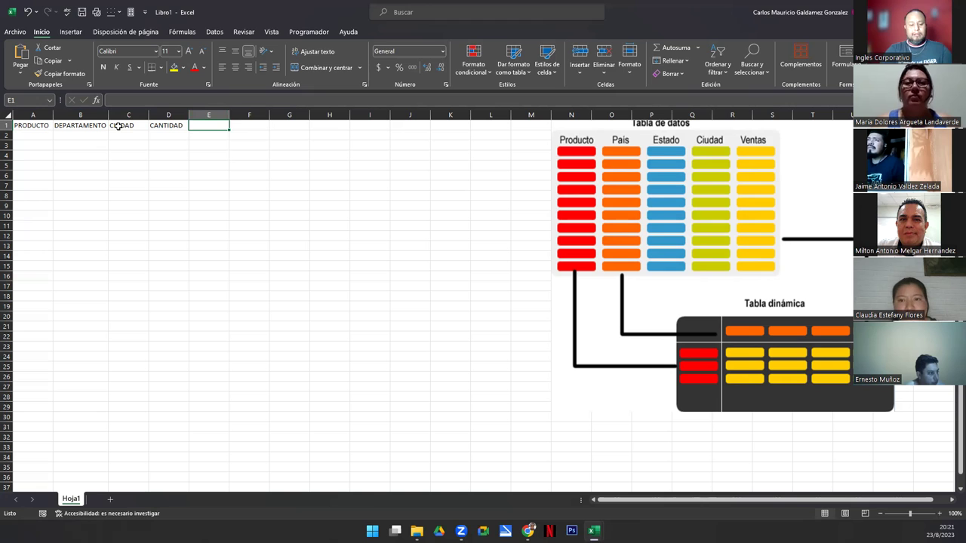
# - Enter the headers PRECIO/U in cell E1 and TOTAL in cell F1
pyautogui.write('PRECIO/')
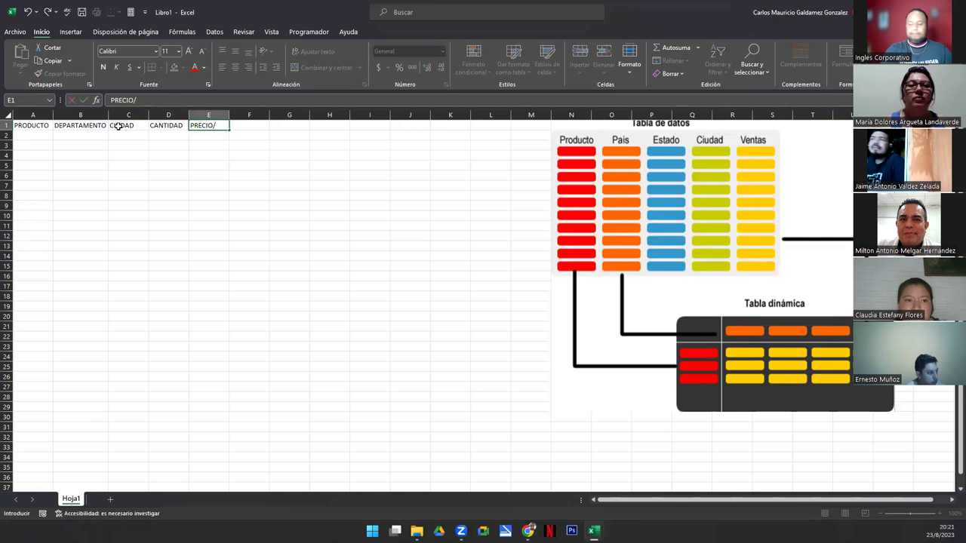
pyautogui.write('U')
pyautogui.press('Tab')
pyautogui.write('TOT')
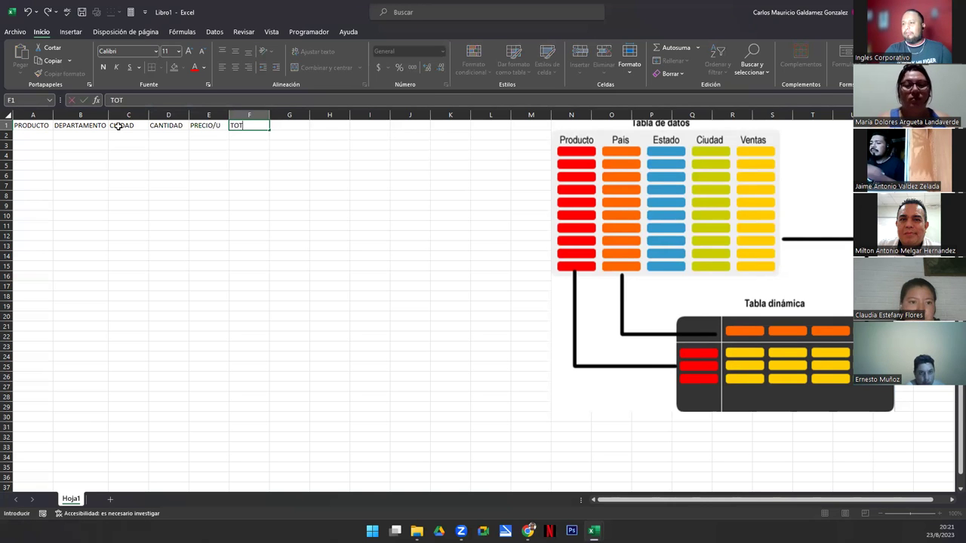
pyautogui.press('Return')
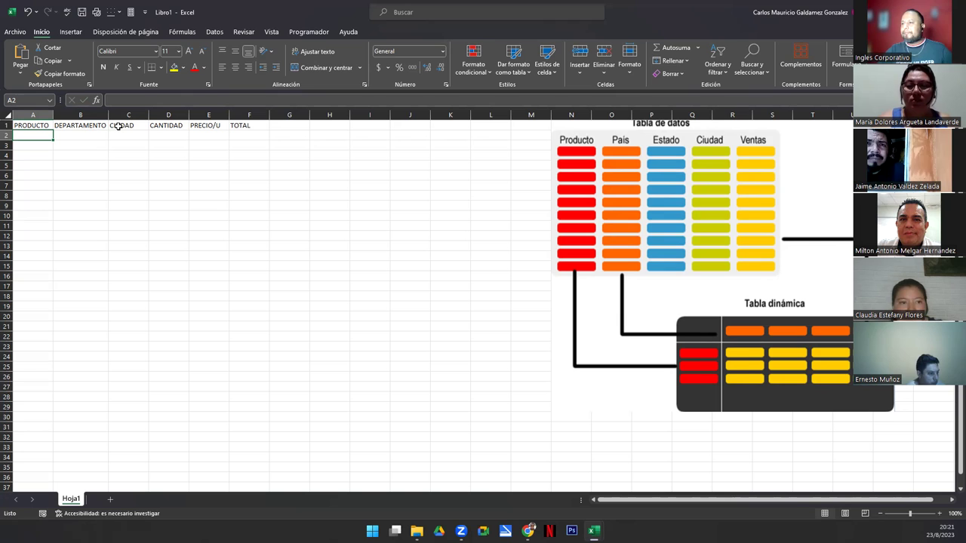
# - Widen the CIUDAD column and fit the CANTIDAD and PRECIO/U columns to their header text
pyautogui.moveTo(149, 114); pyautogui.dragTo(164, 115)
pyautogui.doubleClick(202, 114)
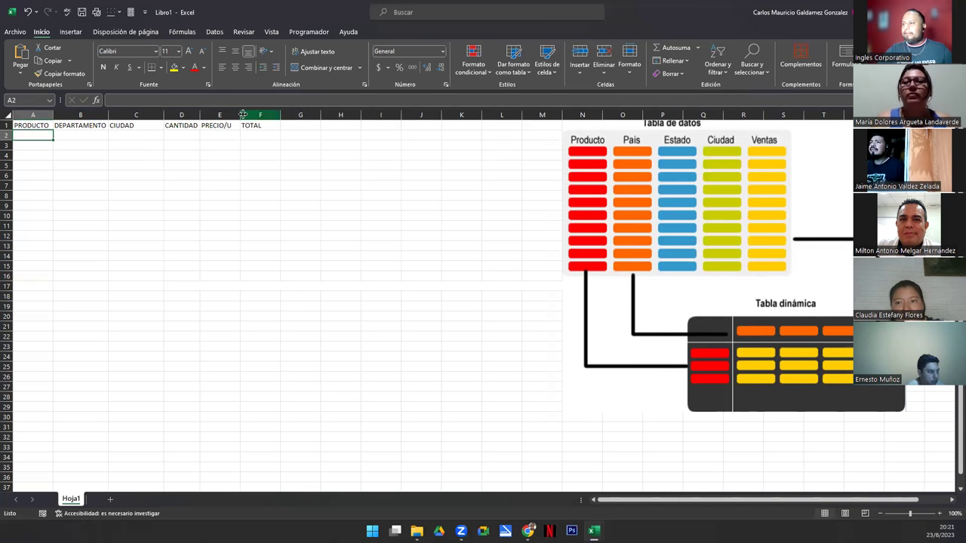
pyautogui.doubleClick(239, 115)
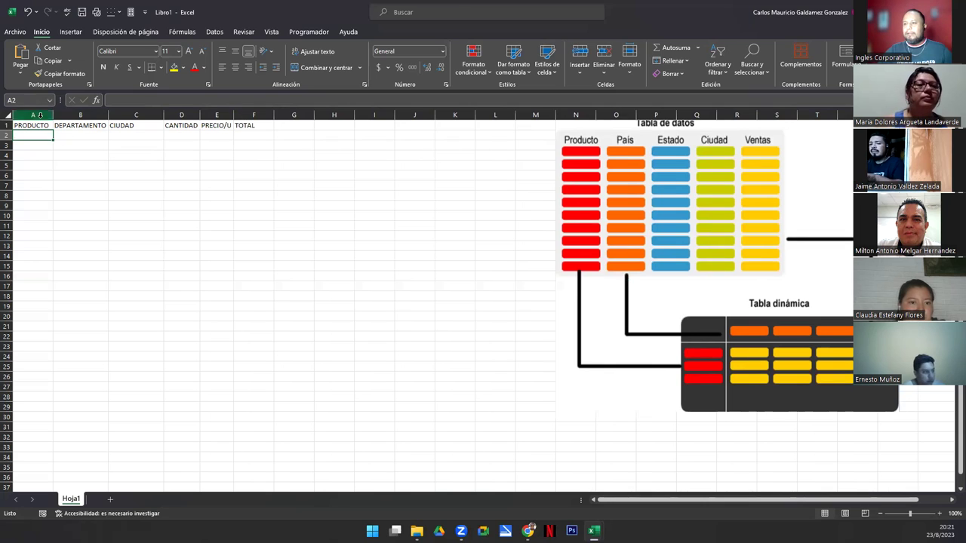
pyautogui.scroll(1, 107, 192)
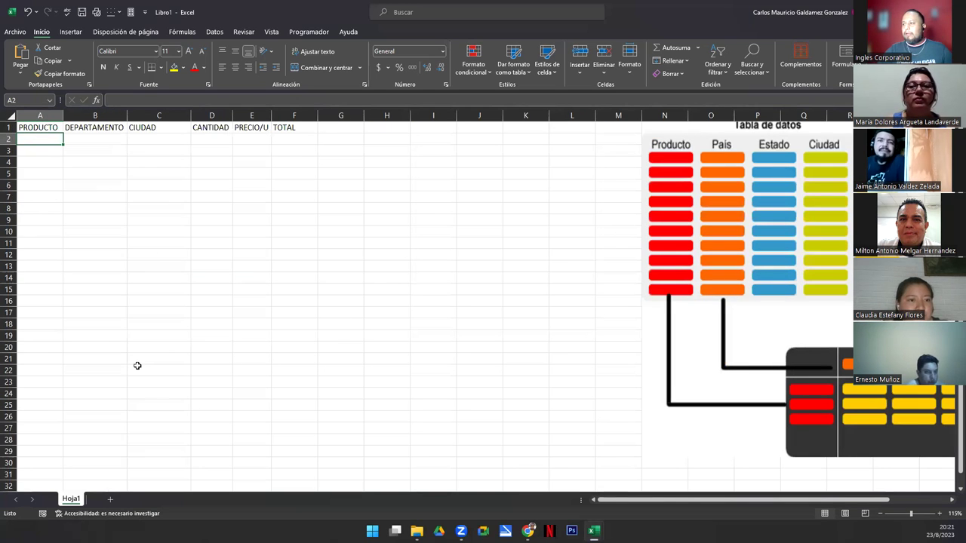
# - Copy the header row from PRODUCTO to TOTAL in Libro1 into cell A1 of the Ejercicio 03 sheet in Semana01
pyautogui.click(422, 187)
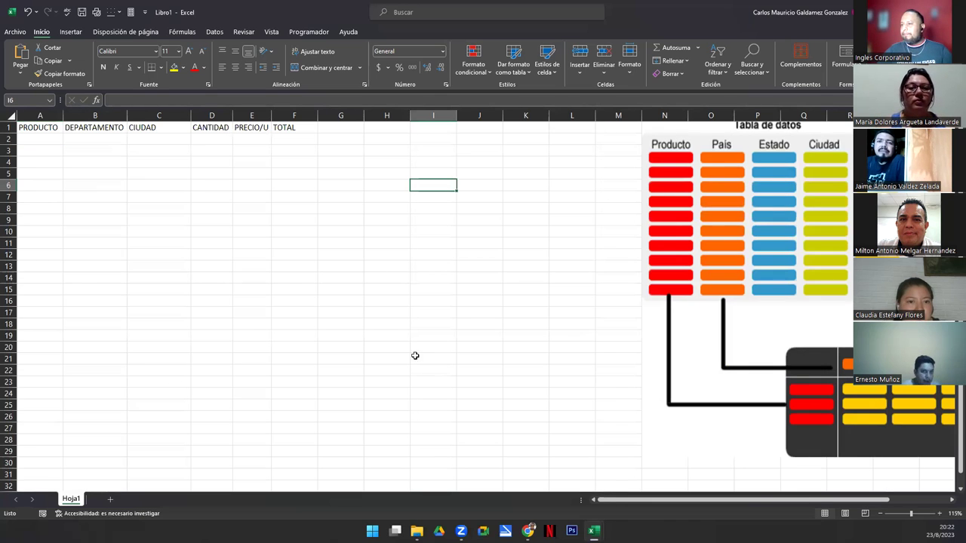
pyautogui.moveTo(295, 130); pyautogui.dragTo(21, 140)
pyautogui.hotkey('ctrl', 'c')
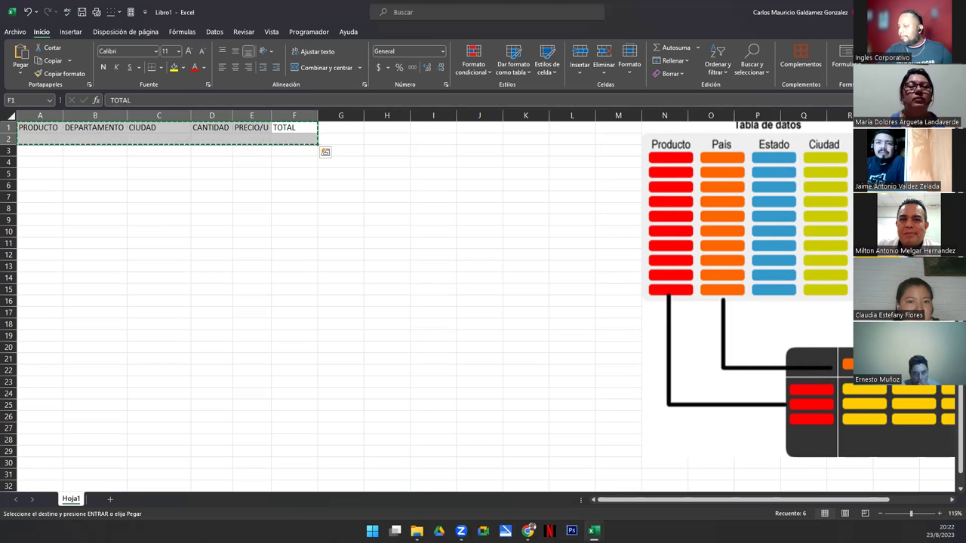
pyautogui.moveTo(594, 530)
pyautogui.click(706, 464)
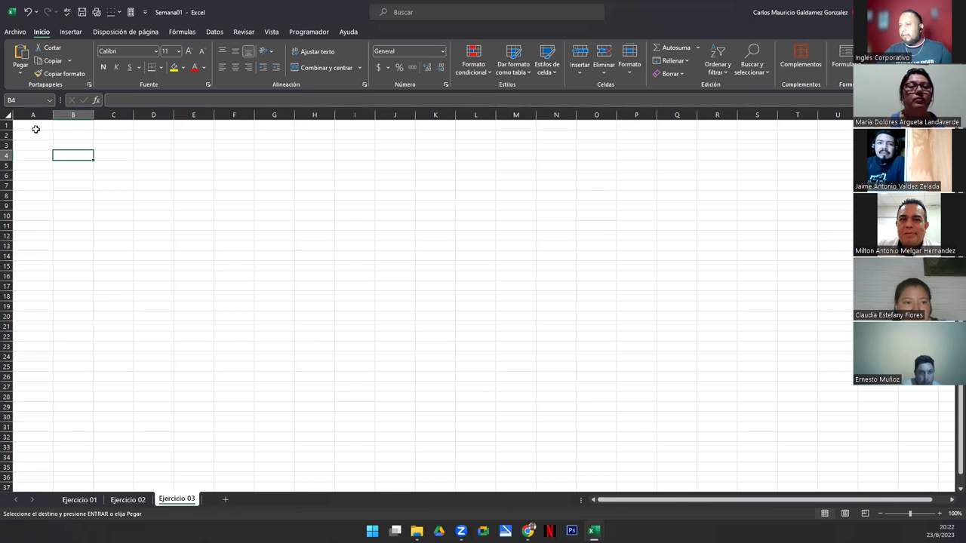
pyautogui.click(36, 129)
pyautogui.hotkey('ctrl', 'v')
pyautogui.click(435, 196)
pyautogui.press('ctrl')
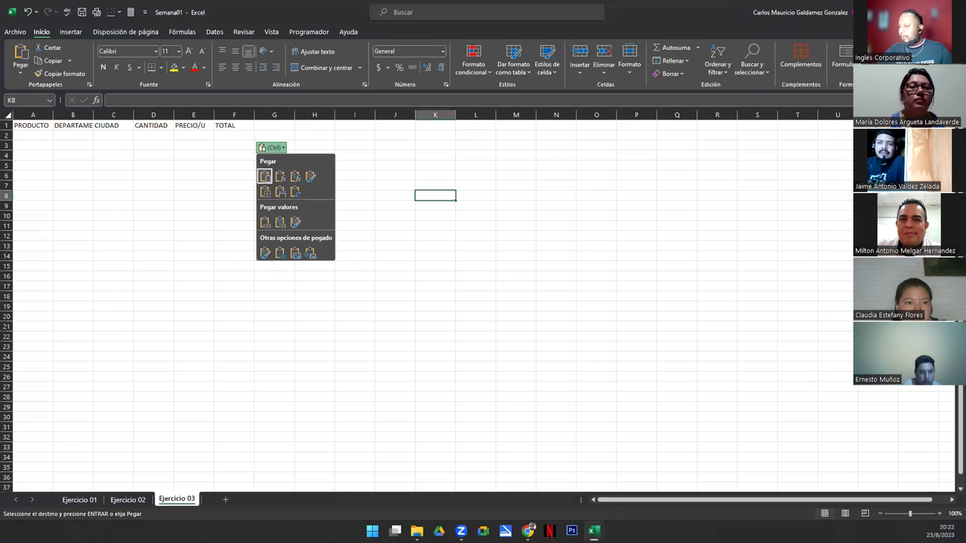
# - Copy the Tabla de datos diagram picture from Libro1 into the Ejercicio 03 sheet of Semana01, beside the headers
pyautogui.hotkey('alt', 'Tab')
pyautogui.click(776, 300)
pyautogui.press('Escape')
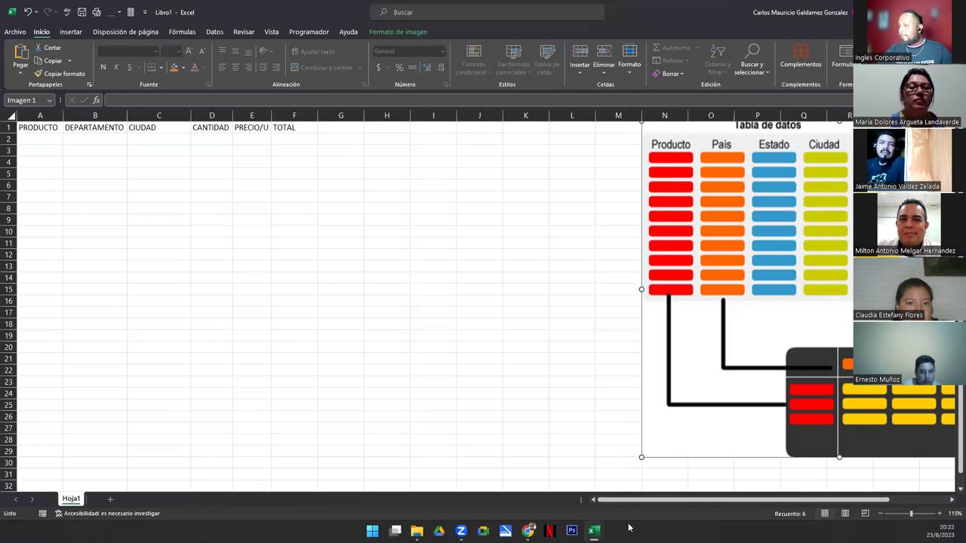
pyautogui.moveTo(594, 531)
pyautogui.click(682, 476)
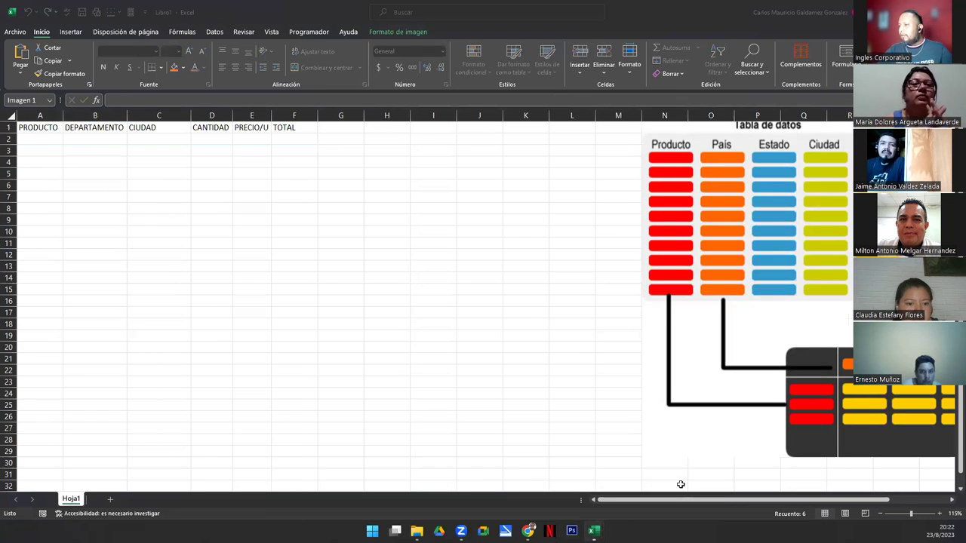
pyautogui.click(574, 158)
pyautogui.hotkey('ctrl', 'v')
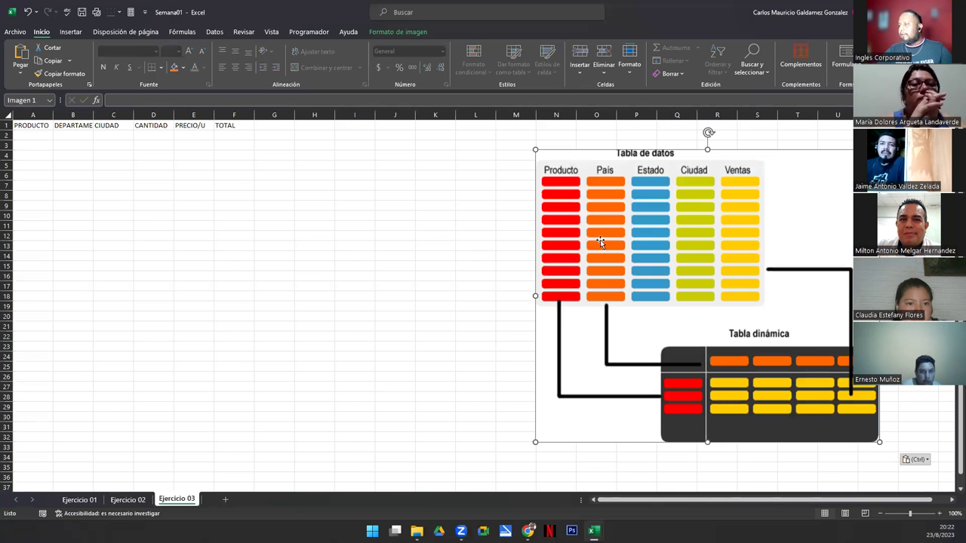
# - Close the Libro1 workbook and return to the Ejercicio 03 sheet of Semana01
pyautogui.hotkey('alt', 'Tab')
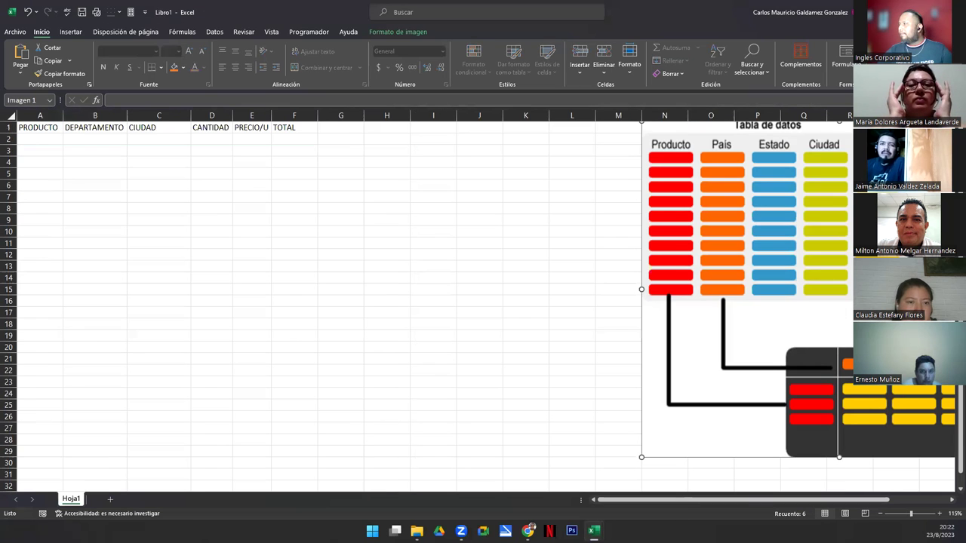
pyautogui.hotkey('ctrl', 'w')
pyautogui.click(517, 320)
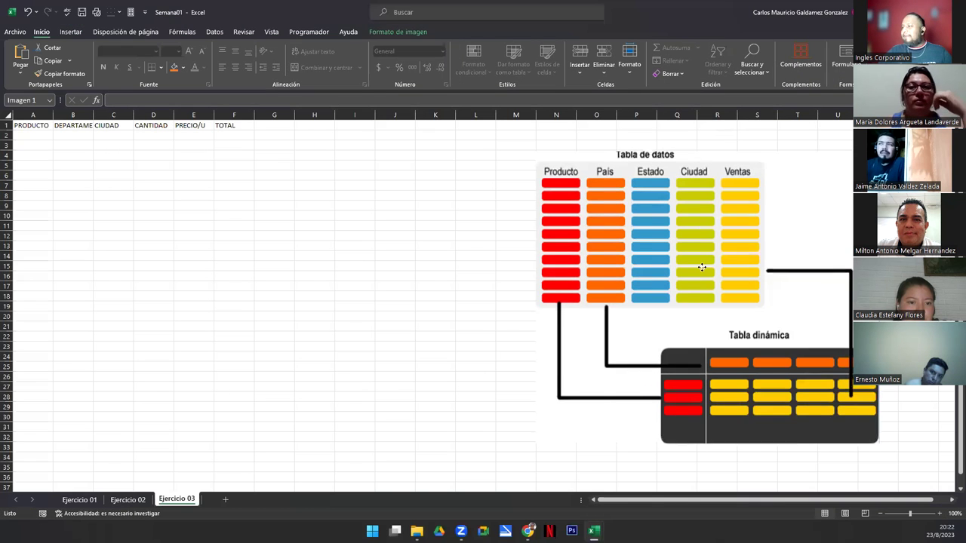
# - Fit column B to the width of its DEPARTAMENTO header
pyautogui.click(27, 135)
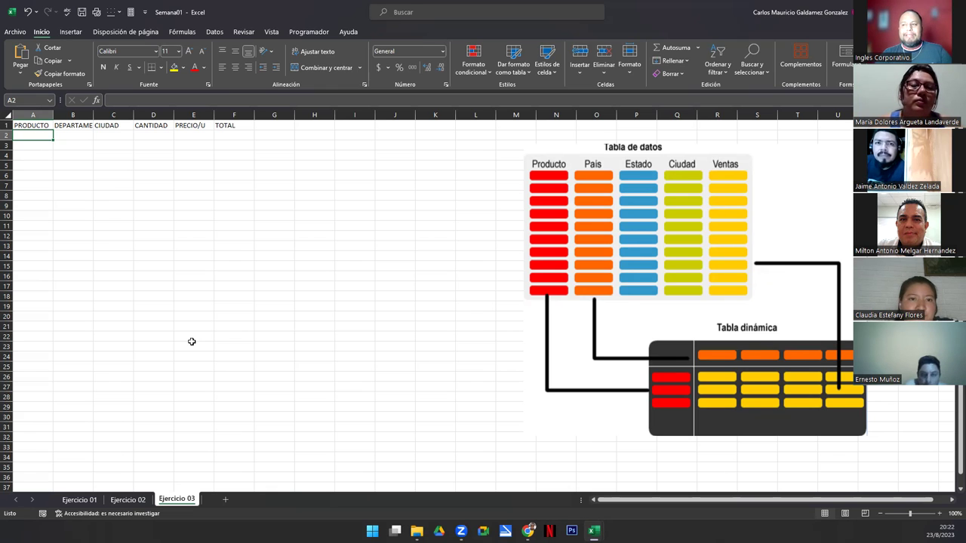
pyautogui.doubleClick(93, 115)
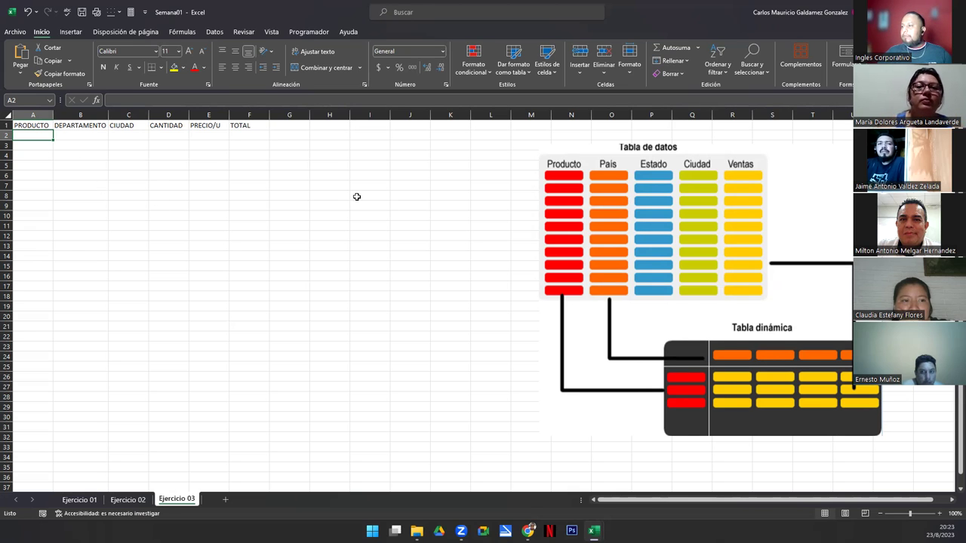
# - Start a product list in cells I8 to I10 with LADRILLO, BOLSA CEMENTO and LB CLAVO
pyautogui.click(372, 196)
pyautogui.write('L')
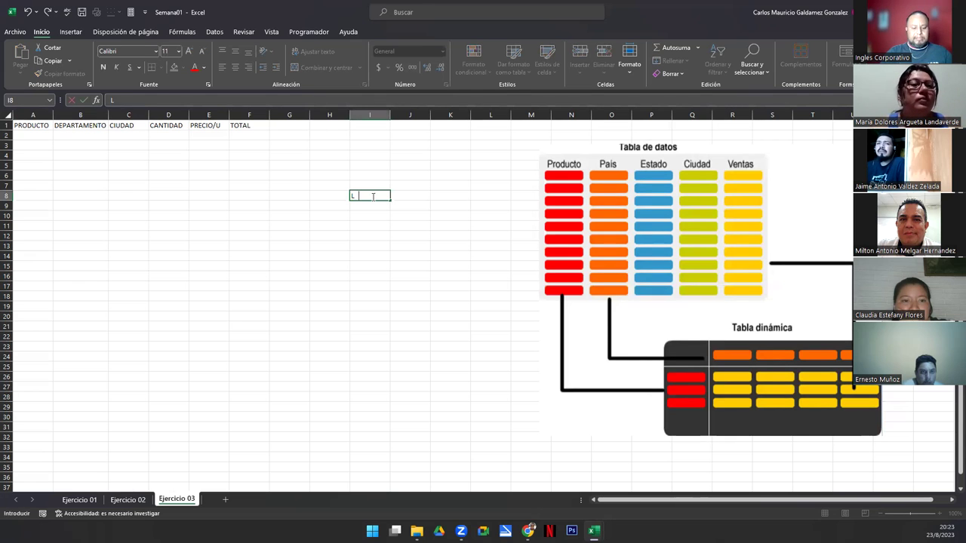
pyautogui.write('ADRILLO')
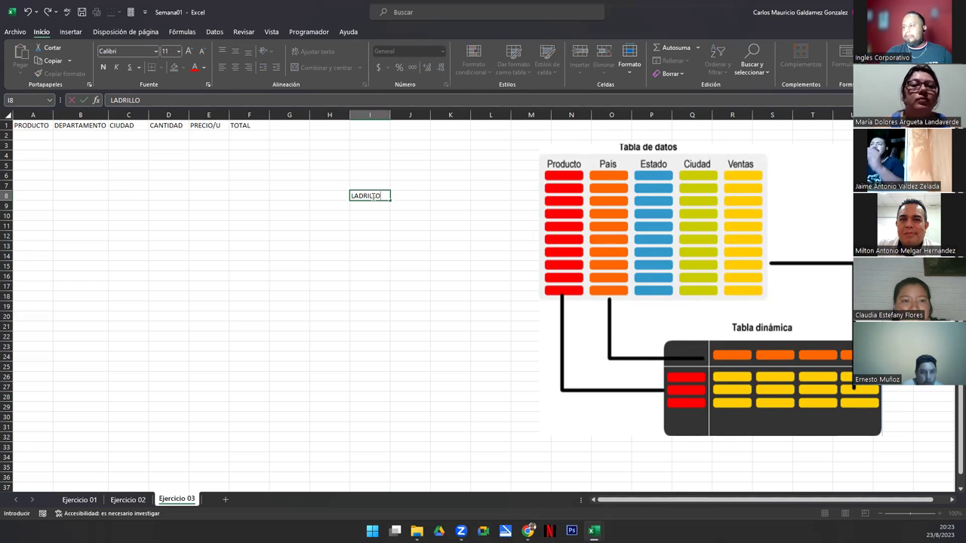
pyautogui.press('Return')
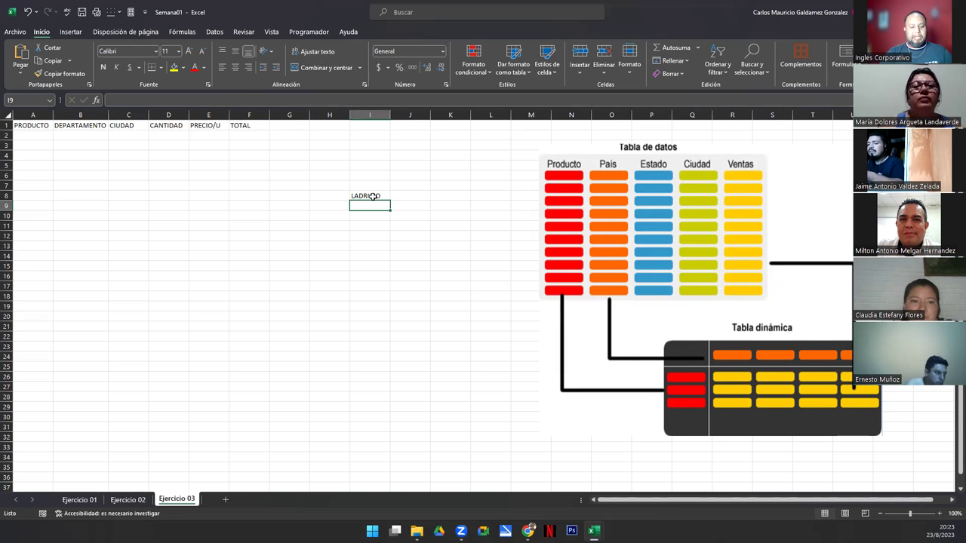
pyautogui.write('BOLSA CEMENTO')
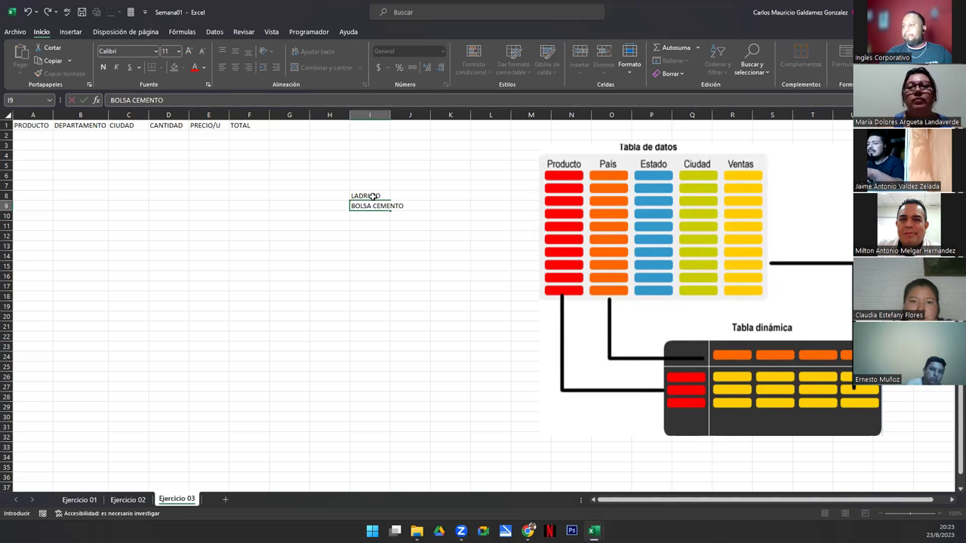
pyautogui.press('Return')
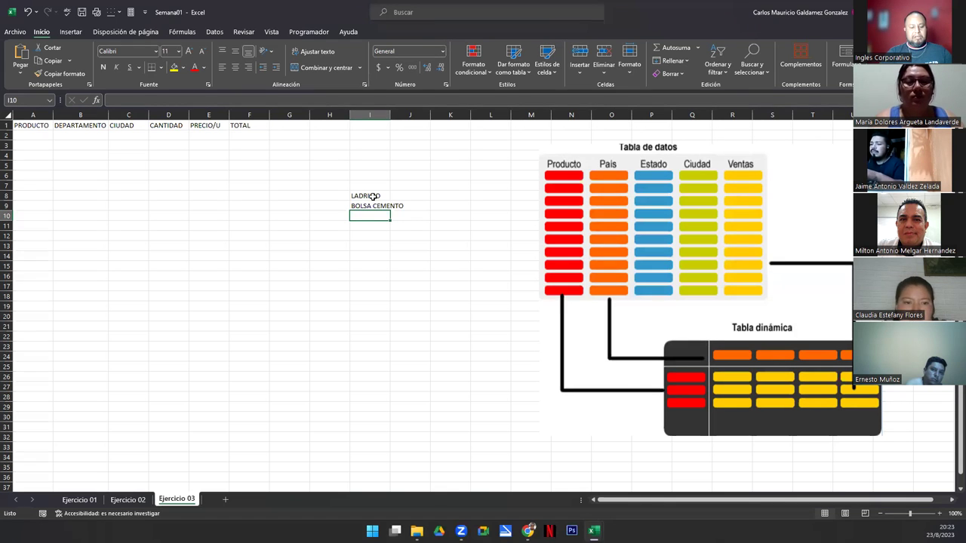
pyautogui.write('LB CLAVO')
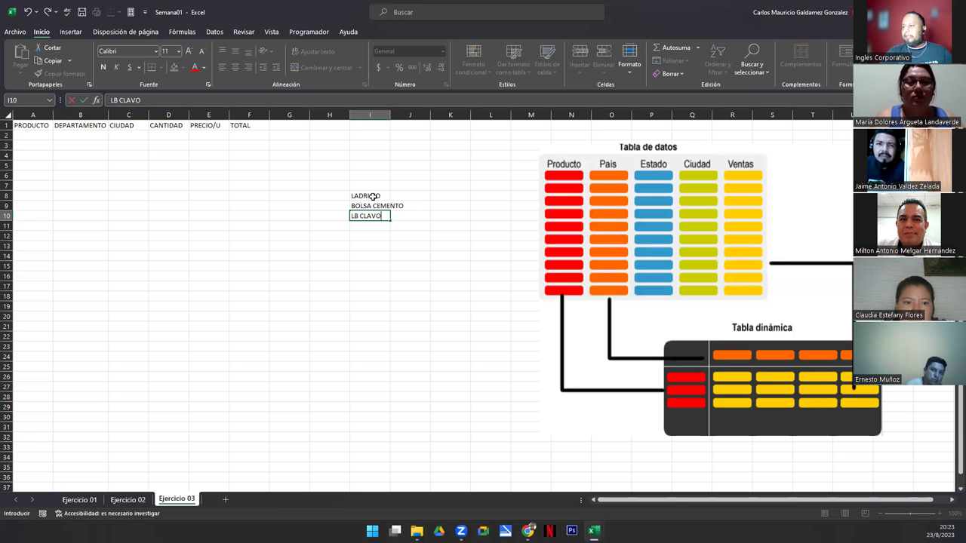
pyautogui.press('Return')
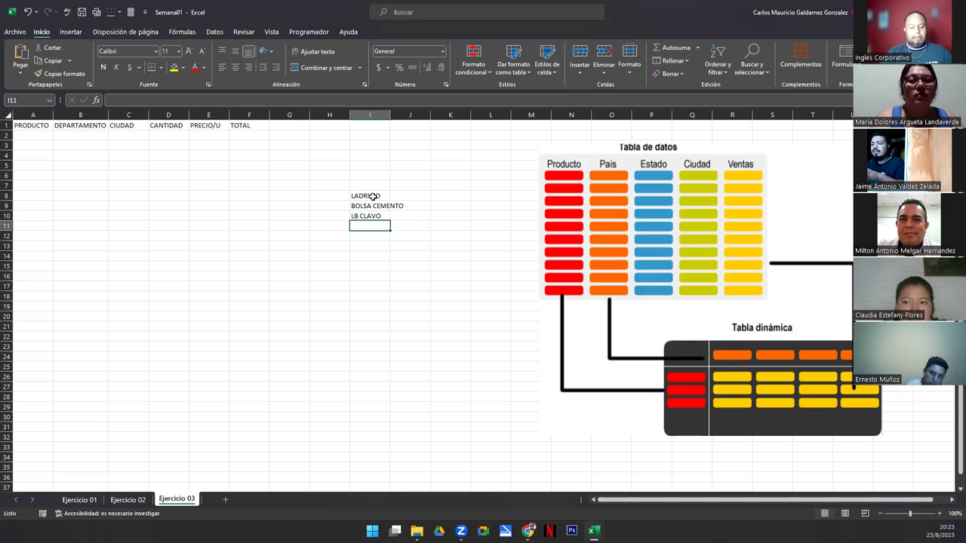
# - Add MARTILLO, PALA and CARRETILLA to the product list in cells I11 to I13
pyautogui.write('MARTILLO')
pyautogui.press('Return')
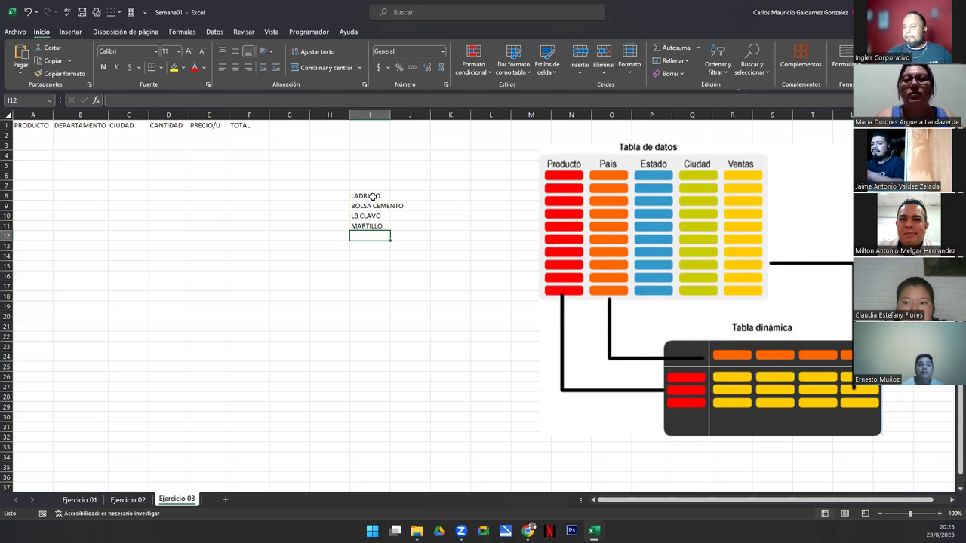
pyautogui.write('PALA')
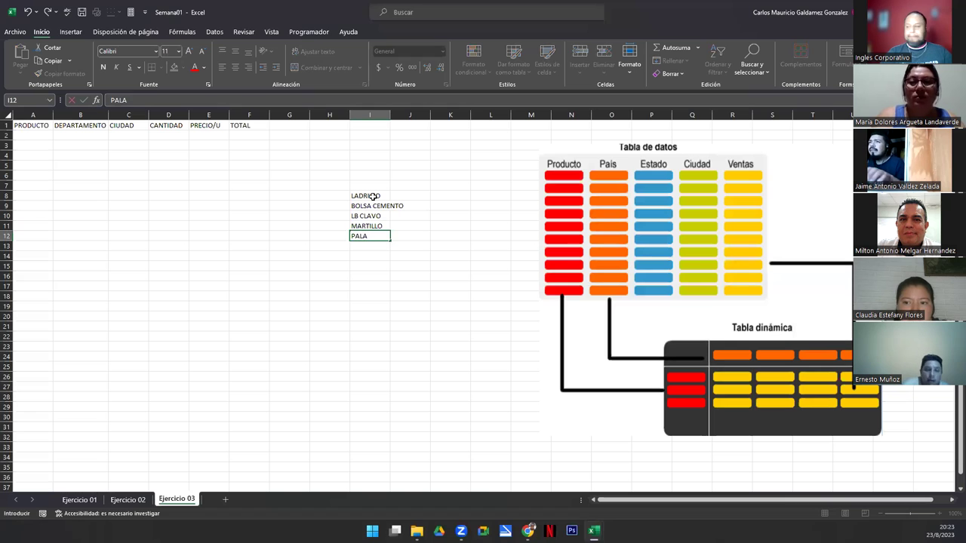
pyautogui.press('Return')
pyautogui.write('CARRE')
pyautogui.press('BackSpace')
pyautogui.write('RETILLA')
pyautogui.press('Return')
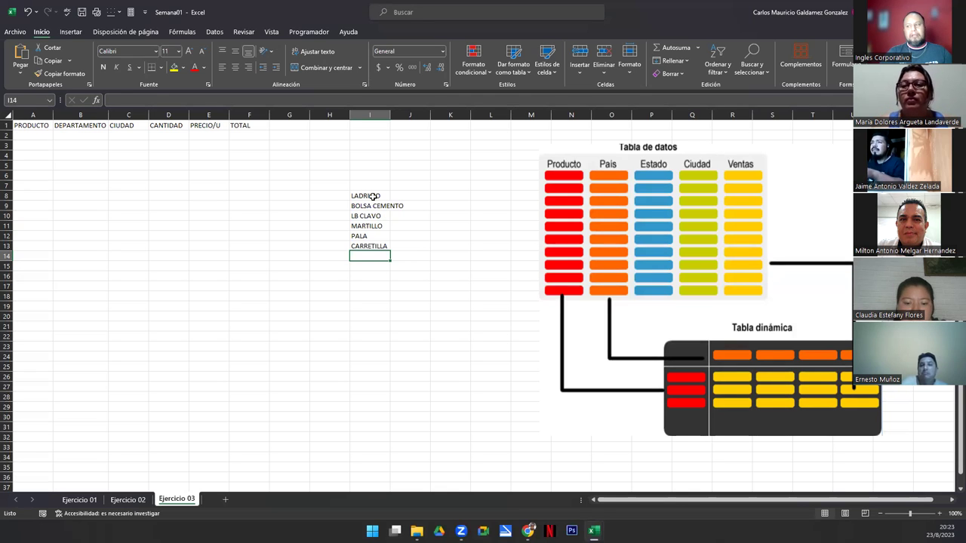
# - Add HIERRO and ARENA to the product list in cells I14 and I15
pyautogui.write('HIE')
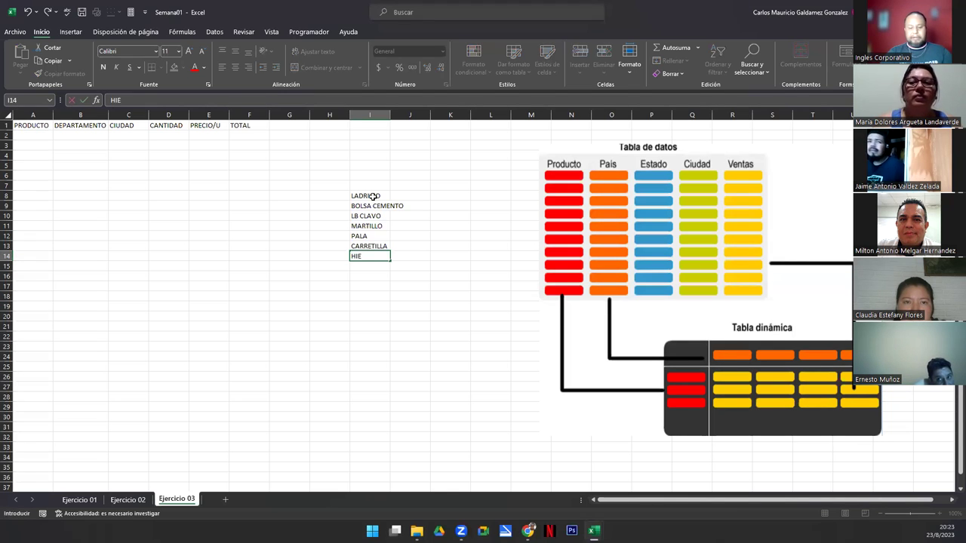
pyautogui.write('RRO')
pyautogui.press('Return')
pyautogui.write('ARE')
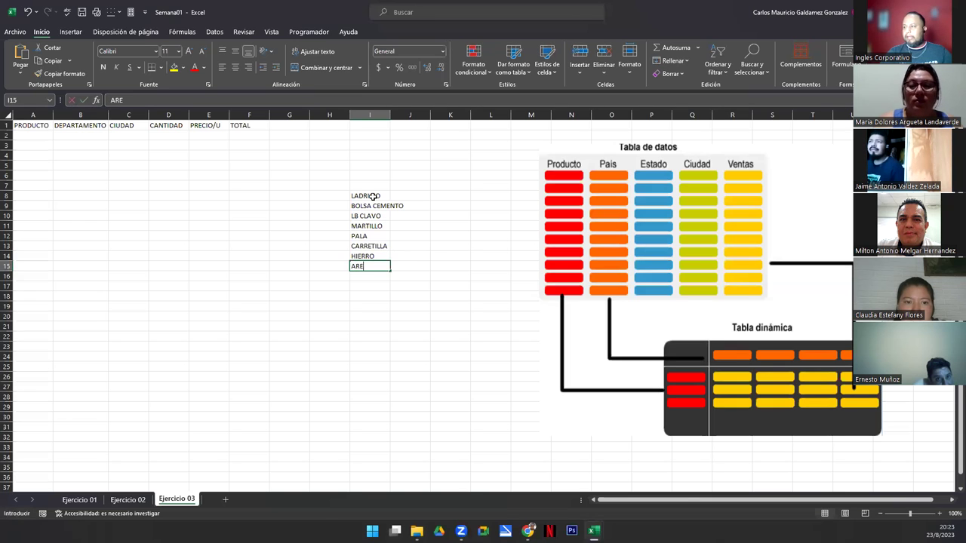
pyautogui.press('Return')
# - Add FOCOS and ALAMBRE to the product list in cells I16 and I17
pyautogui.write('FOTOS')
pyautogui.press('BackSpace')
pyautogui.press('BackSpace')
pyautogui.press('BackSpace')
pyautogui.write('COS')
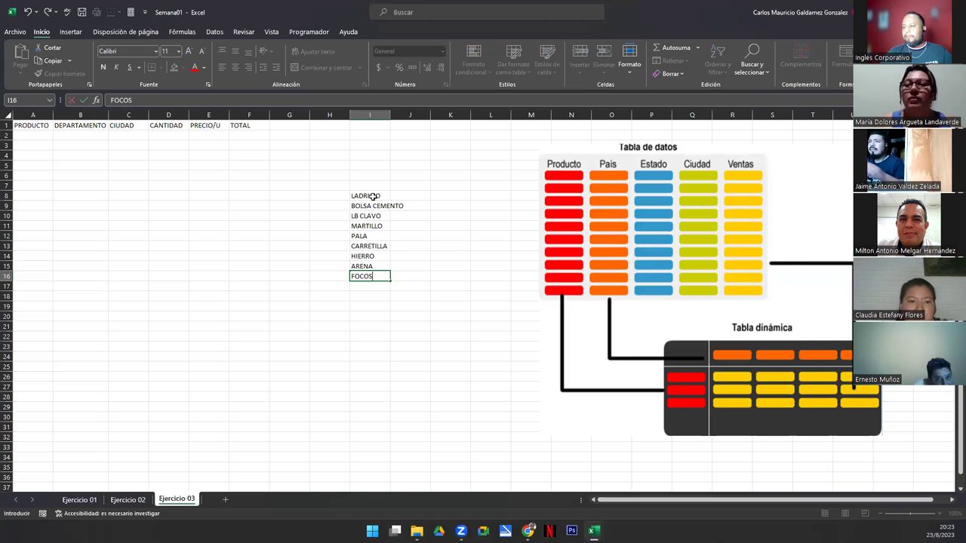
pyautogui.press('Return')
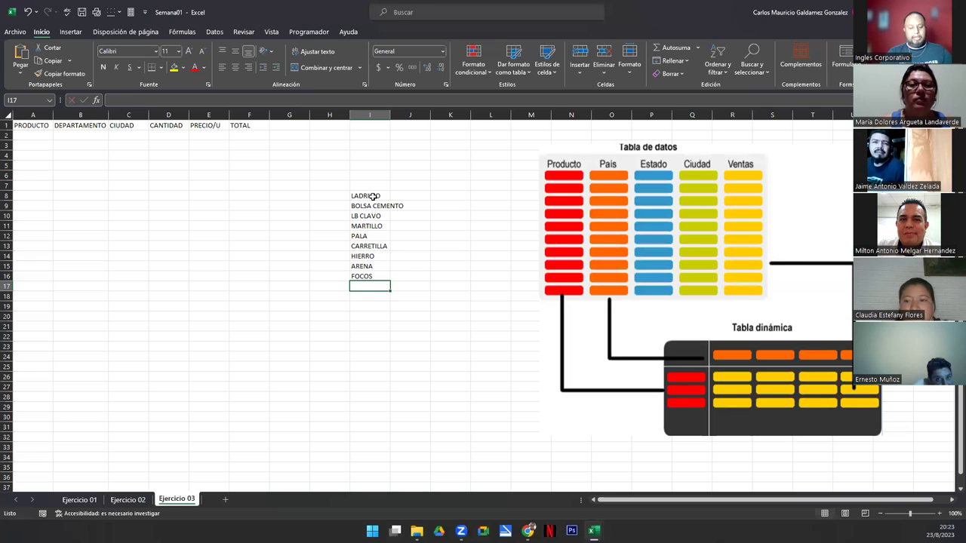
pyautogui.write('ALAMBRE')
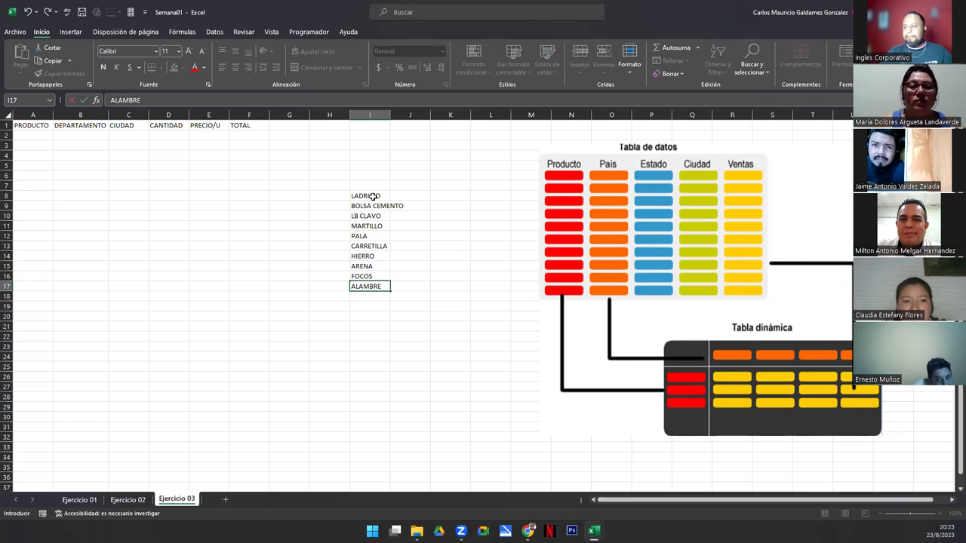
pyautogui.press('Return')
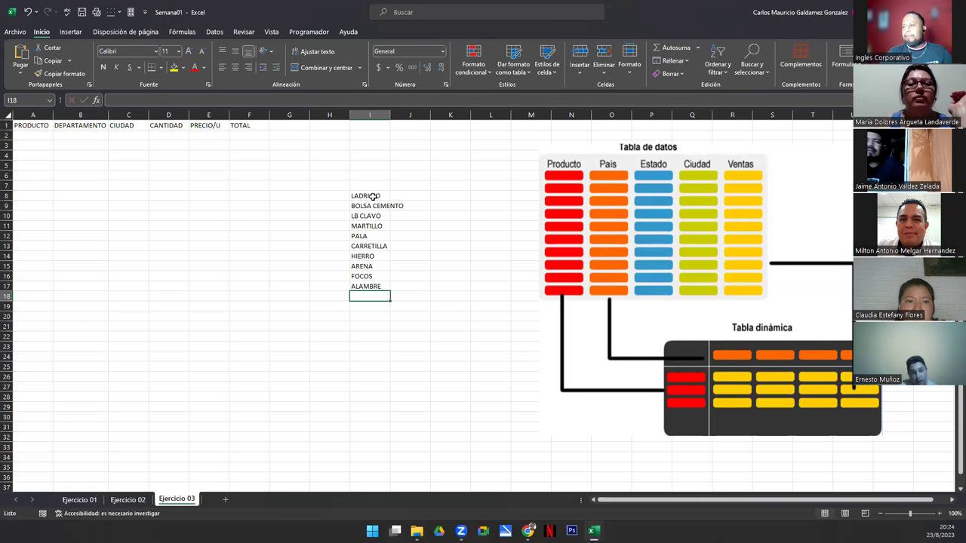
# - Extend the product list with CUCHARA in cell I18 and DESTORNILLADOR PLANO in cell I19
pyautogui.moveTo(373, 196); pyautogui.dragTo(377, 288)
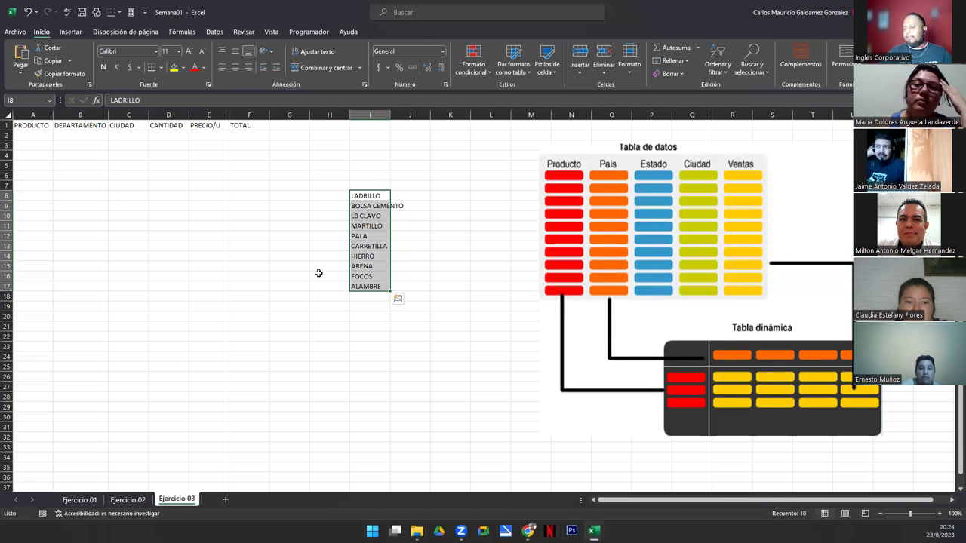
pyautogui.click(365, 297)
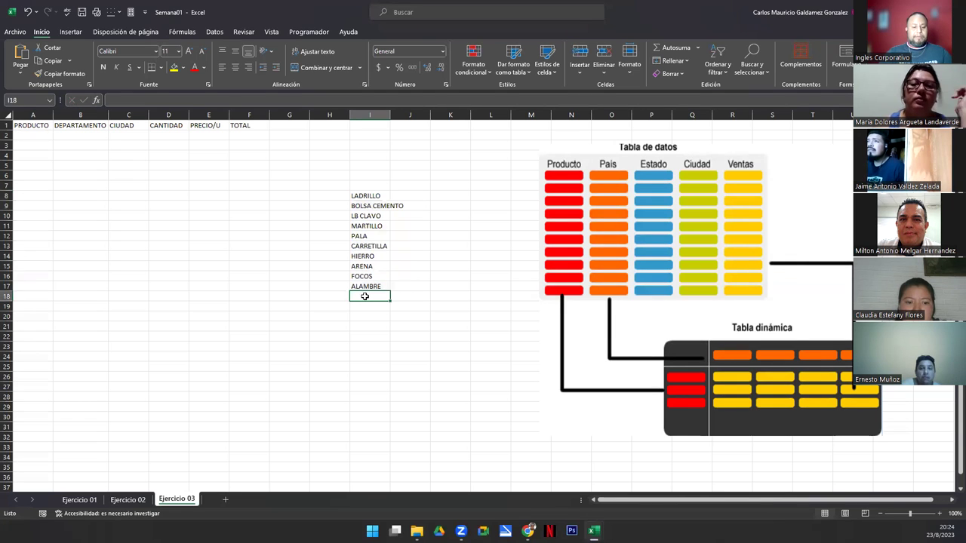
pyautogui.write('cuCHARA')
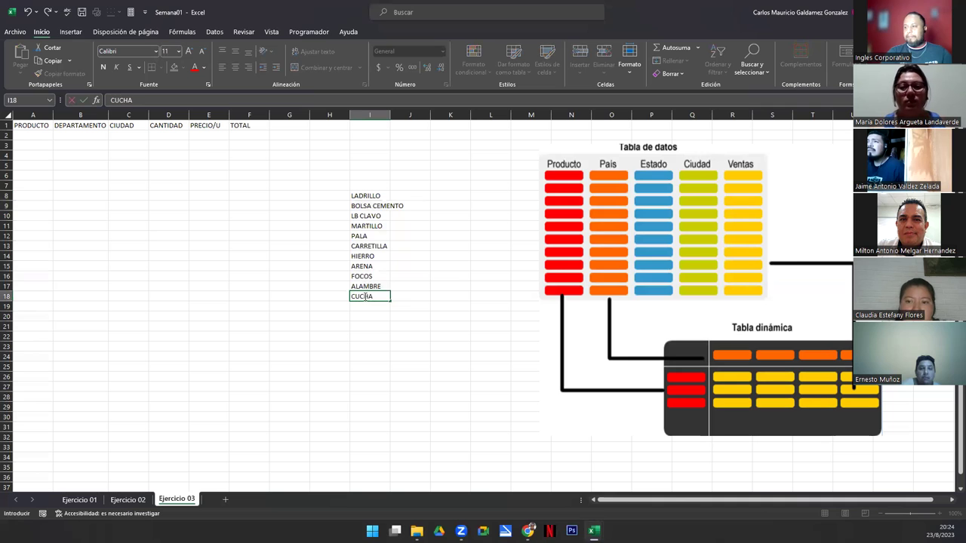
pyautogui.press('Return')
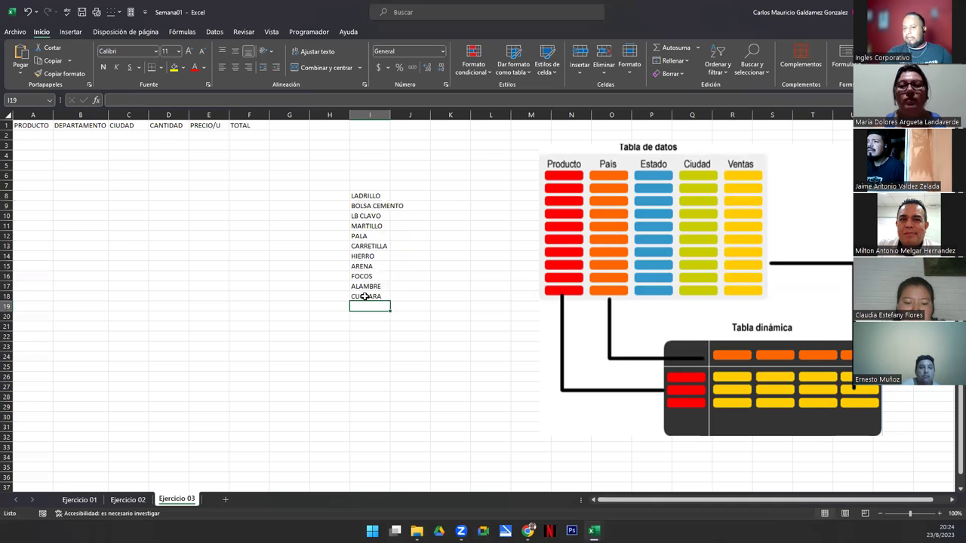
pyautogui.write('DESTONI')
pyautogui.press('BackSpace')
pyautogui.press('BackSpace')
pyautogui.press('BackSpace')
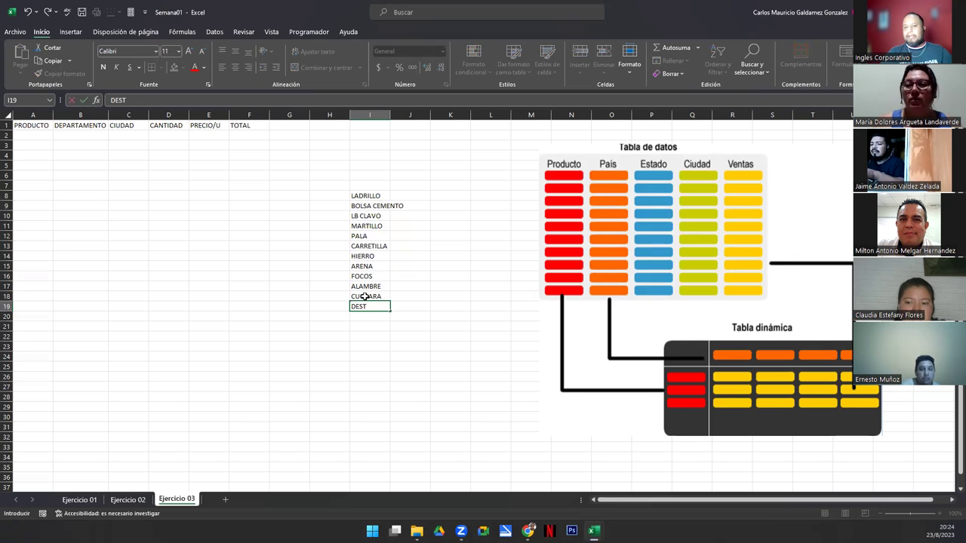
pyautogui.write('ORNI')
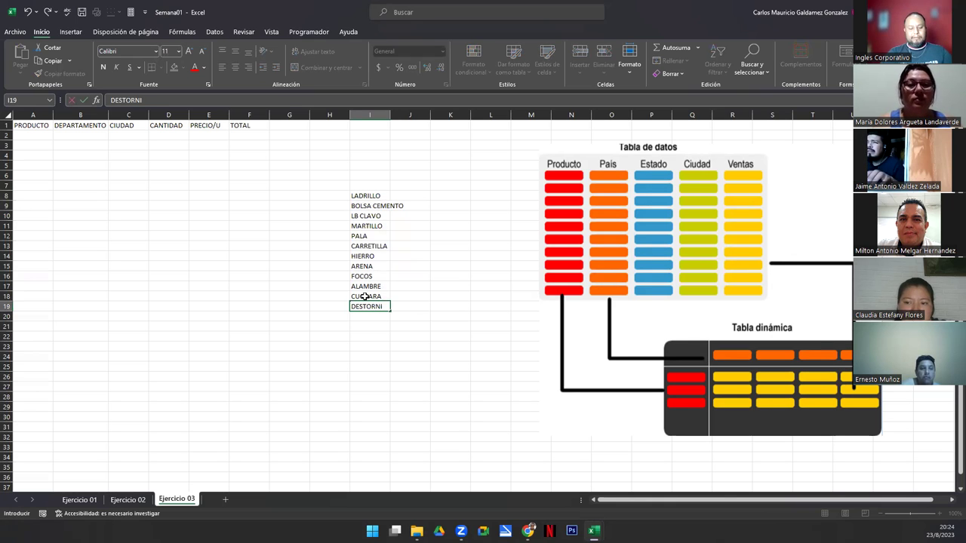
pyautogui.write('LLADOR PLANO')
pyautogui.press('Return')
# - Add DESTORNILLADOR PHILIPS and TALADRO to the product list in cells I20 and I21
pyautogui.write('DESTONI')
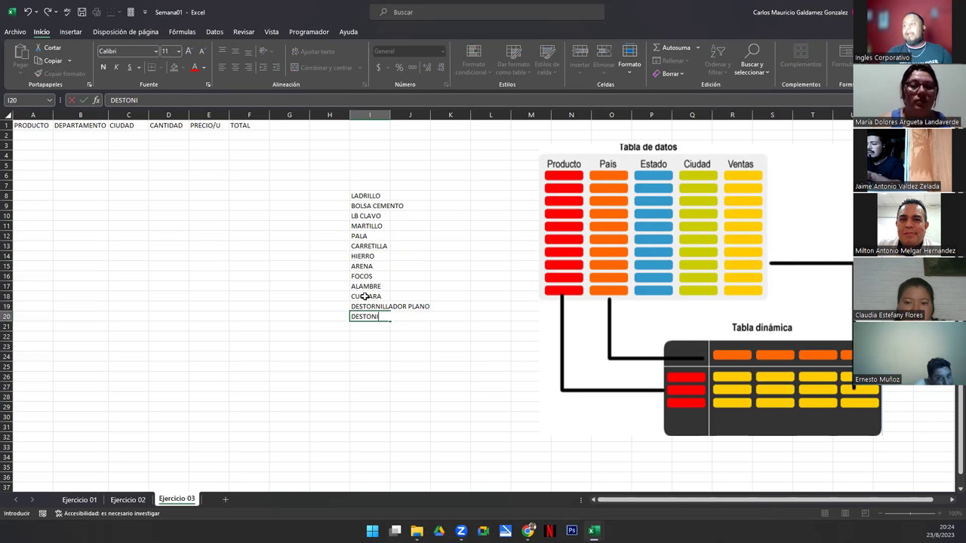
pyautogui.press('BackSpace')
pyautogui.write('RNILLADOR ')
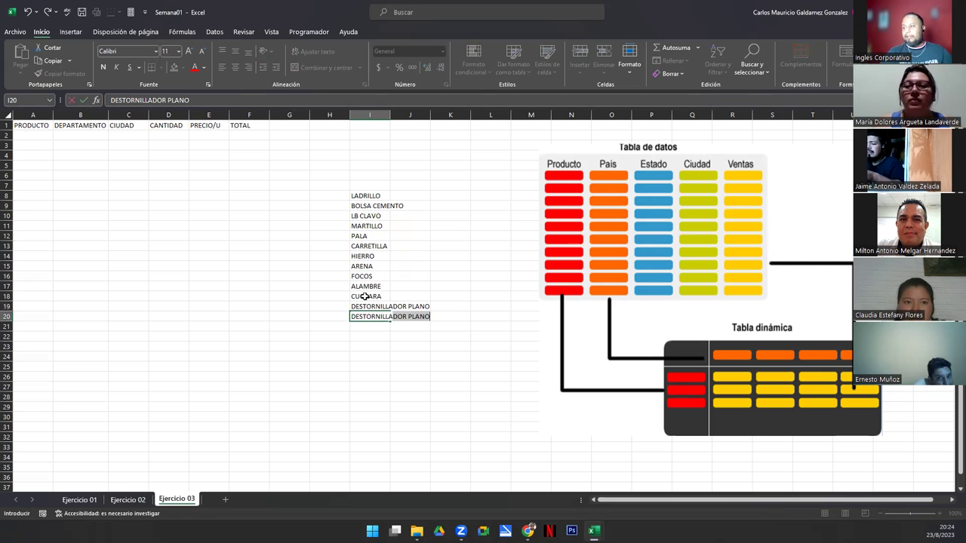
pyautogui.write('P')
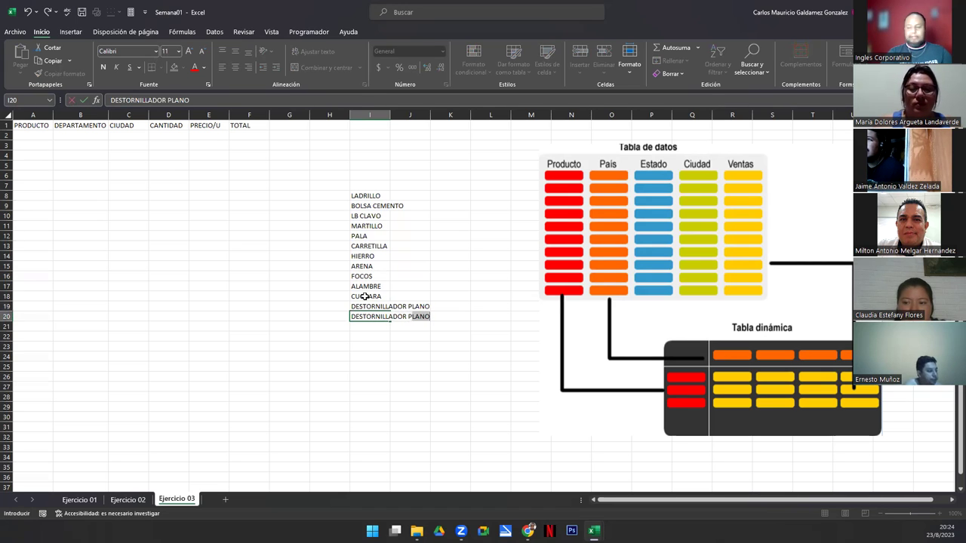
pyautogui.write('LI')
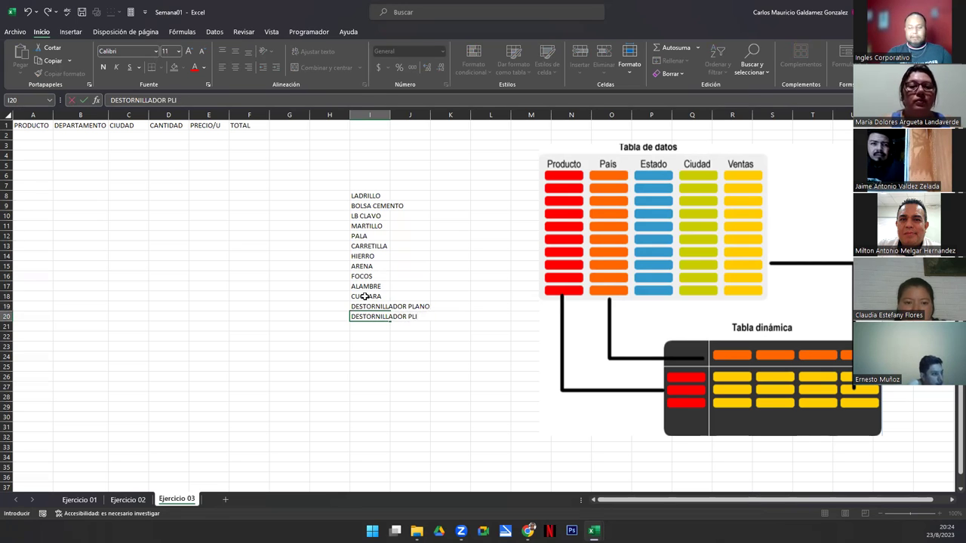
pyautogui.press('BackSpace')
pyautogui.press('BackSpace')
pyautogui.write('HILIPS')
pyautogui.press('Return')
pyautogui.write('TALADRO')
pyautogui.press('Return')
# - Add SERRUCHO and LIMA to the product list in cells I22 and I23
pyautogui.write('CE')
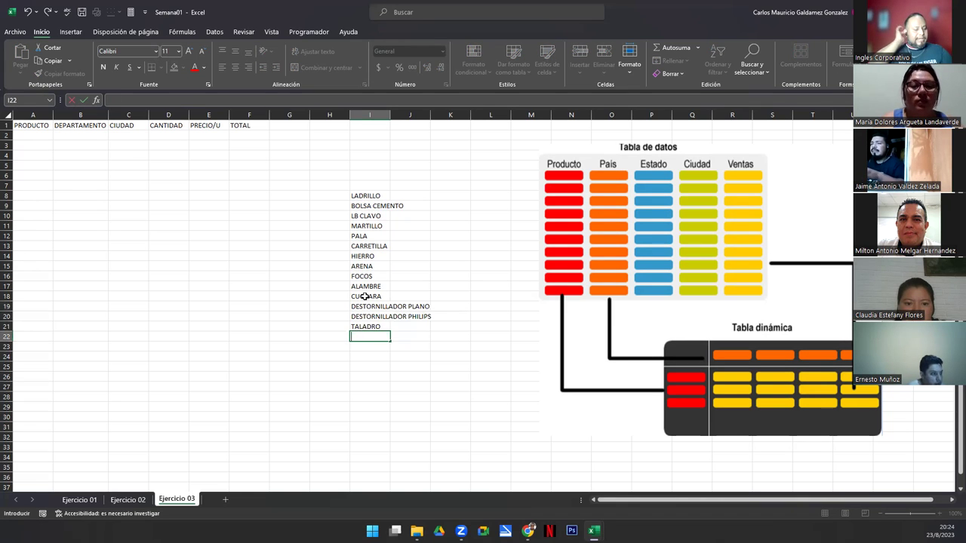
pyautogui.write('SERRUCHO')
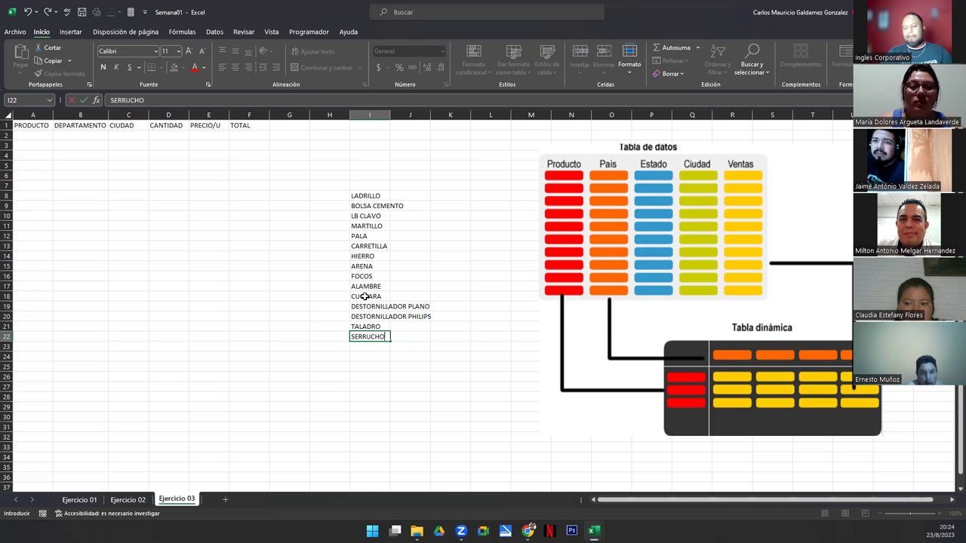
pyautogui.write('H')
pyautogui.press('BackSpace')
pyautogui.press('BackSpace')
pyautogui.press('BackSpace')
pyautogui.press('BackSpace')
pyautogui.press('BackSpace')
pyautogui.press('BackSpace')
pyautogui.press('BackSpace')
pyautogui.write('CERRUCH')
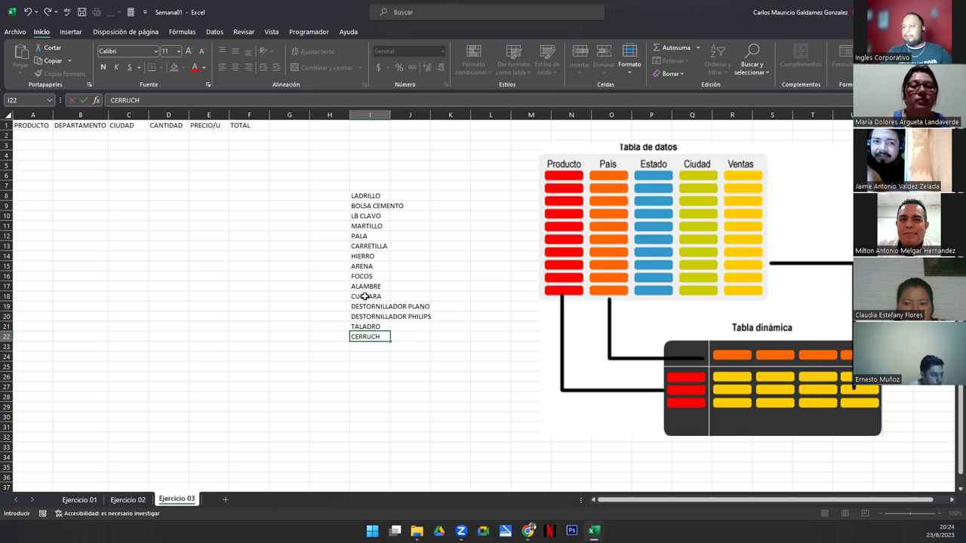
pyautogui.press('BackSpace')
pyautogui.press('BackSpace')
pyautogui.press('BackSpace')
pyautogui.press('BackSpace')
pyautogui.write('SERRUC')
pyautogui.press('BackSpace')
pyautogui.write('RRUCHO')
pyautogui.press('Return')
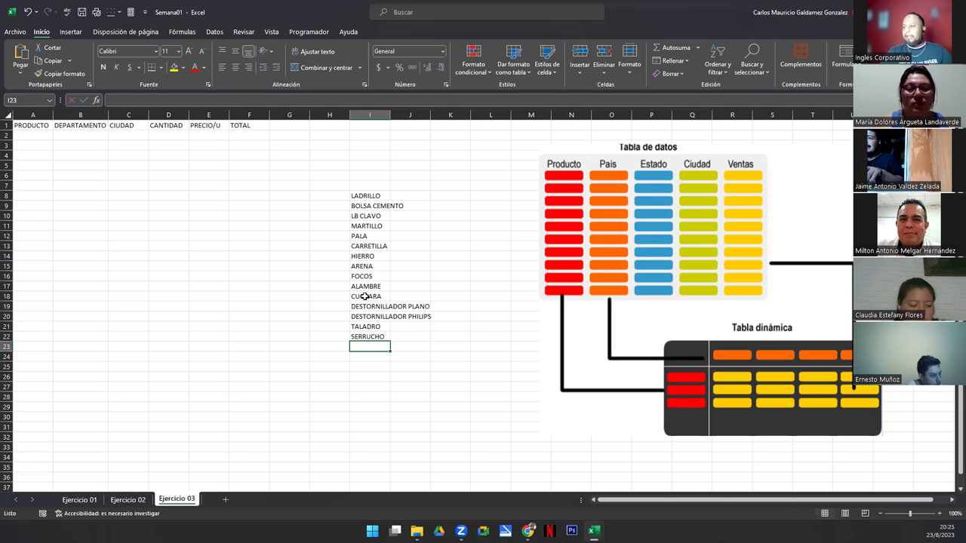
pyautogui.write('LIMA')
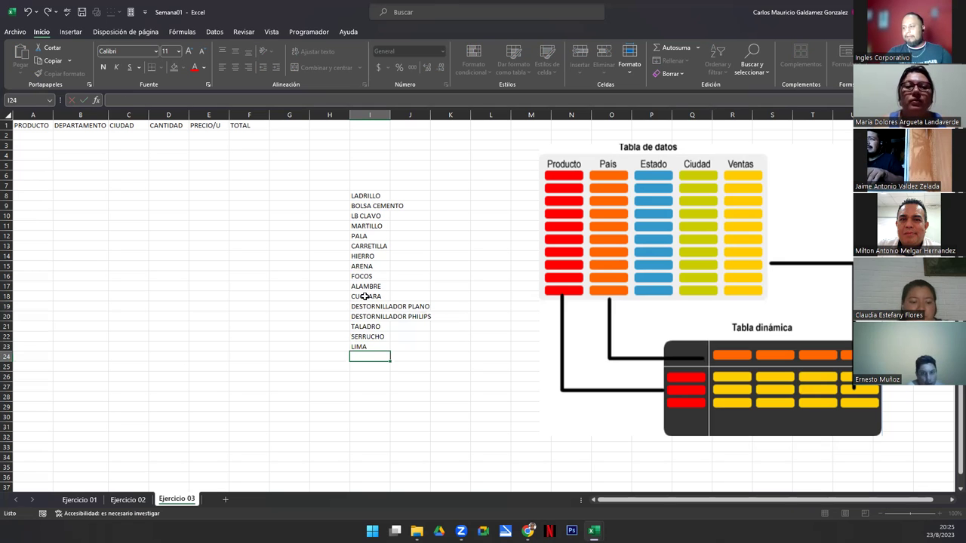
pyautogui.press('Return')
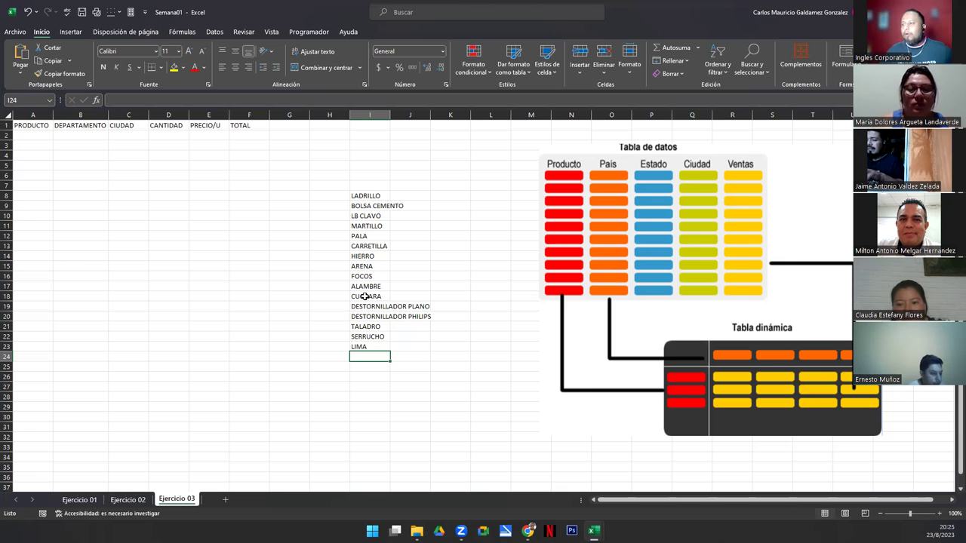
# - Copy the product list from I8:I23 into the PRODUCTO column twice, starting at A2 and again at A18
pyautogui.moveTo(369, 196); pyautogui.dragTo(370, 355)
pyautogui.hotkey('ctrl', 'c')
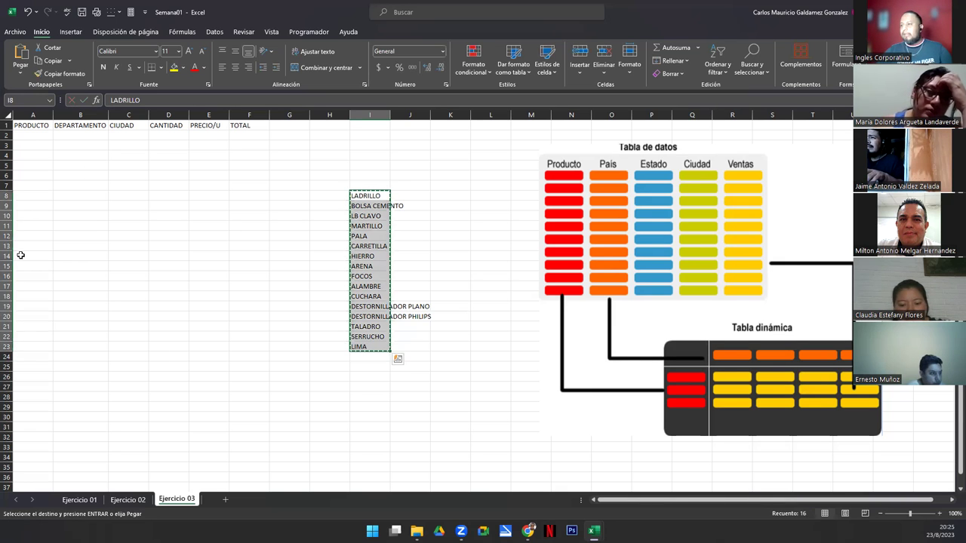
pyautogui.click(32, 136)
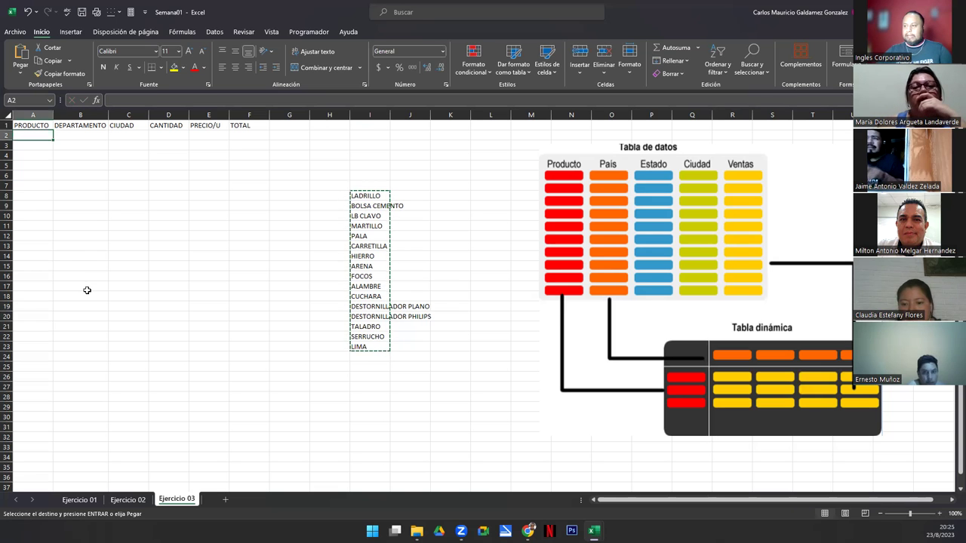
pyautogui.hotkey('ctrl', 'v')
pyautogui.click(22, 295)
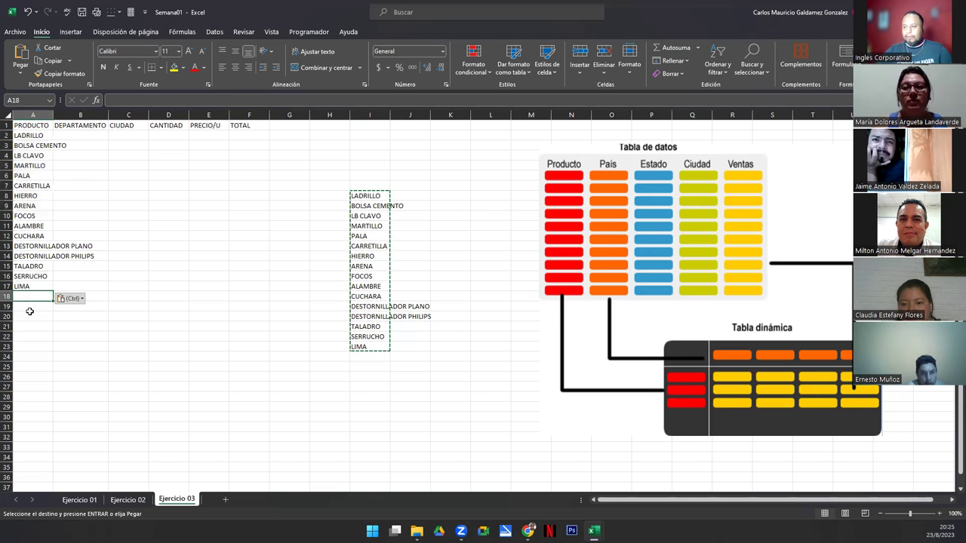
pyautogui.hotkey('ctrl', 'v')
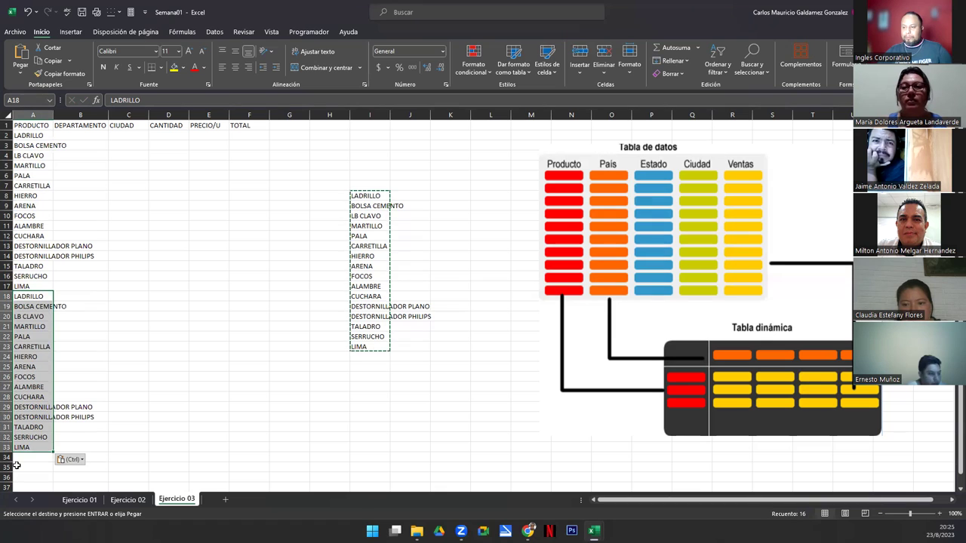
# - Clear the original product list in column I and widen column A to fit the product names
pyautogui.click(360, 196)
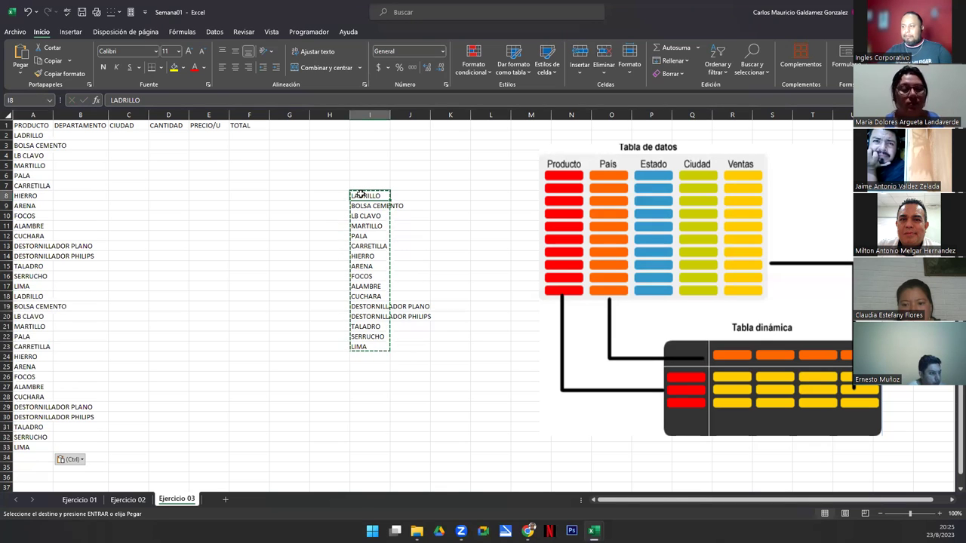
pyautogui.press('Escape')
pyautogui.moveTo(361, 198); pyautogui.dragTo(363, 355)
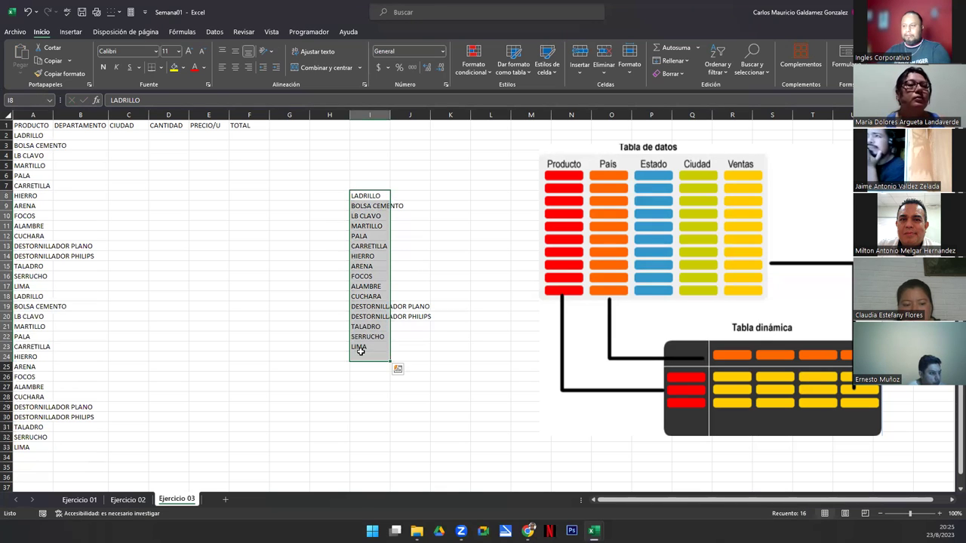
pyautogui.press('Delete')
pyautogui.moveTo(50, 115); pyautogui.dragTo(97, 114)
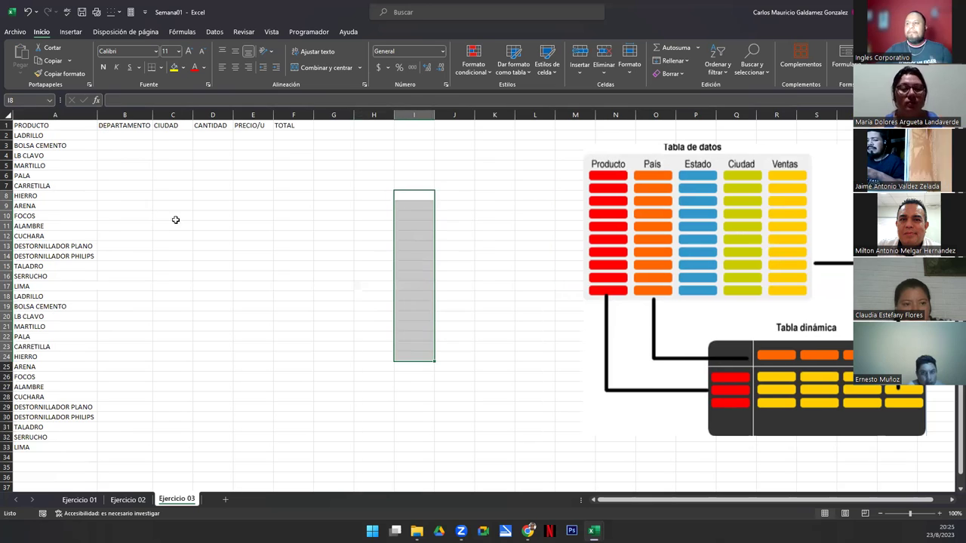
# - Enter Santa Ana, san Salvador and San Miguel as departments in cells B2 to B4
pyautogui.click(121, 136)
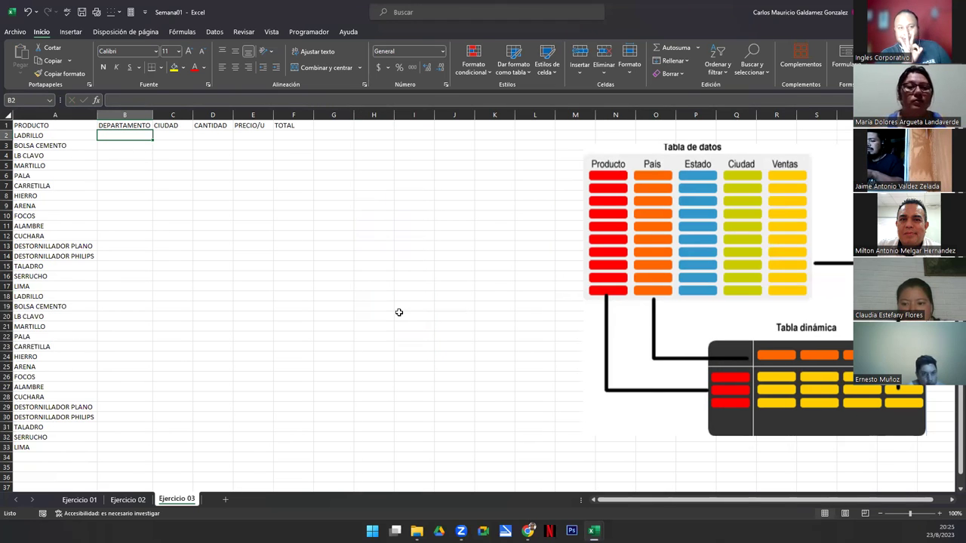
pyautogui.write('Santa Ana')
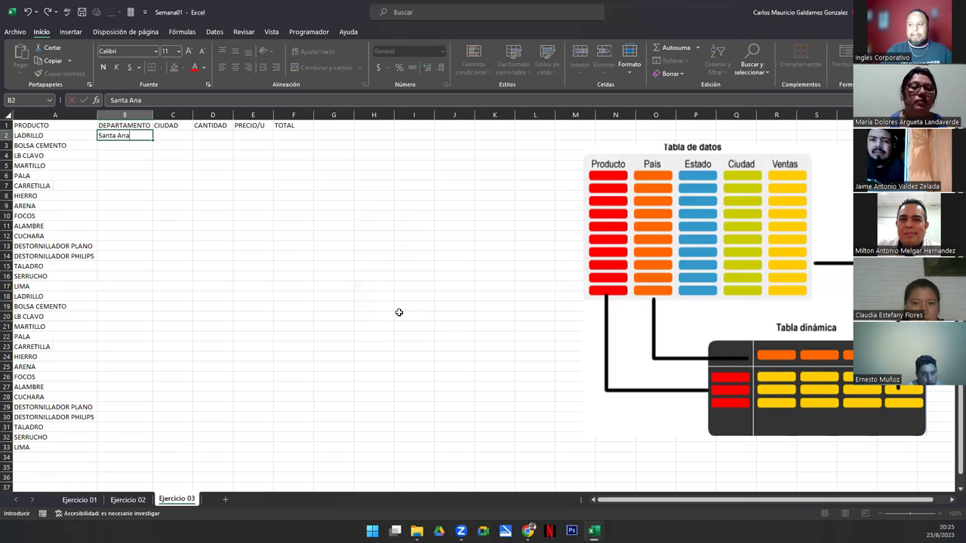
pyautogui.press('Return')
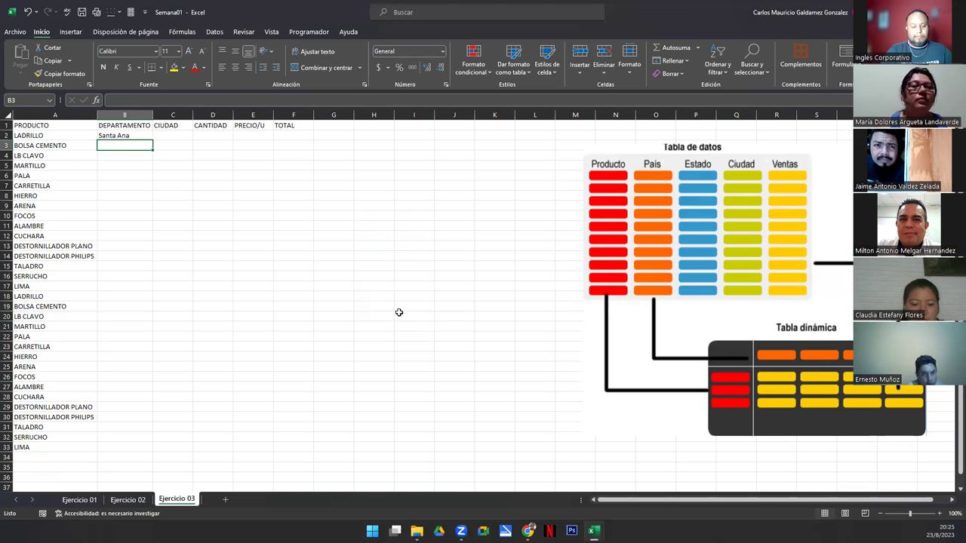
pyautogui.write('san Salvador')
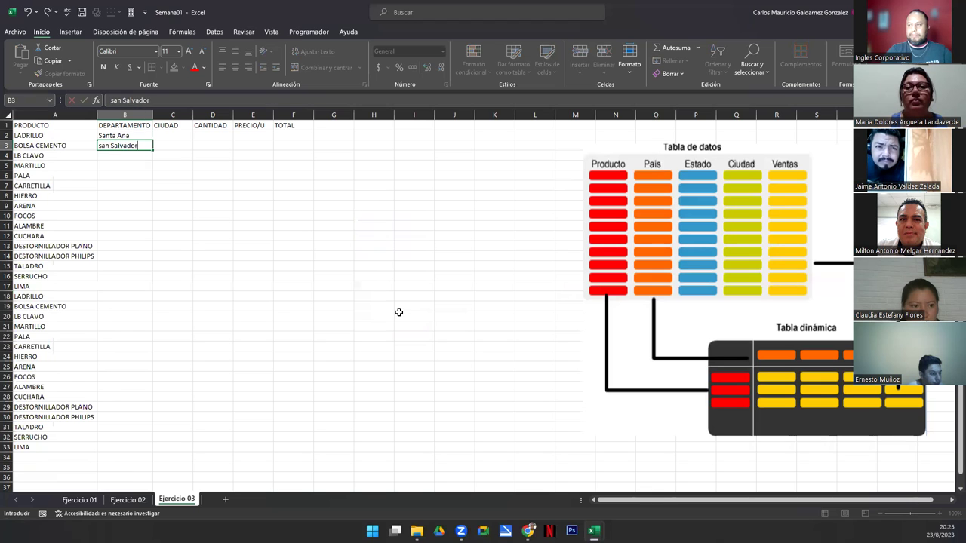
pyautogui.press('Return')
pyautogui.write('San Miguel')
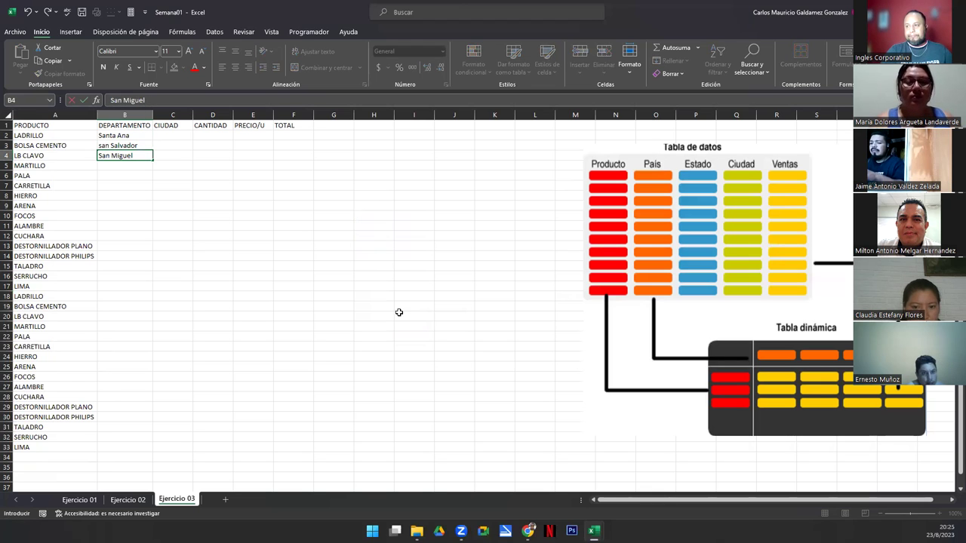
pyautogui.press('Return')
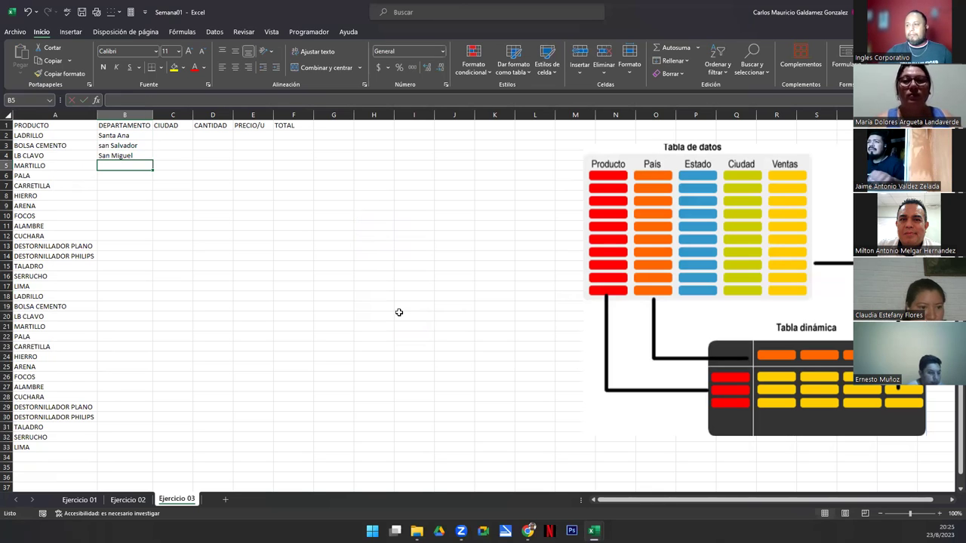
# - Correct the capitalization of the department in cell B3 to San Salvador
pyautogui.click(137, 147)
pyautogui.write('San ')
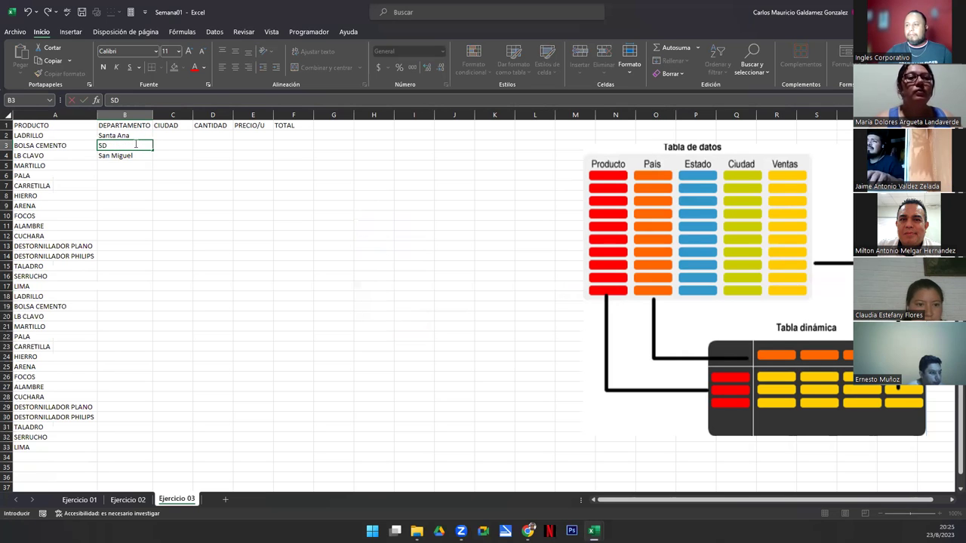
pyautogui.write('Sal')
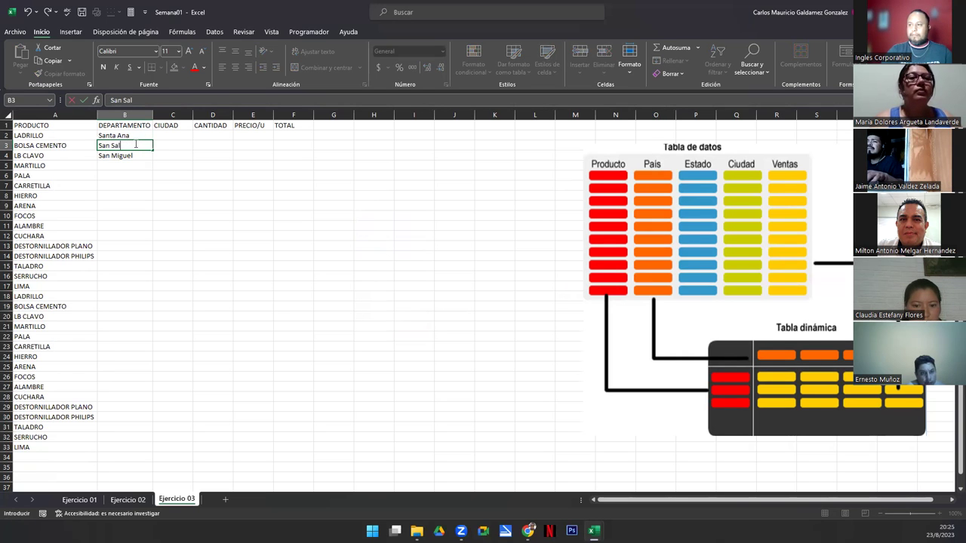
pyautogui.write('vador')
pyautogui.press('Return')
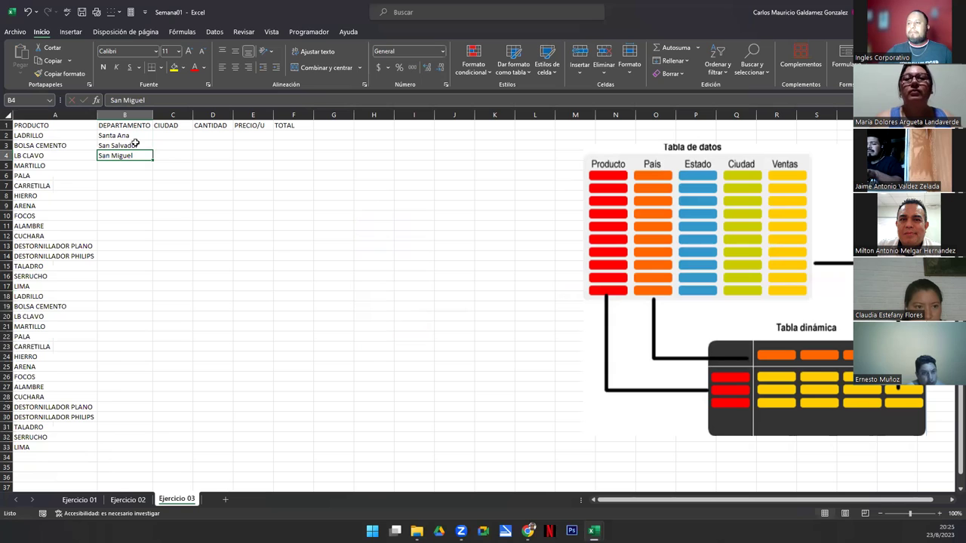
# - Copy Santa Ana from B2 into the department cells B5:B11
pyautogui.click(121, 137)
pyautogui.hotkey('ctrl', 'c')
pyautogui.click(125, 165)
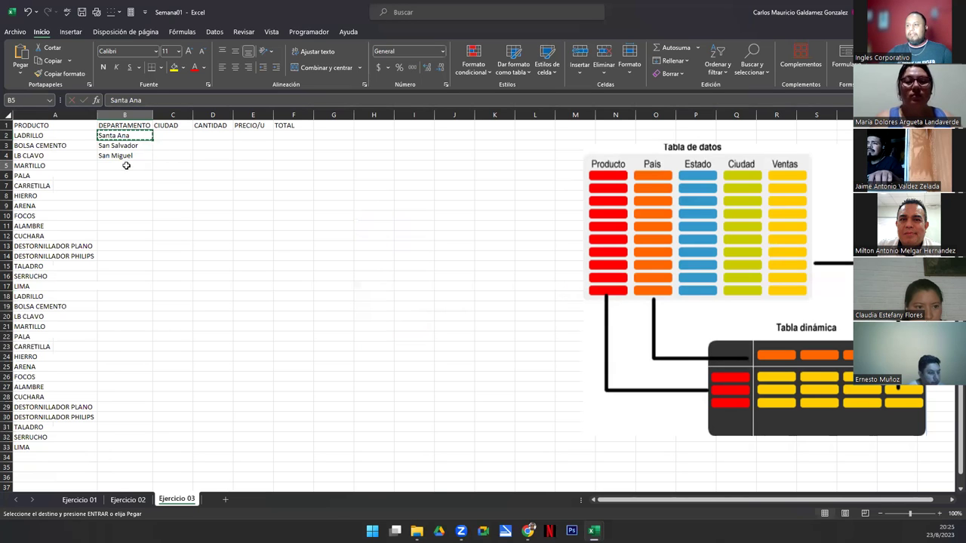
pyautogui.moveTo(126, 166); pyautogui.dragTo(123, 265)
pyautogui.hotkey('ctrl', 'v')
# - Copy San Salvador from B3 into the department cells B12:B15 and B22:B25
pyautogui.click(119, 146)
pyautogui.hotkey('ctrl', 'c')
pyautogui.hotkey('ctrl', 'v')
pyautogui.moveTo(124, 335); pyautogui.dragTo(125, 367)
pyautogui.hotkey('ctrl', 'v')
# - Copy San Miguel from B4 into the department cells B16:B18
pyautogui.click(117, 155)
pyautogui.hotkey('ctrl', 'c')
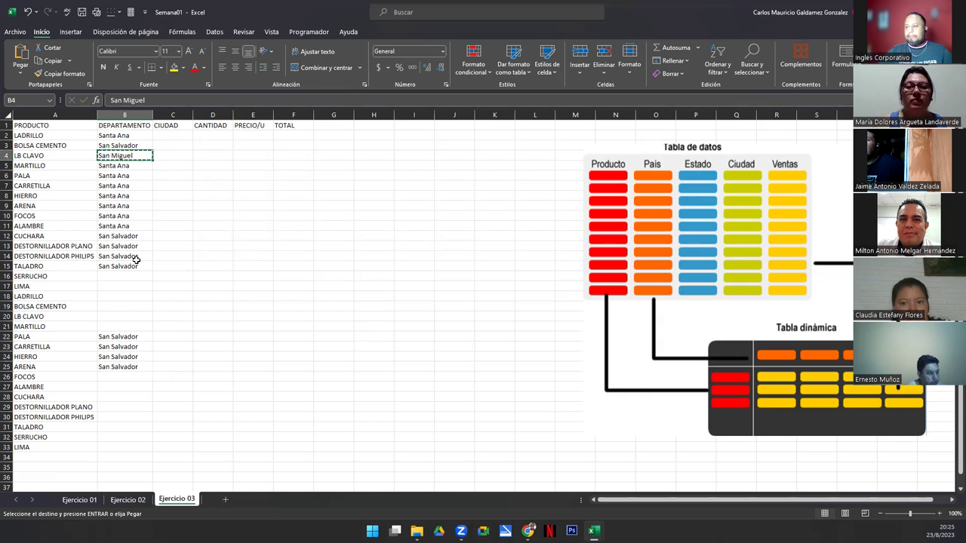
pyautogui.moveTo(125, 276); pyautogui.dragTo(131, 300)
pyautogui.hotkey('ctrl', 'v')
# - Copy the three departments in B2:B4 into the empty cells B19:B21 and B26:B28
pyautogui.click(121, 311)
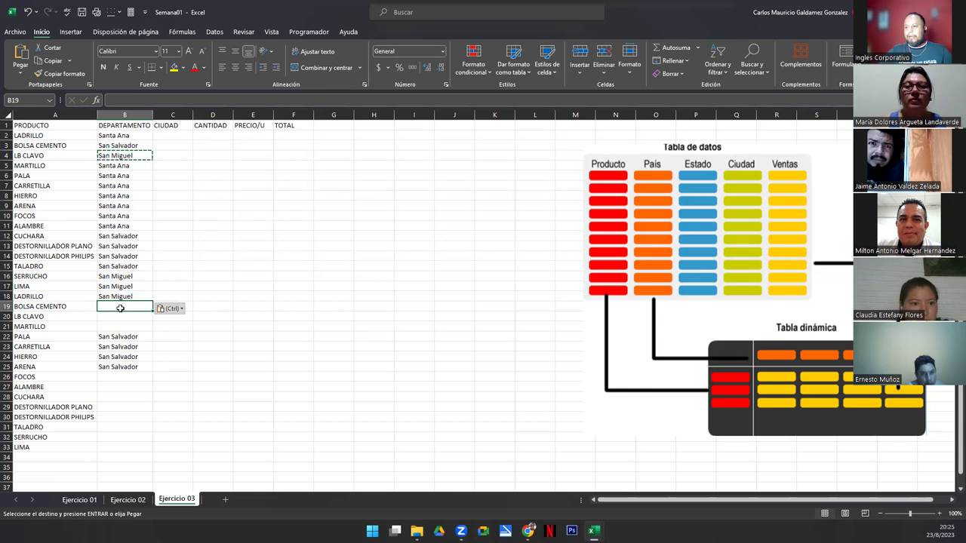
pyautogui.moveTo(117, 135); pyautogui.dragTo(121, 155)
pyautogui.hotkey('ctrl', 'c')
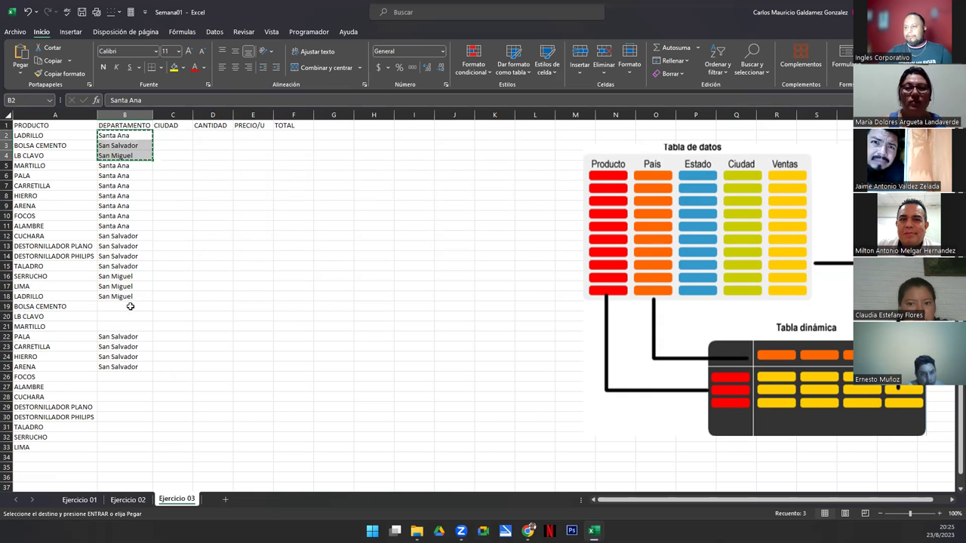
pyautogui.moveTo(121, 307); pyautogui.dragTo(122, 326)
pyautogui.hotkey('ctrl', 'v')
pyautogui.click(115, 404)
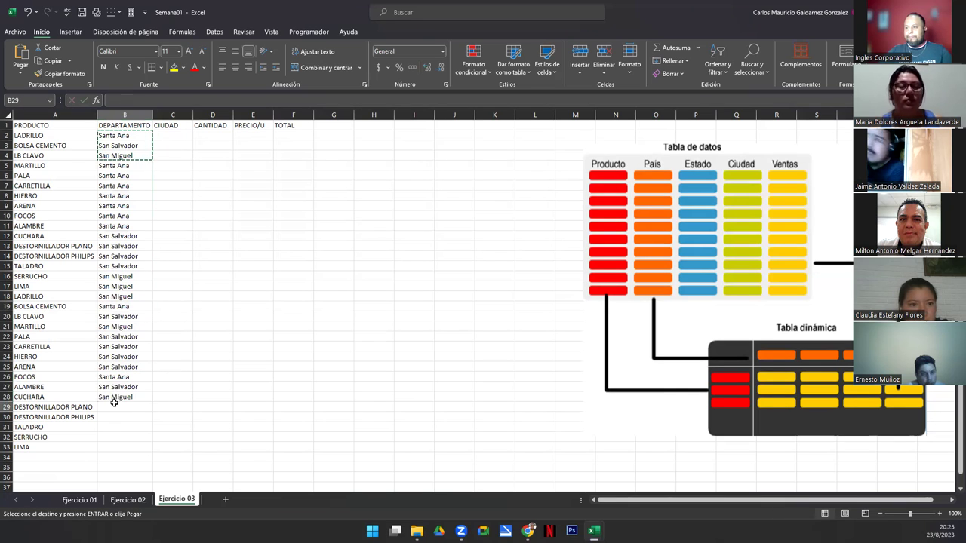
# - Copy San Salvador from B23 into the department cells B29:B30
pyautogui.click(119, 348)
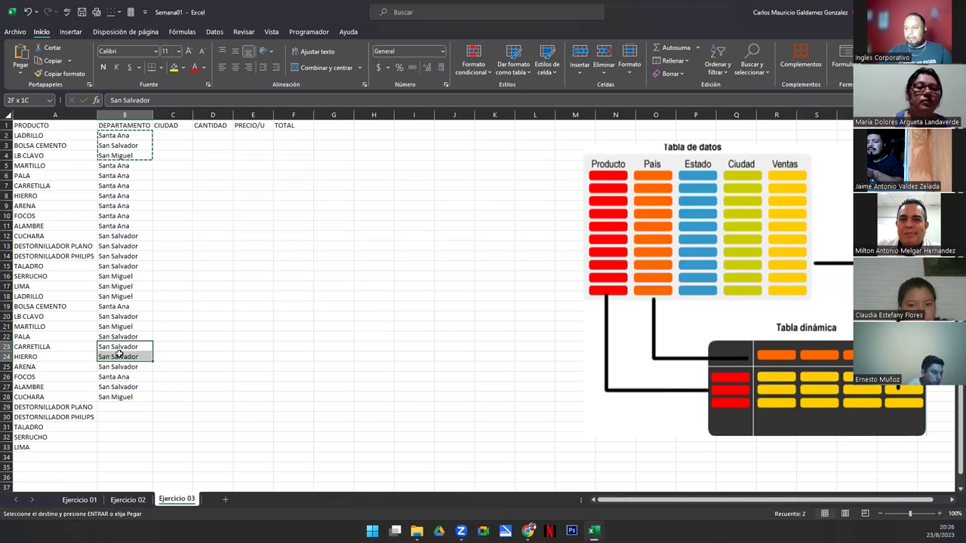
pyautogui.hotkey('ctrl', 'c')
pyautogui.moveTo(117, 406); pyautogui.dragTo(114, 416)
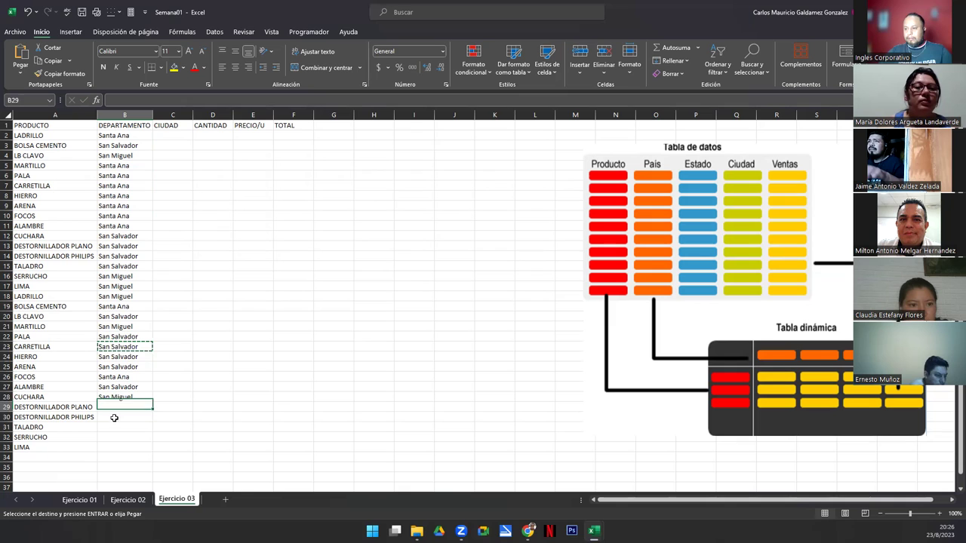
pyautogui.hotkey('ctrl', 'v')
# - Copy Santa Ana from B26 into the department cells B31:B33
pyautogui.click(105, 428)
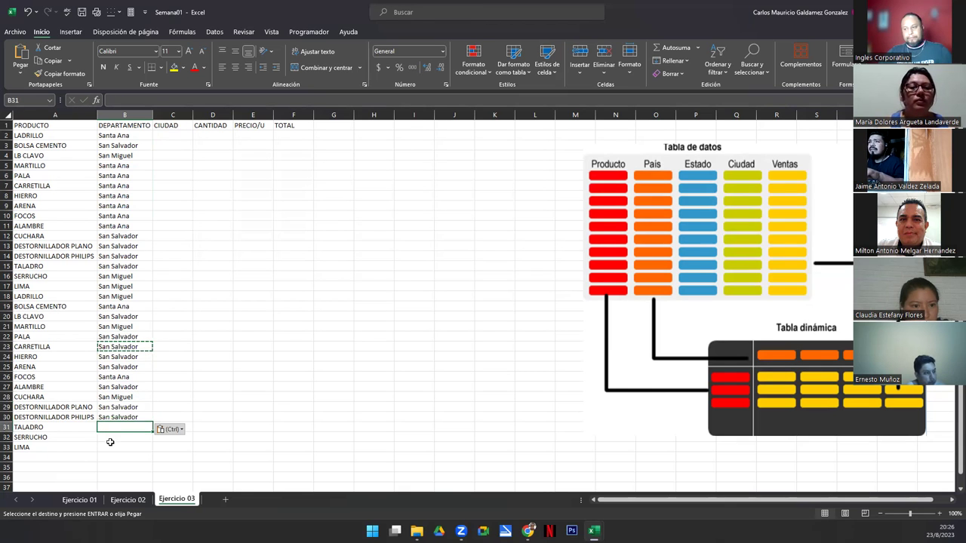
pyautogui.press('ctrl')
pyautogui.click(109, 387)
pyautogui.moveTo(112, 377); pyautogui.dragTo(117, 387)
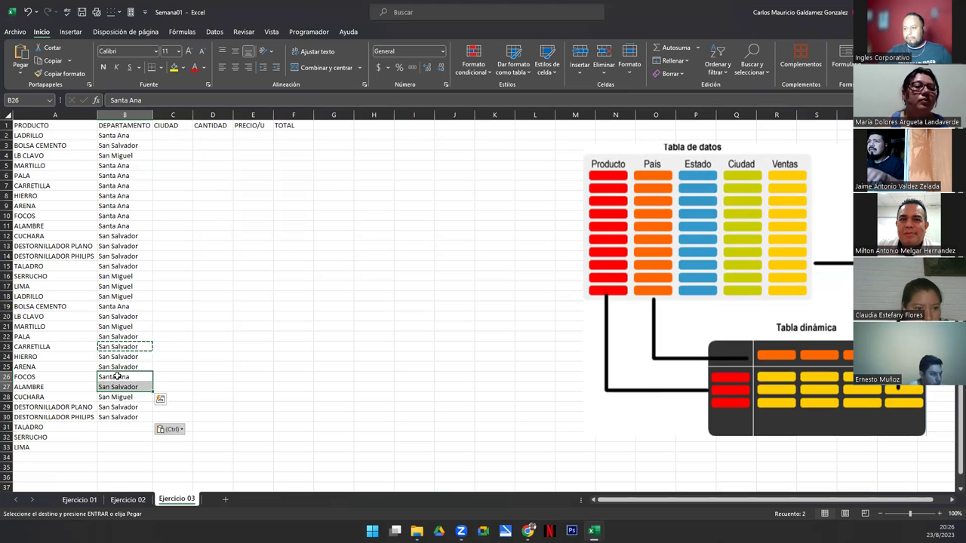
pyautogui.click(117, 377)
pyautogui.hotkey('ctrl', 'c')
pyautogui.moveTo(119, 429); pyautogui.dragTo(121, 446)
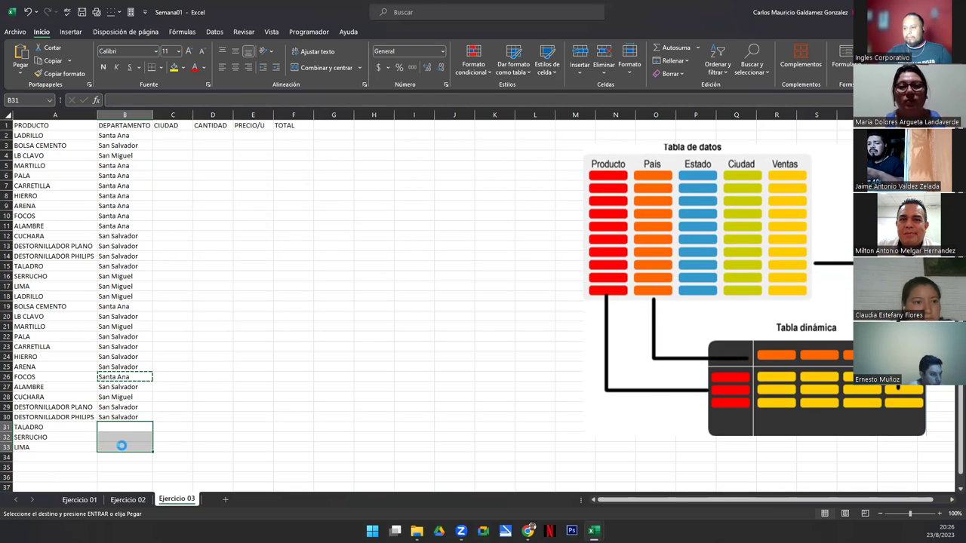
pyautogui.hotkey('ctrl', 'v')
pyautogui.click(154, 376)
pyautogui.press('Escape')
# - Enter the cities Santa Ana, Ilopango and San Miguel in C2:C4 of the CIUDAD column
pyautogui.click(168, 136)
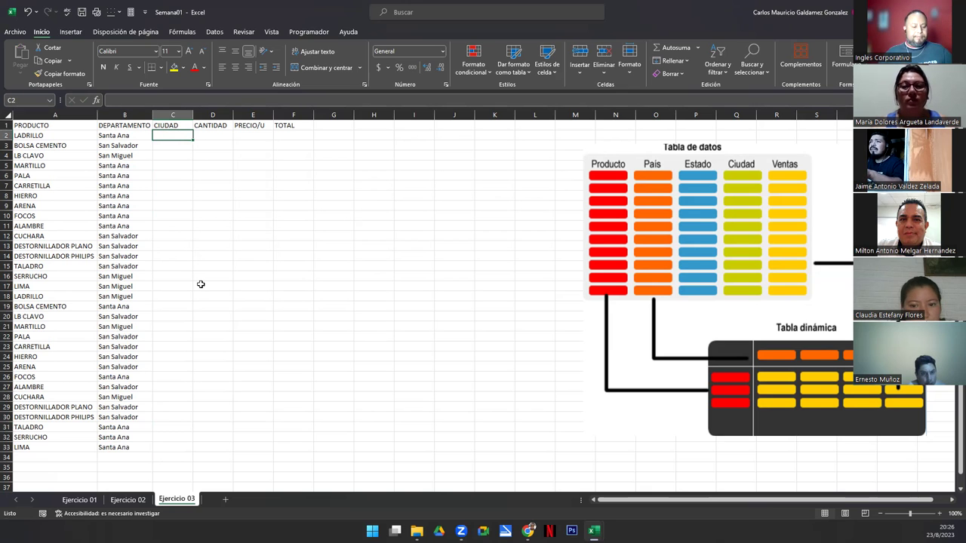
pyautogui.write('San')
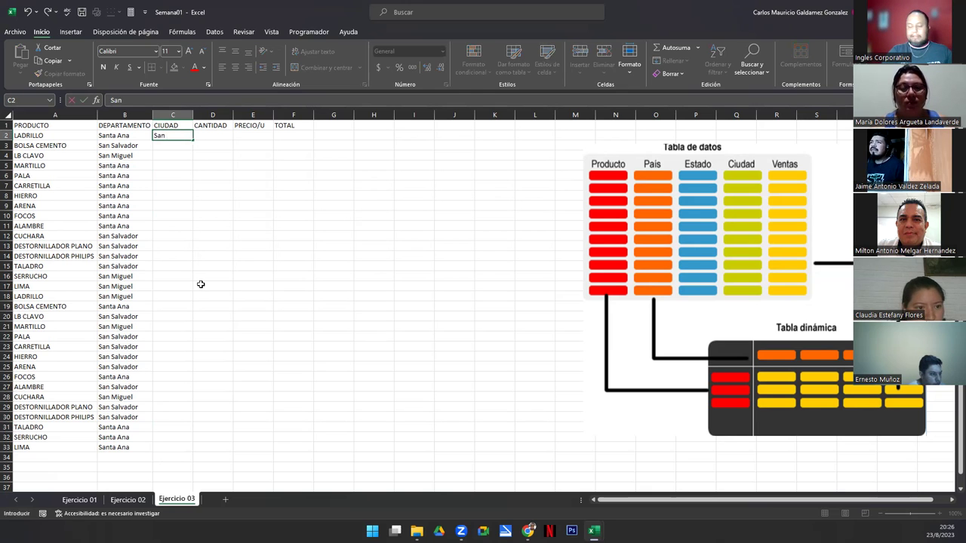
pyautogui.press('BackSpace')
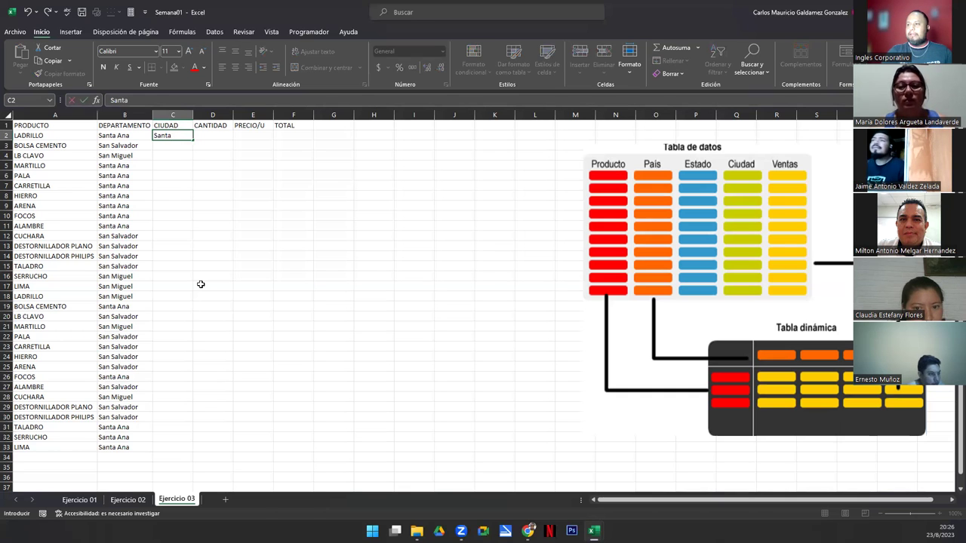
pyautogui.press('Return')
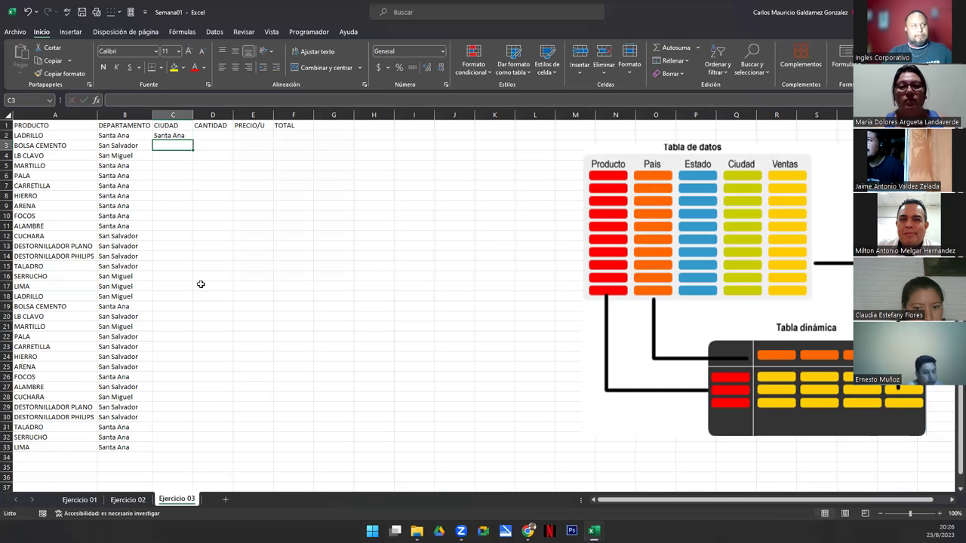
pyautogui.write('Ilopango')
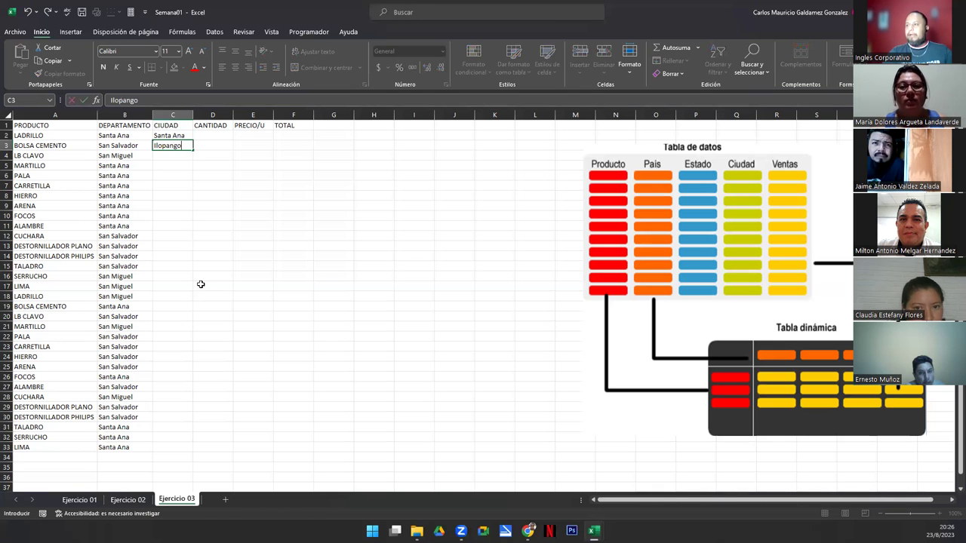
pyautogui.press('Return')
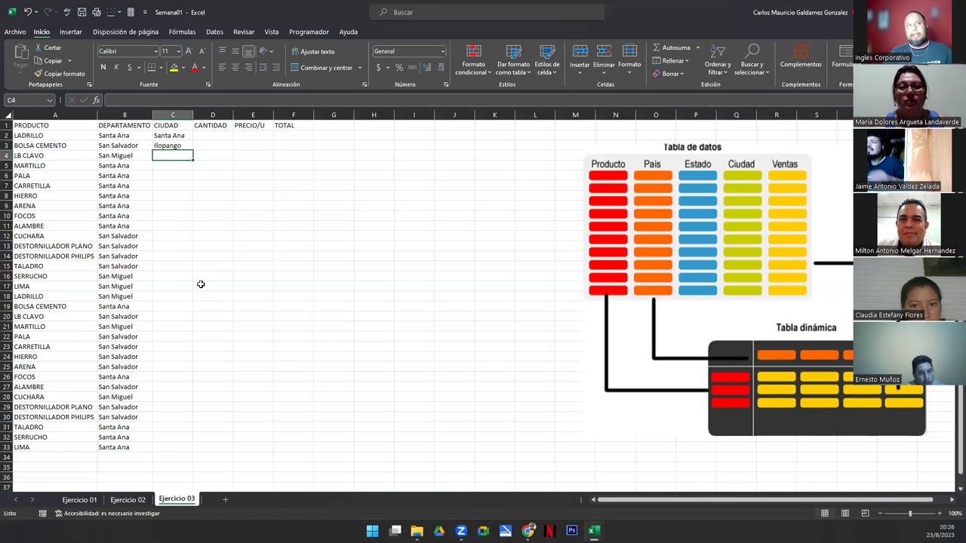
pyautogui.write('San Miguel')
pyautogui.press('Return')
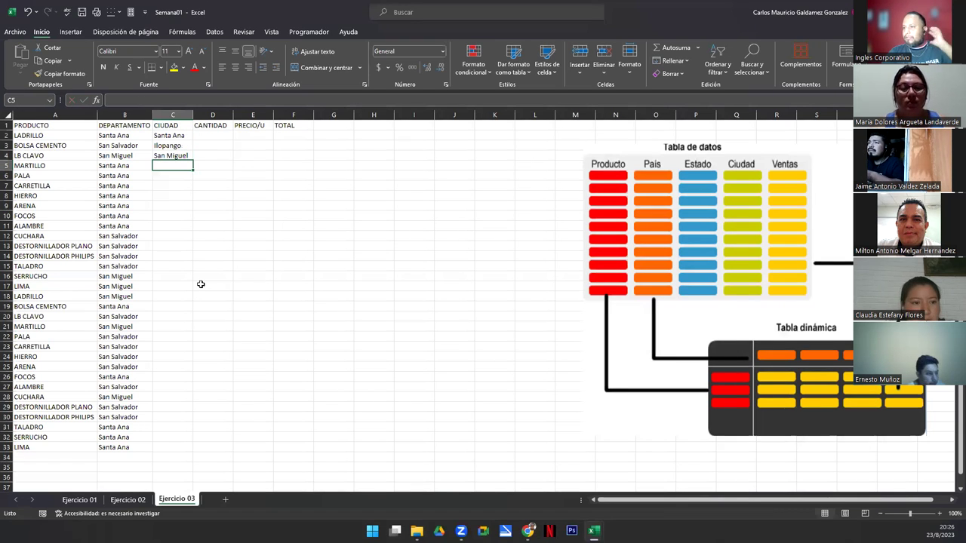
# - Enter the cities Chalchuapa, Metapan, Chalchuapa and Santa Ana in C5:C8
pyautogui.write('Chalchuapa')
pyautogui.press('Return')
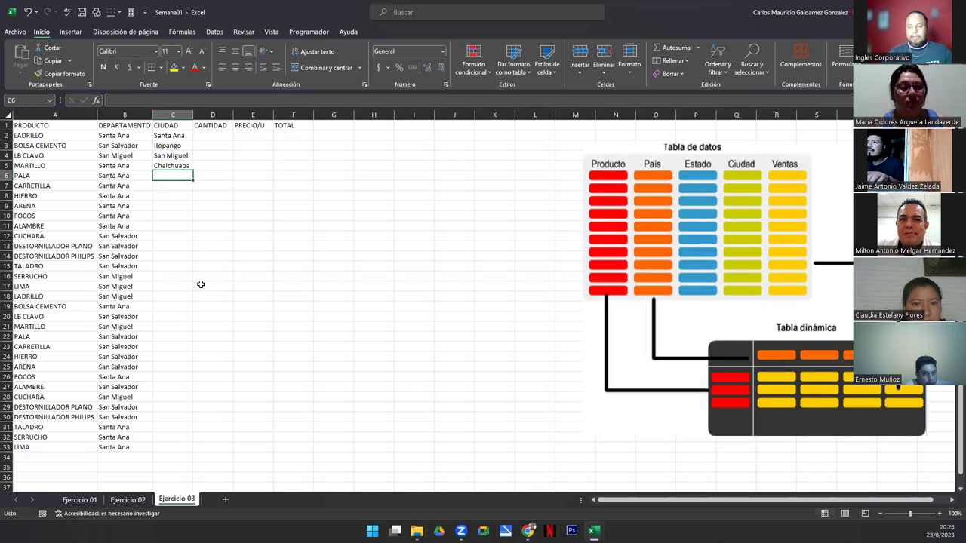
pyautogui.write('Metapan')
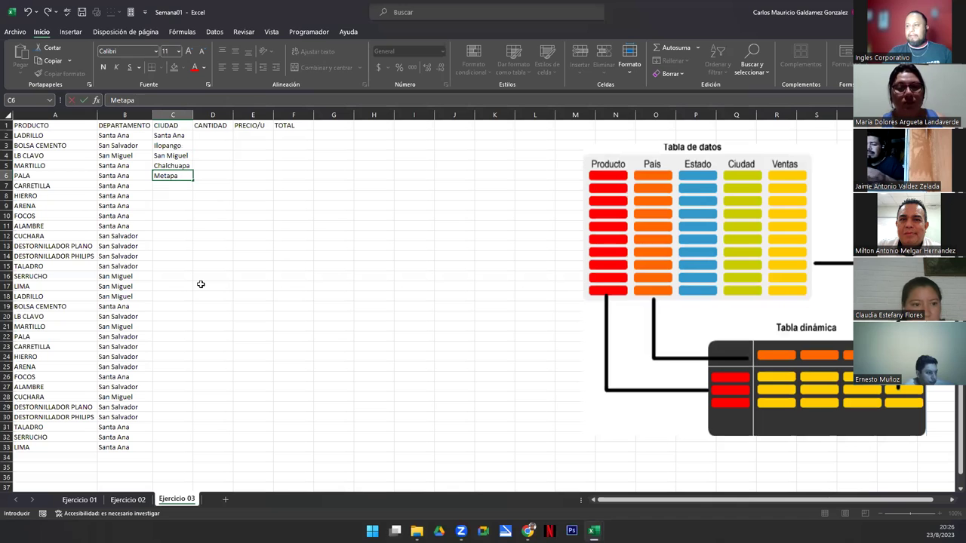
pyautogui.press('Return')
pyautogui.write('S')
pyautogui.press('BackSpace')
pyautogui.write('Chalchuapa')
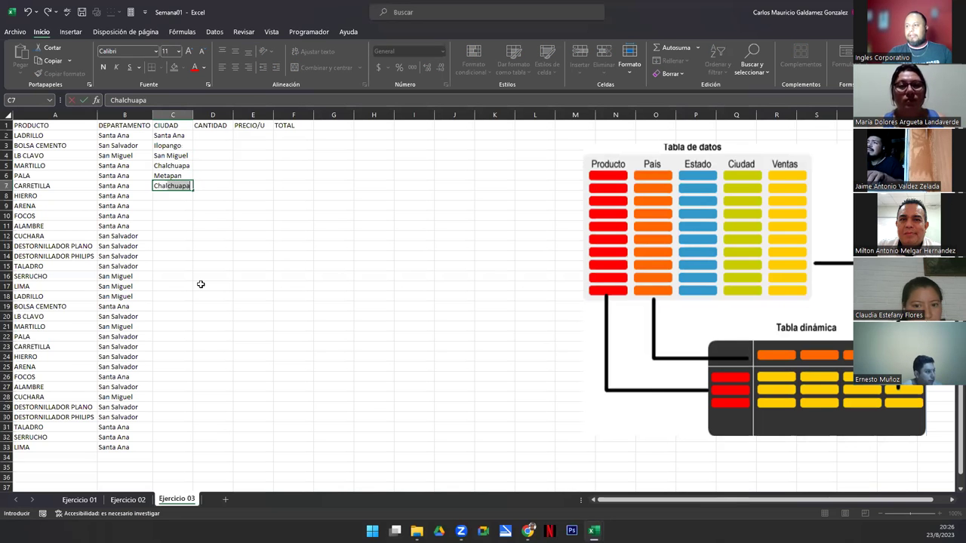
pyautogui.press('Return')
pyautogui.write('Santa Ana')
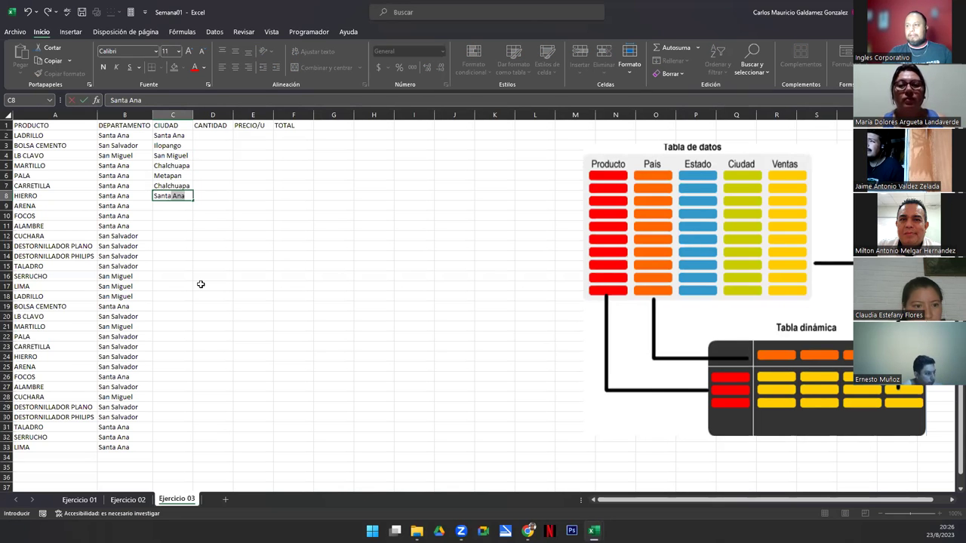
pyautogui.press('Return')
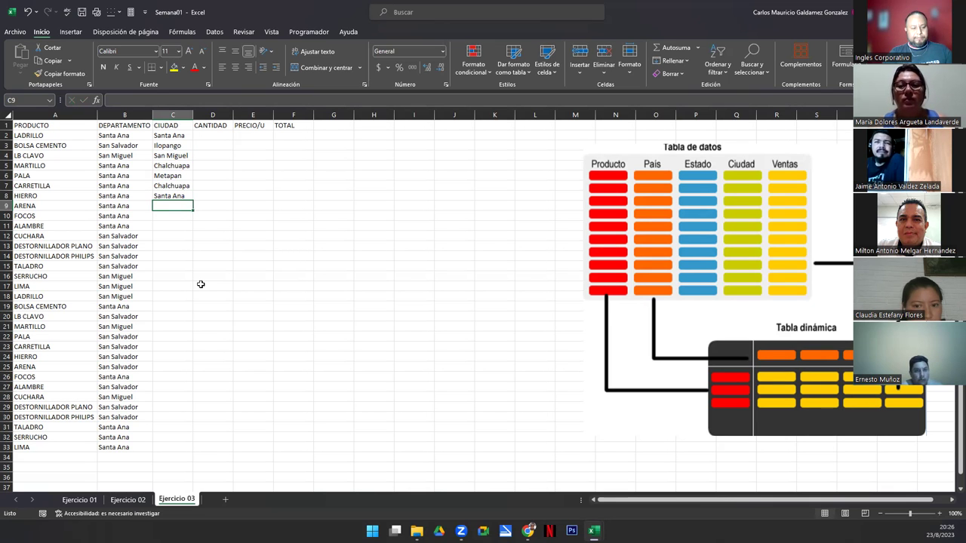
# - Enter the cities El Congo, Santa Ana and El Congo in C9:C11
pyautogui.write('El Congo')
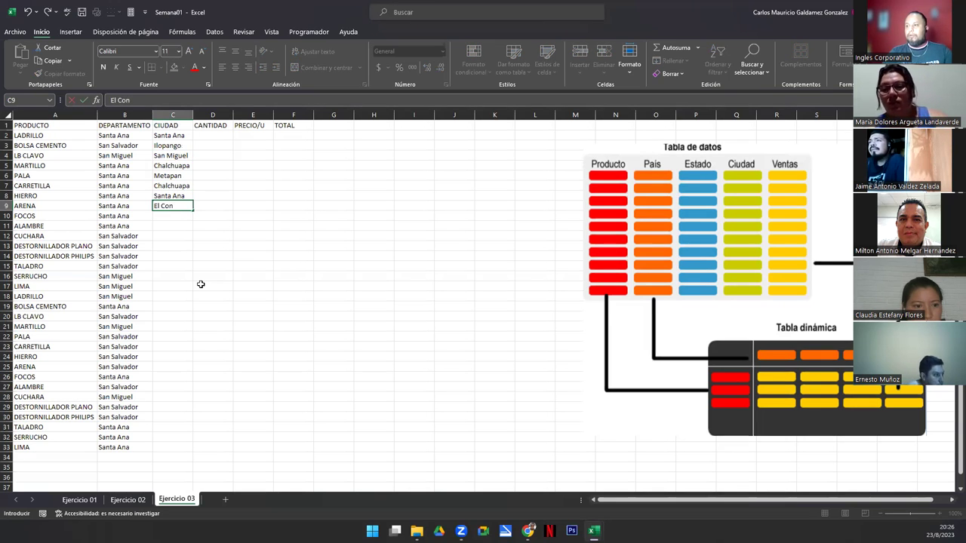
pyautogui.press('Return')
pyautogui.write('Santa Ana')
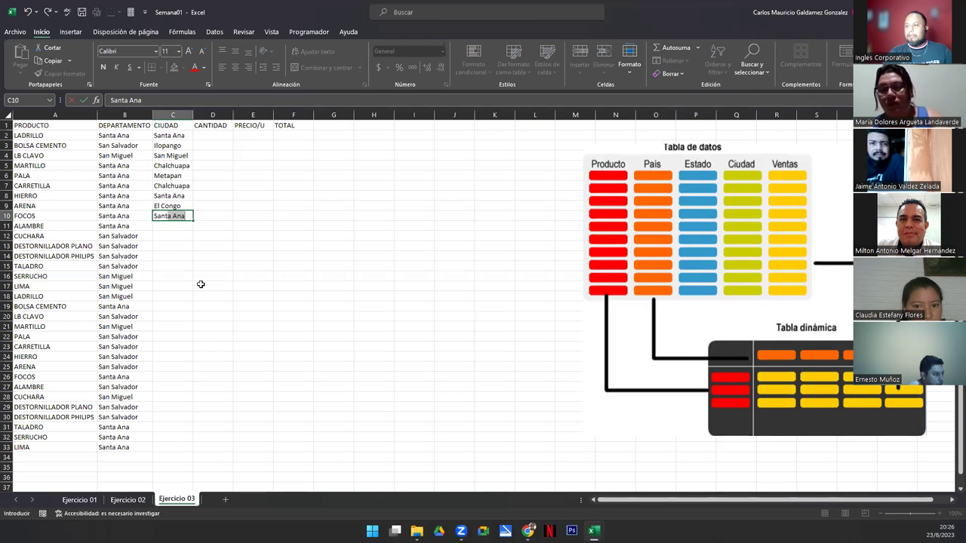
pyautogui.press('Return')
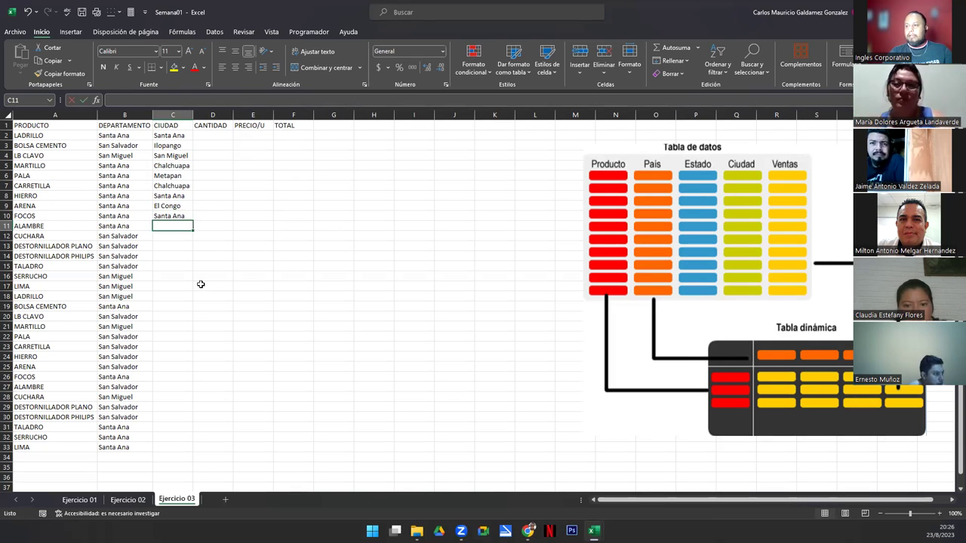
pyautogui.write('El Congo')
pyautogui.press('Return')
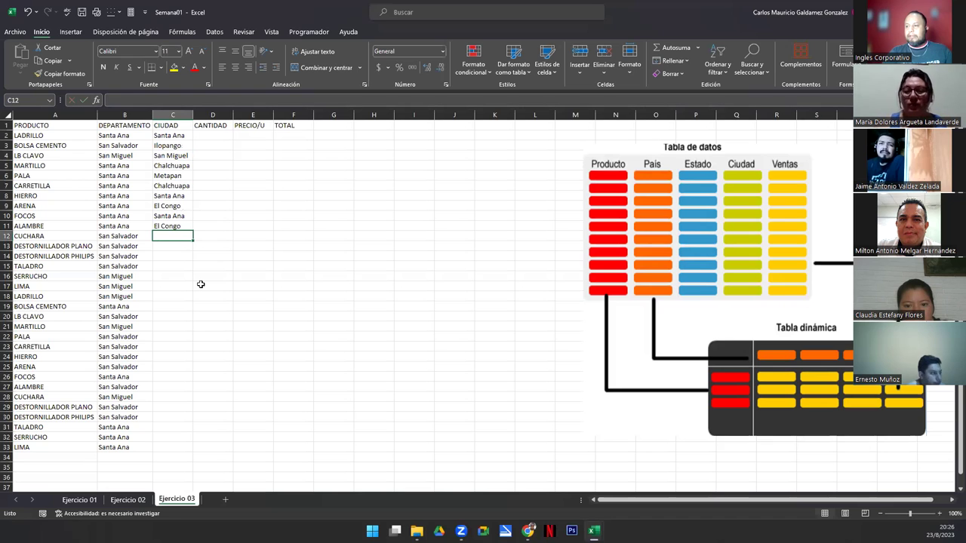
# - Enter the cities Soyapango, Ilopango and Soyapango in C12:C14 for the San Salvador rows
pyautogui.write('Soyapango')
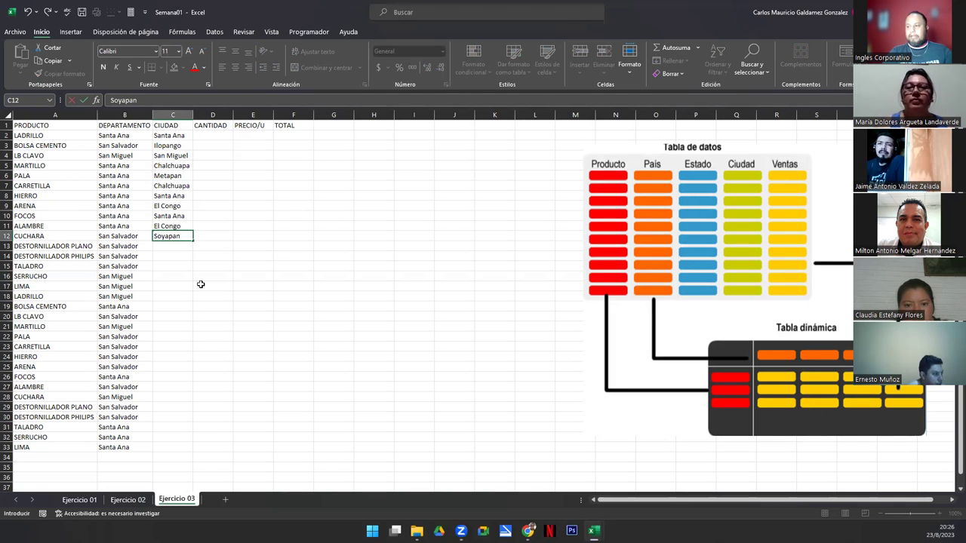
pyautogui.press('Return')
pyautogui.write('Ilopango')
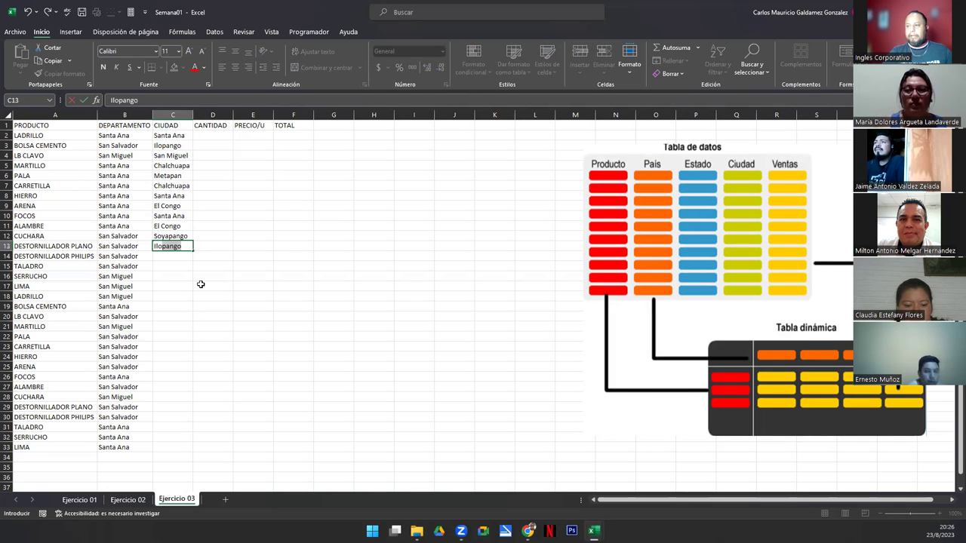
pyautogui.press('Return')
pyautogui.write('Sop')
pyautogui.press('Return')
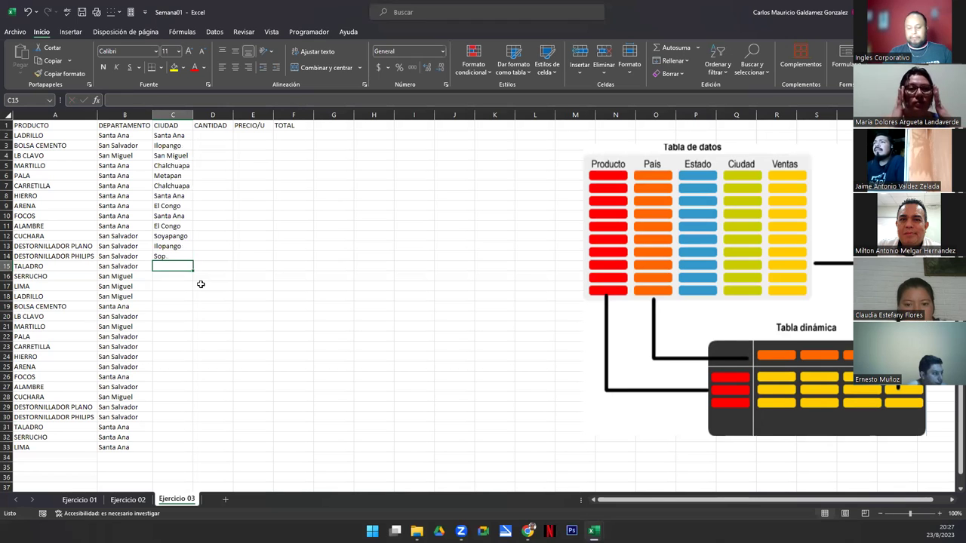
pyautogui.press('Up')
pyautogui.press('F2')
pyautogui.press('BackSpace')
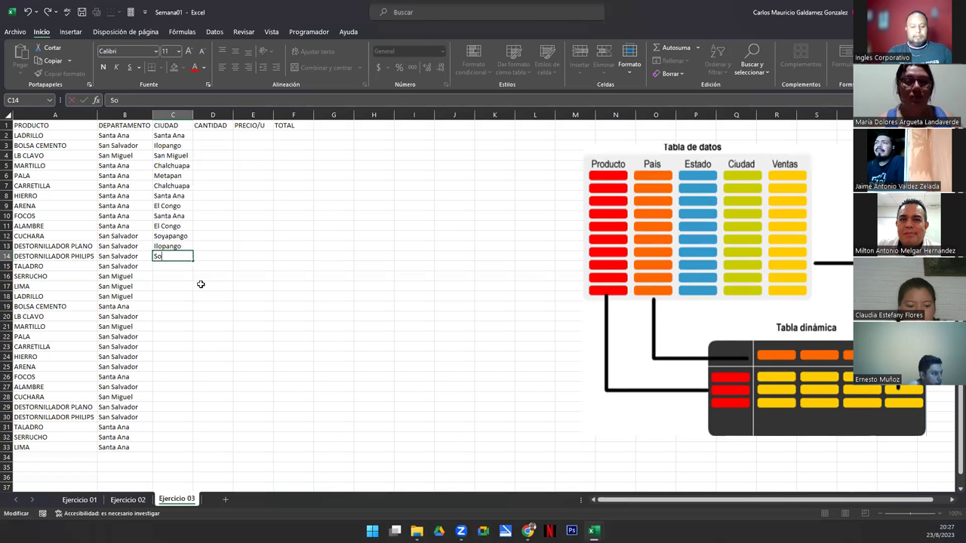
pyautogui.write('yapango')
pyautogui.press('Return')
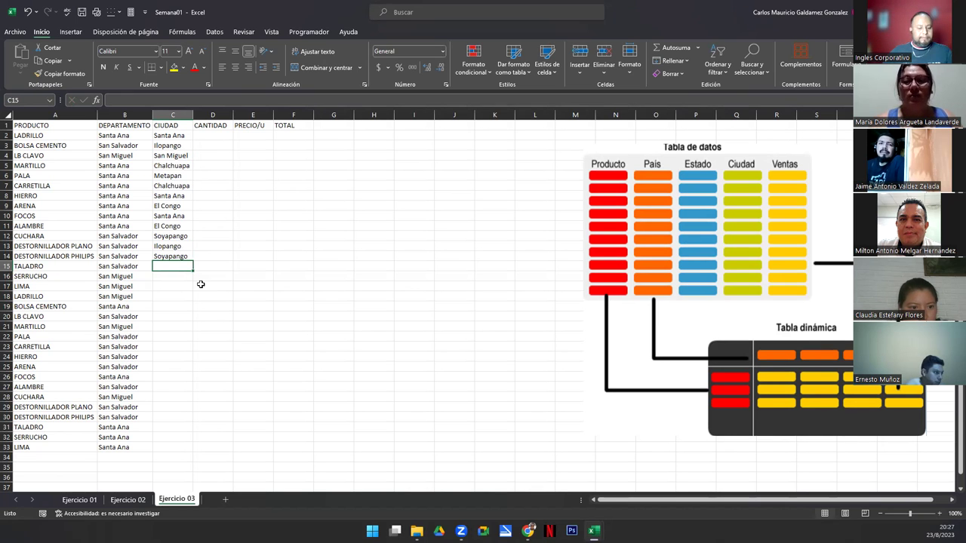
# - Enter San Martin in C15, San Miguel in C16 and Lolotique in both C17 and C18
pyautogui.write('San MArtin')
pyautogui.press('Return')
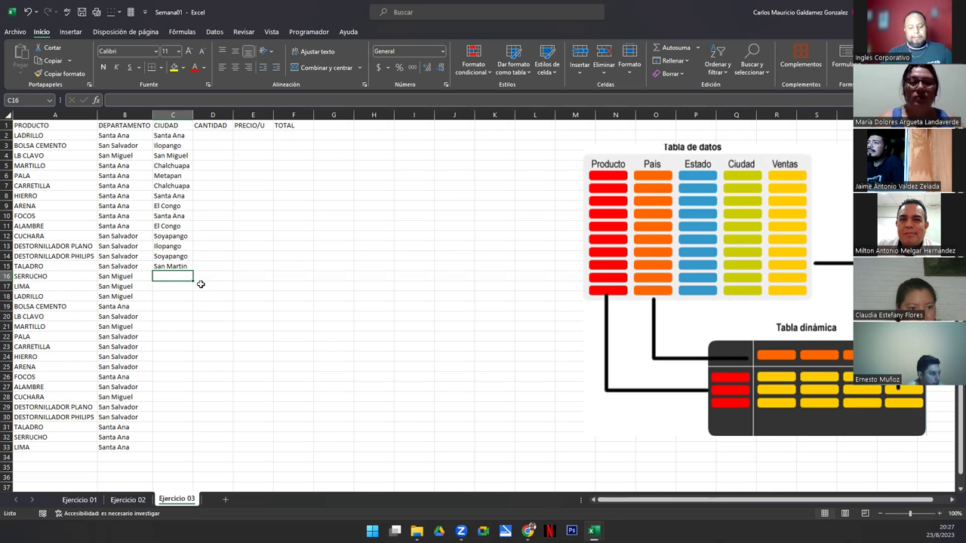
pyautogui.write('San m')
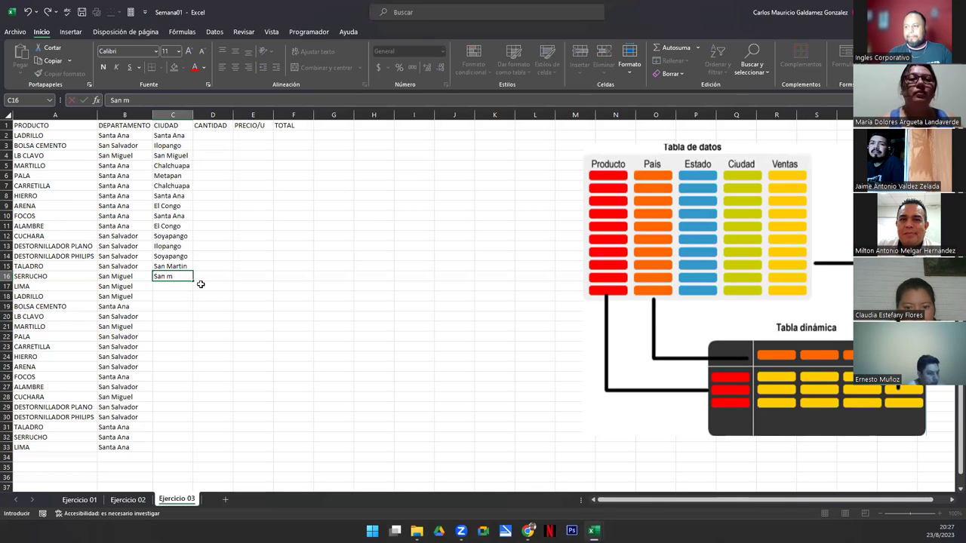
pyautogui.write('mi')
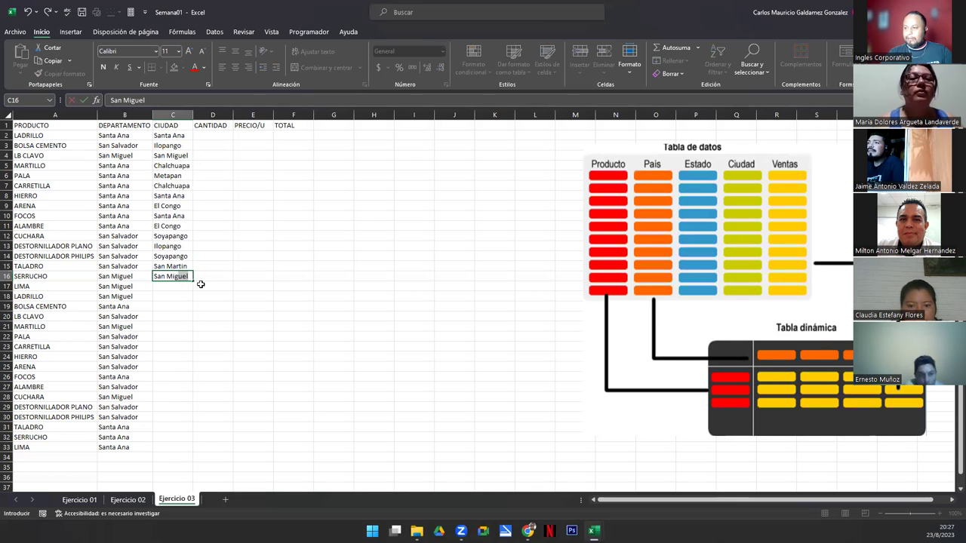
pyautogui.press('Return')
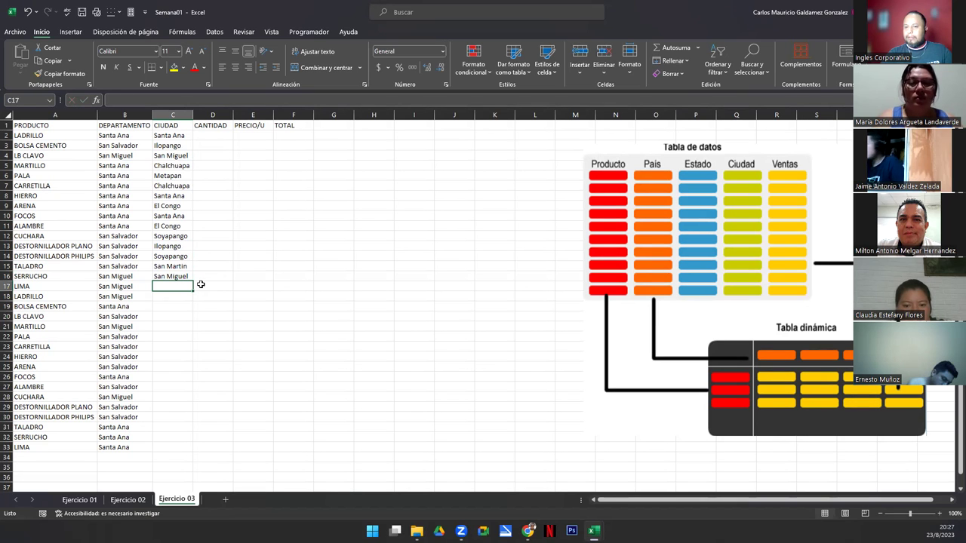
pyautogui.write('Lolotique')
pyautogui.press('Return')
pyautogui.write('L')
pyautogui.press('Return')
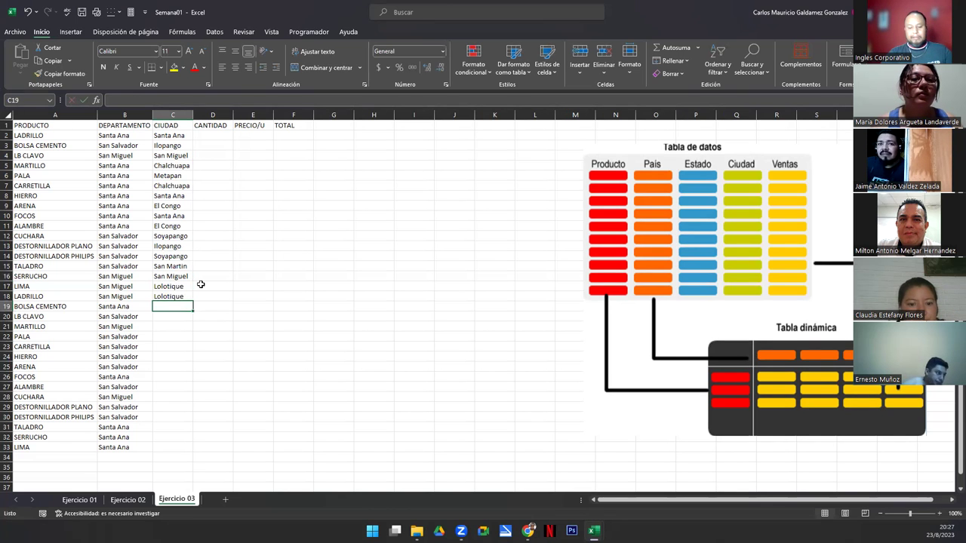
# - Enter the city Chinameca in C19 and move it to C21, the San Miguel row for MARTILLO
pyautogui.write('Chinameca')
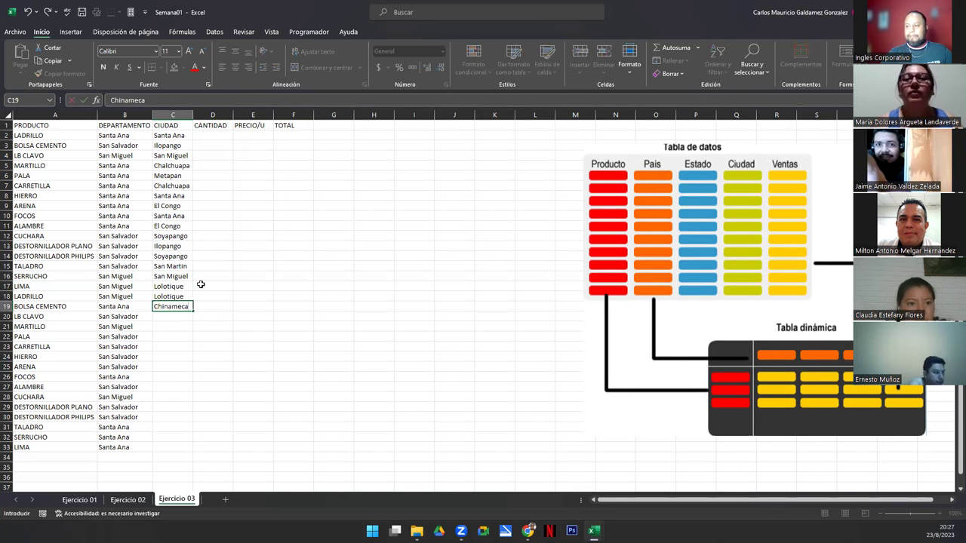
pyautogui.press('Return')
pyautogui.press('Up')
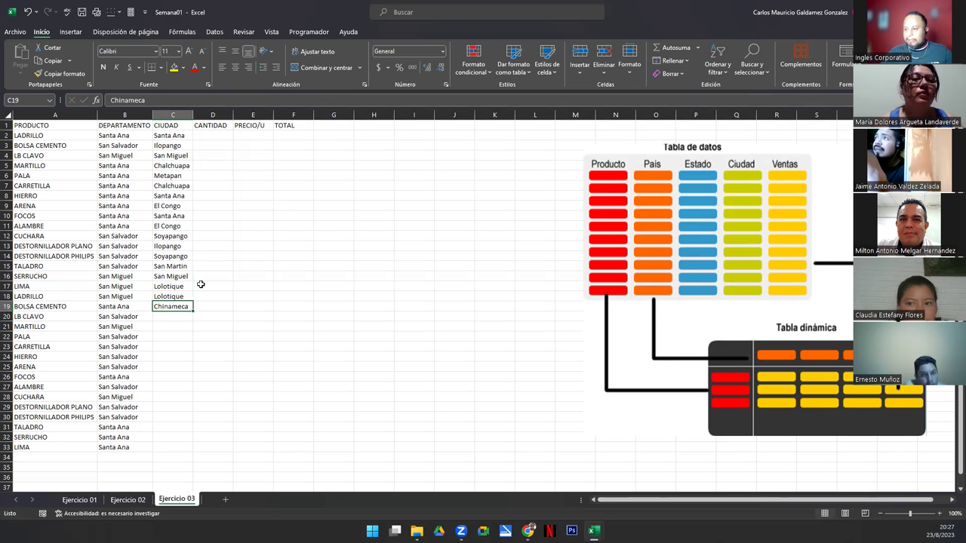
pyautogui.hotkey('ctrl', 'c')
pyautogui.press('Down')
pyautogui.press('Down')
pyautogui.hotkey('ctrl', 'v')
# - Enter the city Ilopango in C20 for the LB CLAVO row
pyautogui.press('Up')
pyautogui.write('I')
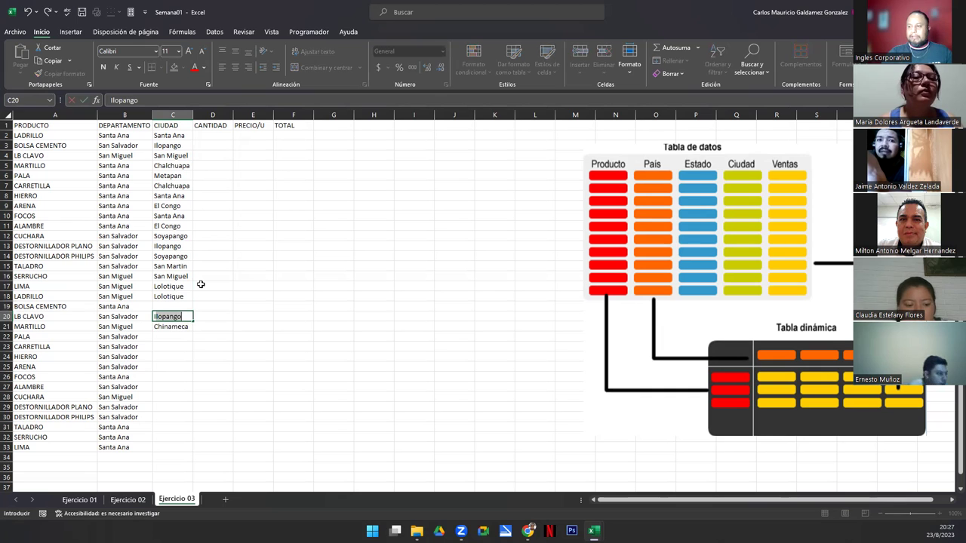
pyautogui.press('Return')
# - Enter the city Ciudad Barrio in C28 for the San Miguel row of CUCHARA
pyautogui.press('Down')
pyautogui.press('Down')
pyautogui.press('Down')
pyautogui.press('Down')
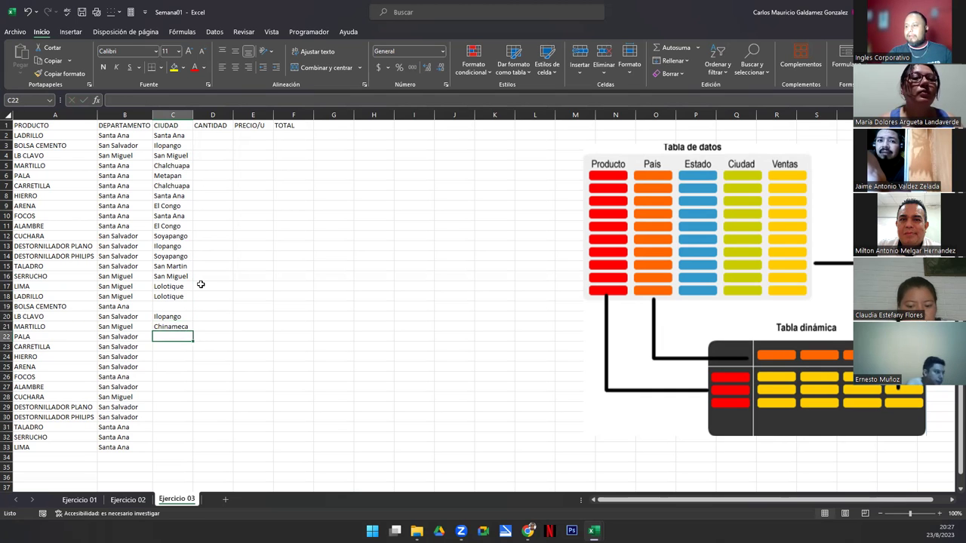
pyautogui.press('Down')
pyautogui.press('Down')
pyautogui.press('Down')
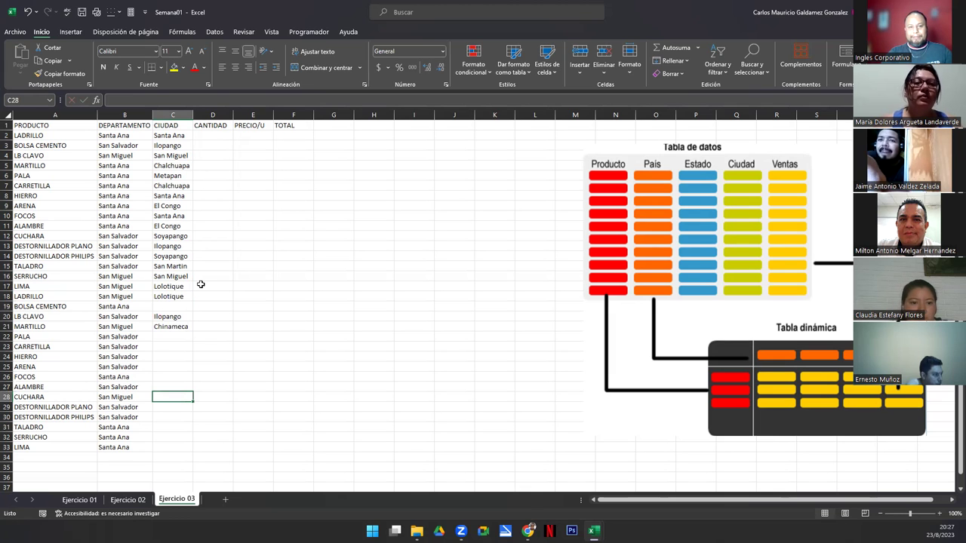
pyautogui.write('Ciudad Barrio')
pyautogui.press('Return')
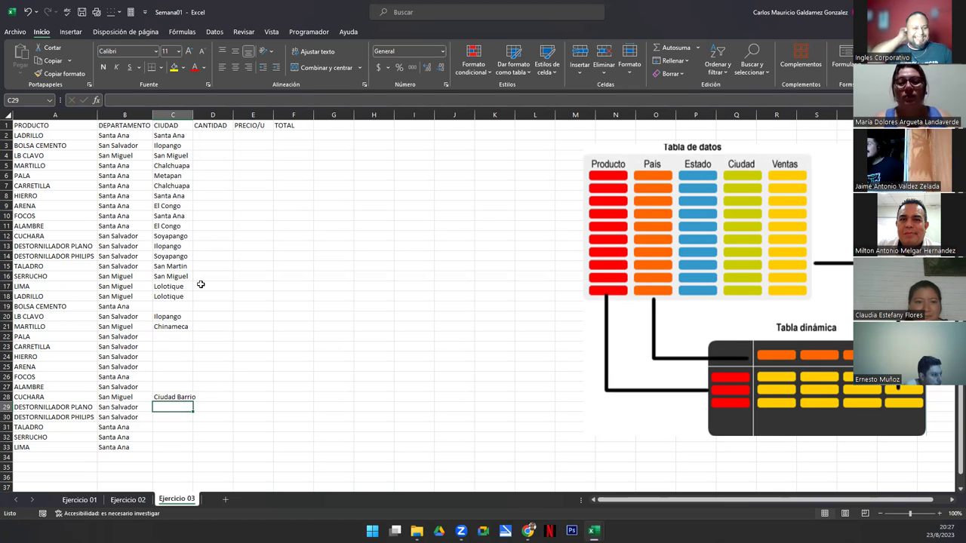
# - Enter the city Chalchuapa in C19 for the Santa Ana row of BOLSA CEMENTO
pyautogui.click(177, 306)
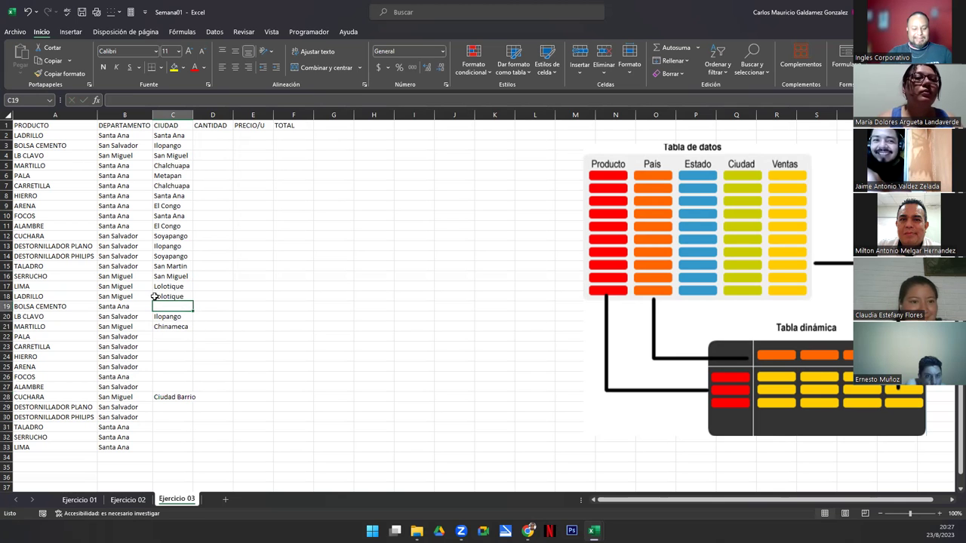
pyautogui.write('Cha')
pyautogui.press('Return')
pyautogui.press('Return')
pyautogui.press('Return')
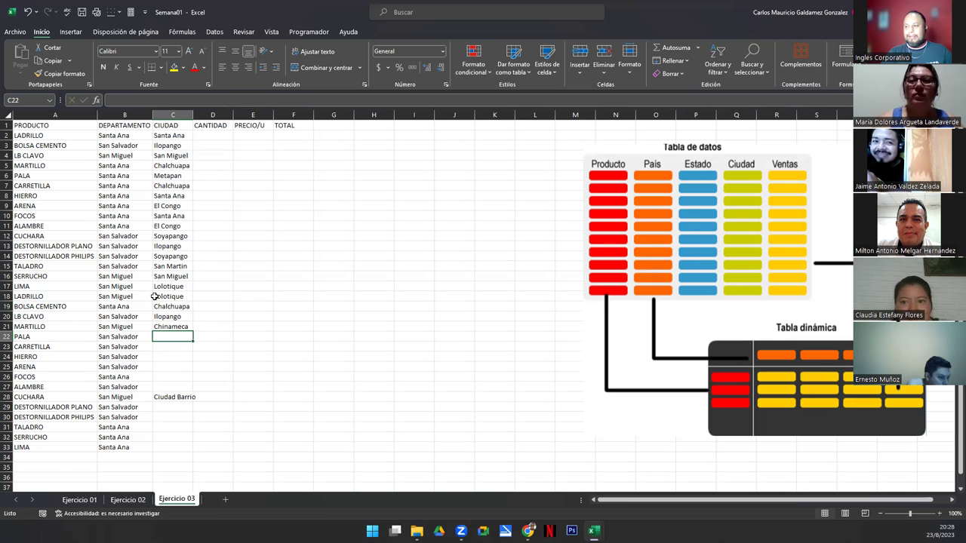
pyautogui.write('El')
pyautogui.press('BackSpace')
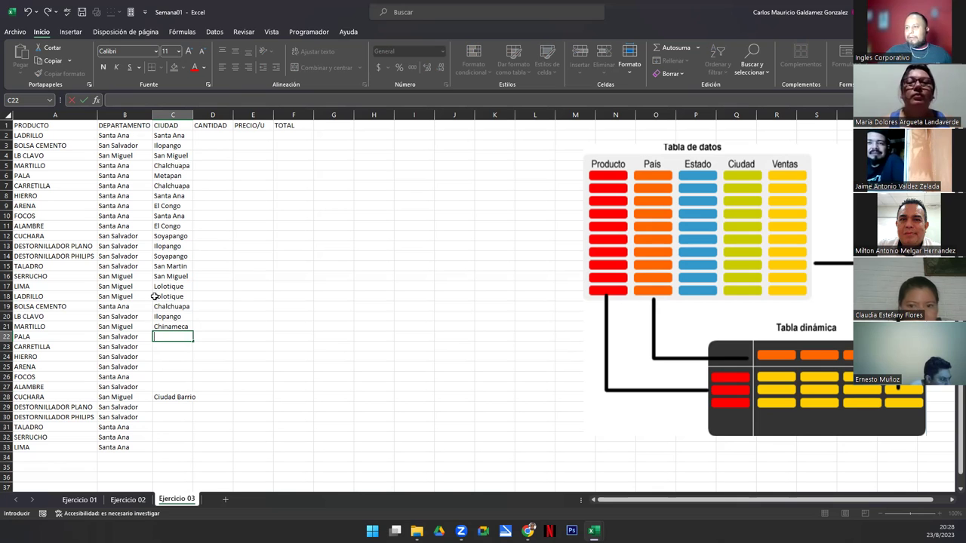
pyautogui.moveTo(164, 238); pyautogui.dragTo(169, 259)
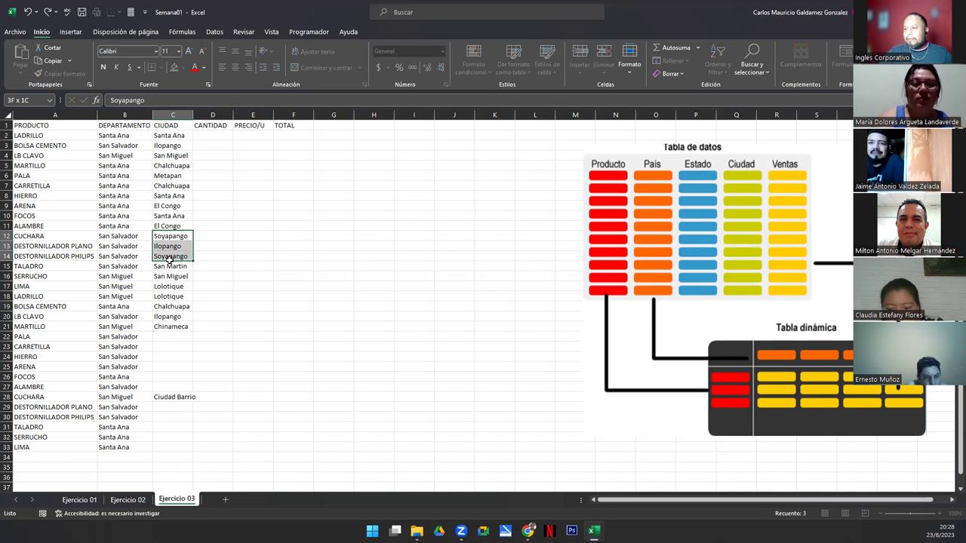
pyautogui.click(164, 336)
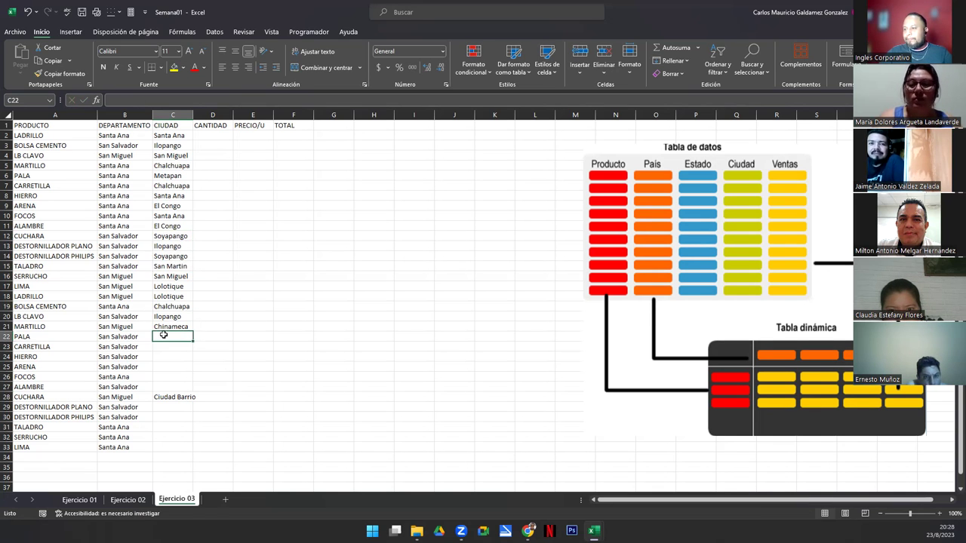
# - Copy the San Salvador cities in C12:C15 and paste them starting at C22 and again at C24, filling C22:C27
pyautogui.moveTo(170, 236); pyautogui.dragTo(172, 268)
pyautogui.hotkey('ctrl', 'c')
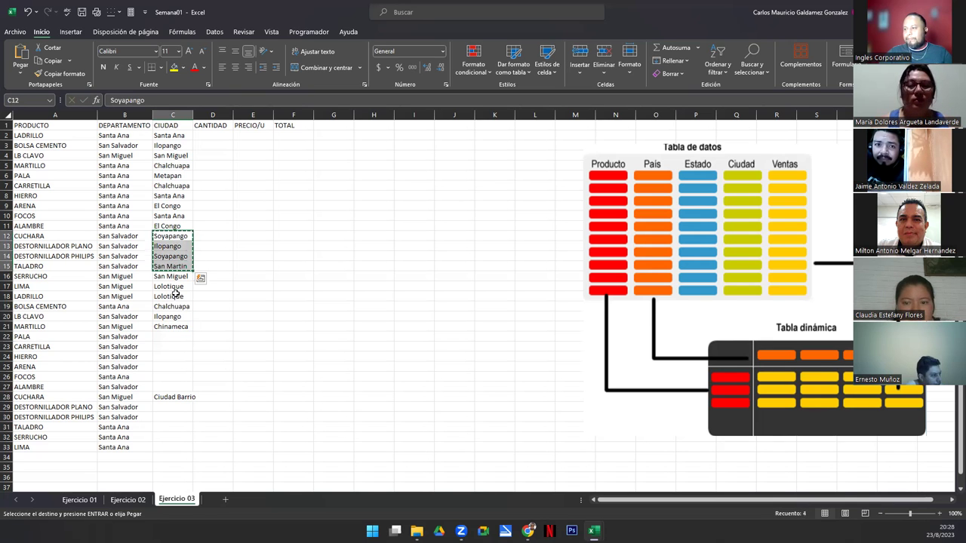
pyautogui.click(166, 336)
pyautogui.hotkey('ctrl', 'v')
pyautogui.click(171, 355)
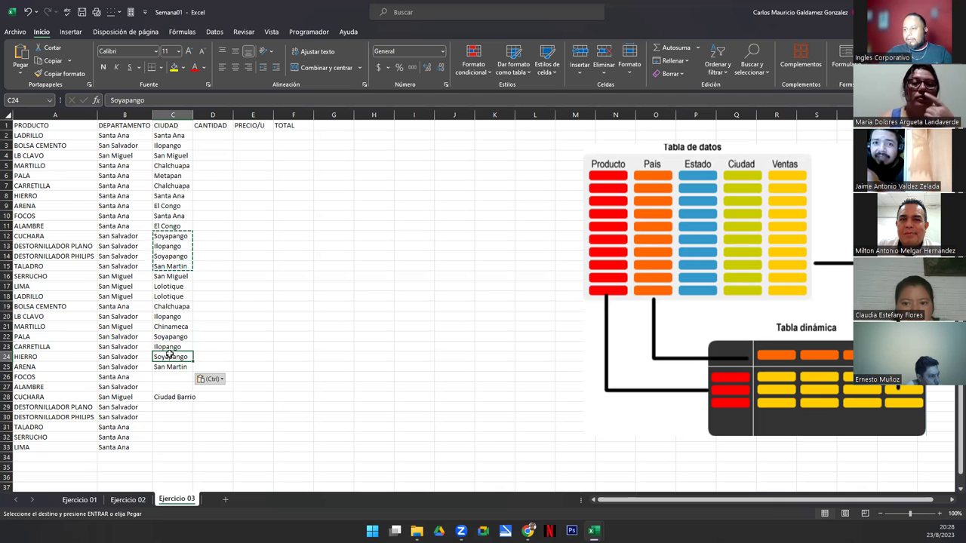
pyautogui.hotkey('ctrl', 'v')
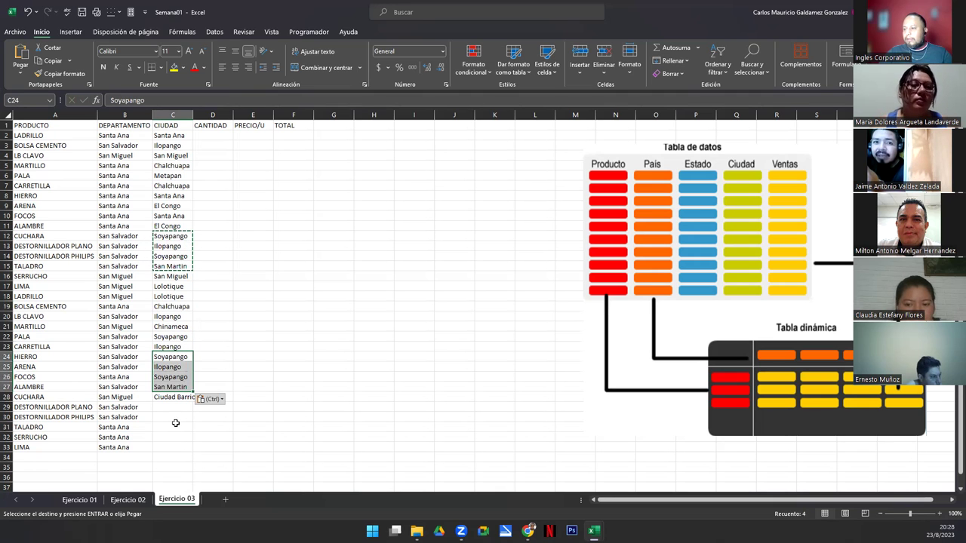
# - Autofit the width of the CIUDAD column to its contents
pyautogui.click(195, 124)
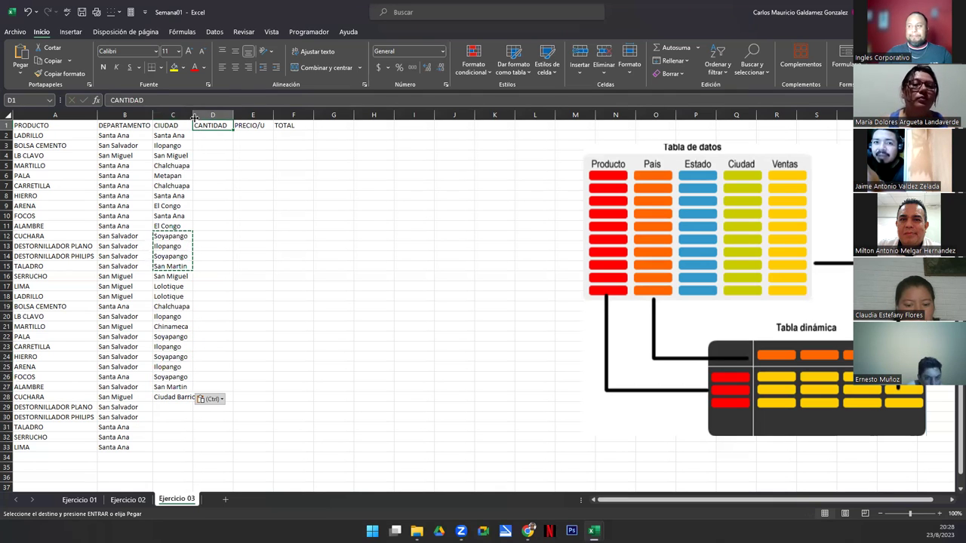
pyautogui.doubleClick(195, 117)
pyautogui.click(170, 406)
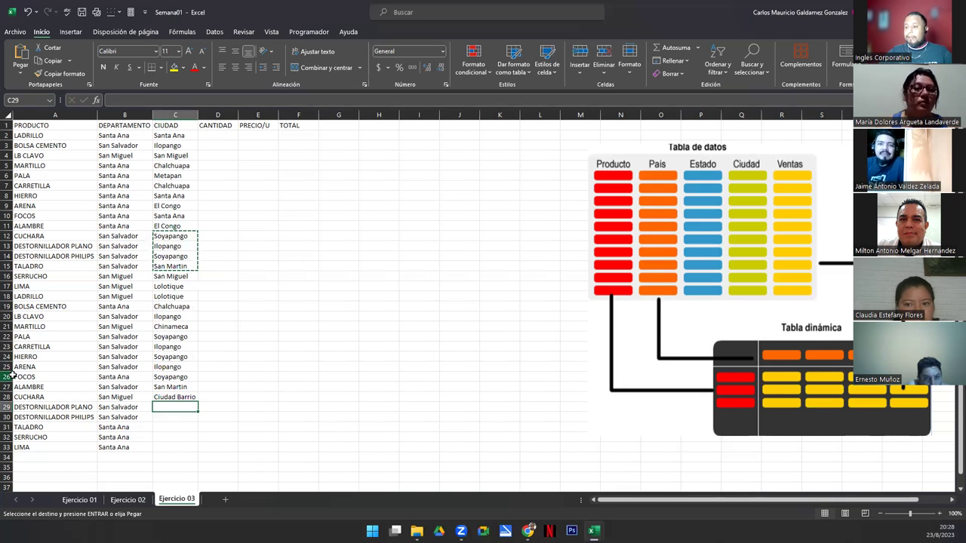
# - Copy the cities Soyapango and San Martin from C26:C27 into C29:C30
pyautogui.moveTo(166, 389); pyautogui.dragTo(167, 380)
pyautogui.hotkey('ctrl', 'c')
pyautogui.click(163, 417)
pyautogui.click(163, 407)
pyautogui.hotkey('ctrl', 'v')
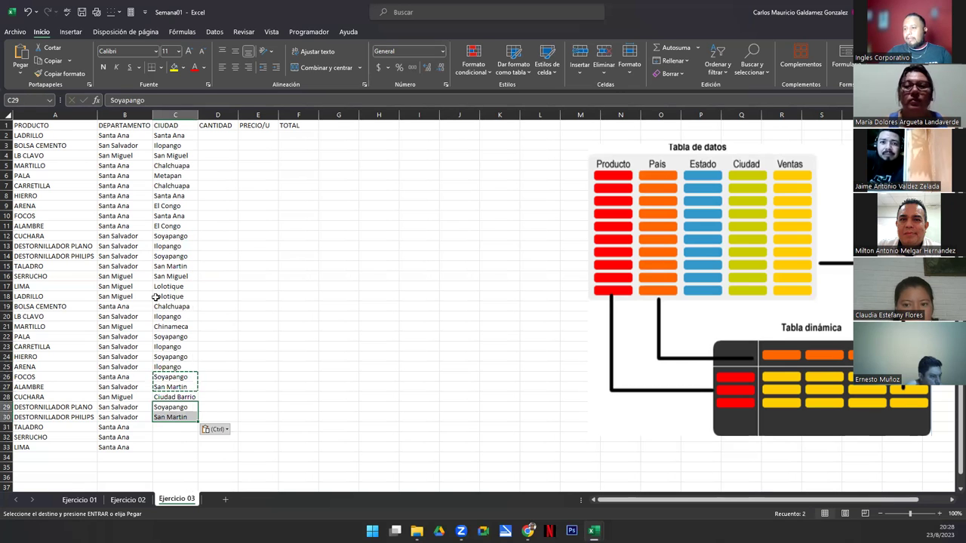
# - Copy the city El Congo from C11 into C31:C33 for the last three Santa Ana rows
pyautogui.click(168, 217)
pyautogui.click(170, 225)
pyautogui.hotkey('ctrl', 'c')
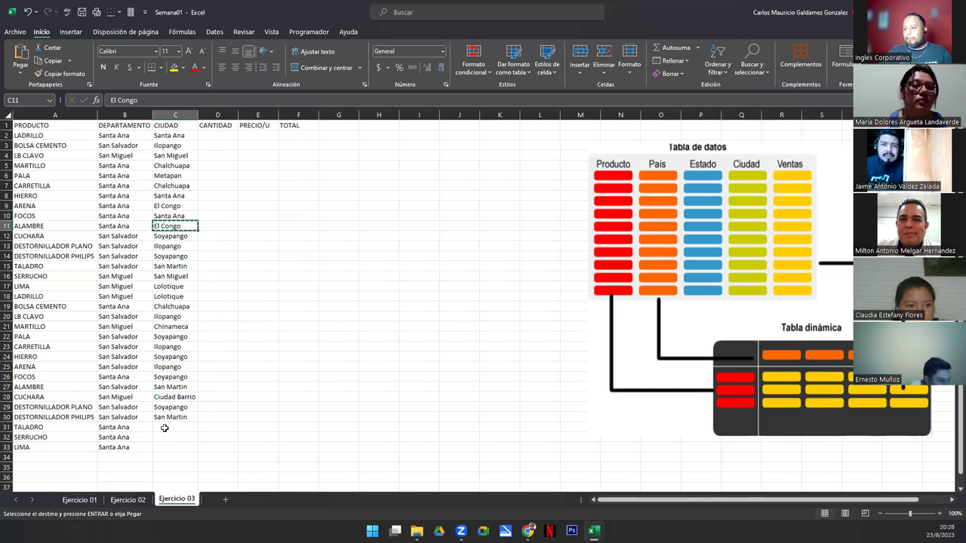
pyautogui.moveTo(163, 428); pyautogui.dragTo(171, 445)
pyautogui.hotkey('ctrl', 'v')
pyautogui.click(217, 352)
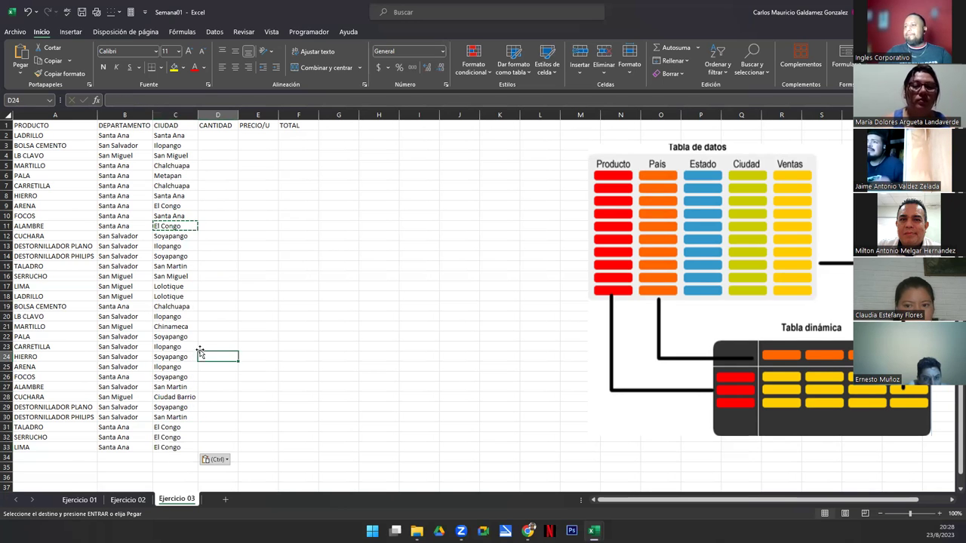
pyautogui.click(235, 135)
pyautogui.press('Escape')
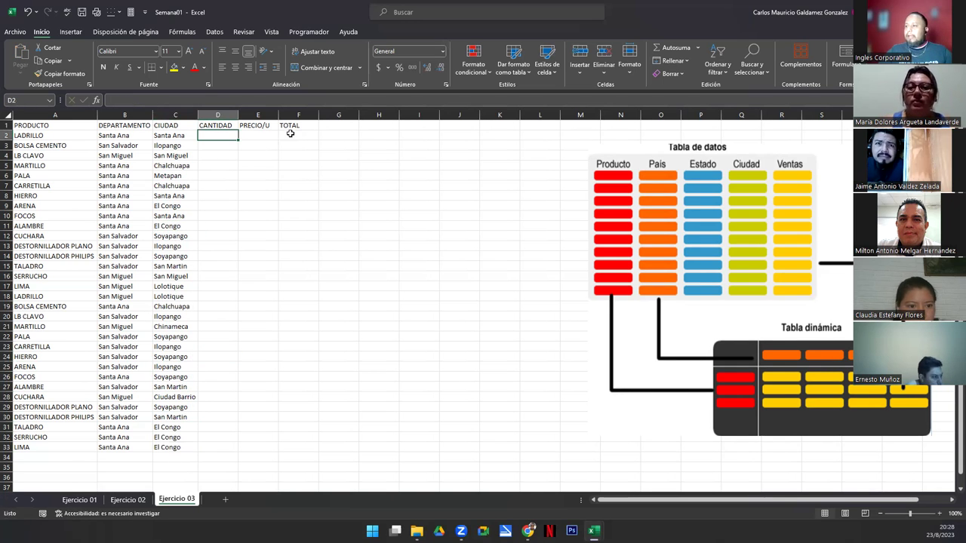
# - Enter the formula =D2*E2 in F2 to multiply quantity by unit price in the TOTAL column
pyautogui.click(296, 135)
pyautogui.write('=')
pyautogui.press('Left')
pyautogui.press('Left')
pyautogui.write('*')
pyautogui.press('Left')
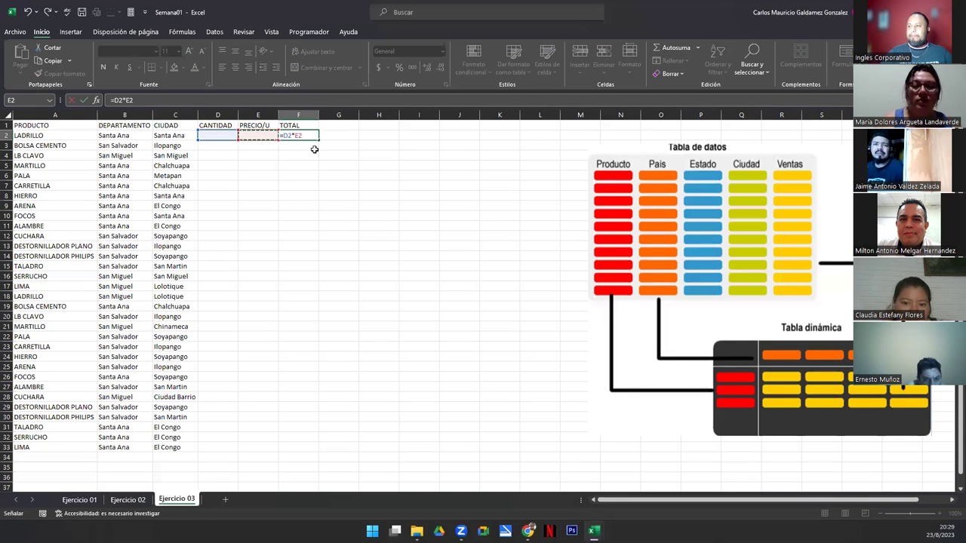
pyautogui.press('Return')
# - Apply the accounting number format to E2:F33 and fill the TOTAL formula from F2 down to F33
pyautogui.moveTo(258, 135); pyautogui.dragTo(307, 446)
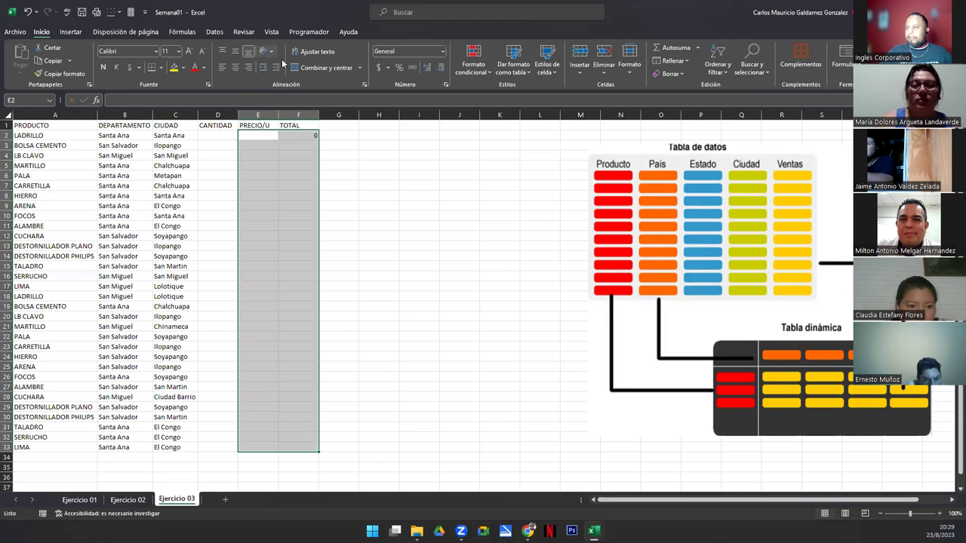
pyautogui.click(377, 70)
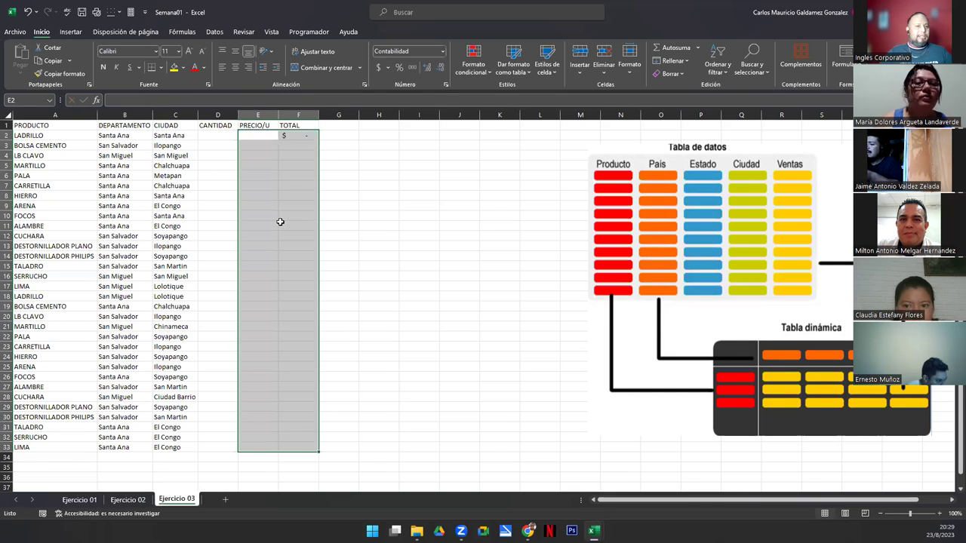
pyautogui.click(306, 134)
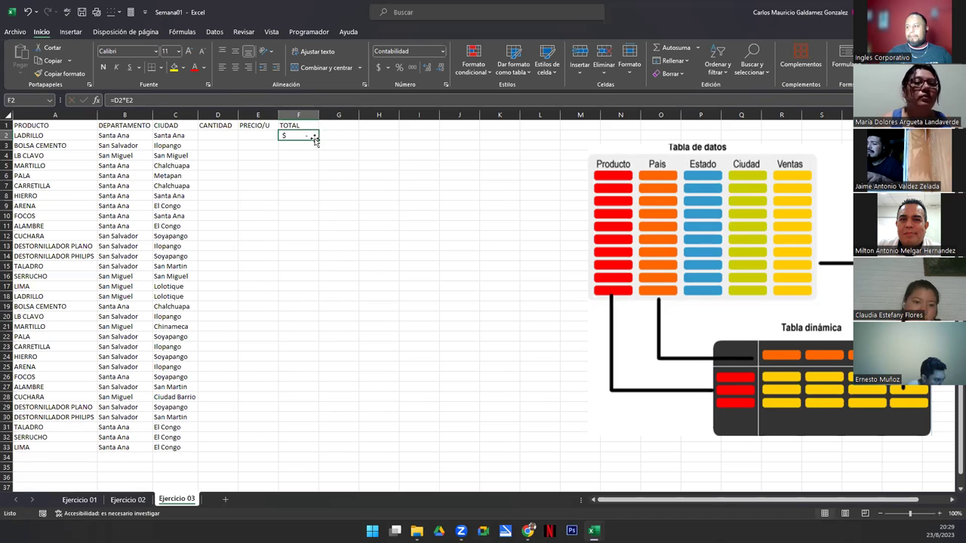
pyautogui.doubleClick(318, 139)
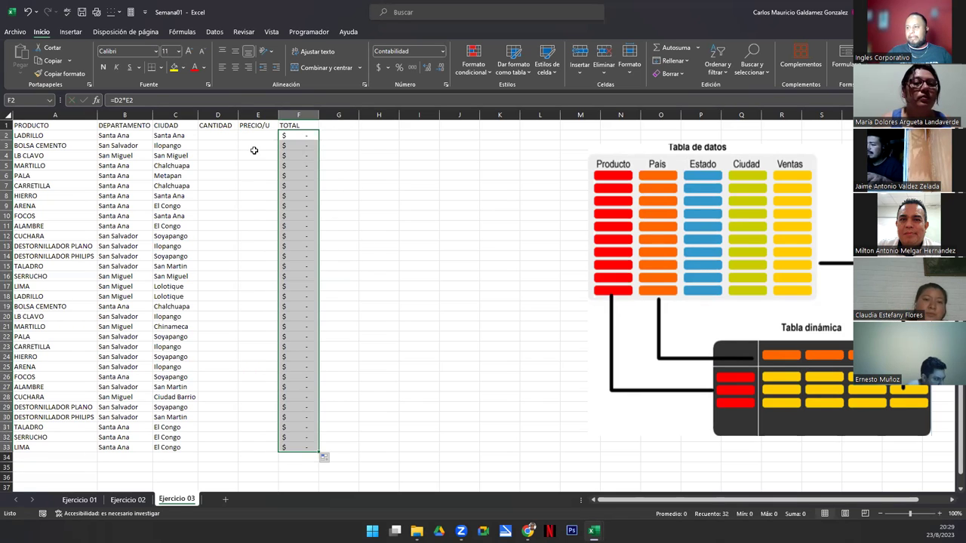
pyautogui.click(25, 126)
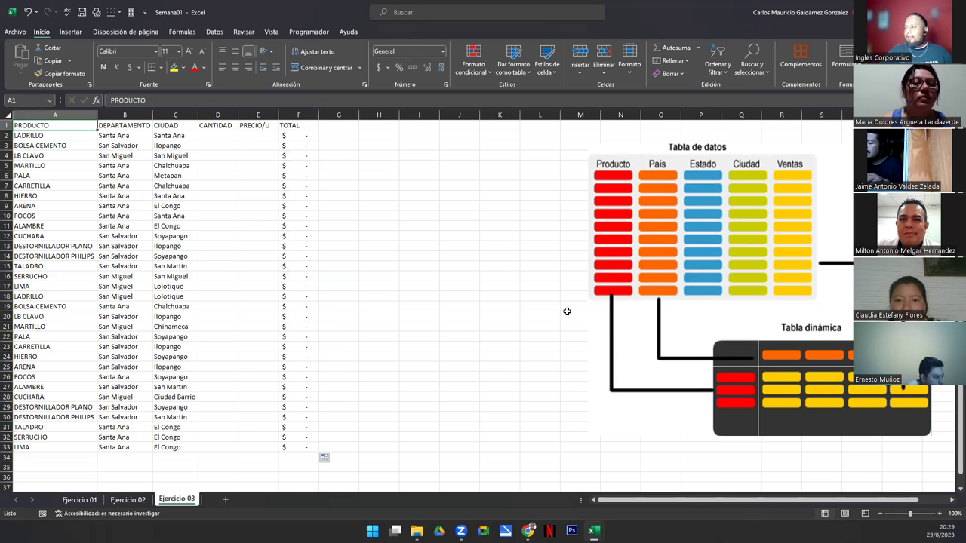
# - Shrink the pivot table diagram image to about half its size and move it up near columns P to S
pyautogui.click(608, 183)
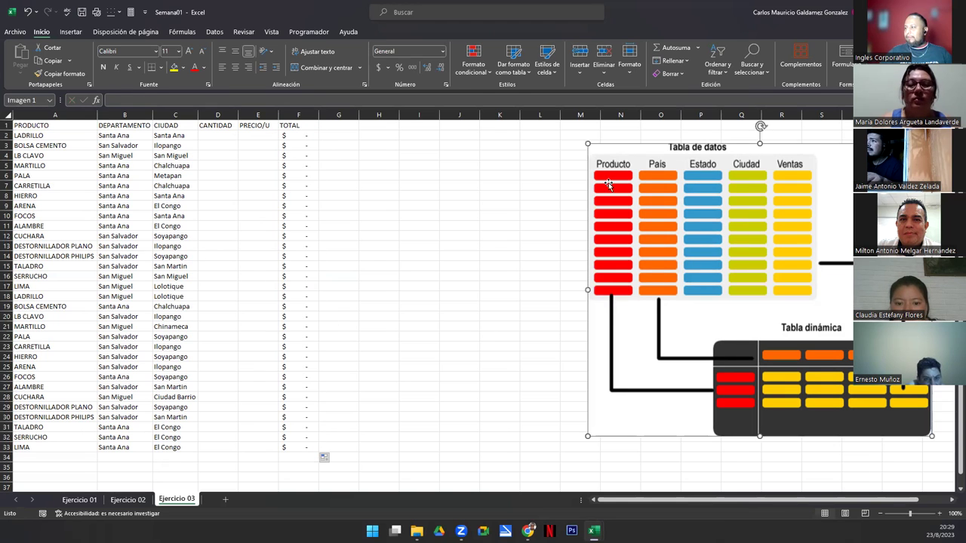
pyautogui.moveTo(586, 122); pyautogui.dragTo(770, 300)
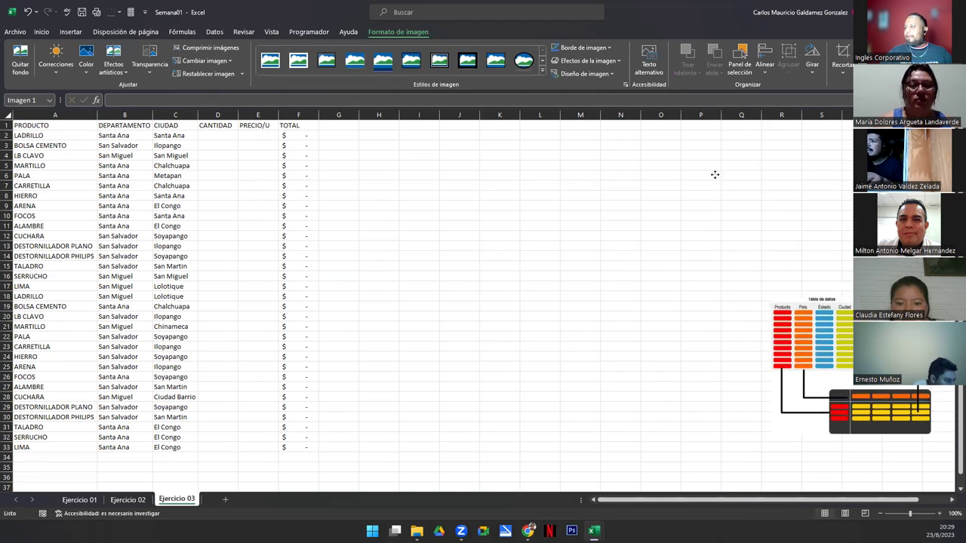
pyautogui.moveTo(869, 428); pyautogui.dragTo(765, 277)
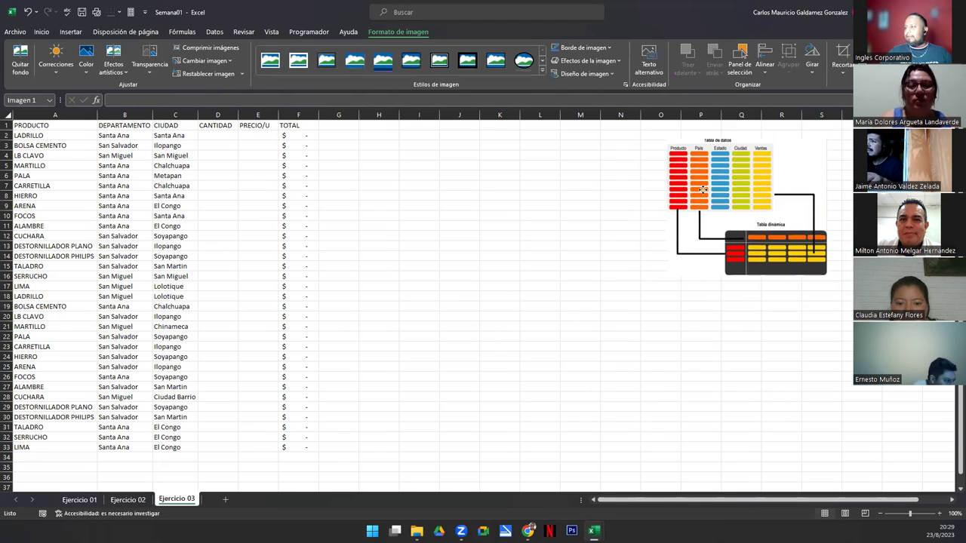
# - Convert the data range A1:F33 into a table with headers
pyautogui.click(152, 369)
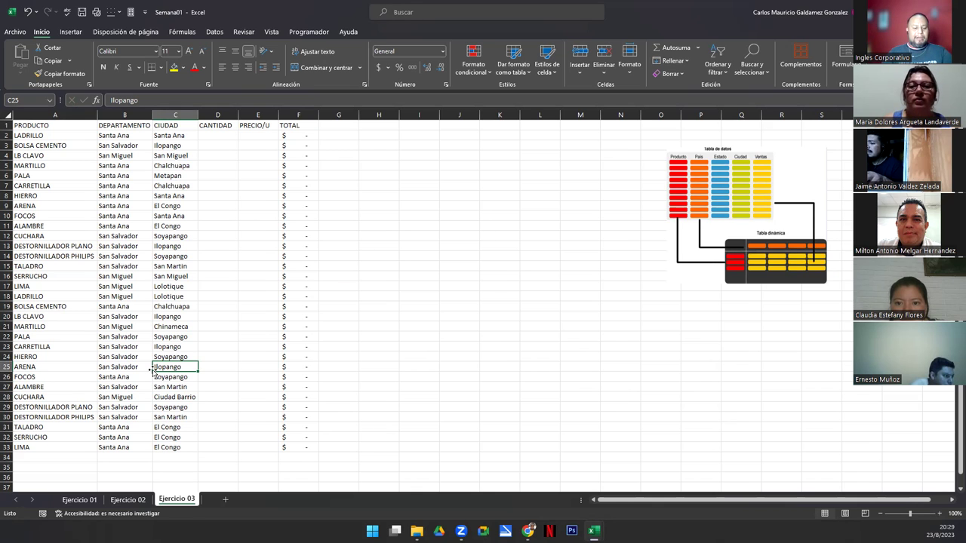
pyautogui.hotkey('ctrl', 't')
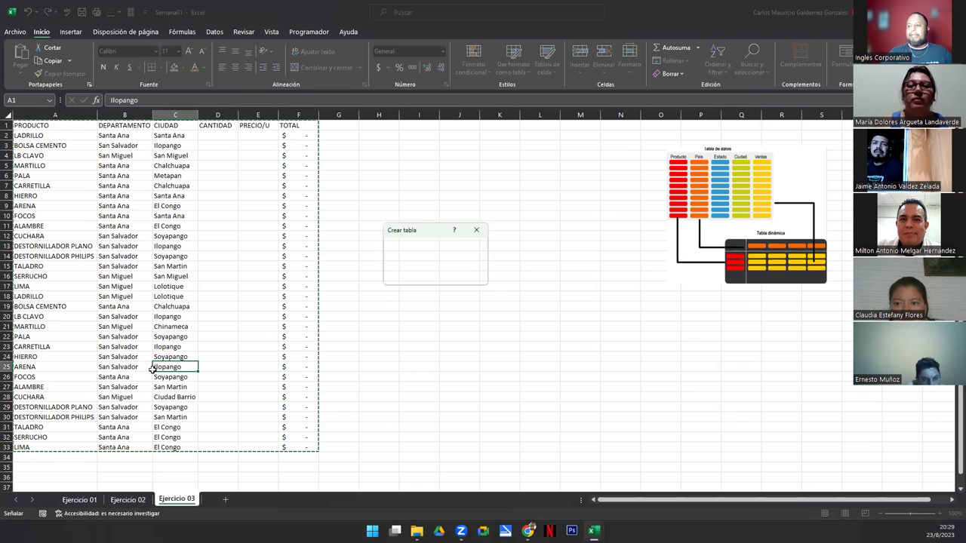
pyautogui.press('Return')
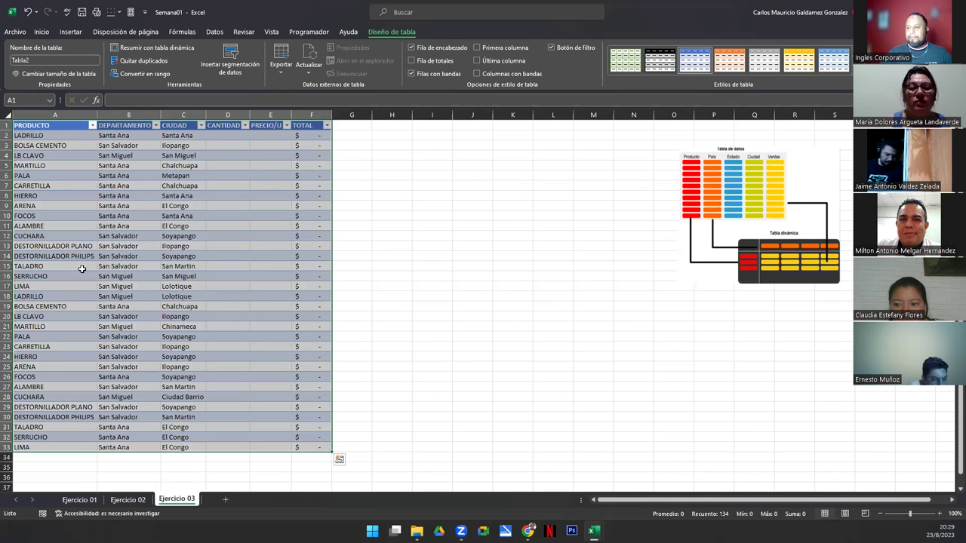
# - Enter the quantities 100, 24, 3, 1, 2 and 4 in D2:D7 of the CANTIDAD column
pyautogui.click(221, 140)
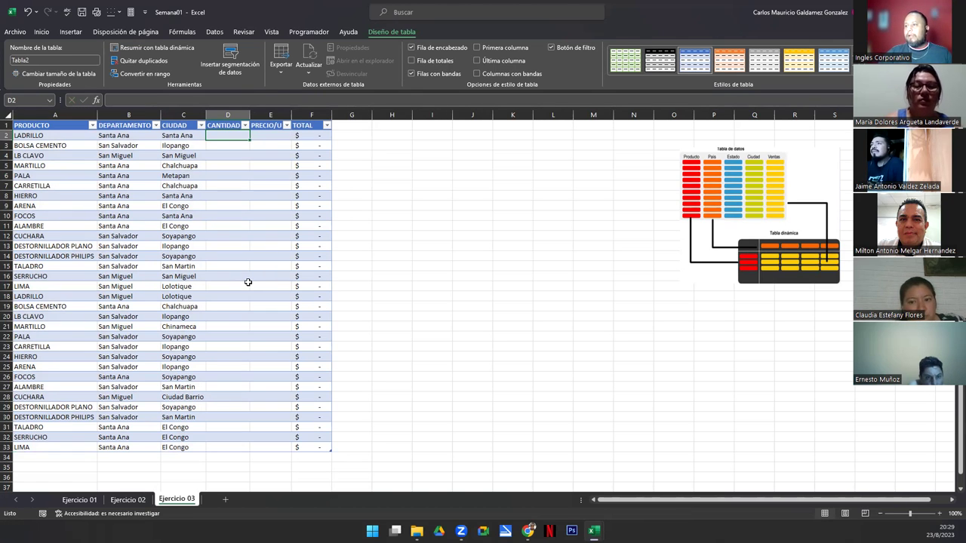
pyautogui.write('100')
pyautogui.press('Return')
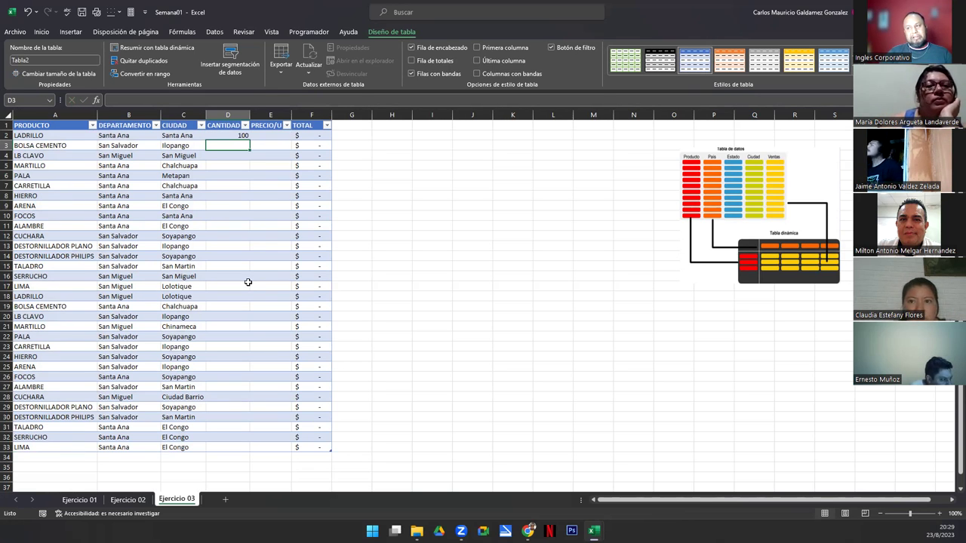
pyautogui.write('24')
pyautogui.press('Return')
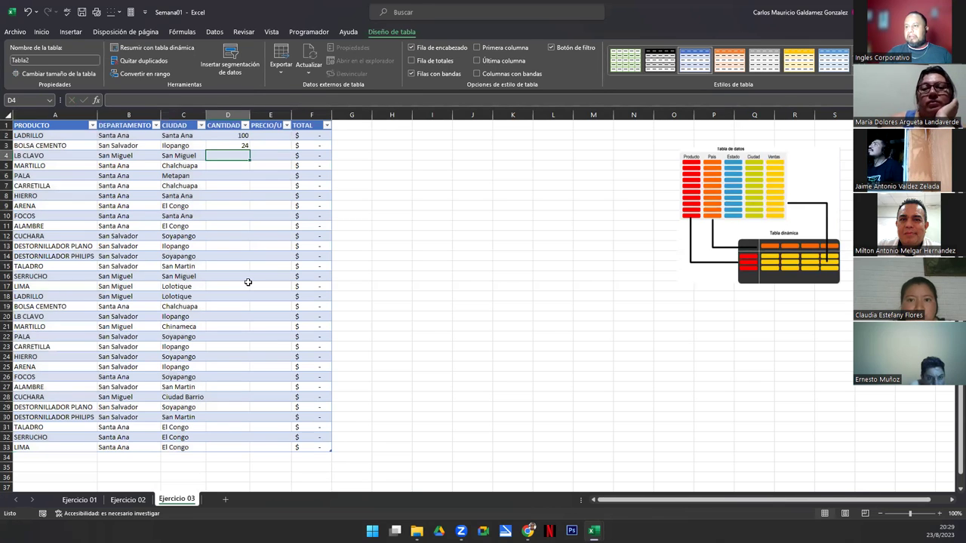
pyautogui.write('3')
pyautogui.press('Return')
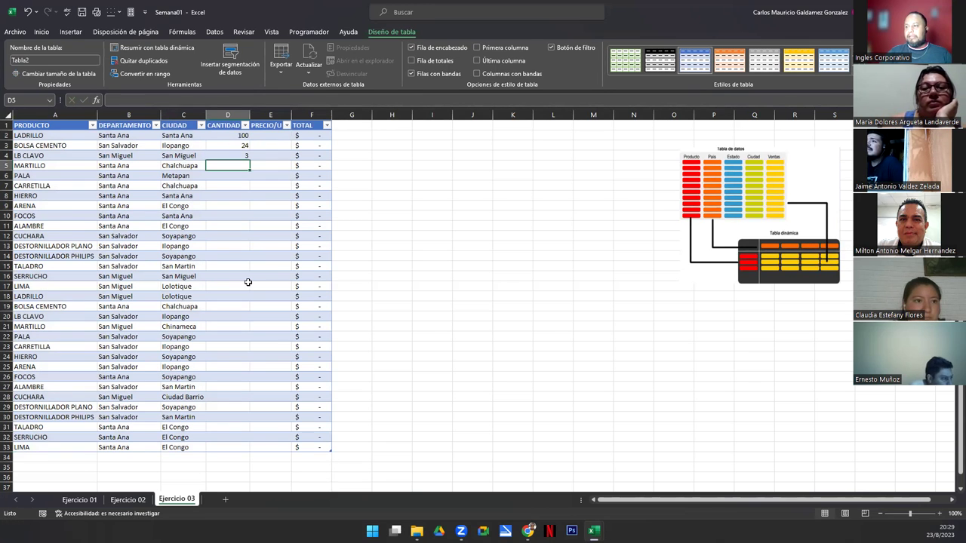
pyautogui.write('1')
pyautogui.press('Return')
pyautogui.write('2')
pyautogui.press('Return')
pyautogui.write('4')
pyautogui.press('Return')
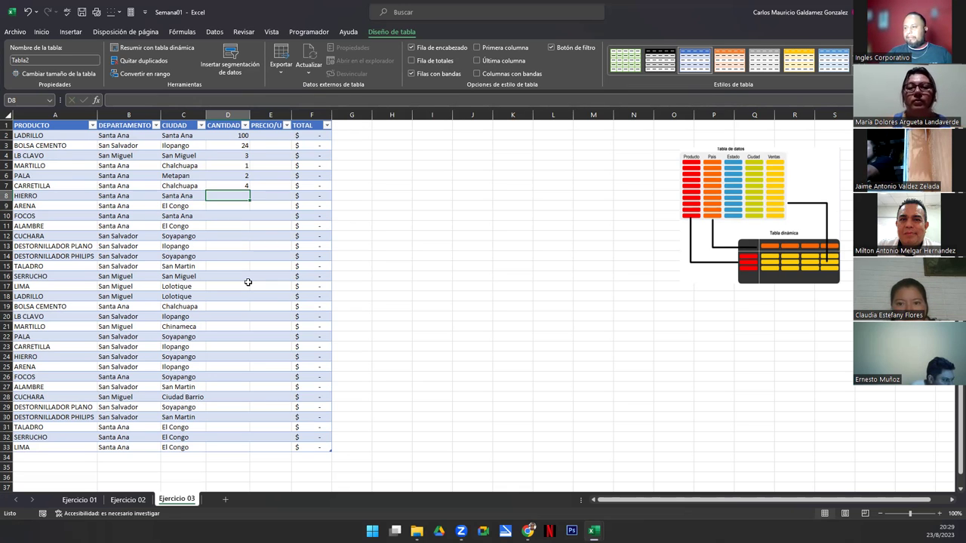
# - Add units to the product names, making A8 HIERRO LB, A9 ARENA MT3 and A11 ALAMBRE YD
pyautogui.doubleClick(45, 195)
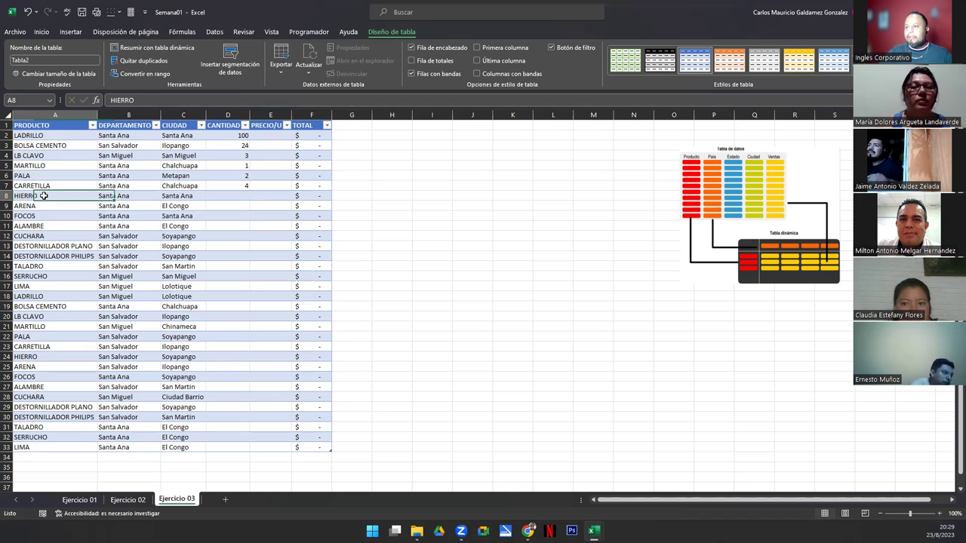
pyautogui.write('LB')
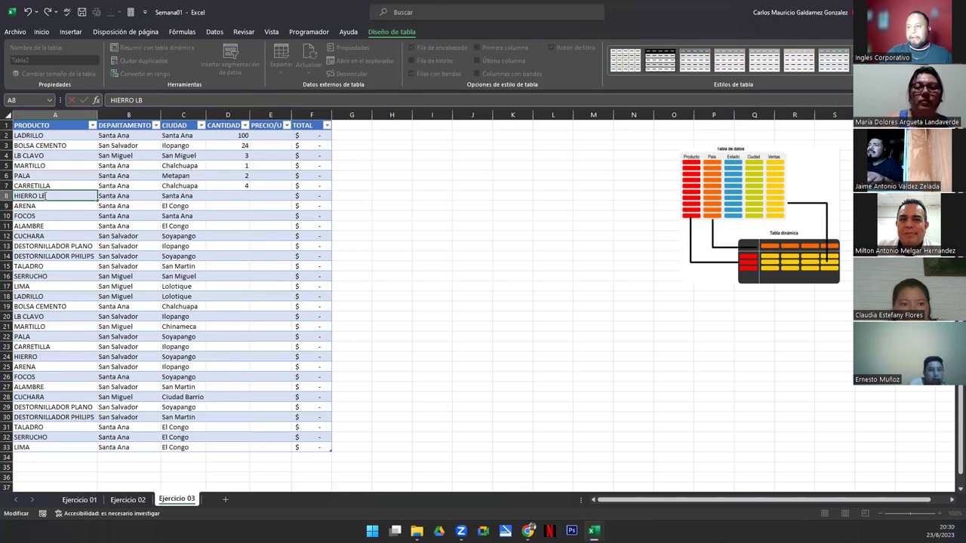
pyautogui.press('Return')
pyautogui.press('F2')
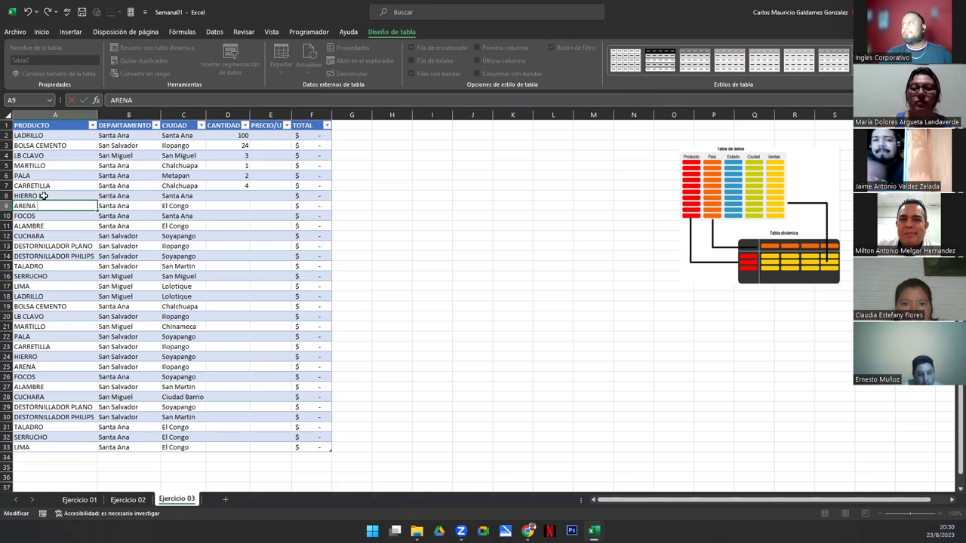
pyautogui.write('MT3')
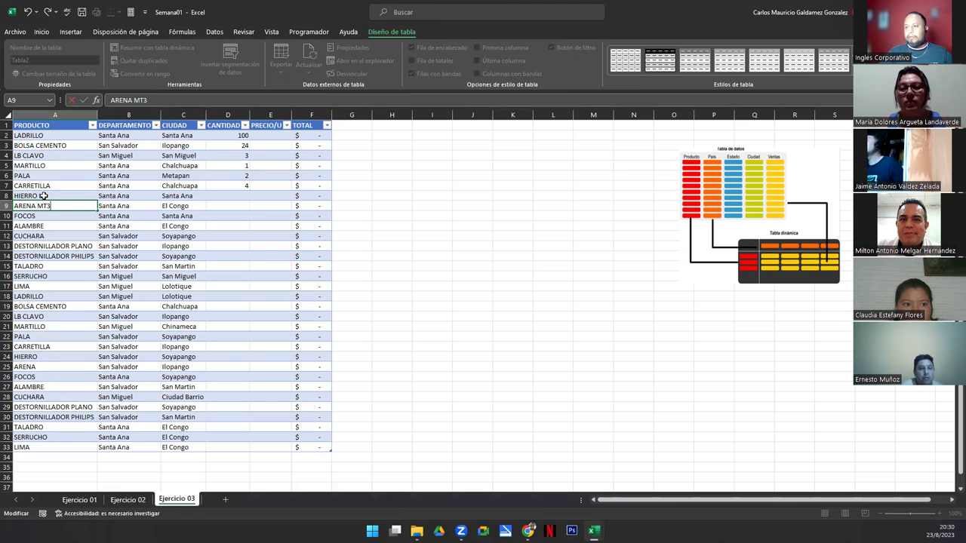
pyautogui.click(43, 196)
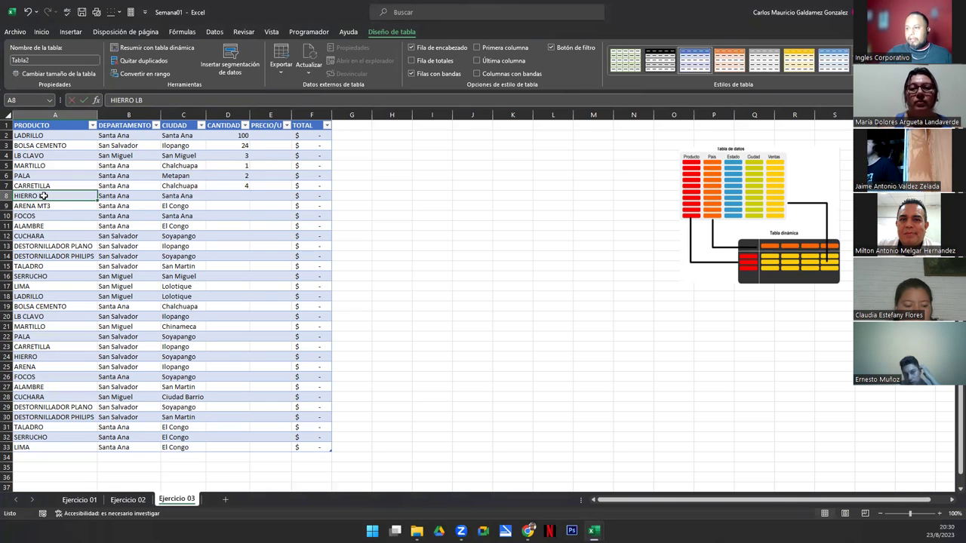
pyautogui.doubleClick(56, 226)
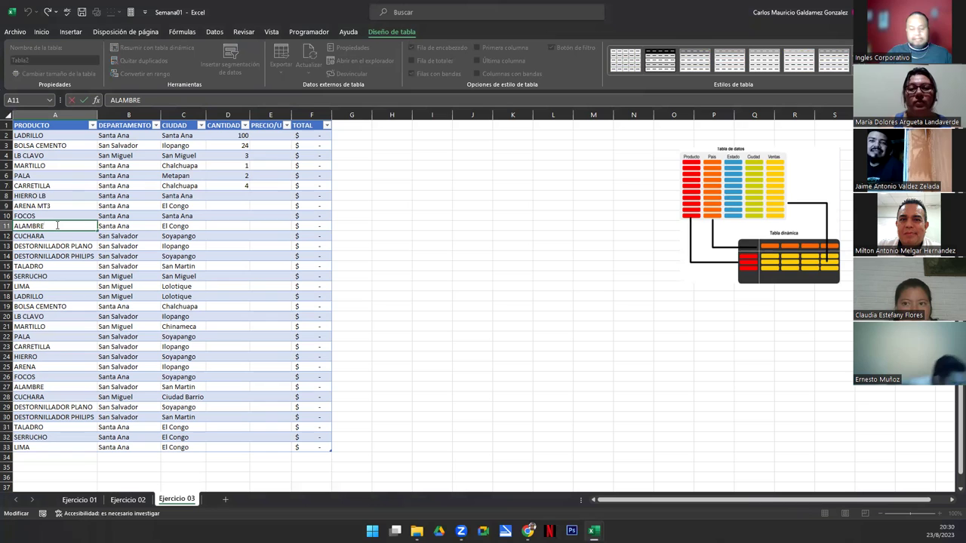
pyautogui.write('YD')
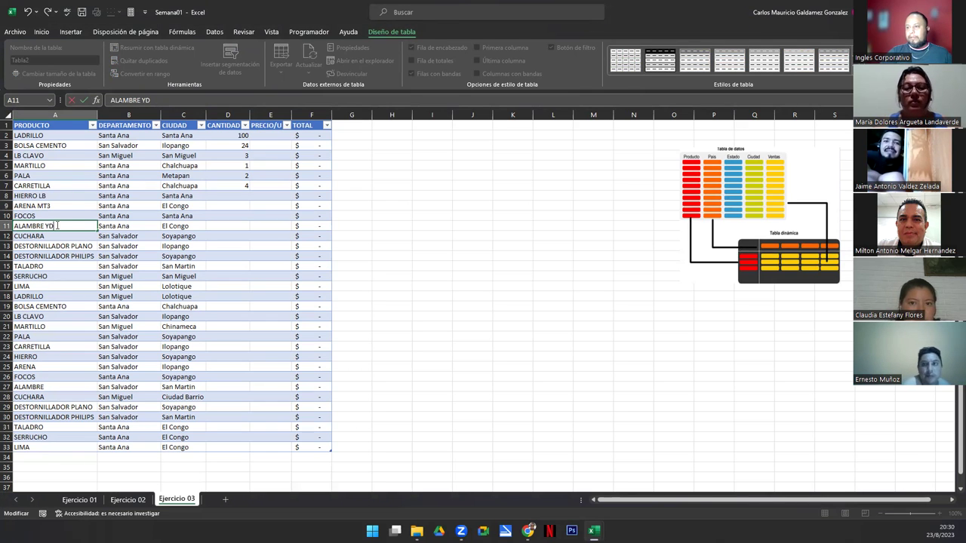
pyautogui.click(54, 194)
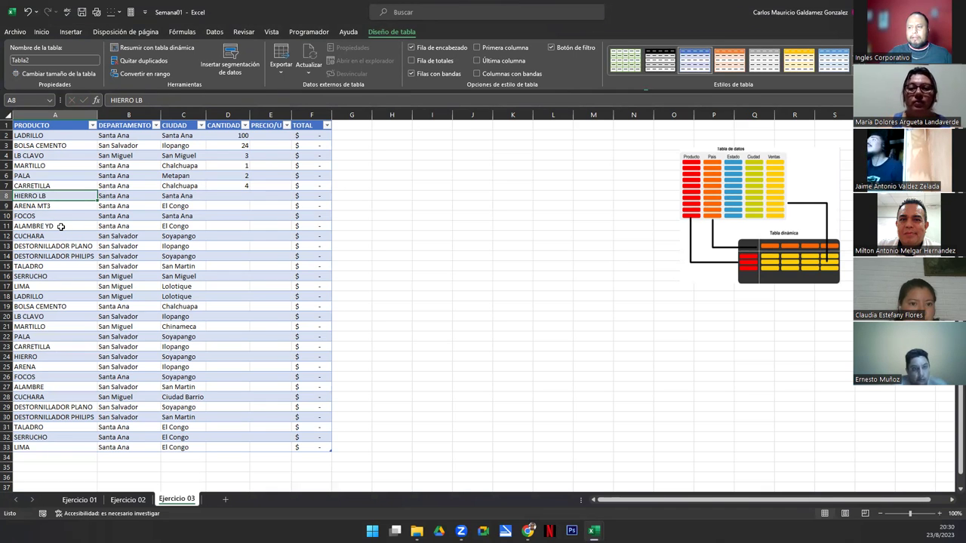
# - Copy the product names with units to their repeated rows: ALAMBRE YD to A27, ARENA MT3 to A25 and HIERRO LB to A24
pyautogui.click(61, 226)
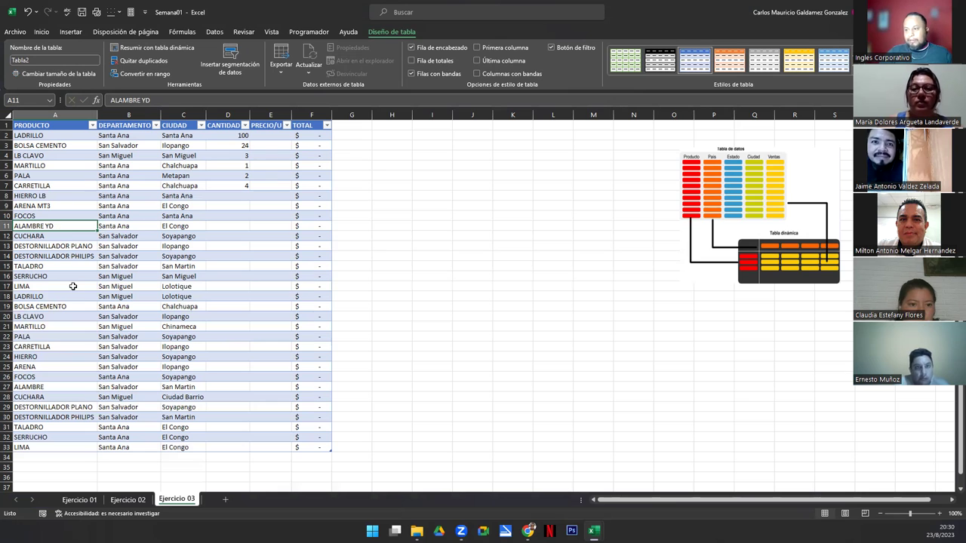
pyautogui.hotkey('ctrl', 'c')
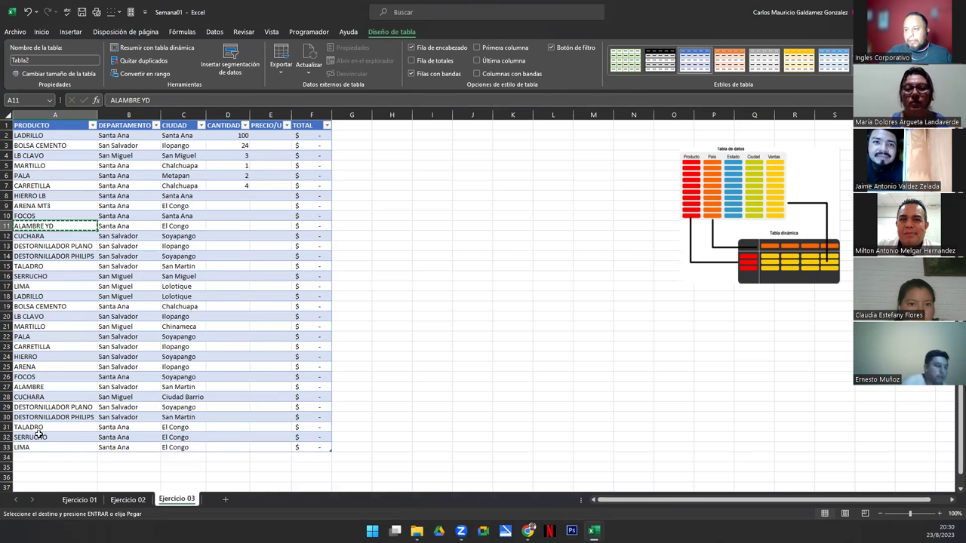
pyautogui.click(40, 387)
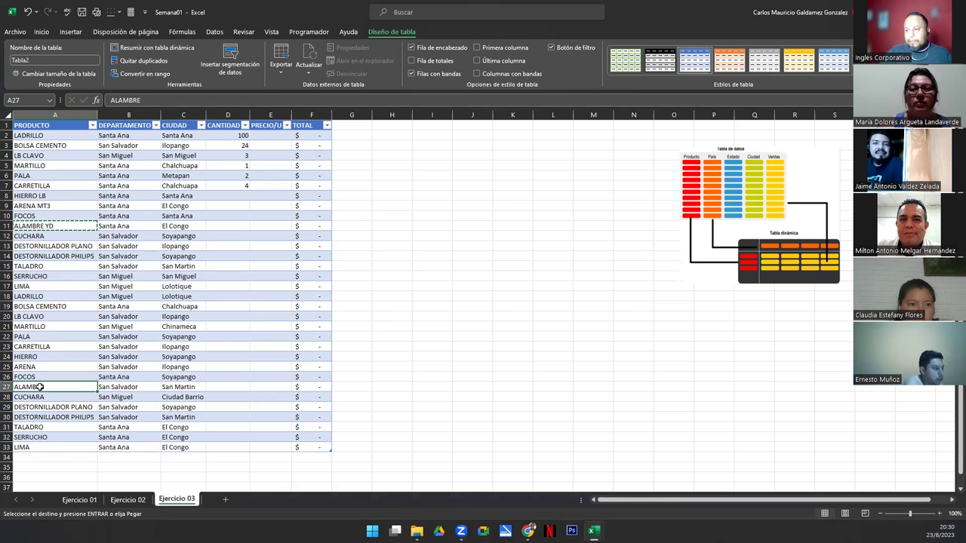
pyautogui.hotkey('ctrl', 'v')
pyautogui.click(64, 207)
pyautogui.hotkey('ctrl', 'c')
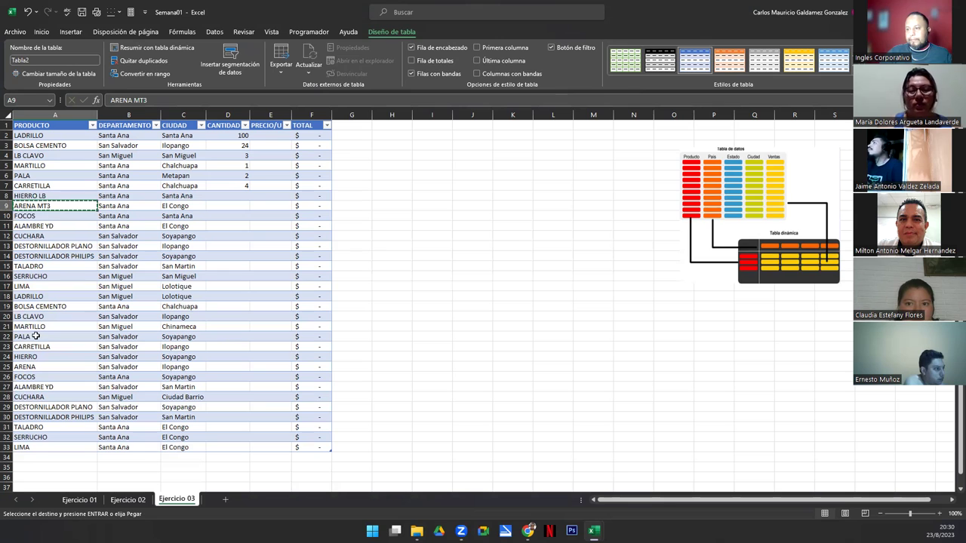
pyautogui.click(41, 368)
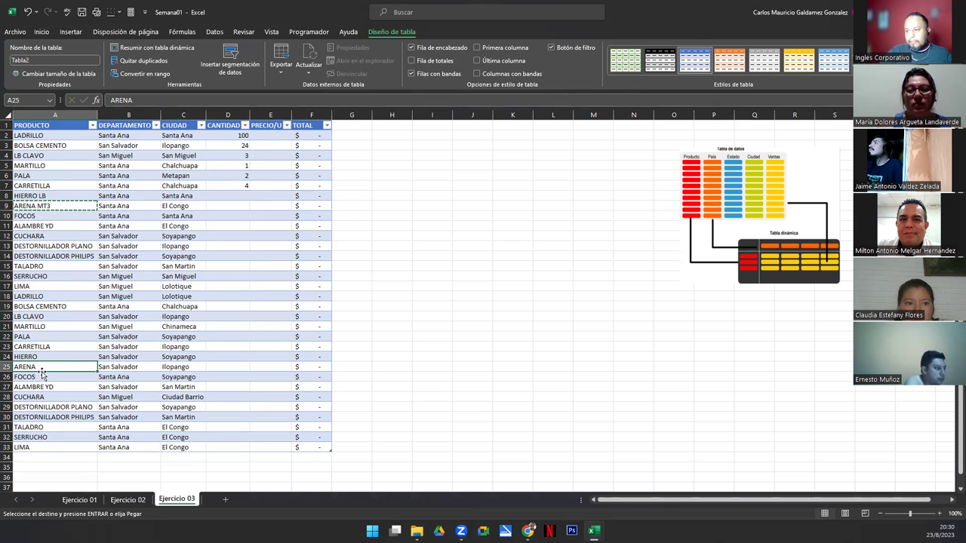
pyautogui.hotkey('ctrl', 'v')
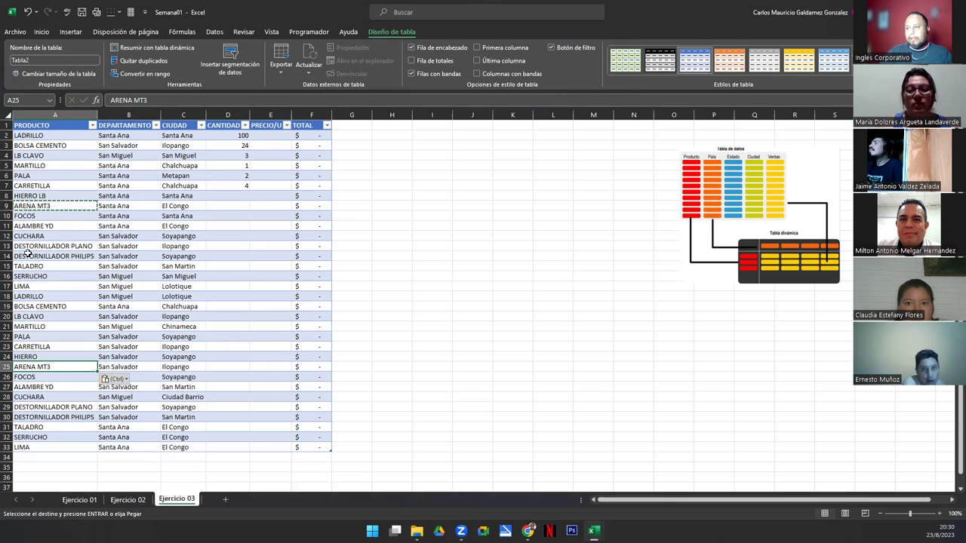
pyautogui.click(36, 194)
pyautogui.hotkey('ctrl', 'c')
pyautogui.click(40, 356)
pyautogui.hotkey('ctrl', 'v')
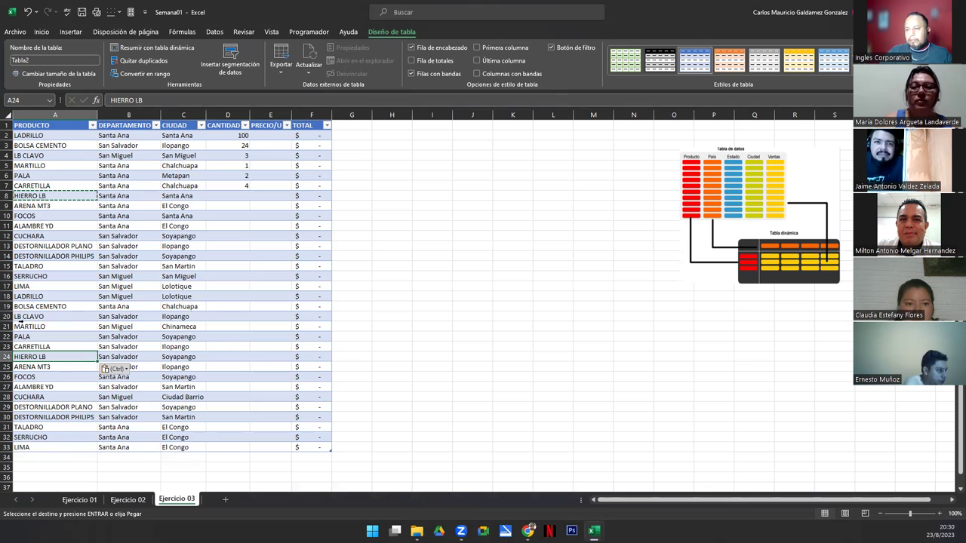
pyautogui.press('Escape')
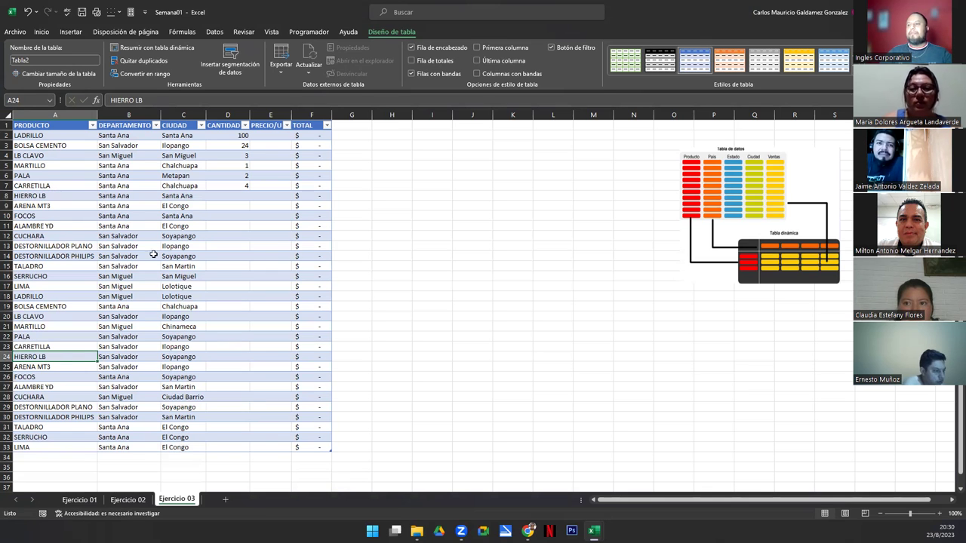
# - Enter the quantities 20, 4, 50, 6 and 2 in D8:D12 of the CANTIDAD column
pyautogui.click(224, 196)
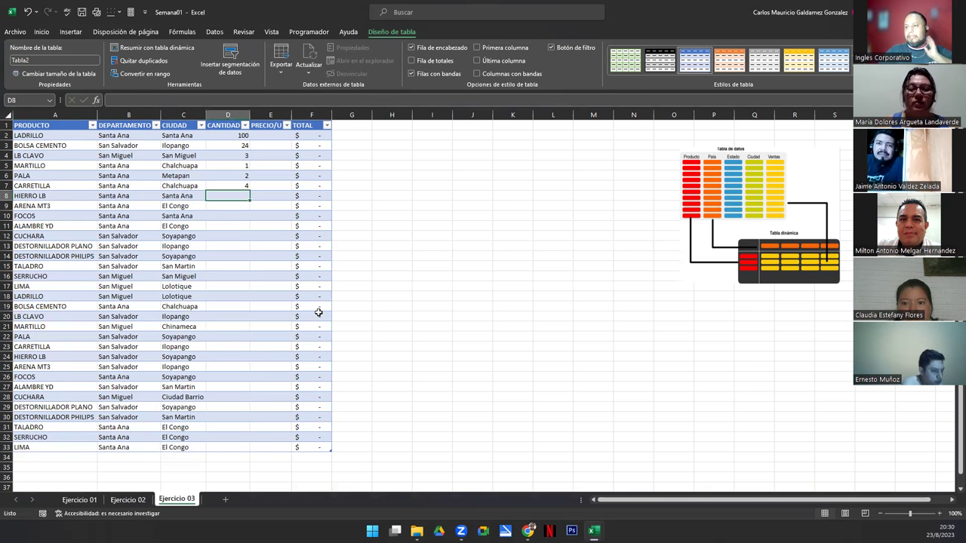
pyautogui.write('20')
pyautogui.press('Return')
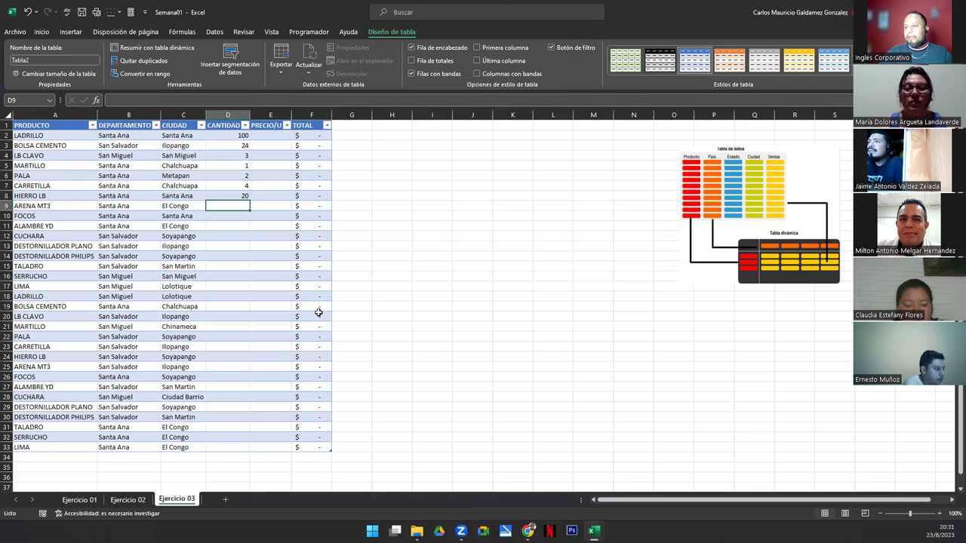
pyautogui.write('4')
pyautogui.press('Return')
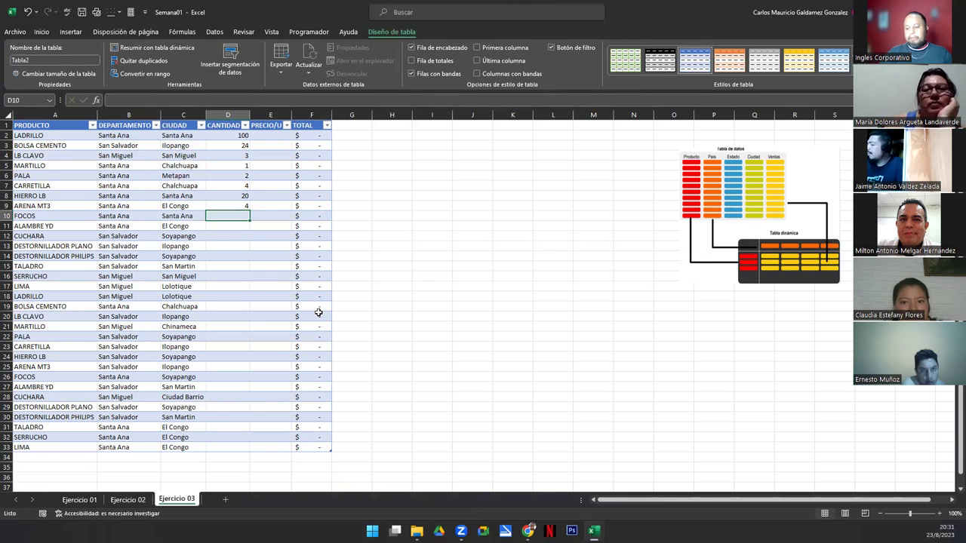
pyautogui.write('50')
pyautogui.press('Return')
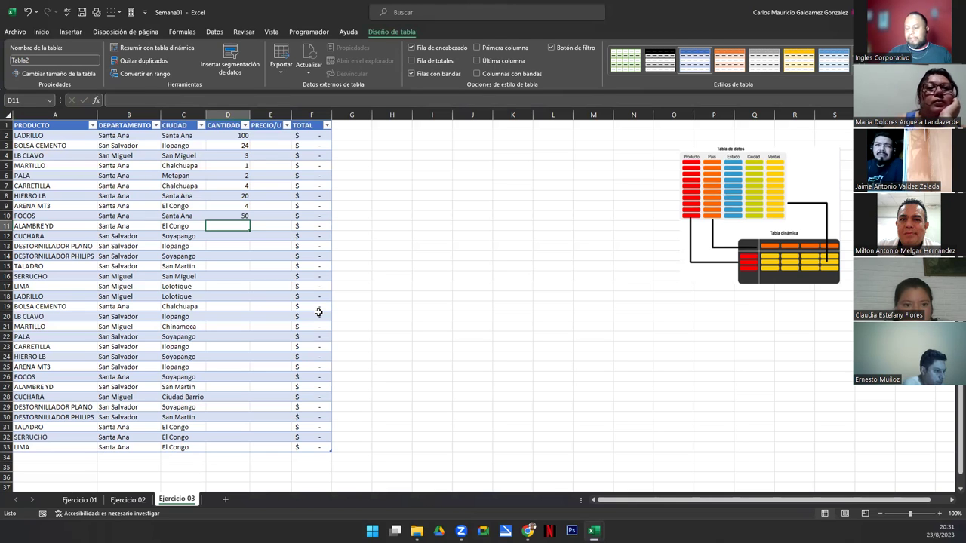
pyautogui.write('6')
pyautogui.press('Return')
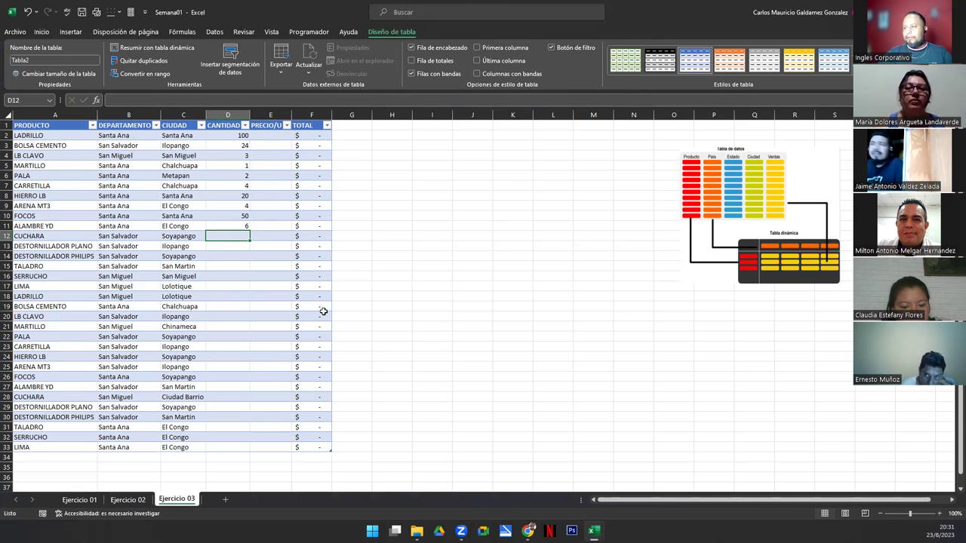
pyautogui.write('2')
pyautogui.press('Return')
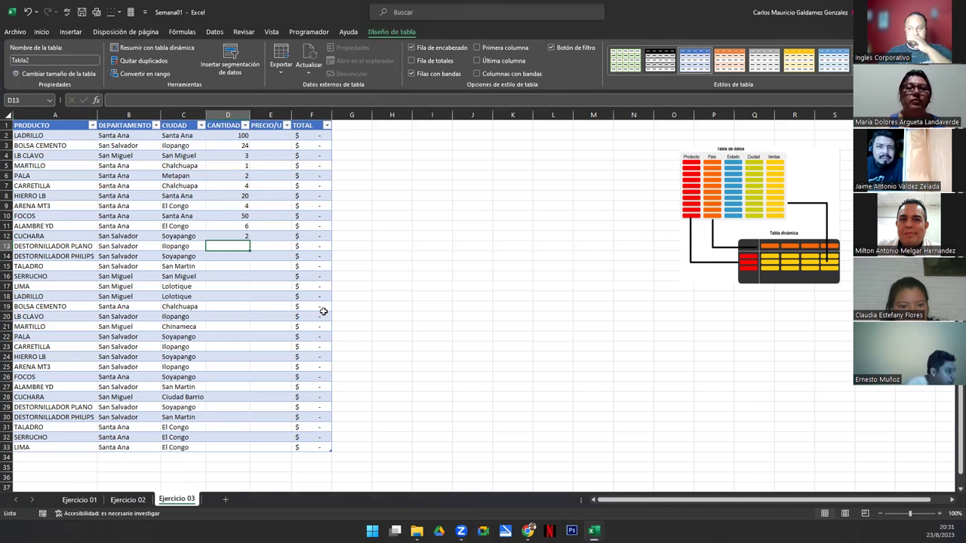
# - Enter the quantities 5, 5, 1, 5 and 4 in D13:D17 of the CANTIDAD column
pyautogui.write('5')
pyautogui.press('Return')
pyautogui.write('5')
pyautogui.press('Return')
pyautogui.write('1')
pyautogui.press('Return')
pyautogui.write('5')
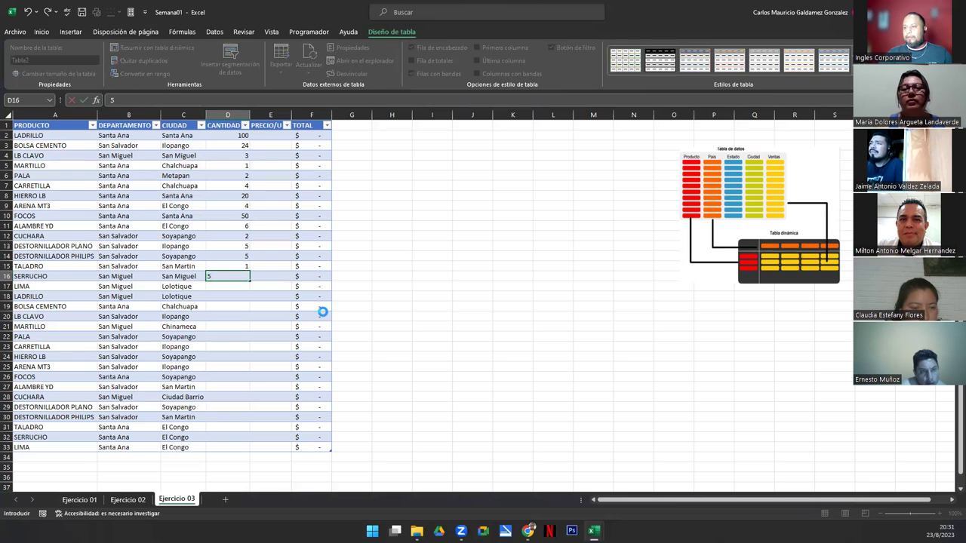
pyautogui.press('Return')
pyautogui.write('4')
pyautogui.press('Return')
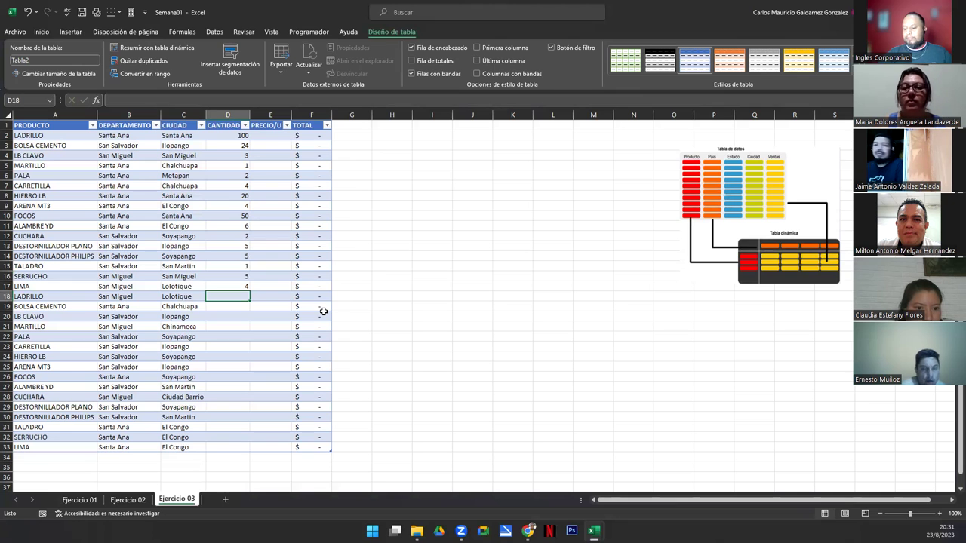
# - Enter the quantities 75, 40, 8, 4 and 12 in D18:D22 of the CANTIDAD column
pyautogui.write('75')
pyautogui.press('Return')
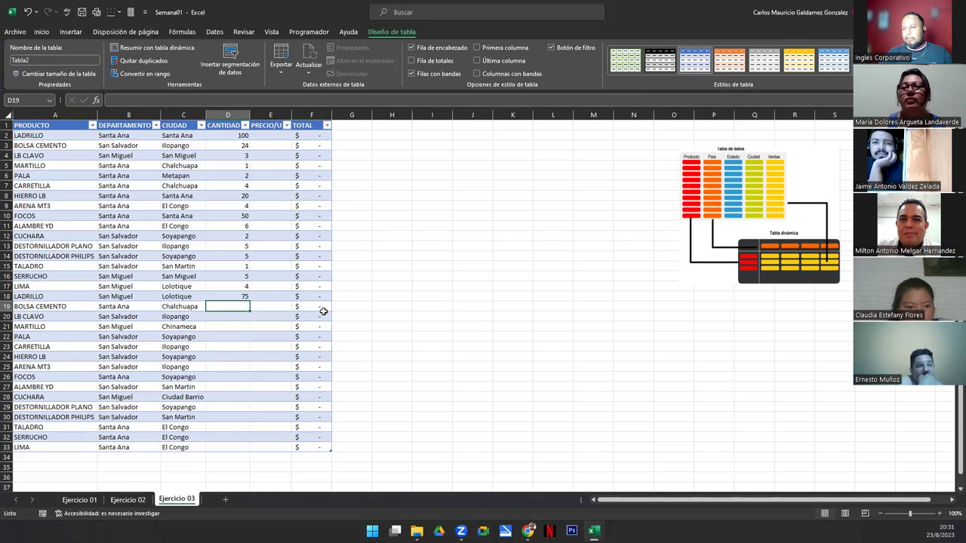
pyautogui.write('40')
pyautogui.press('Return')
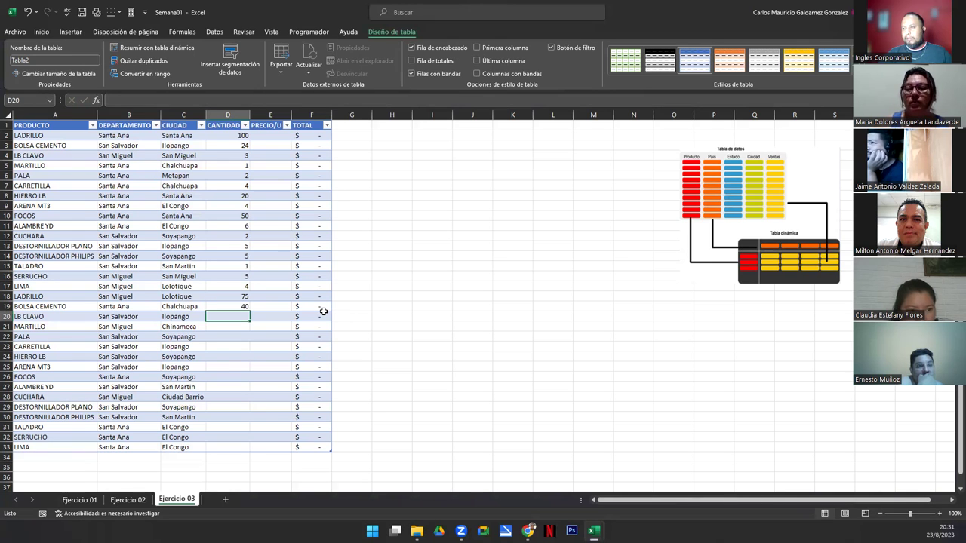
pyautogui.write('8')
pyautogui.press('Return')
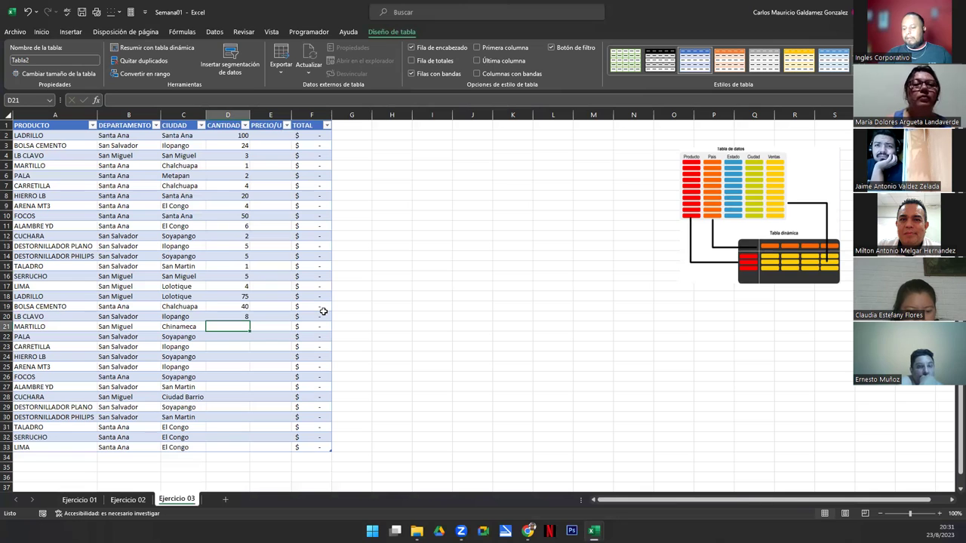
pyautogui.write('4')
pyautogui.press('Return')
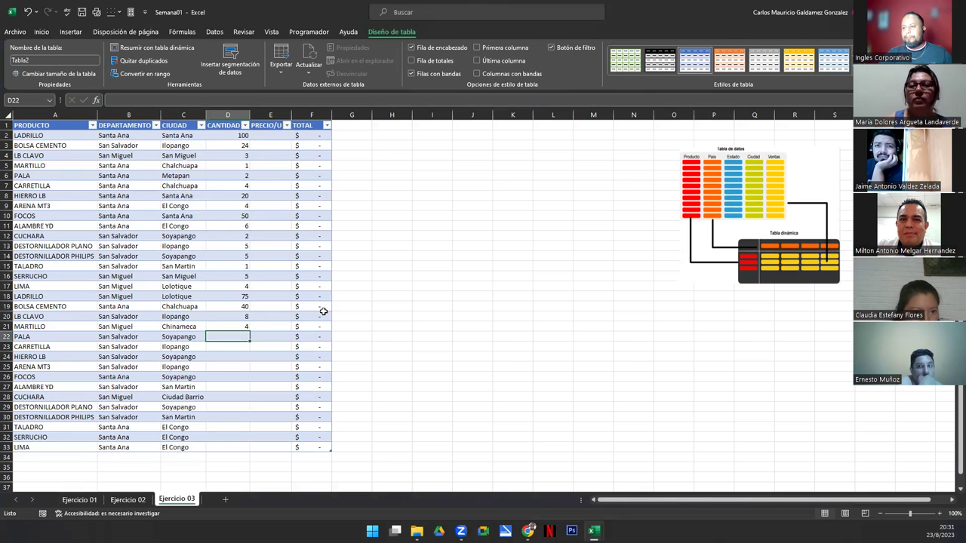
pyautogui.write('12')
pyautogui.press('Return')
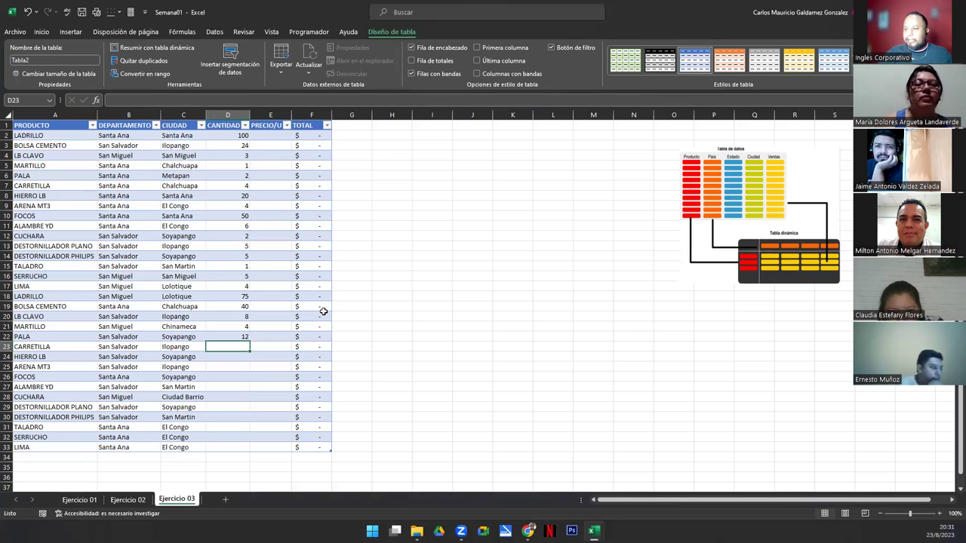
# - Copy the product list from A2:A17 into column J starting at J12, and autofit that column's width
pyautogui.moveTo(41, 136); pyautogui.dragTo(46, 269)
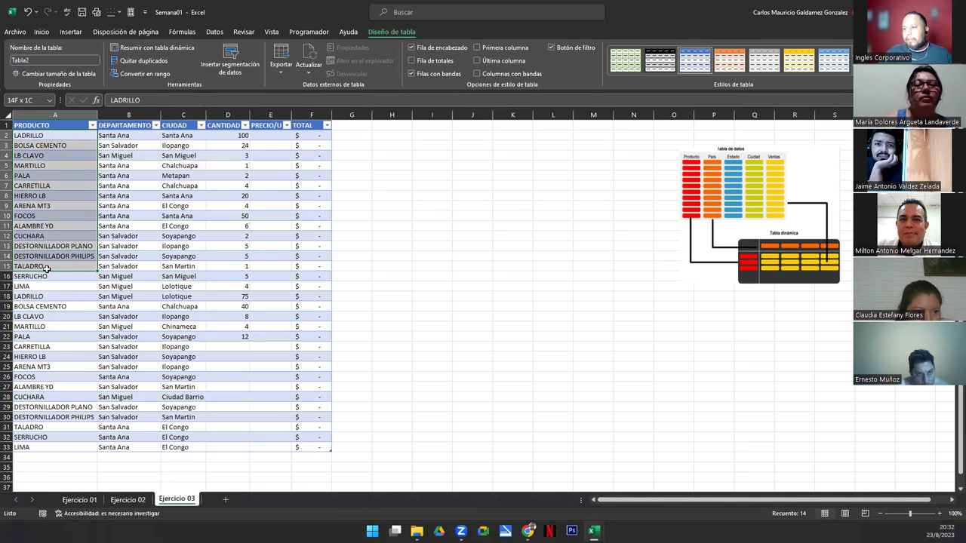
pyautogui.moveTo(46, 269); pyautogui.dragTo(48, 286)
pyautogui.hotkey('ctrl', 'c')
pyautogui.click(461, 237)
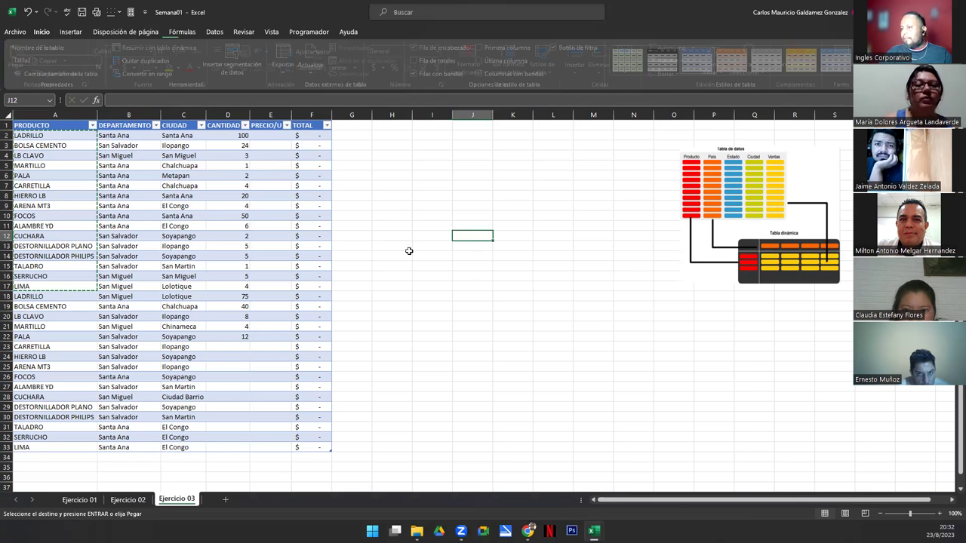
pyautogui.hotkey('ctrl', 'v')
pyautogui.click(36, 296)
pyautogui.moveTo(36, 336); pyautogui.dragTo(37, 446)
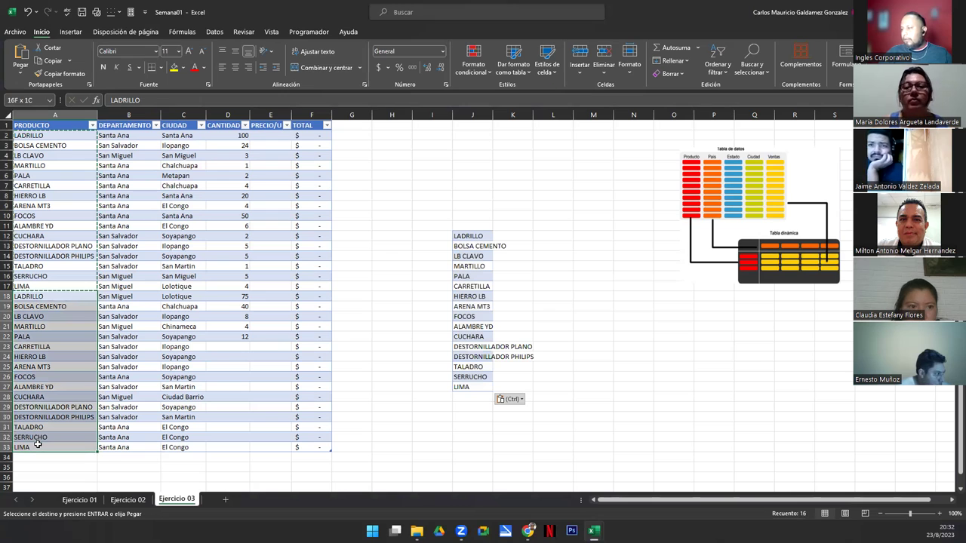
pyautogui.doubleClick(493, 115)
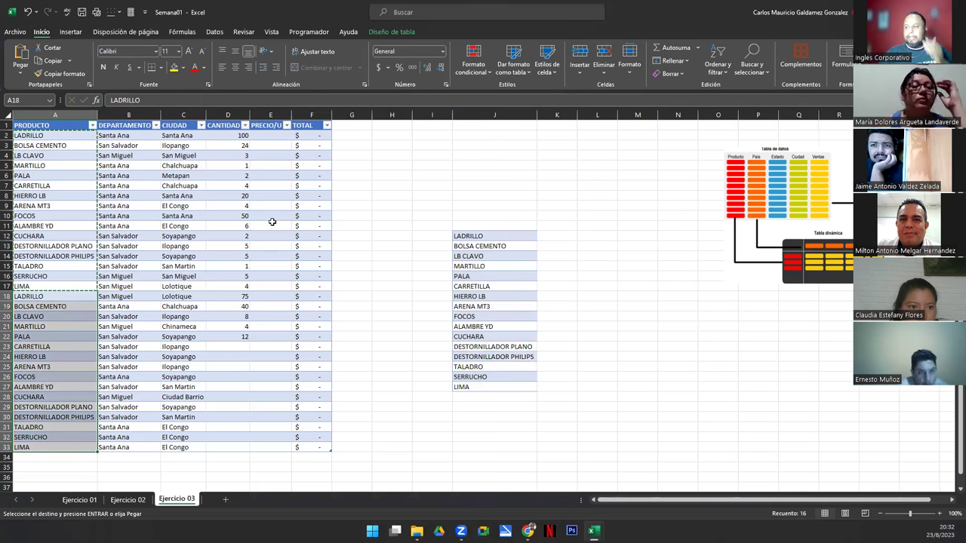
# - Enter the quantity 8 for CARRETILLA in D23
pyautogui.click(220, 348)
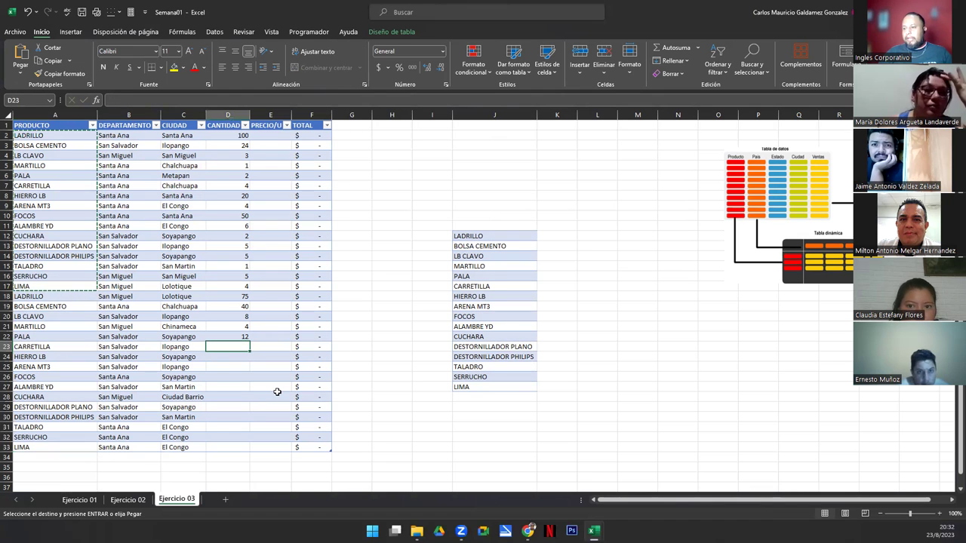
pyautogui.write('8')
pyautogui.press('Return')
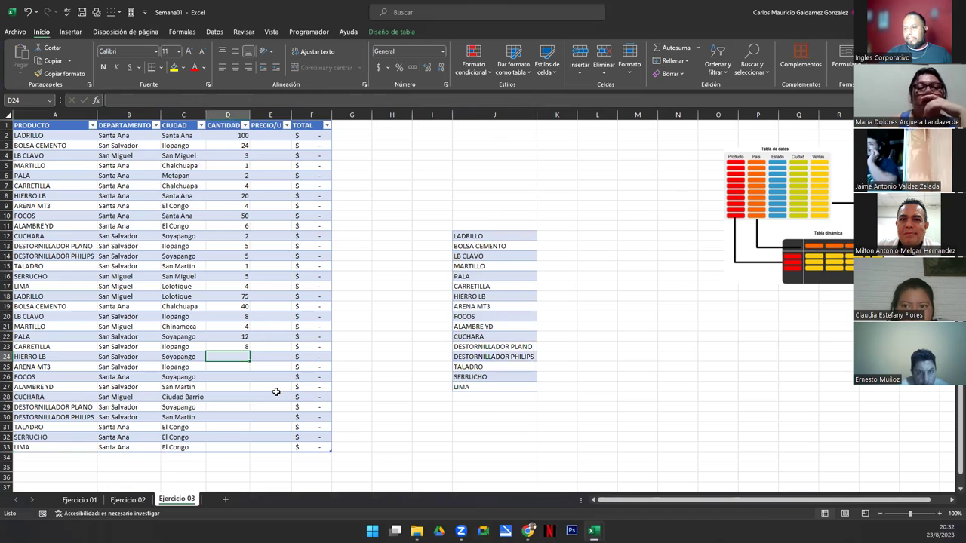
# - Enter the quantities 26, 45, 7, 15 and 3 in D24:D28 of the CANTIDAD column
pyautogui.write('26')
pyautogui.press('Return')
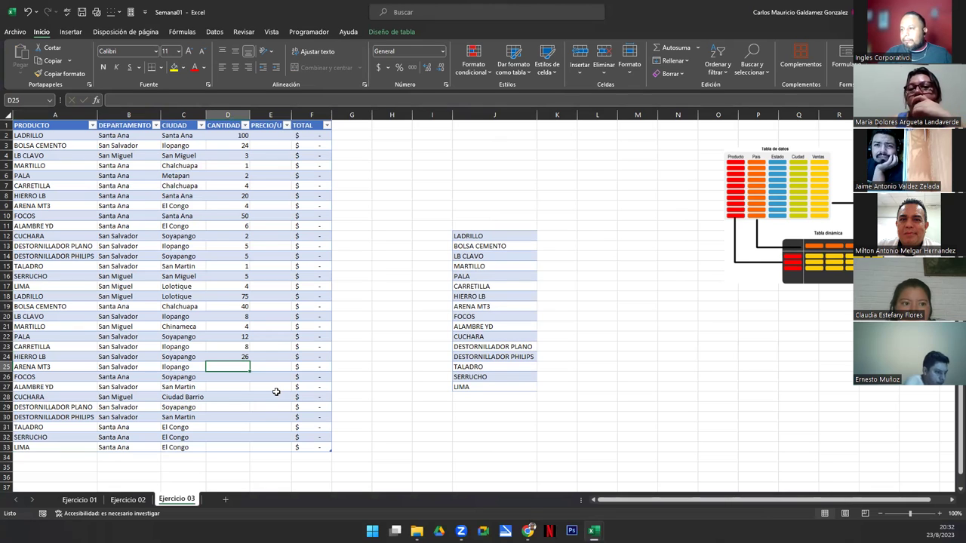
pyautogui.write('45')
pyautogui.press('Return')
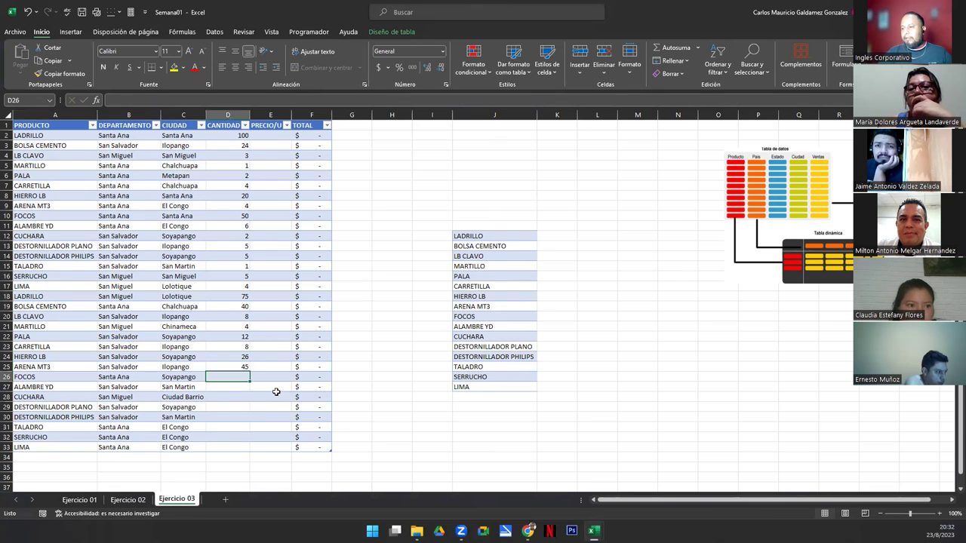
pyautogui.write('7')
pyautogui.press('Return')
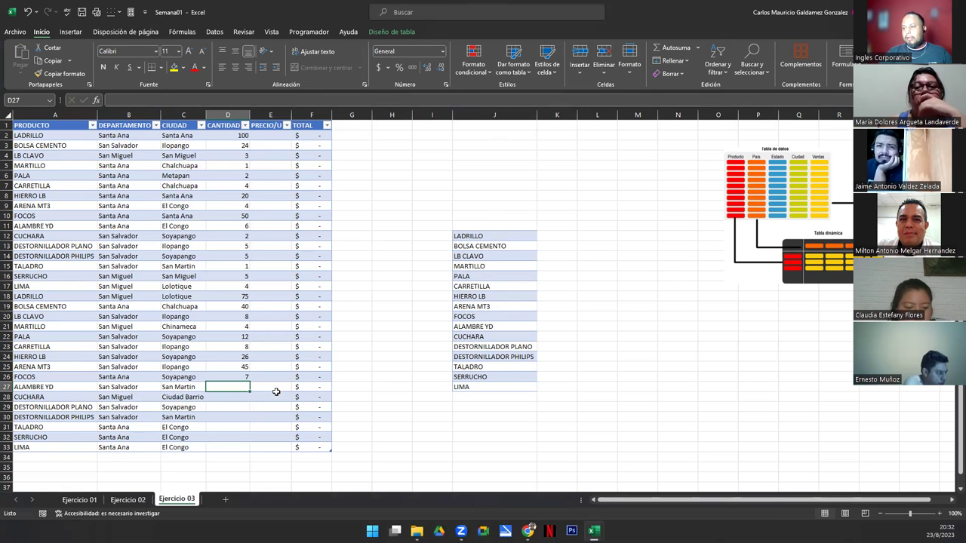
pyautogui.write('15')
pyautogui.press('Return')
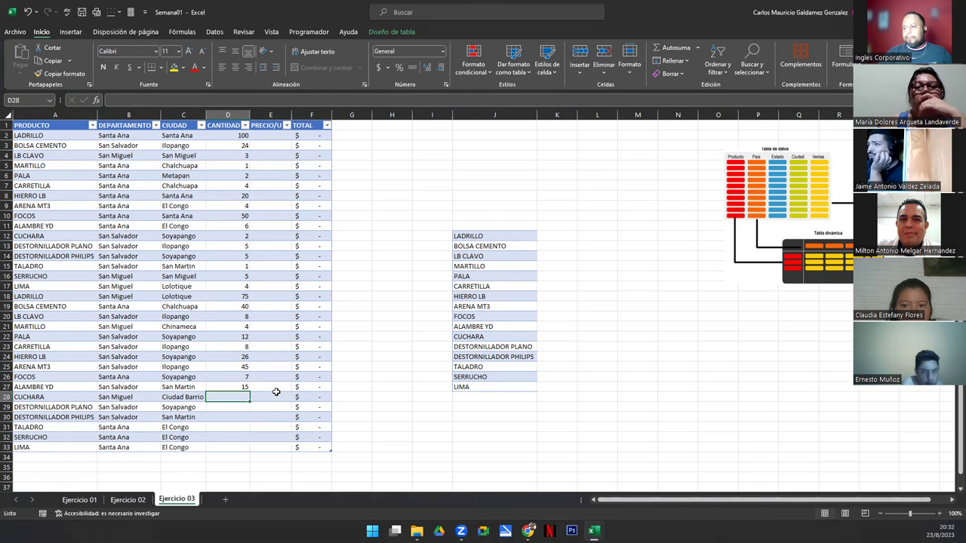
pyautogui.write('3')
pyautogui.press('Return')
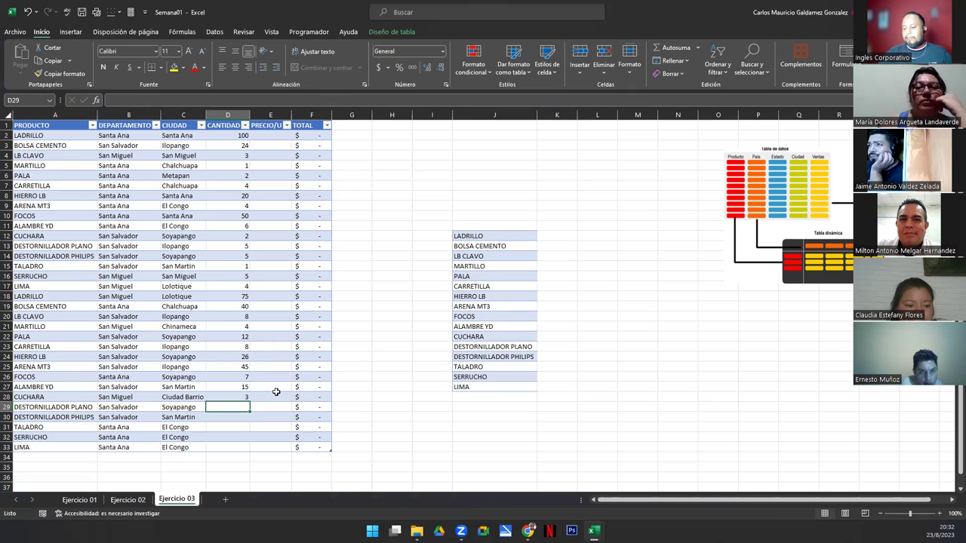
# - Enter the quantities 4, 6, 1, 2 and 2 in D29:D33 to complete the CANTIDAD column
pyautogui.write('4')
pyautogui.press('Return')
pyautogui.write('6')
pyautogui.press('Return')
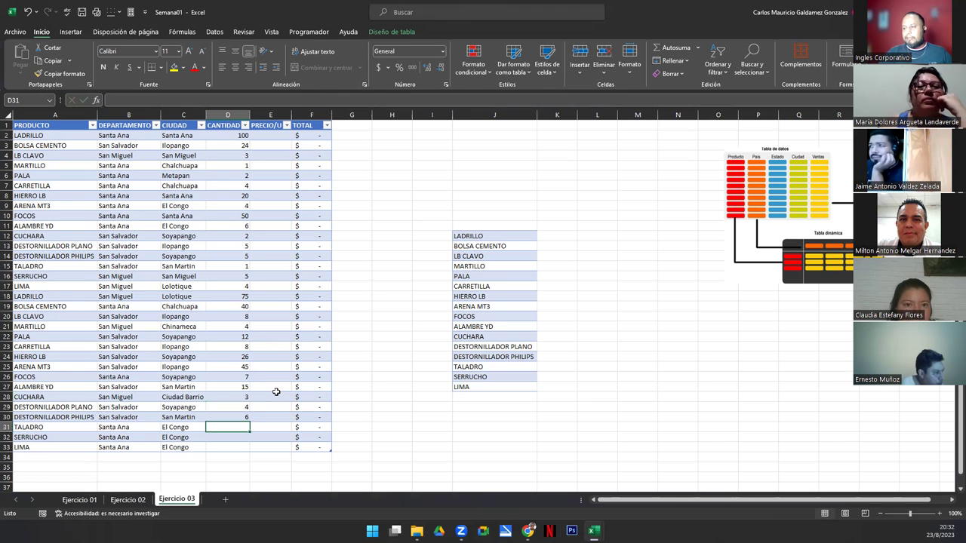
pyautogui.write('1')
pyautogui.press('Return')
pyautogui.write('2')
pyautogui.press('Return')
pyautogui.write('2')
pyautogui.press('Return')
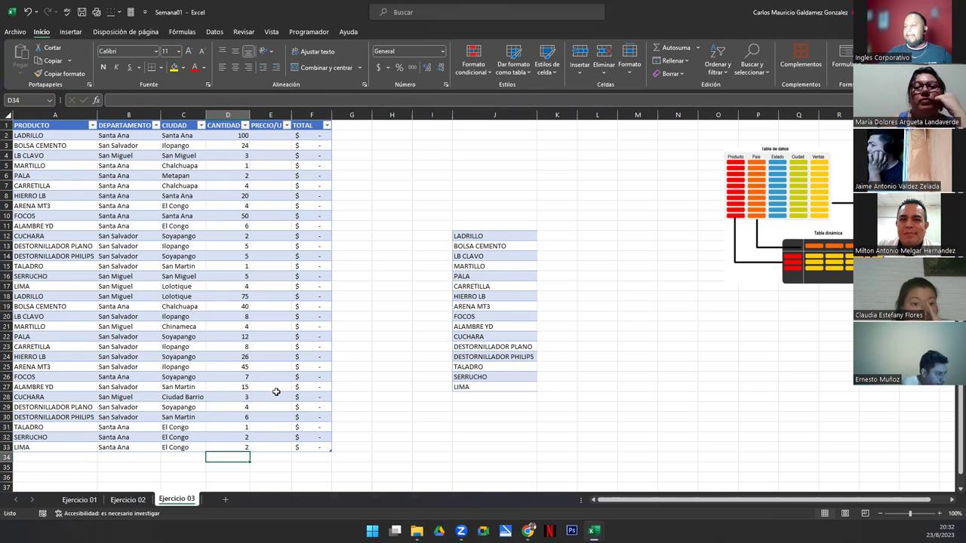
# - Enter the unit prices 0.55, 8.49, 1.00 and 8.75 in K12:K15, beside LADRILLO through MARTILLO
pyautogui.click(548, 237)
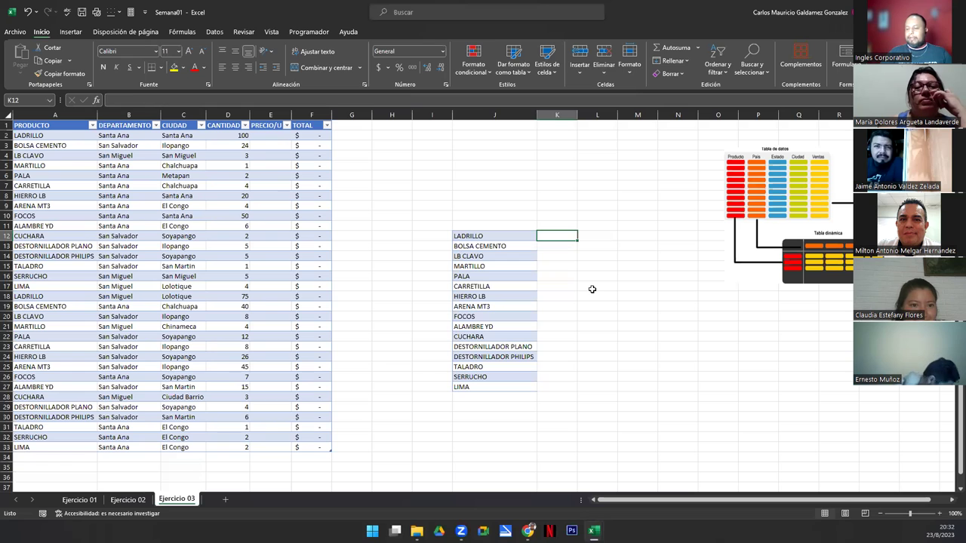
pyautogui.write('0.55')
pyautogui.press('Return')
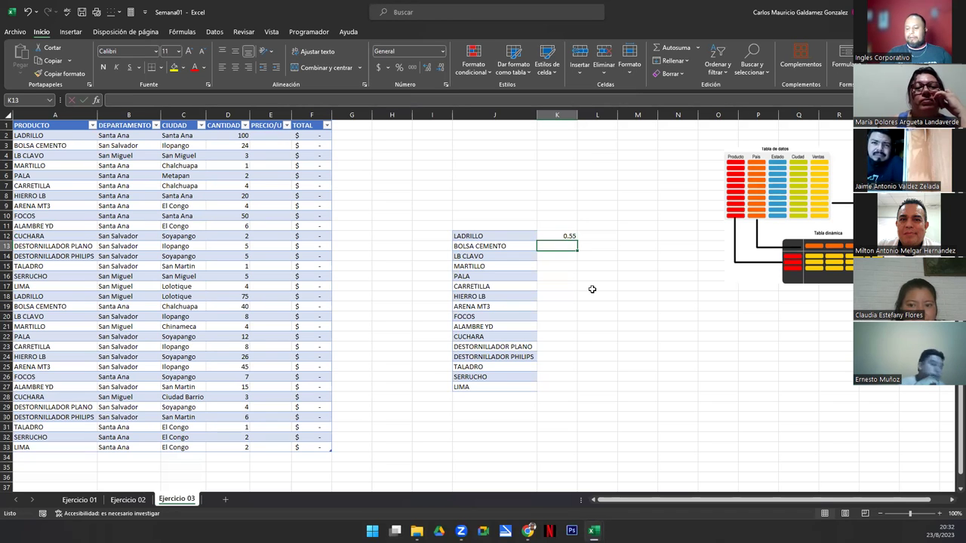
pyautogui.write('8.49')
pyautogui.press('Return')
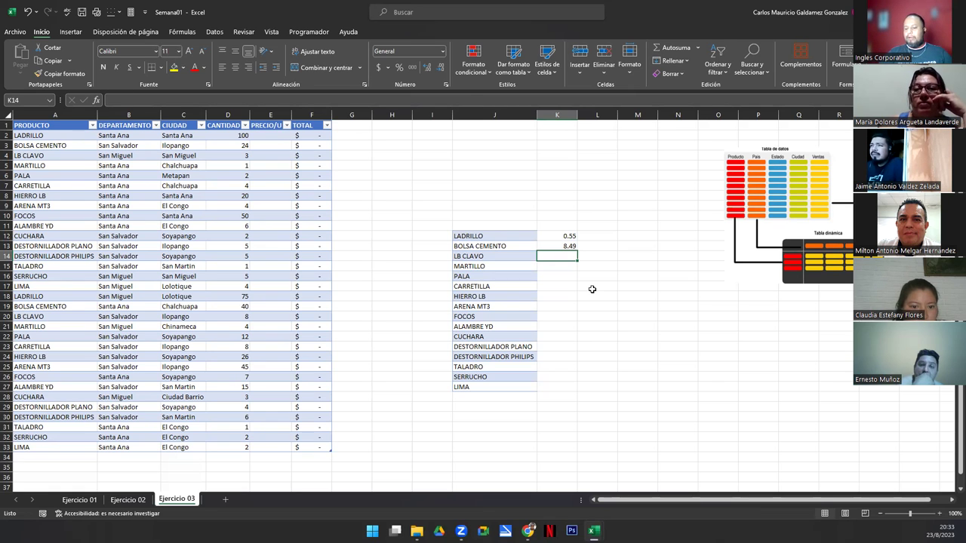
pyautogui.write('1.00')
pyautogui.press('Return')
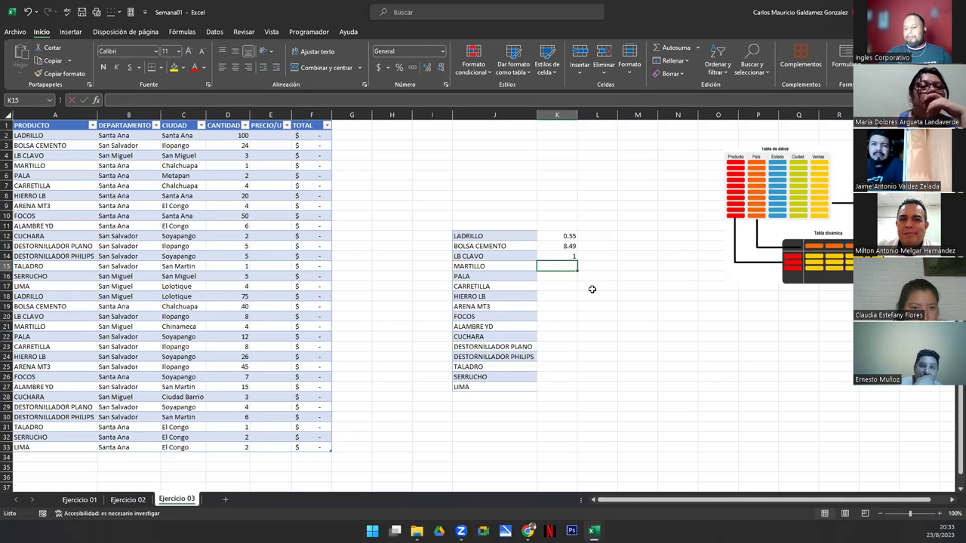
pyautogui.write('8.75')
pyautogui.press('Return')
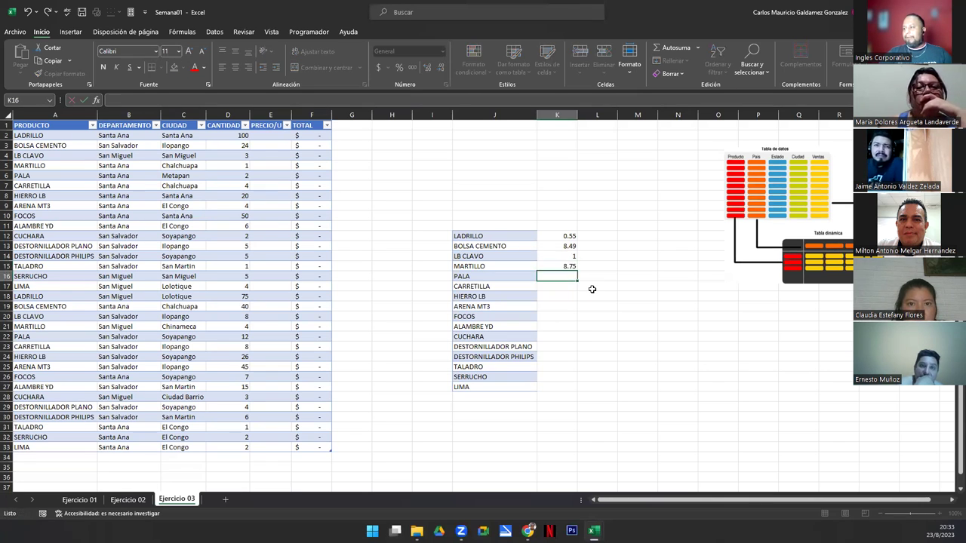
# - Enter the unit prices 19, 35 and 0.9 in K16:K18 for PALA, CARRETILLA and HIERRO LB
pyautogui.write('19')
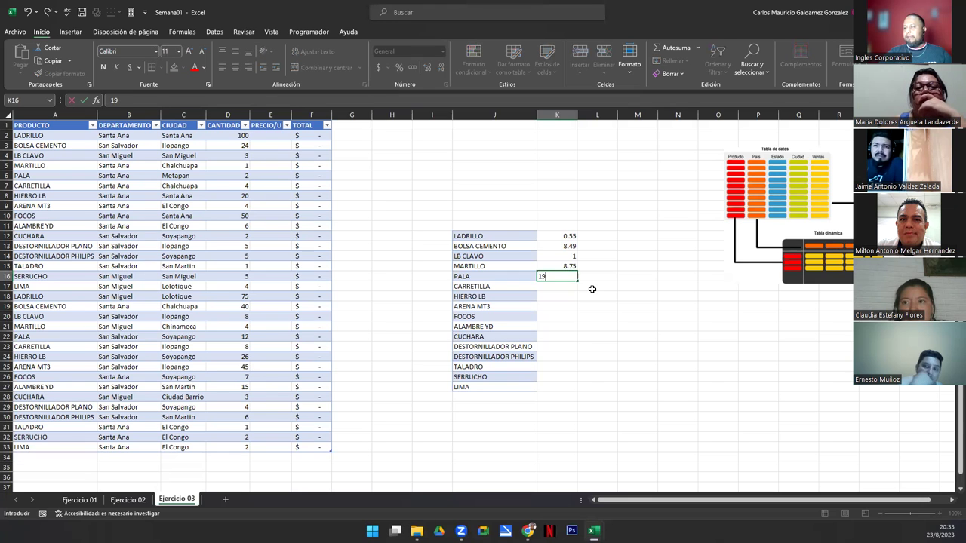
pyautogui.press('Return')
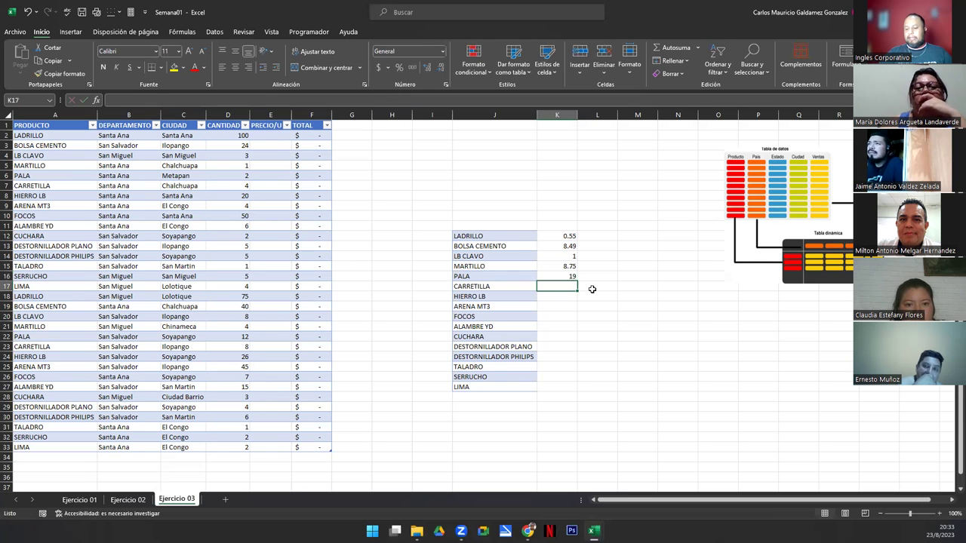
pyautogui.write('35')
pyautogui.press('Return')
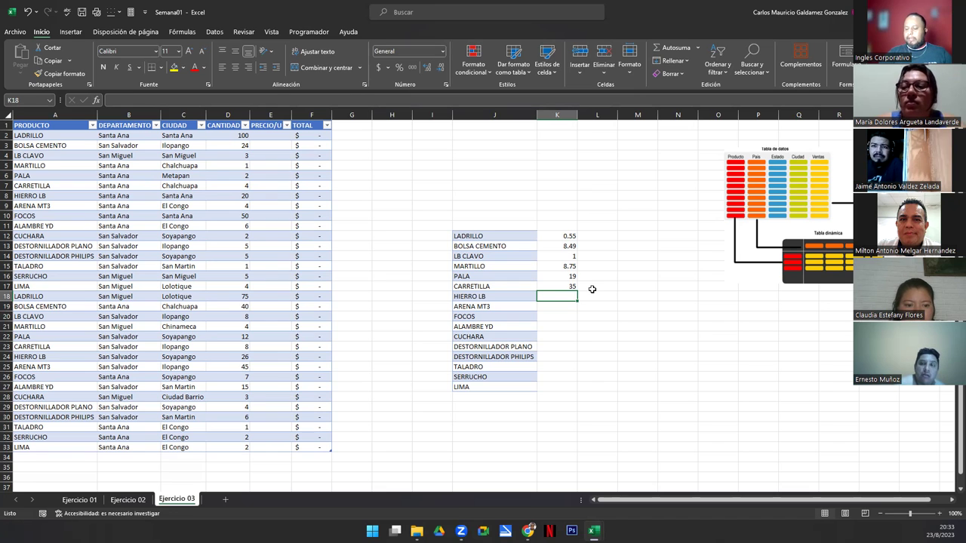
pyautogui.write('0.9')
pyautogui.press('Return')
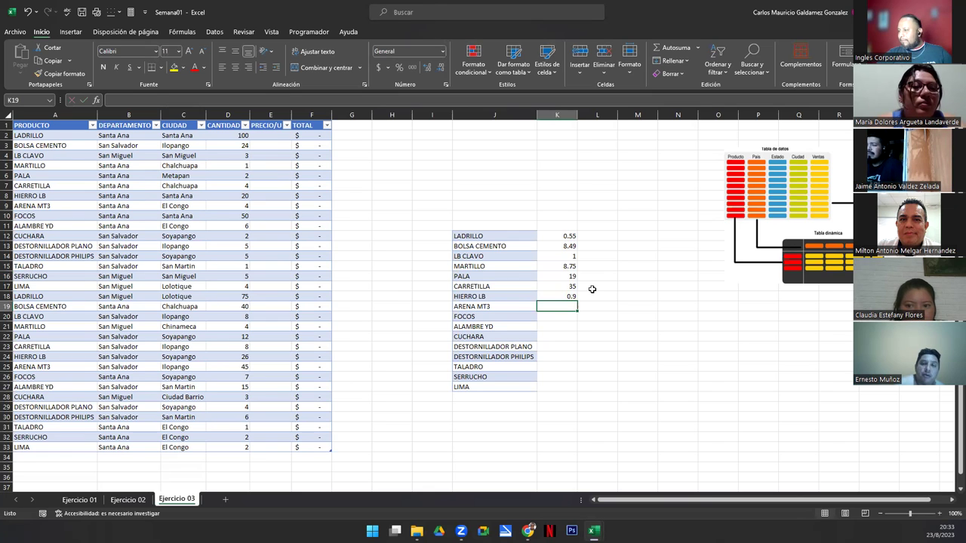
# - Change the product name in J18 of the price list to HIERRO qq
pyautogui.press('Up')
pyautogui.press('Left')
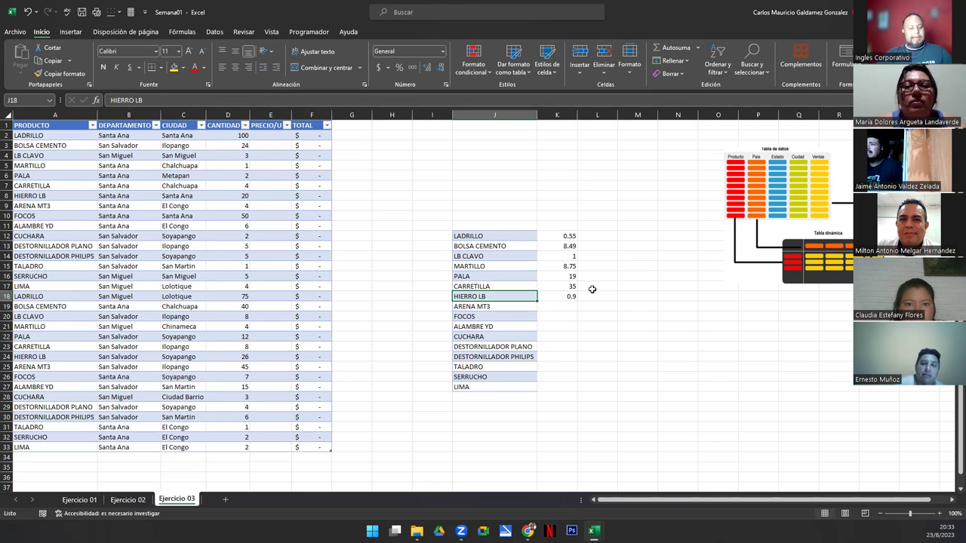
pyautogui.press('F2')
pyautogui.write('Q')
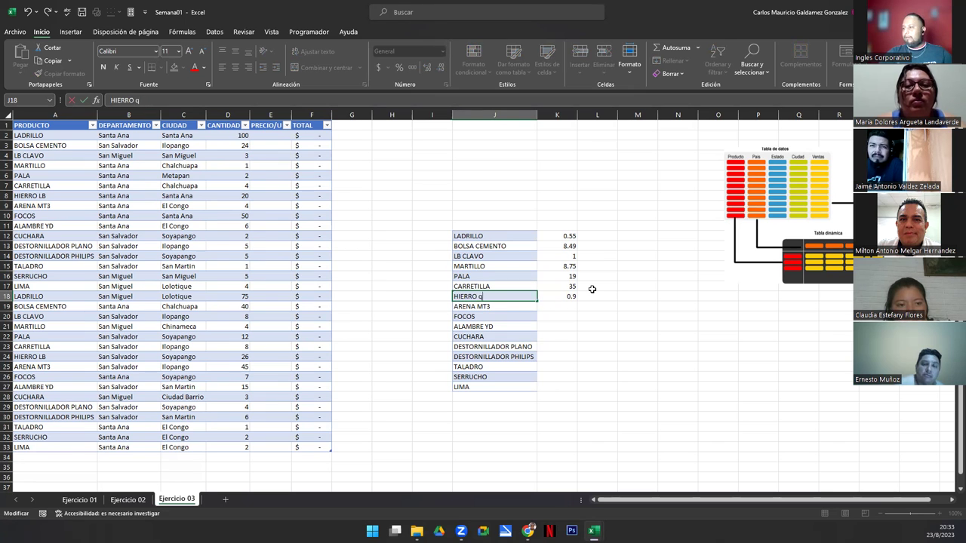
pyautogui.press('Return')
pyautogui.click(433, 298)
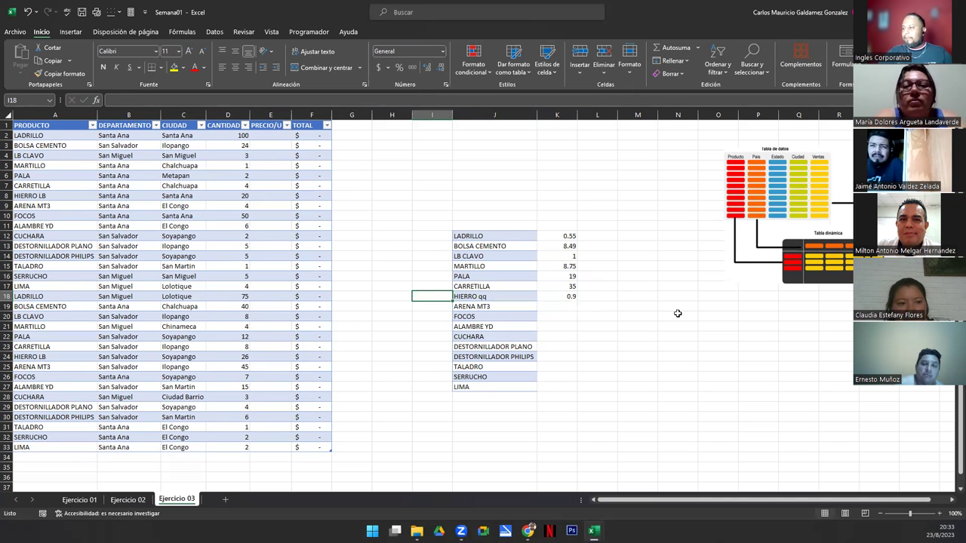
# - Copy HIERRO qq from J18 over both HIERRO LB entries in the PRODUCTO column, A8 and A24
pyautogui.click(474, 296)
pyautogui.hotkey('ctrl', 'c')
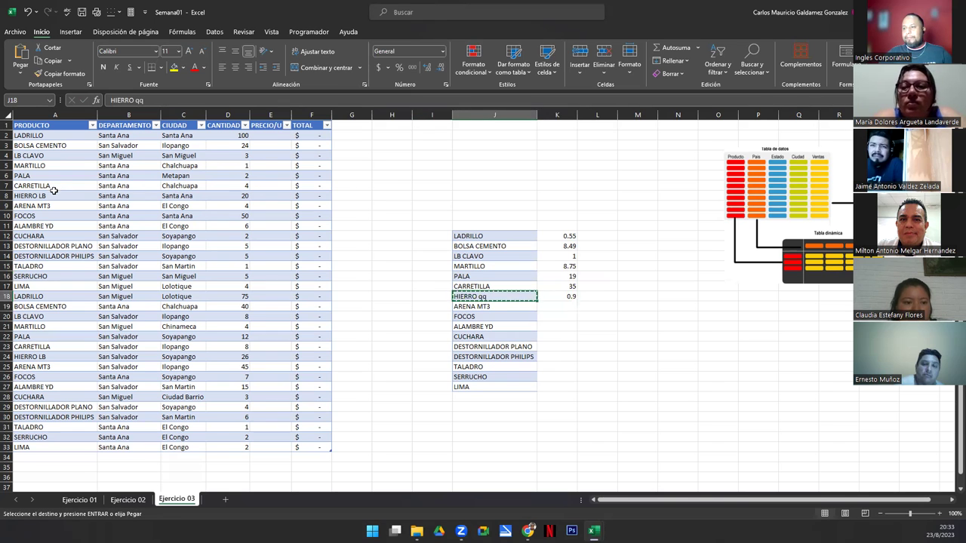
pyautogui.click(47, 197)
pyautogui.keyDown('ctrl'); pyautogui.click(34, 357); pyautogui.keyUp('ctrl')
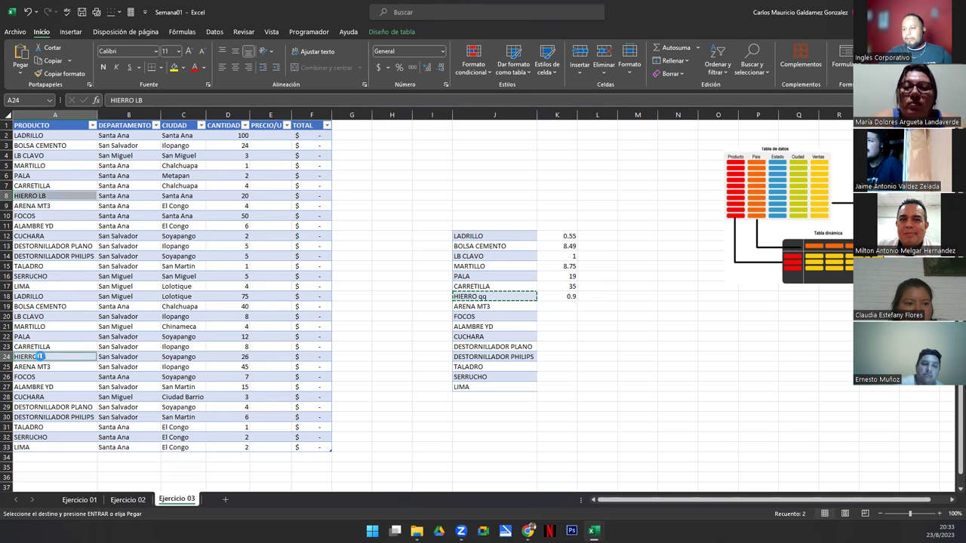
pyautogui.hotkey('ctrl', 'v')
# - Set the unit price of HIERRO qq in K18 to 70
pyautogui.click(563, 305)
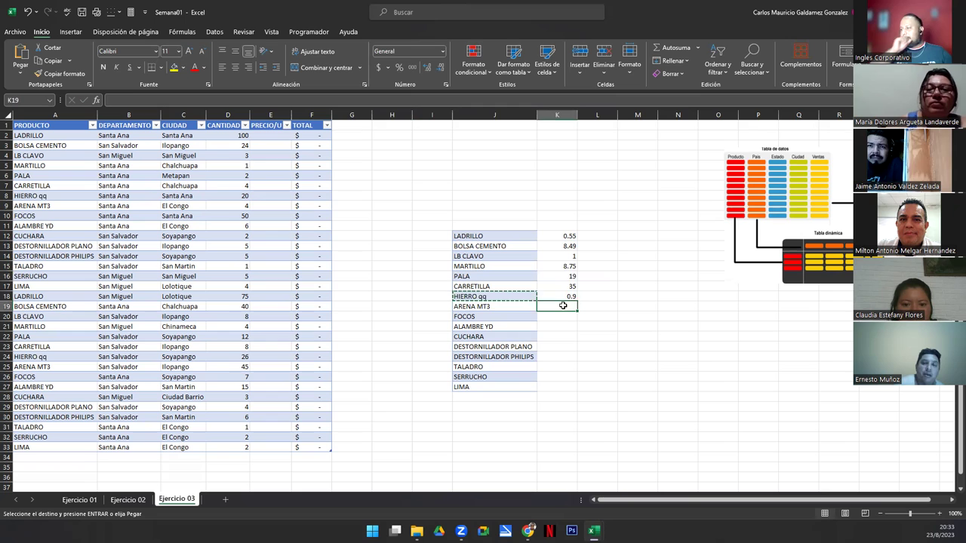
pyautogui.press('Up')
pyautogui.write('70')
pyautogui.press('Return')
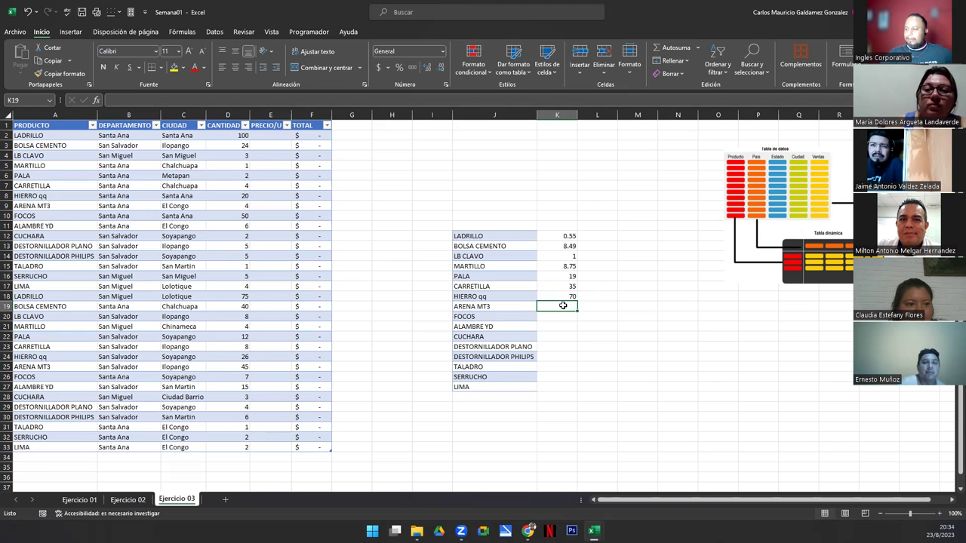
# - Enter the unit prices 24.5, 4.75, 0.9 and 7.5 in K19:K22, beside ARENA MT3 through CUCHARA
pyautogui.write('24.5')
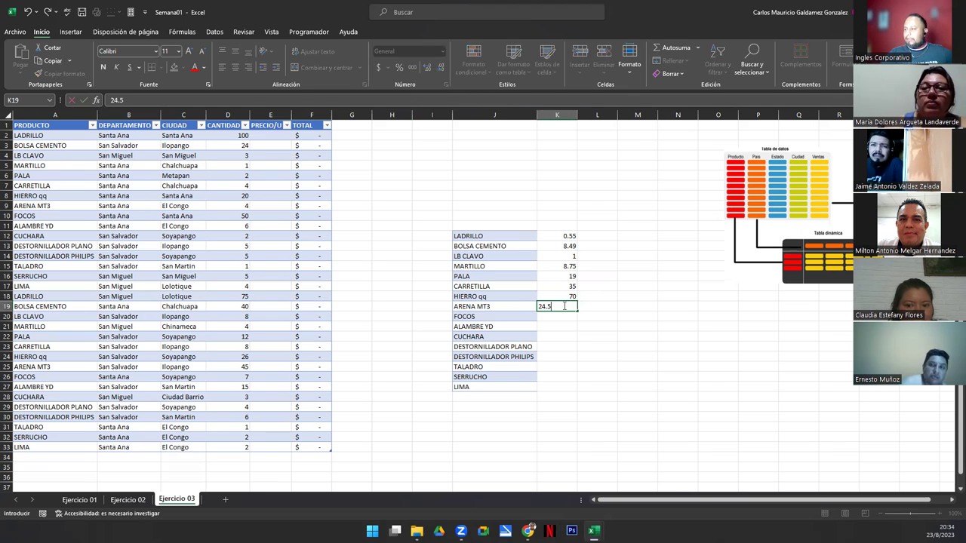
pyautogui.press('Return')
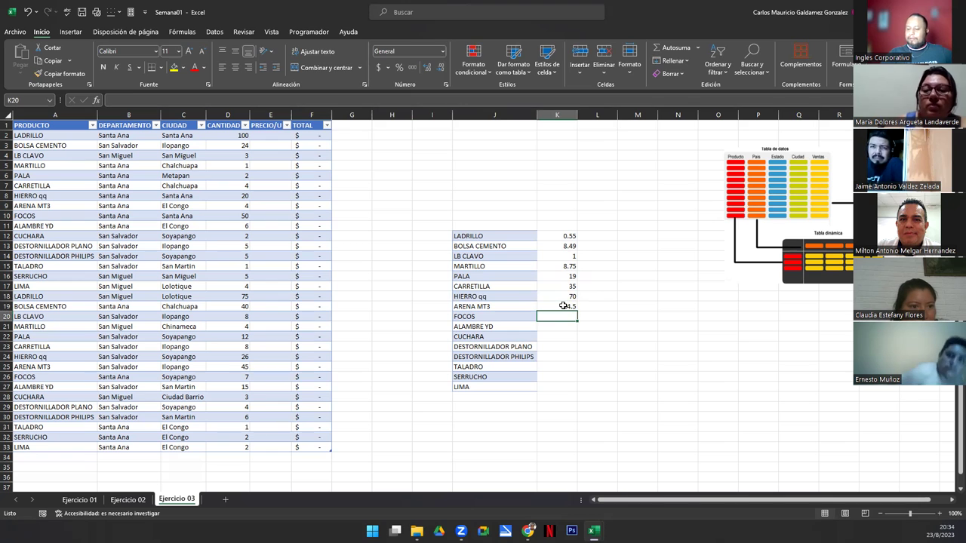
pyautogui.write('4.75')
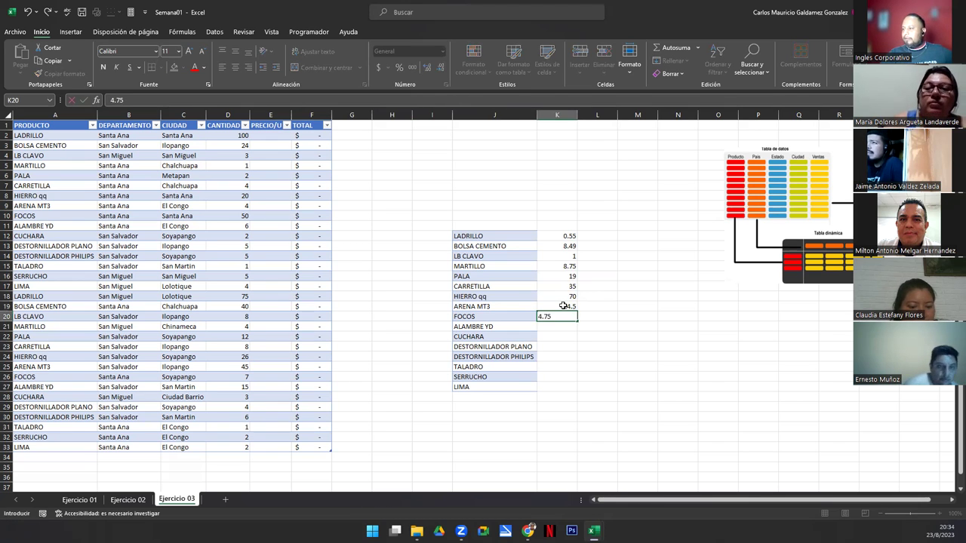
pyautogui.press('Return')
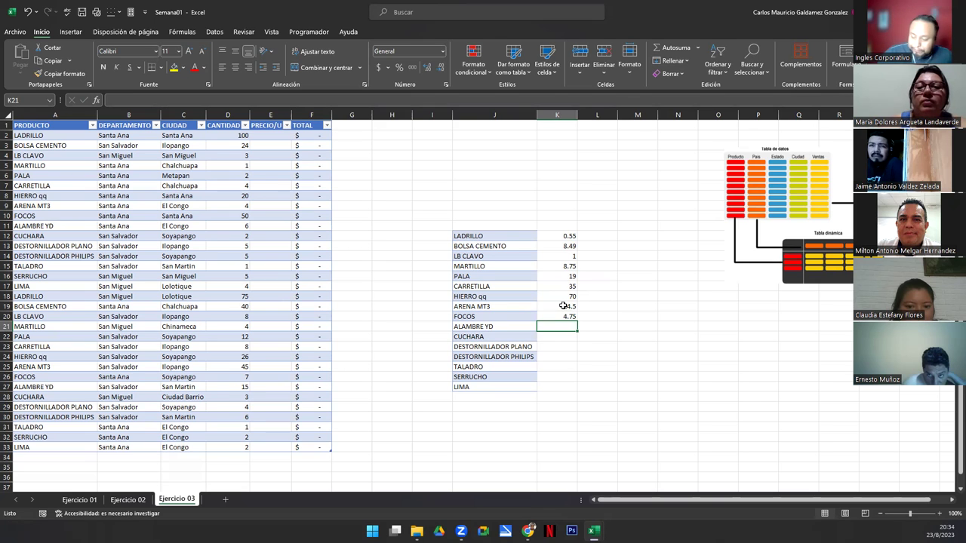
pyautogui.write('0.9')
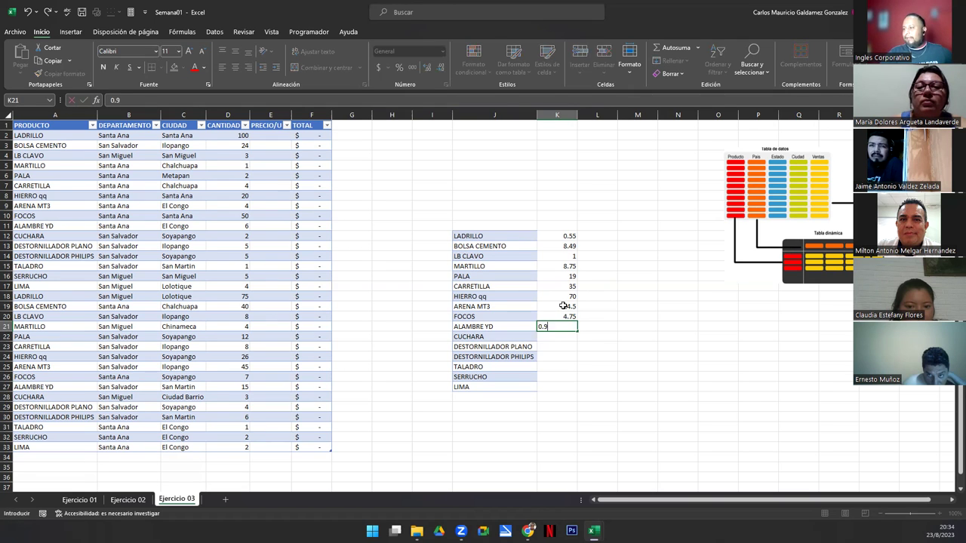
pyautogui.press('Return')
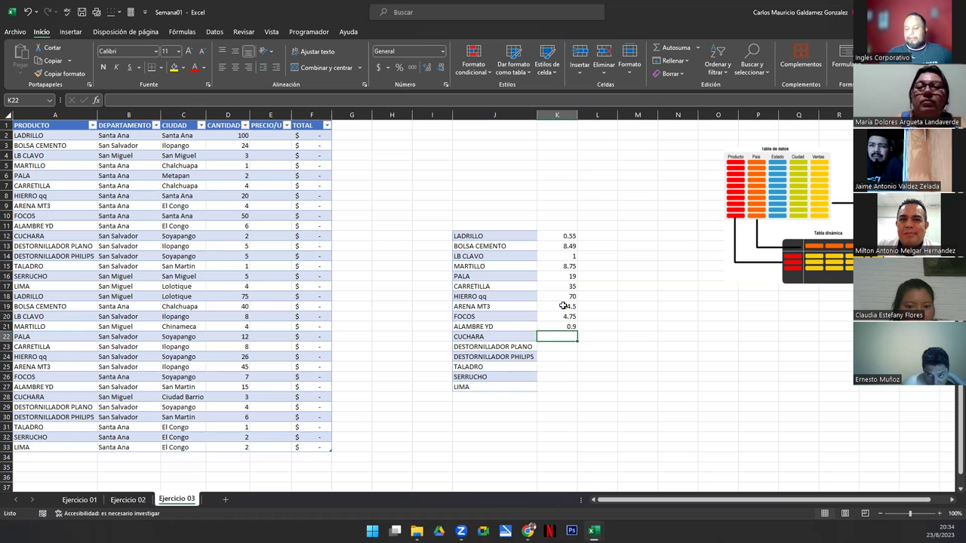
pyautogui.write('7.5')
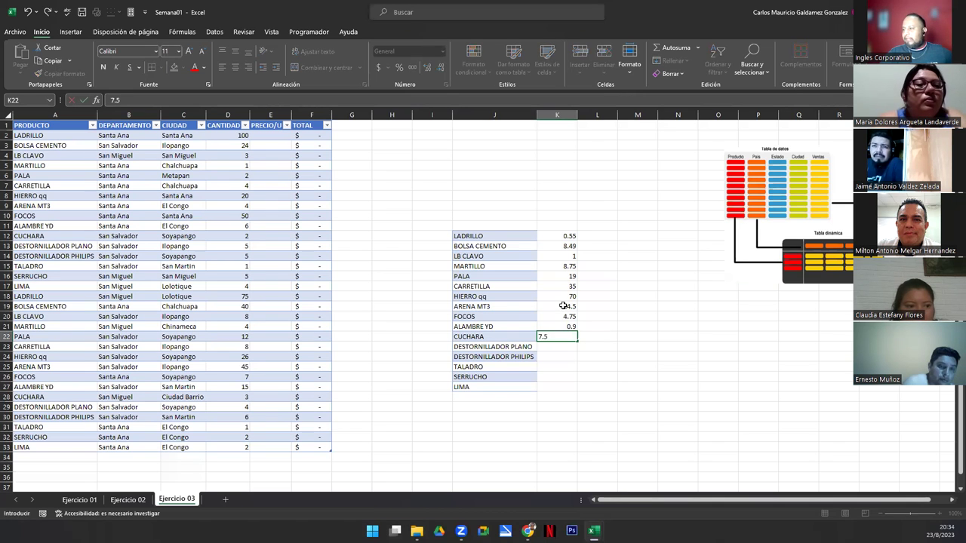
pyautogui.press('Return')
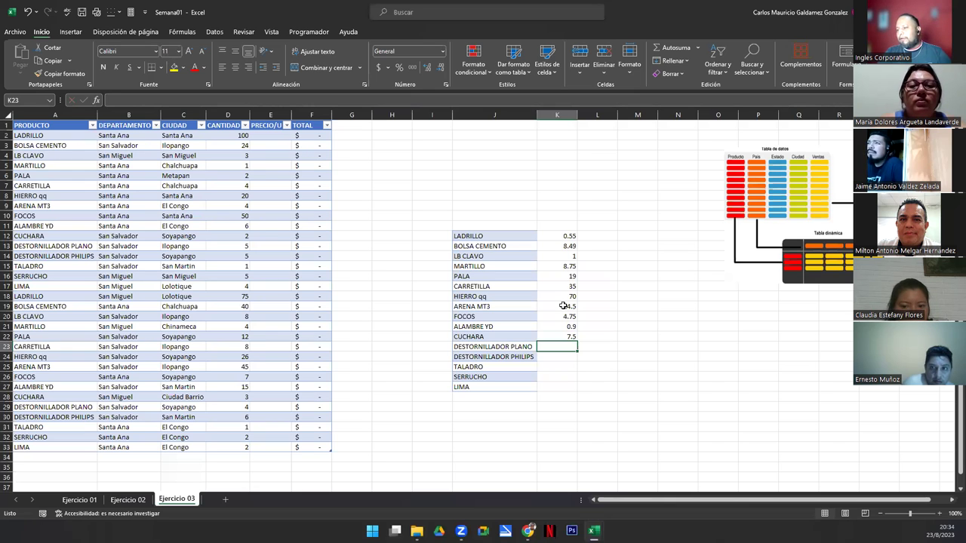
# - Enter the unit prices 8, 12, 90, 15 and 7.8 in K23:K27, beside DESTORNILLADOR PLANO through LIMA
pyautogui.write('8')
pyautogui.press('Return')
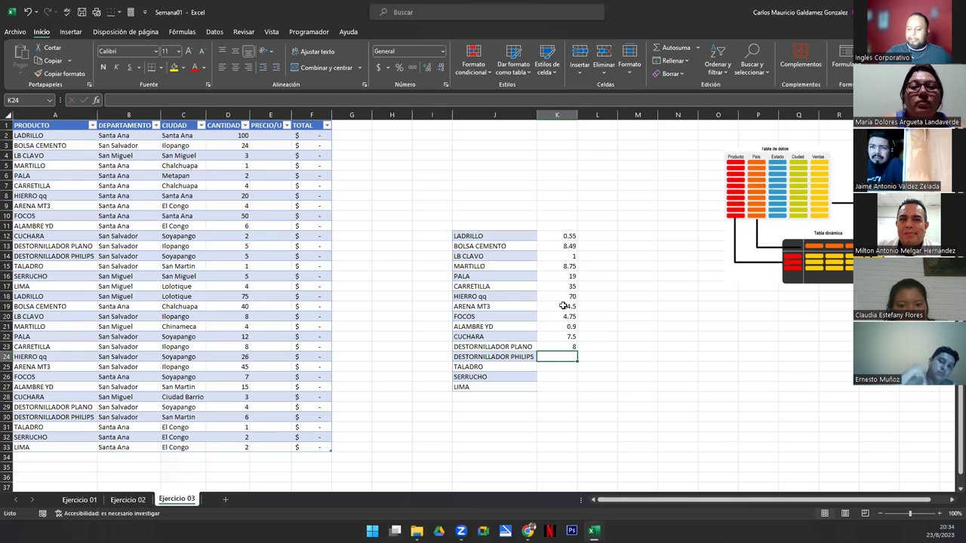
pyautogui.write('12')
pyautogui.press('Return')
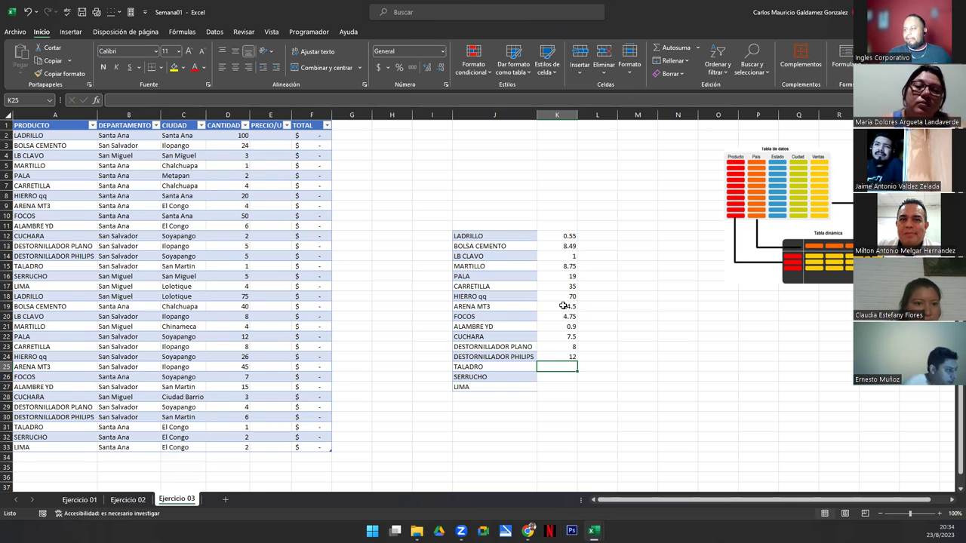
pyautogui.write('90')
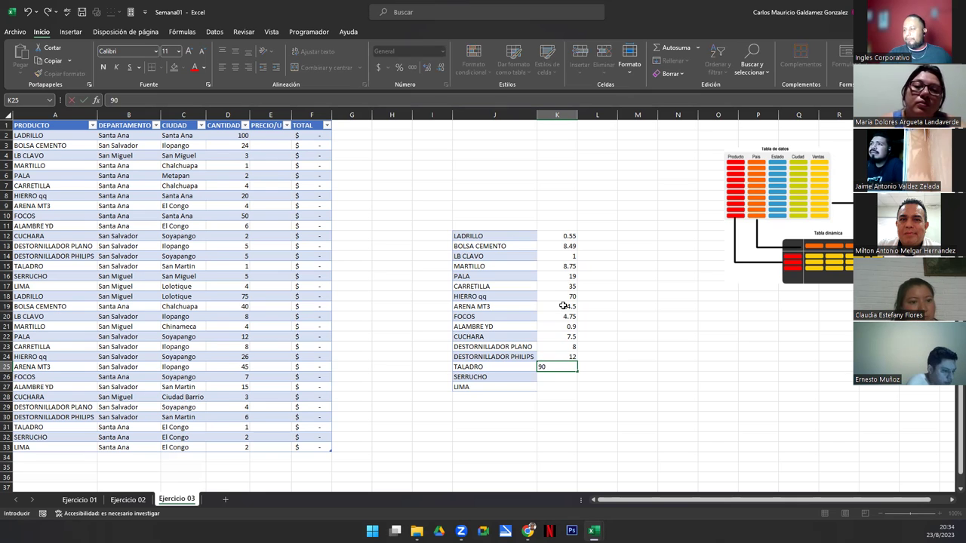
pyautogui.press('Return')
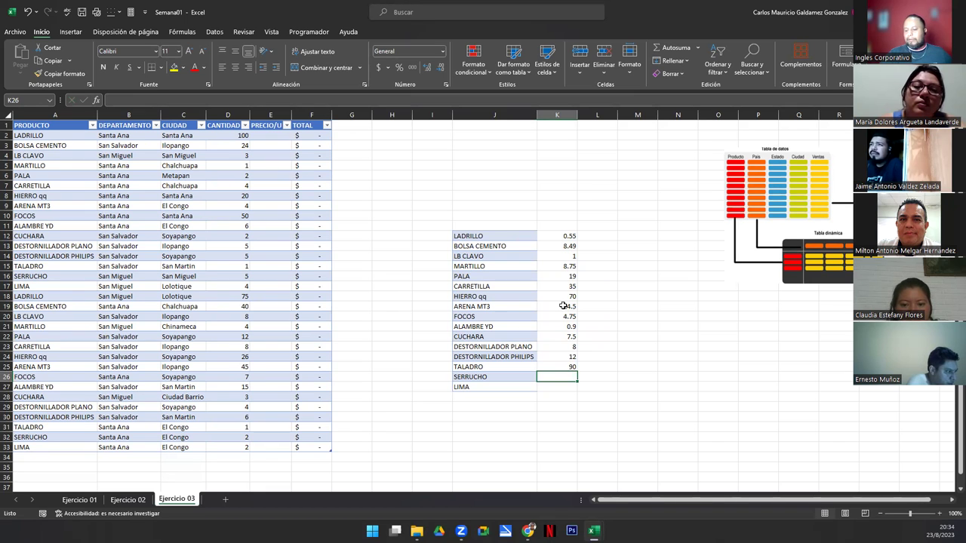
pyautogui.write('15')
pyautogui.press('Return')
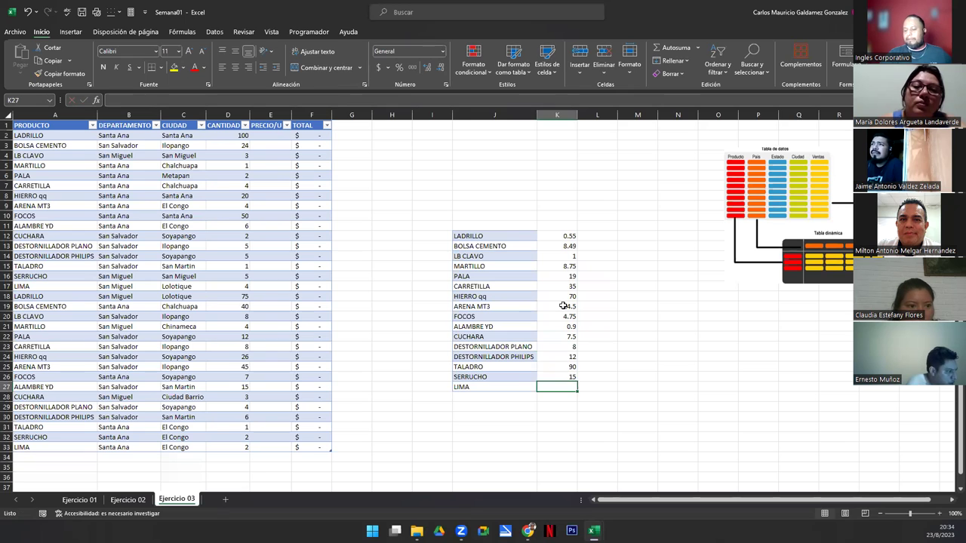
pyautogui.write('7.8')
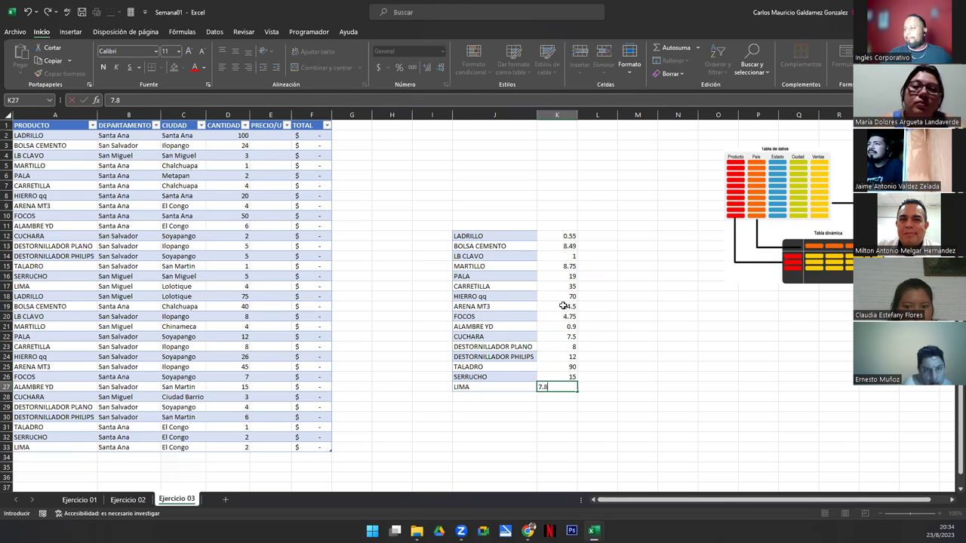
pyautogui.press('Return')
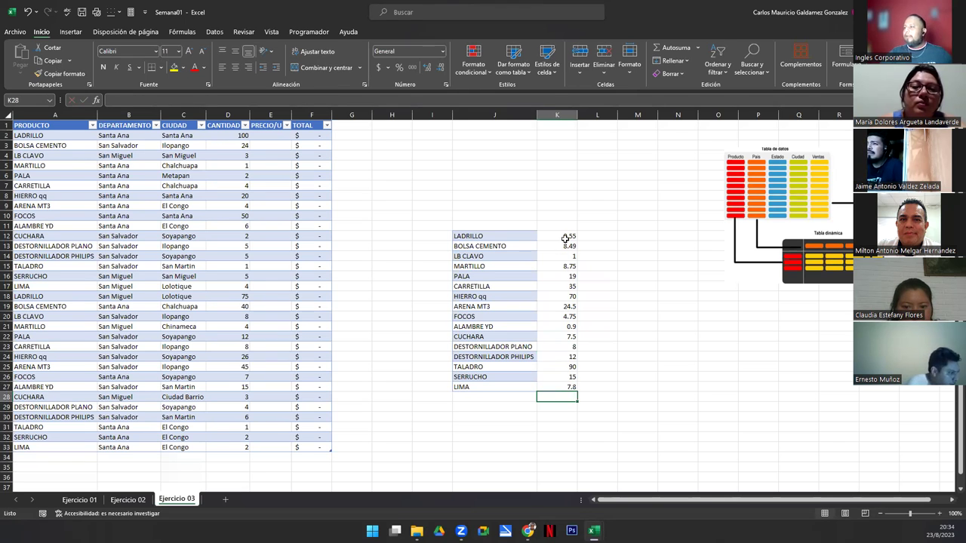
# - Format the prices in K12:K27 as accounting and copy them into the PRECIO/U column starting at E2
pyautogui.moveTo(565, 236); pyautogui.dragTo(556, 387)
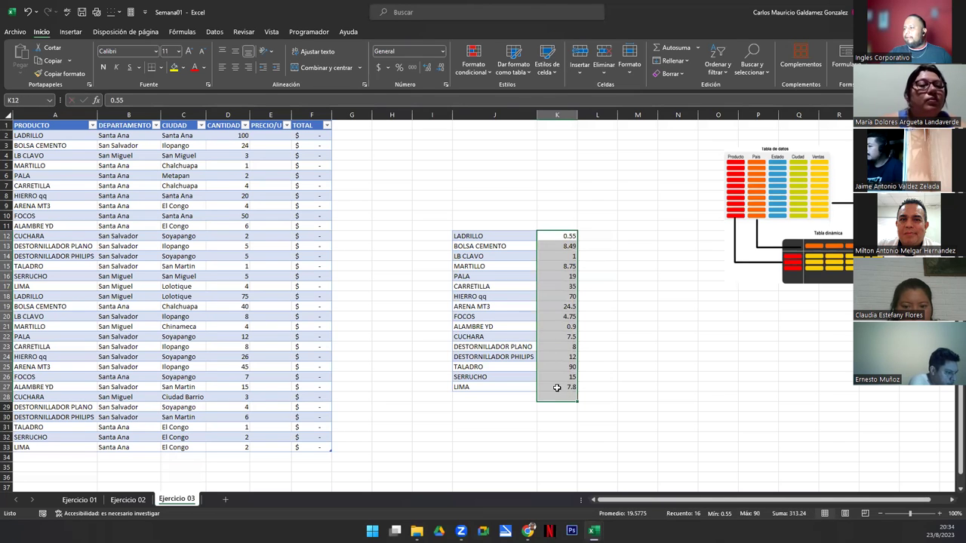
pyautogui.click(378, 67)
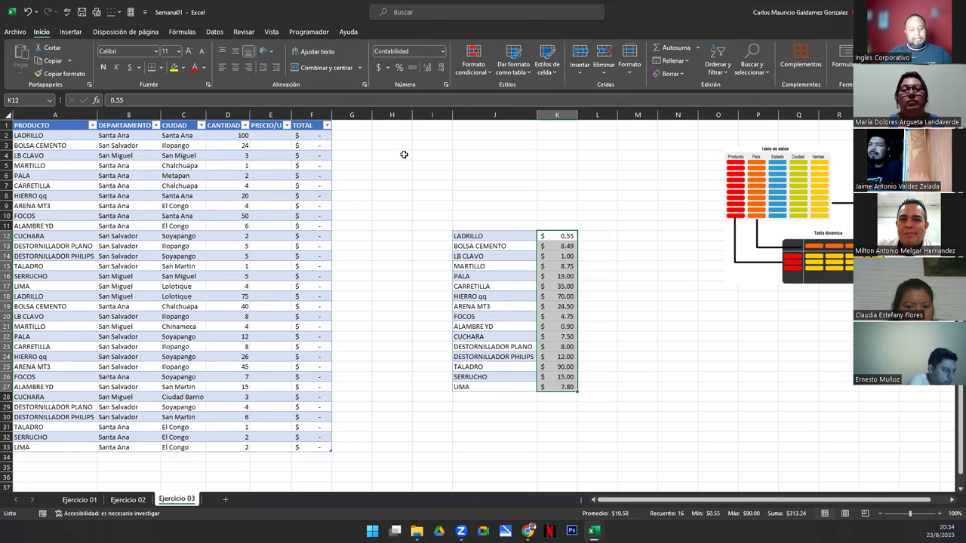
pyautogui.hotkey('ctrl', 'c')
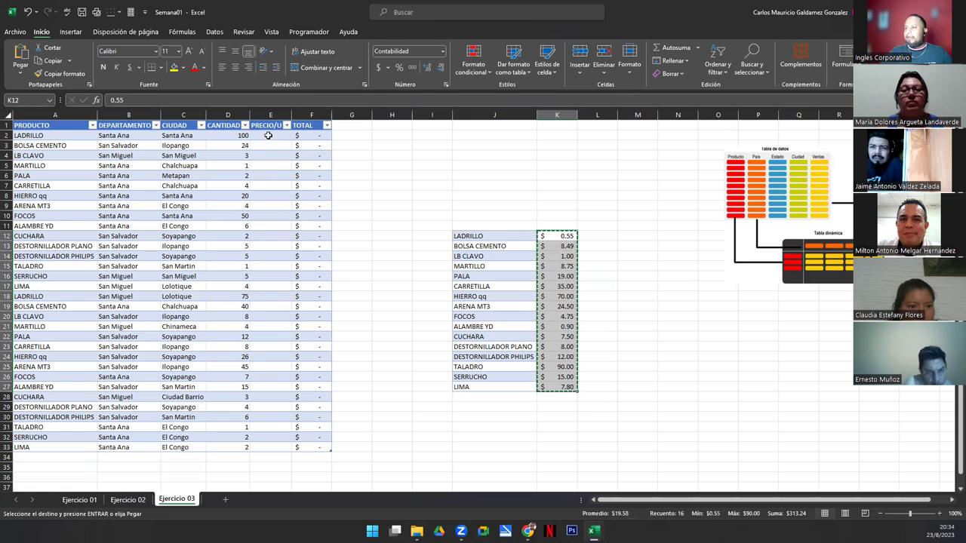
pyautogui.click(270, 136)
pyautogui.rightClick(271, 138)
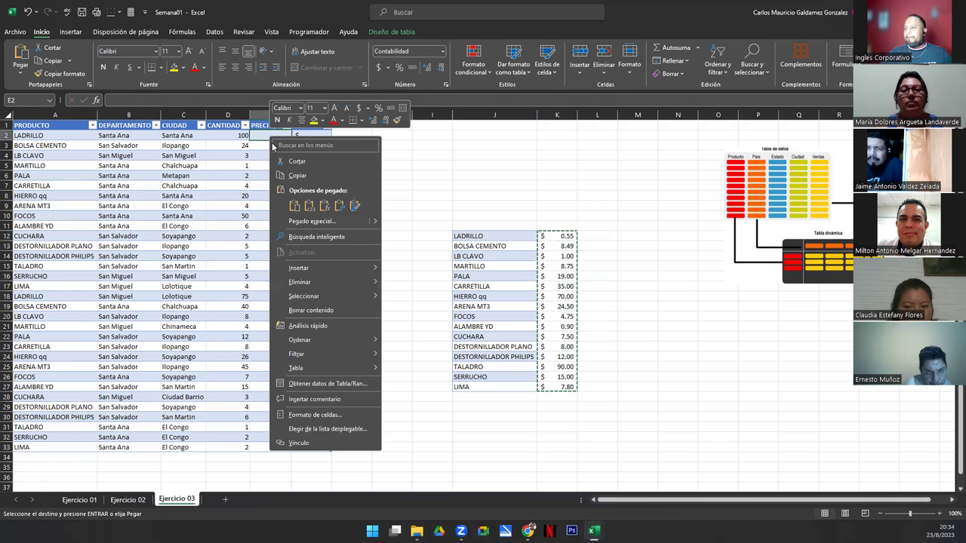
pyautogui.click(310, 205)
# - Paste the copied price list again into the remaining PRECIO/U rows starting at E18
pyautogui.click(272, 296)
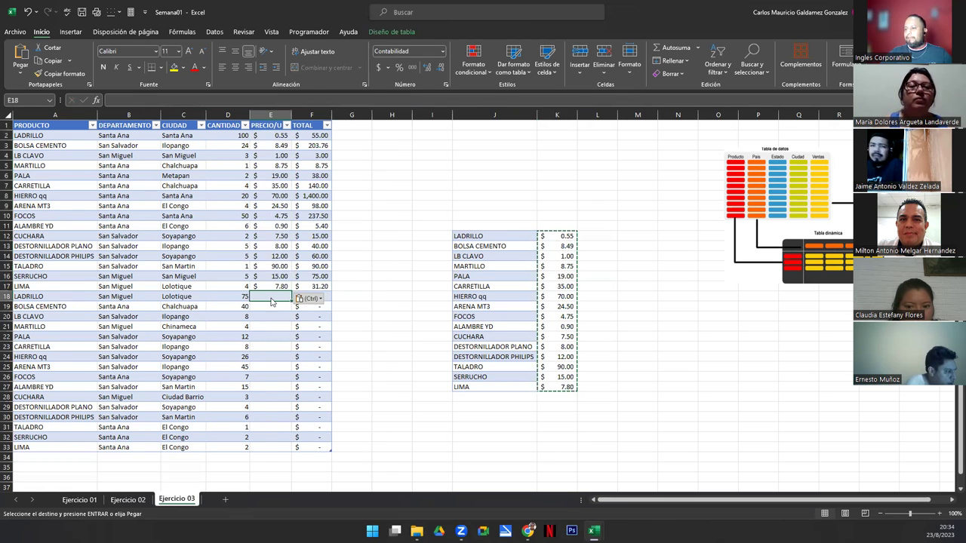
pyautogui.rightClick(272, 297)
pyautogui.click(296, 274)
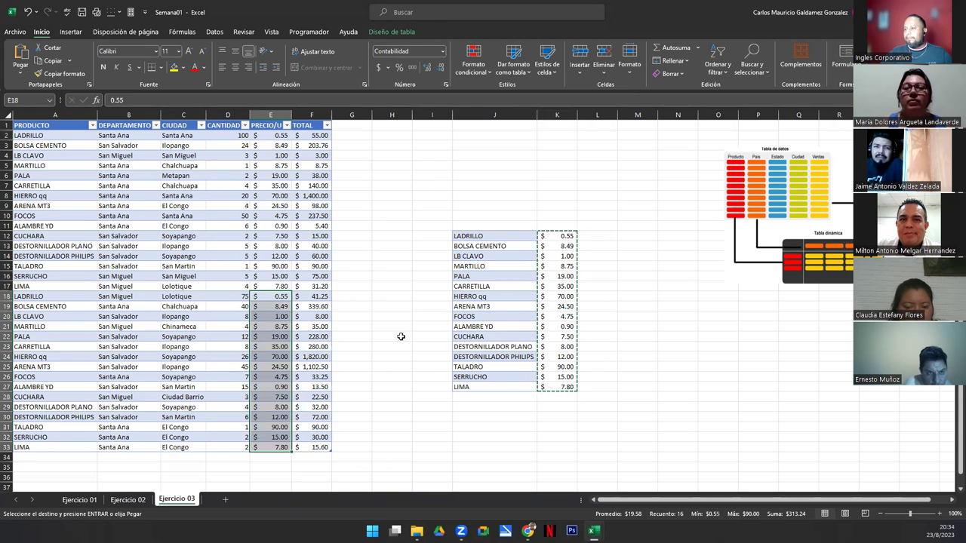
pyautogui.click(555, 301)
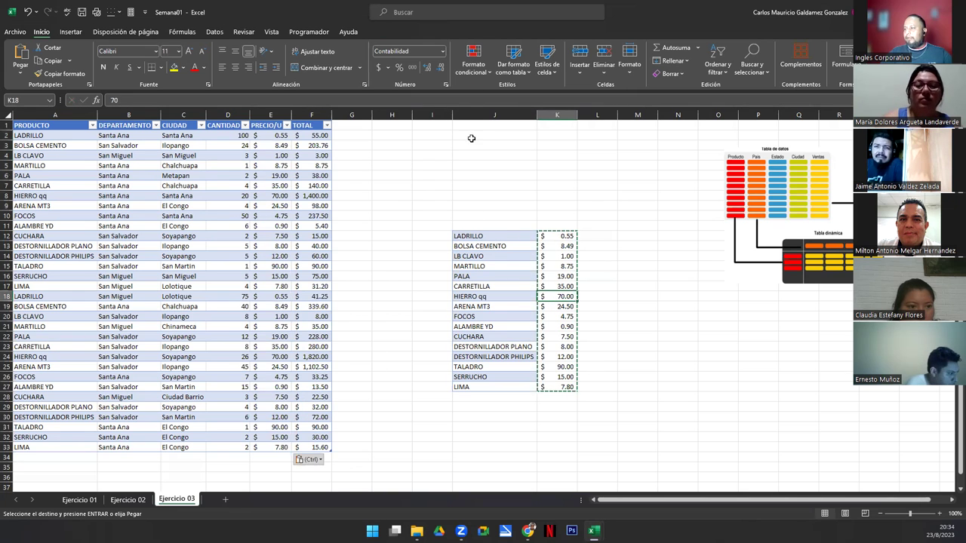
# - Merge and center J11:K11 above the price list and title it "TABLA DE PRECIOS"
pyautogui.moveTo(471, 184); pyautogui.dragTo(546, 196)
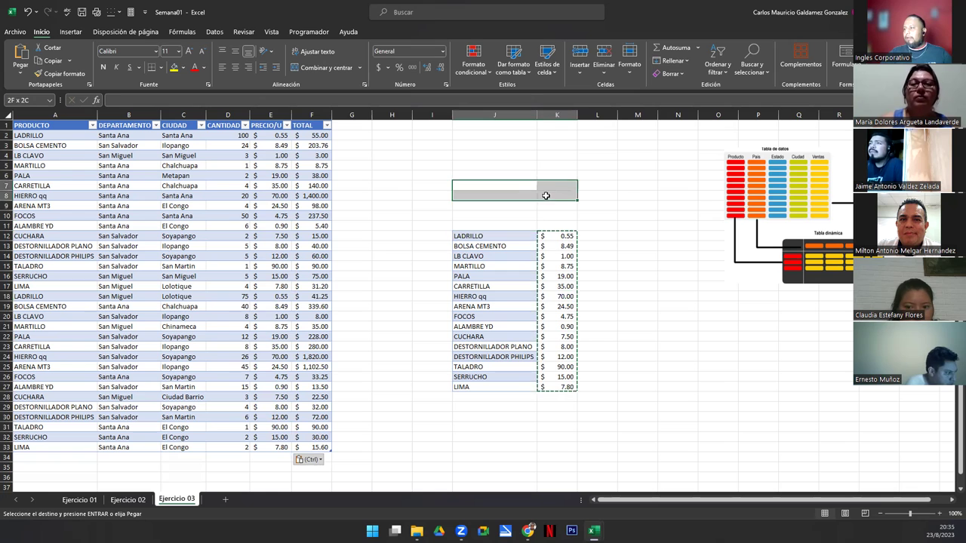
pyautogui.moveTo(507, 225); pyautogui.dragTo(538, 225)
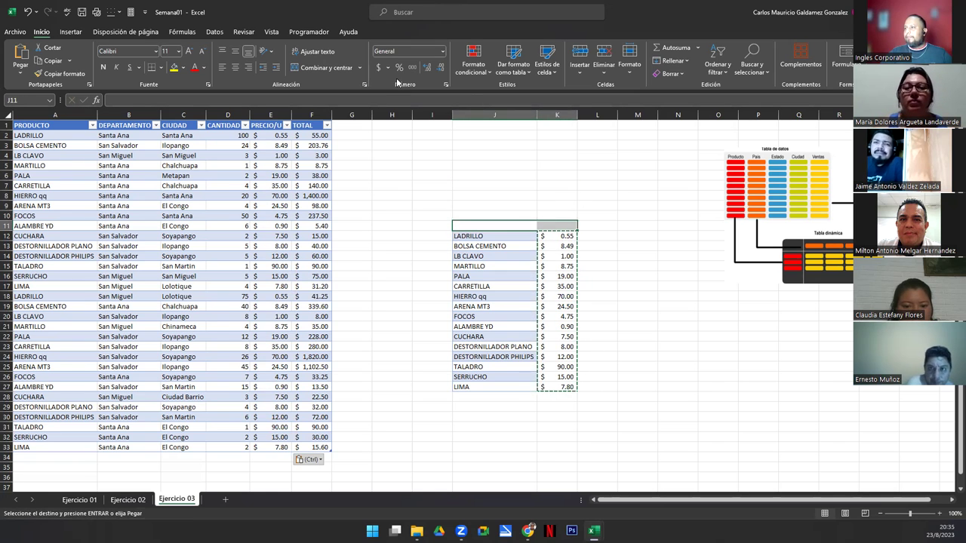
pyautogui.click(315, 68)
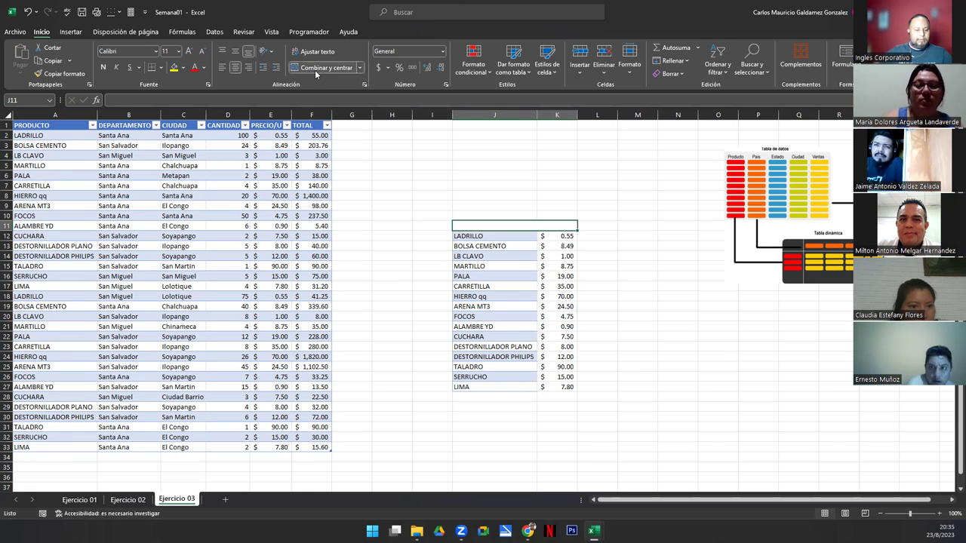
pyautogui.write('TABLA DE PRECIOS')
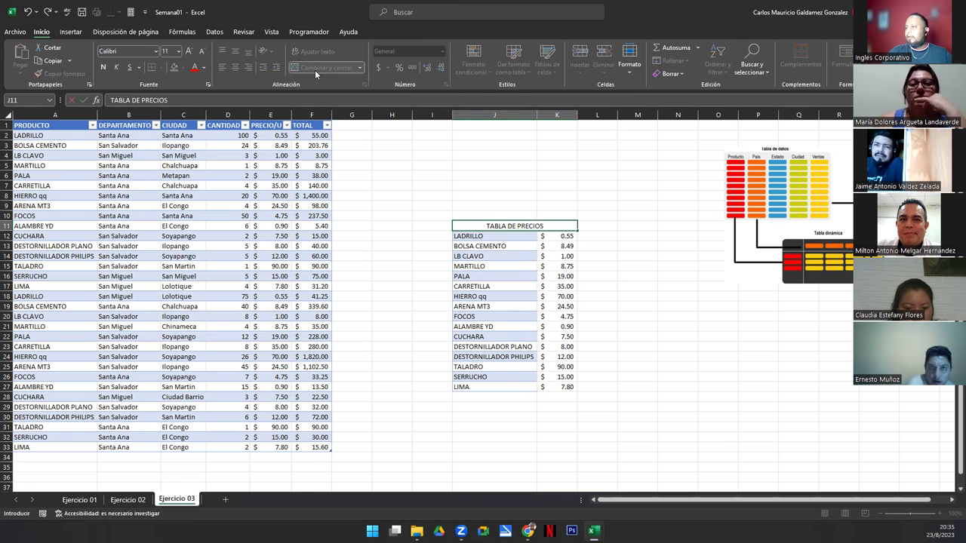
pyautogui.press('Return')
pyautogui.click(498, 306)
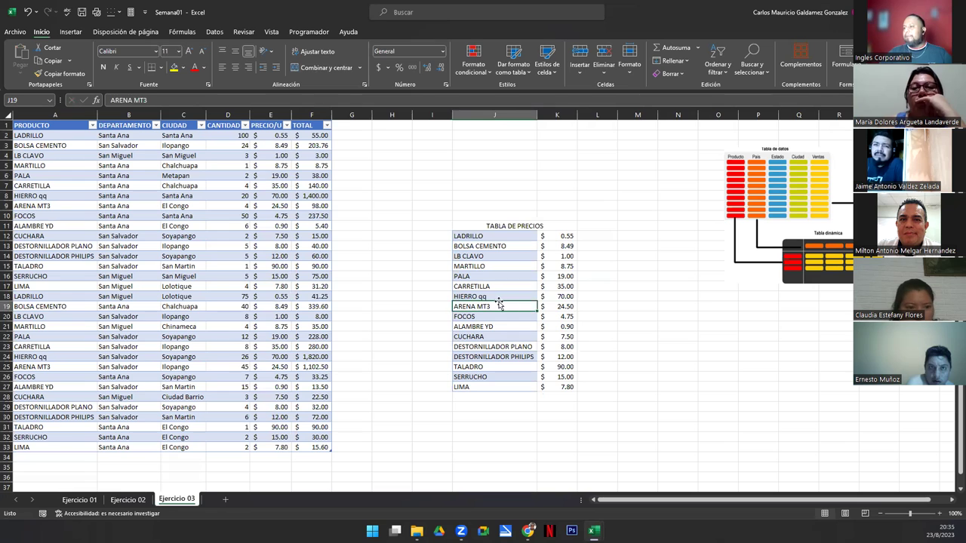
# - Examine the sales table column by column: product, department, city, quantity, unit price and total
pyautogui.click(170, 304)
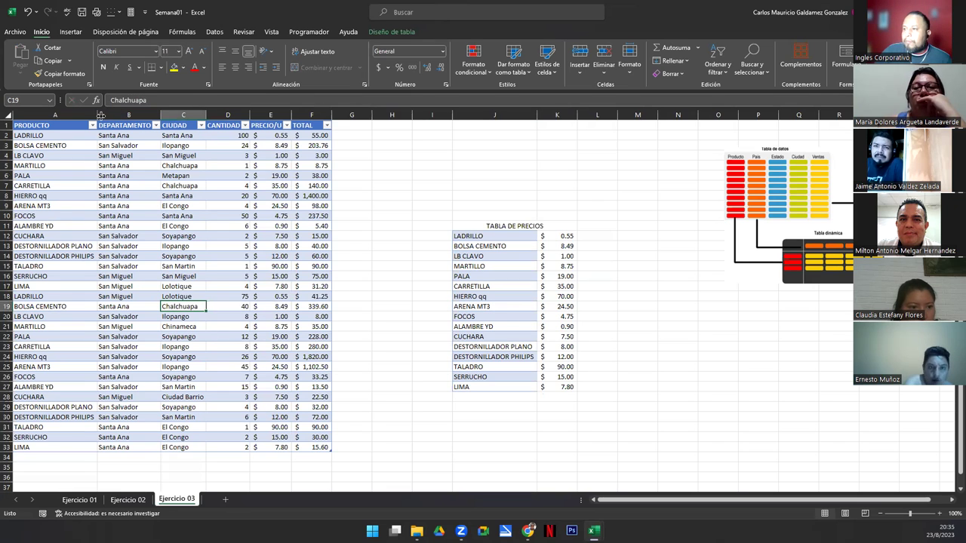
pyautogui.moveTo(51, 135); pyautogui.dragTo(82, 299)
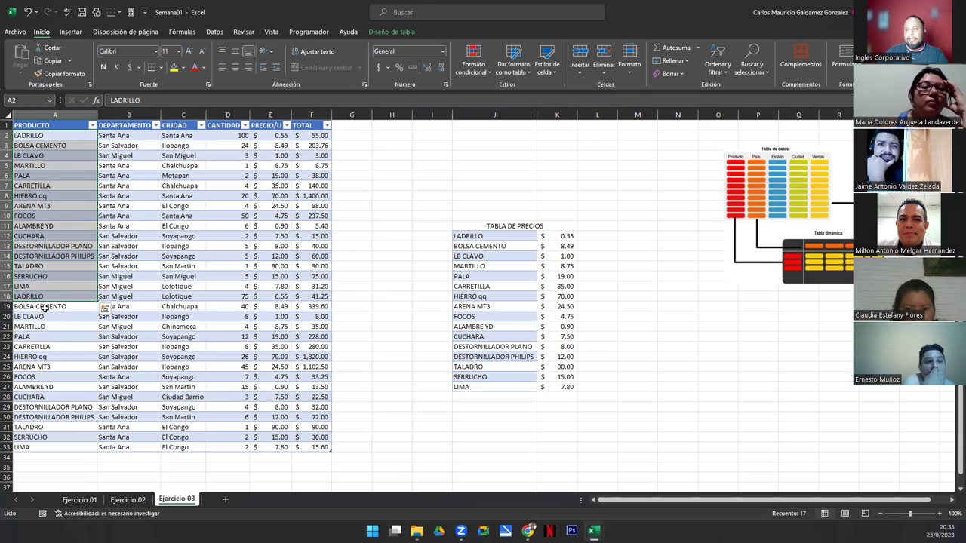
pyautogui.keyDown('shift'); pyautogui.click(84, 288); pyautogui.keyUp('shift')
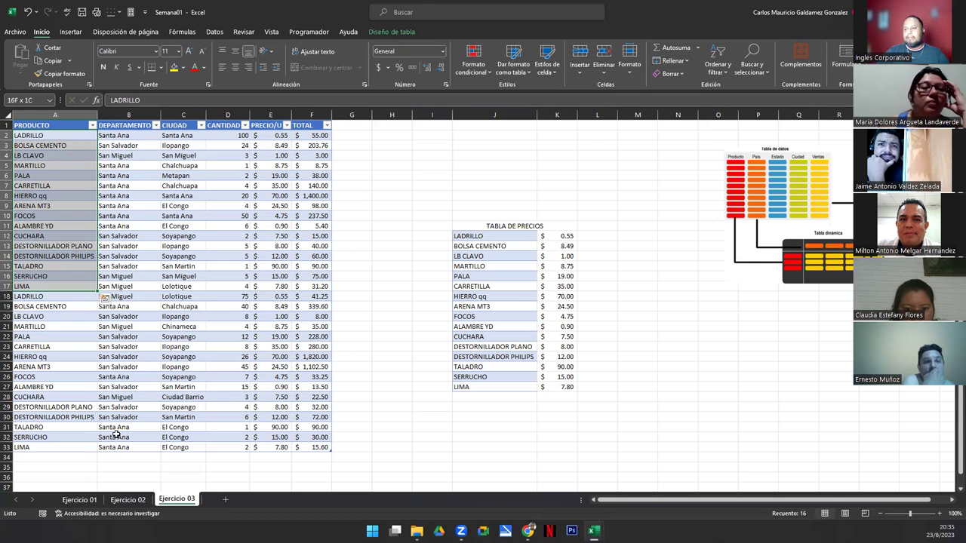
pyautogui.moveTo(113, 136); pyautogui.dragTo(122, 439)
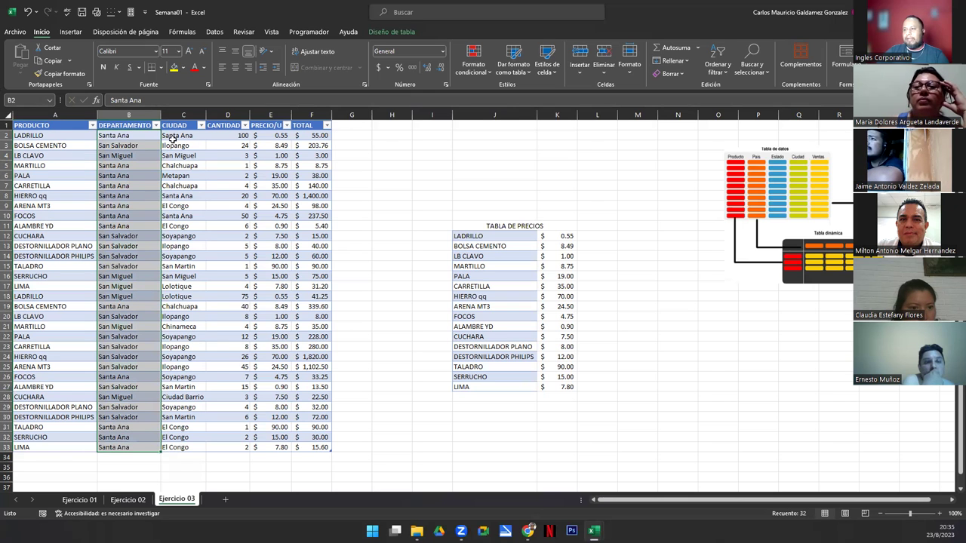
pyautogui.moveTo(184, 134); pyautogui.dragTo(187, 445)
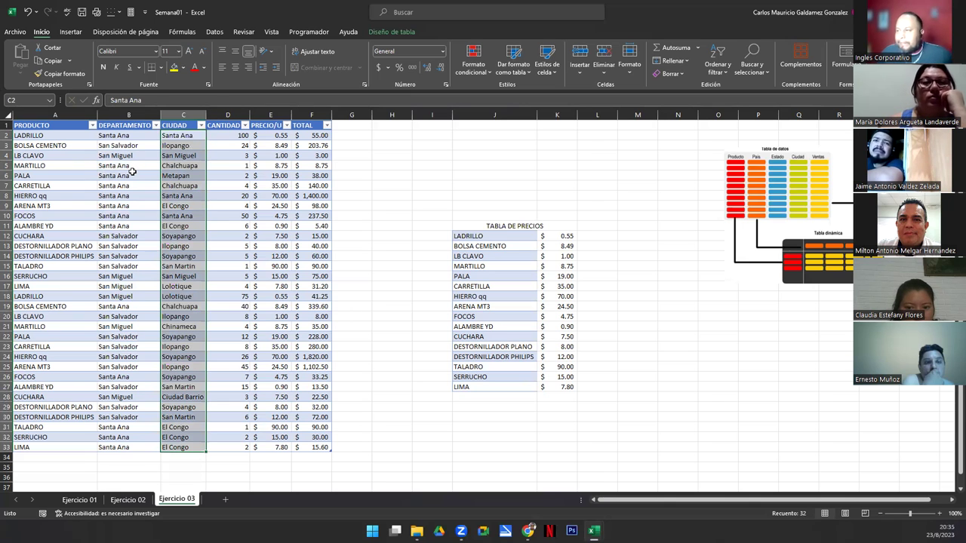
pyautogui.click(221, 135)
pyautogui.click(274, 135)
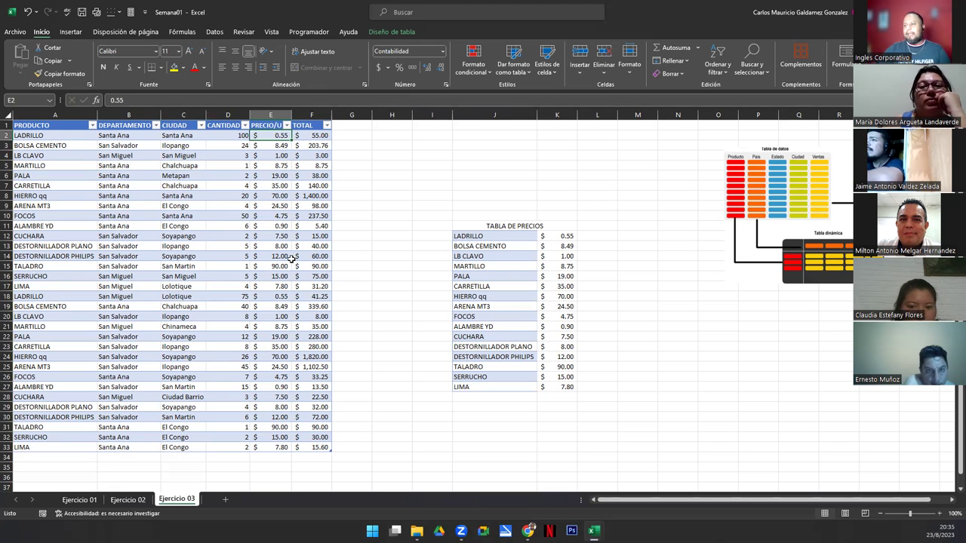
pyautogui.moveTo(262, 138); pyautogui.dragTo(269, 451)
pyautogui.click(267, 297)
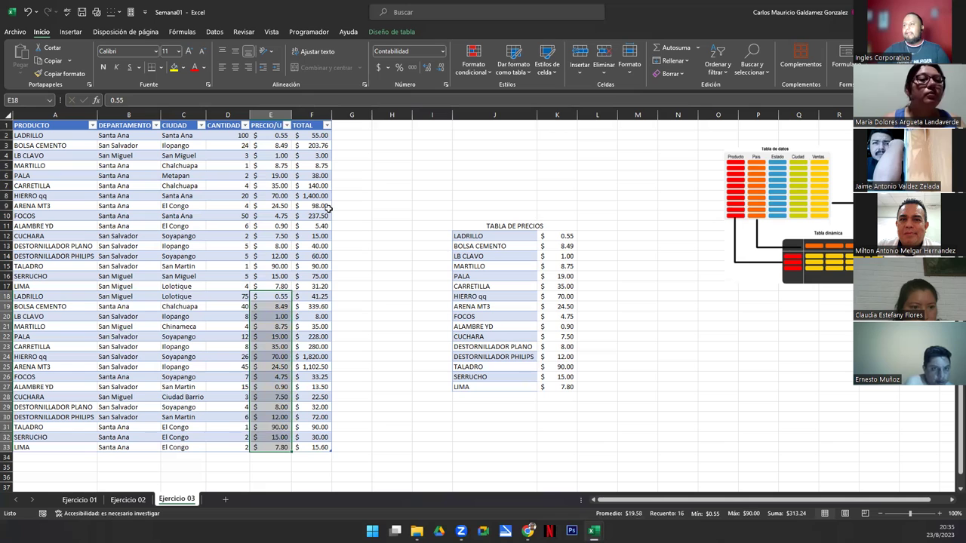
pyautogui.moveTo(302, 136); pyautogui.dragTo(319, 447)
# - Center the quantities in the CANTIDAD column, D2:D33
pyautogui.moveTo(227, 135); pyautogui.dragTo(226, 447)
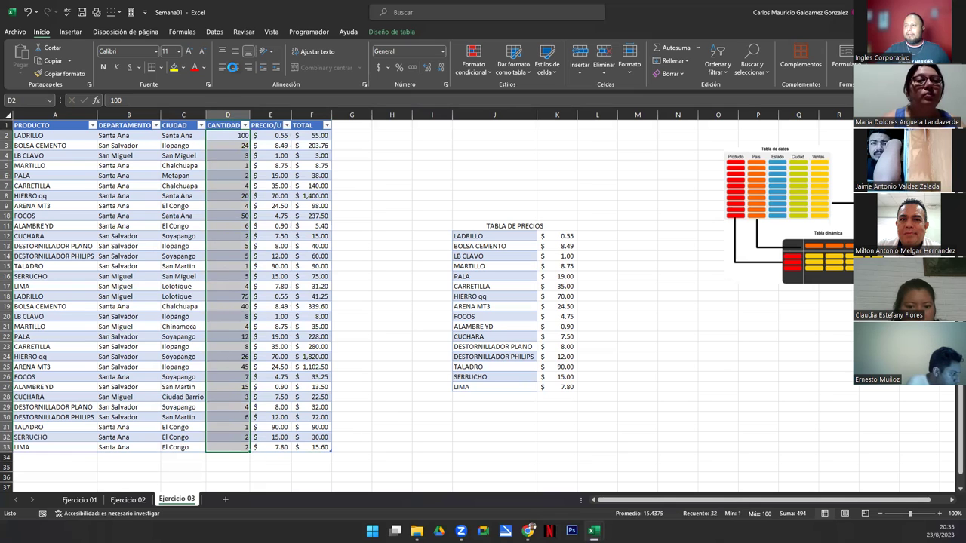
pyautogui.click(233, 68)
pyautogui.click(231, 214)
# - Move the pivot table diagram picture closer to the price list, starting around column M, and take a screen snip of both data tables
pyautogui.click(480, 263)
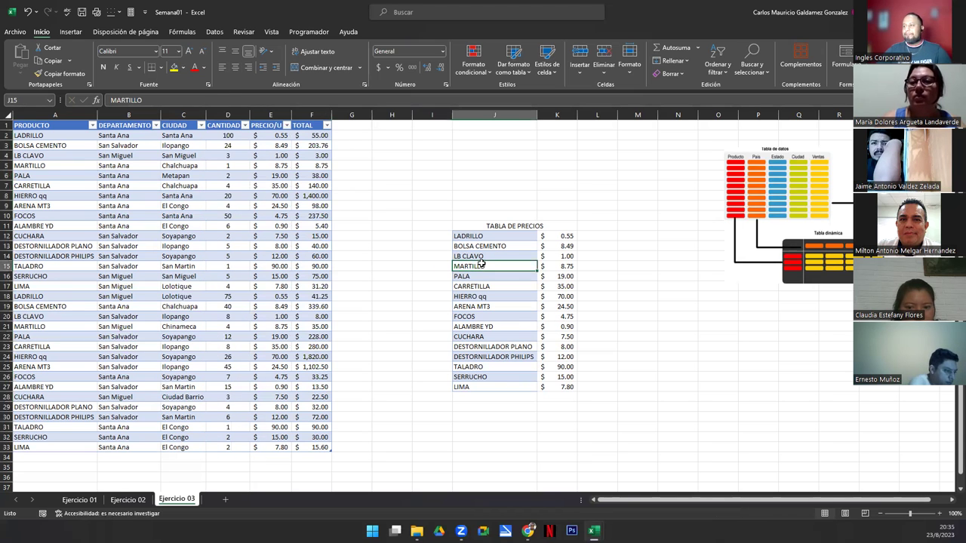
pyautogui.moveTo(462, 225); pyautogui.dragTo(549, 392)
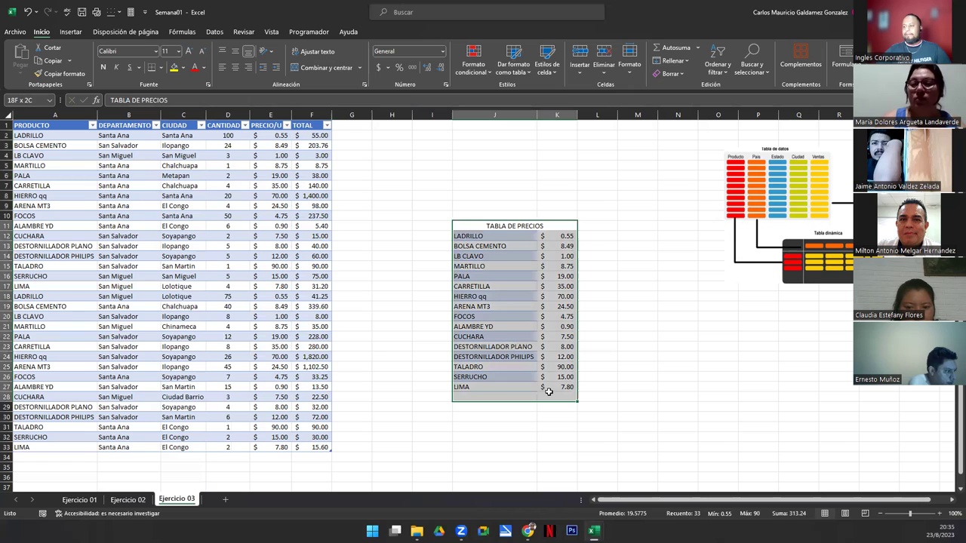
pyautogui.moveTo(520, 267); pyautogui.dragTo(519, 273)
pyautogui.moveTo(778, 218); pyautogui.dragTo(677, 212)
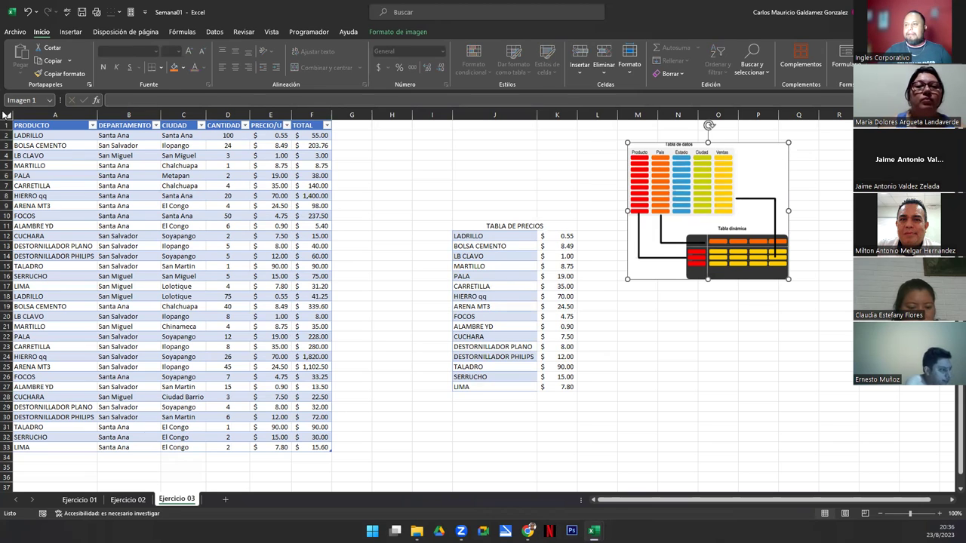
pyautogui.press('super+shift+s')
pyautogui.moveTo(3, 110); pyautogui.dragTo(599, 474)
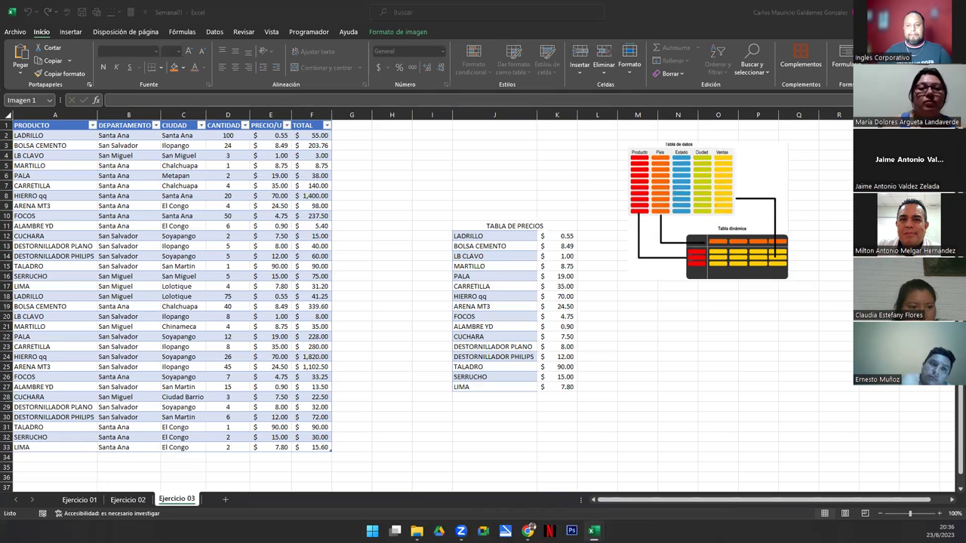
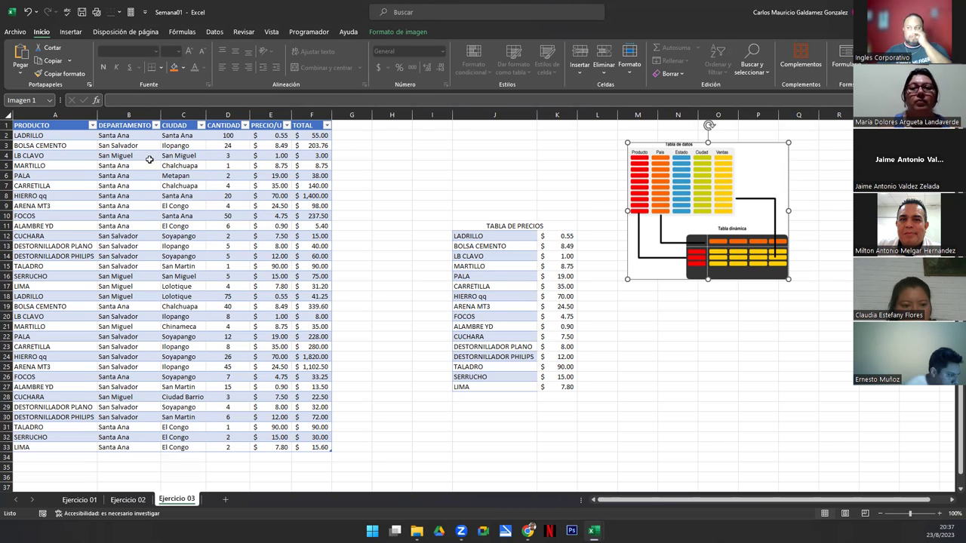
pyautogui.click(145, 205)
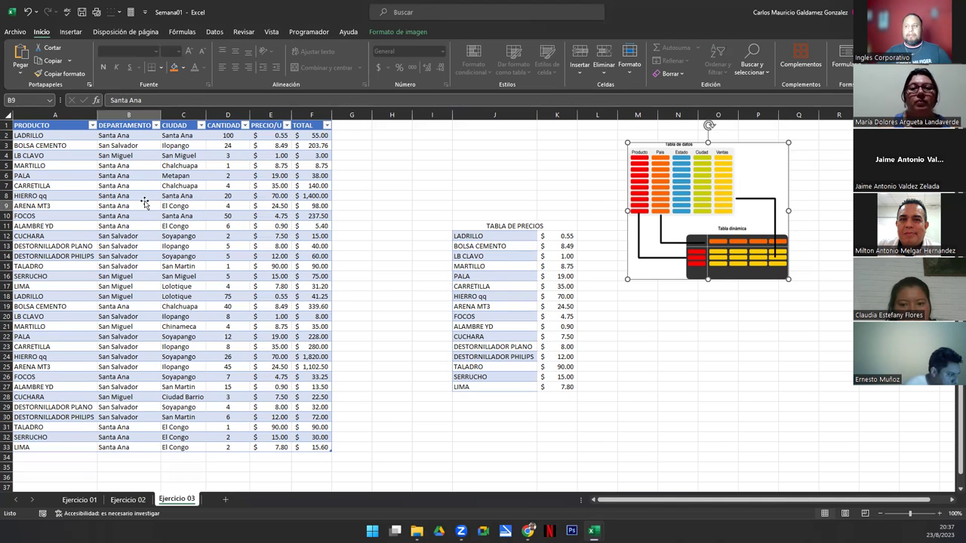
pyautogui.click(465, 226)
pyautogui.moveTo(500, 247); pyautogui.dragTo(548, 388)
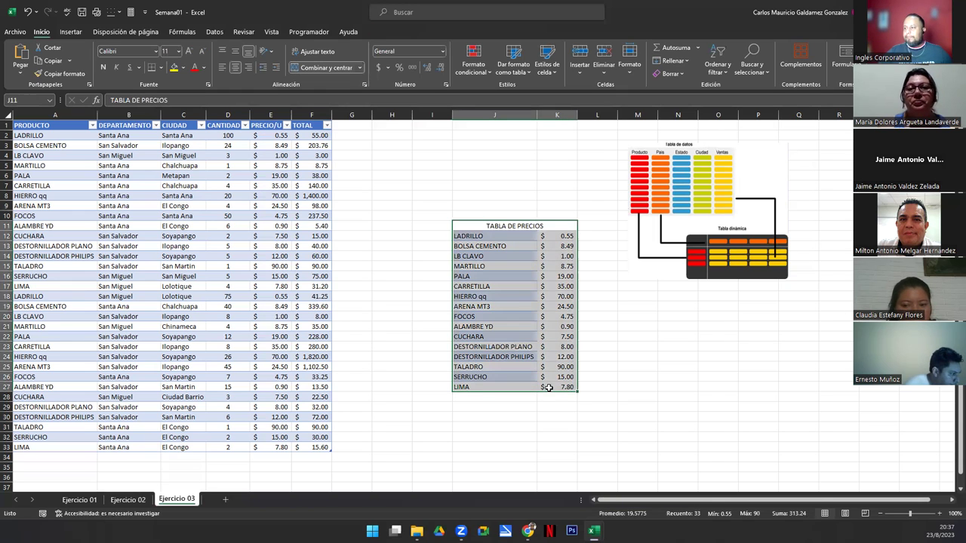
pyautogui.click(532, 375)
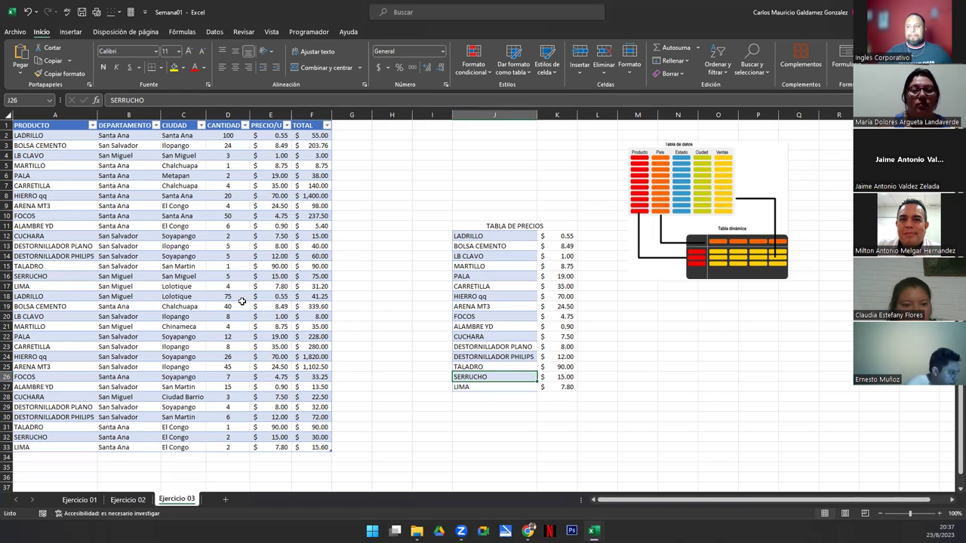
pyautogui.click(181, 284)
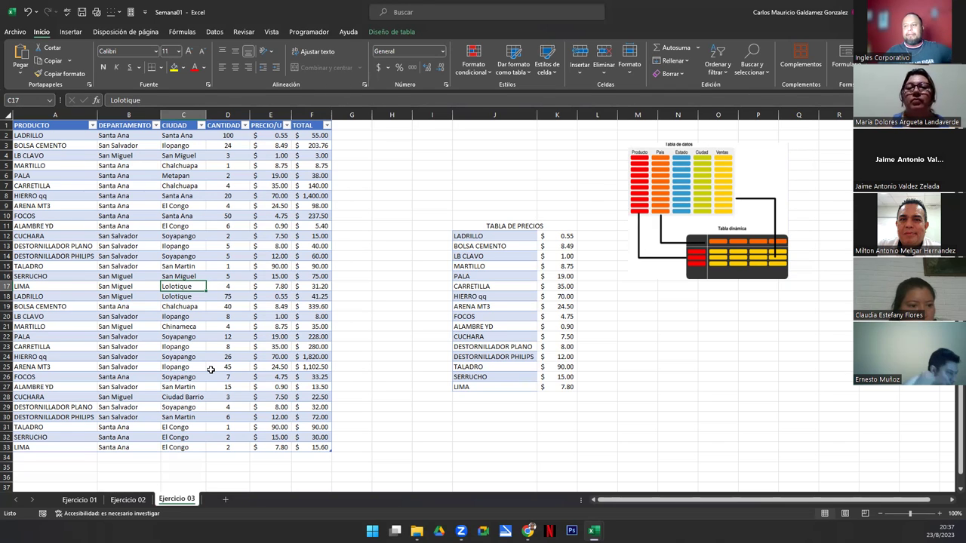
pyautogui.click(154, 265)
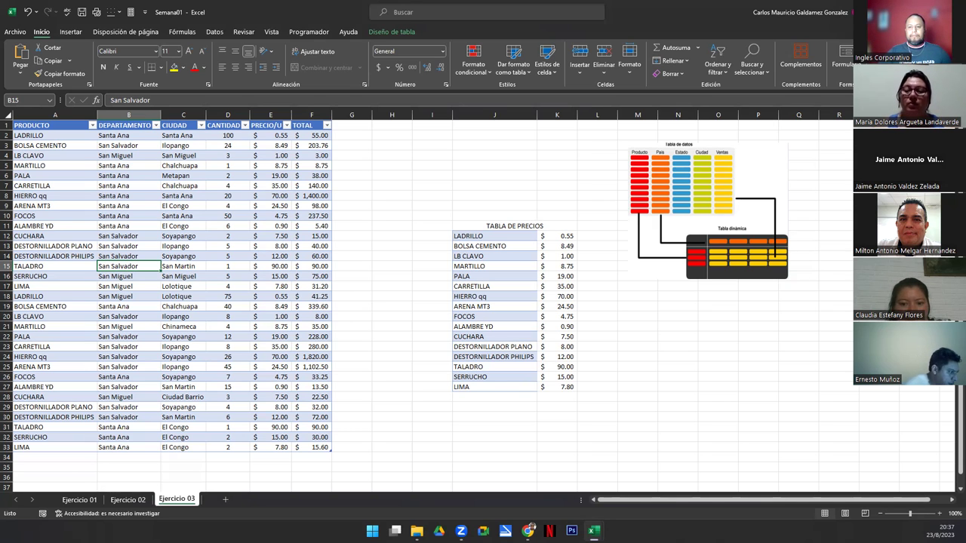
pyautogui.click(208, 296)
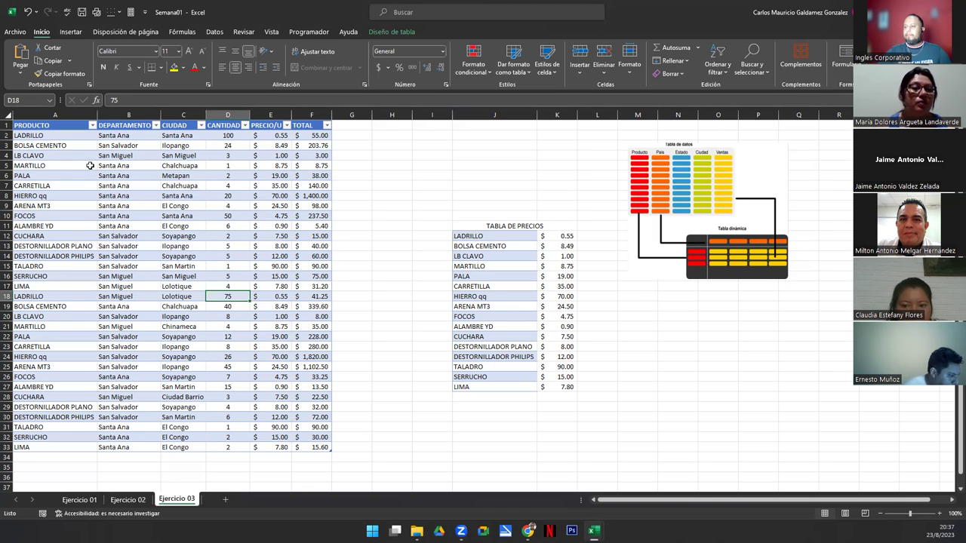
# - Set the worksheet zoom to 110% and look over the sales table down to its last row
pyautogui.keyDown('ctrl'); pyautogui.scroll(1, 87, 166); pyautogui.keyUp('ctrl')
pyautogui.scroll(1, 281, 242)
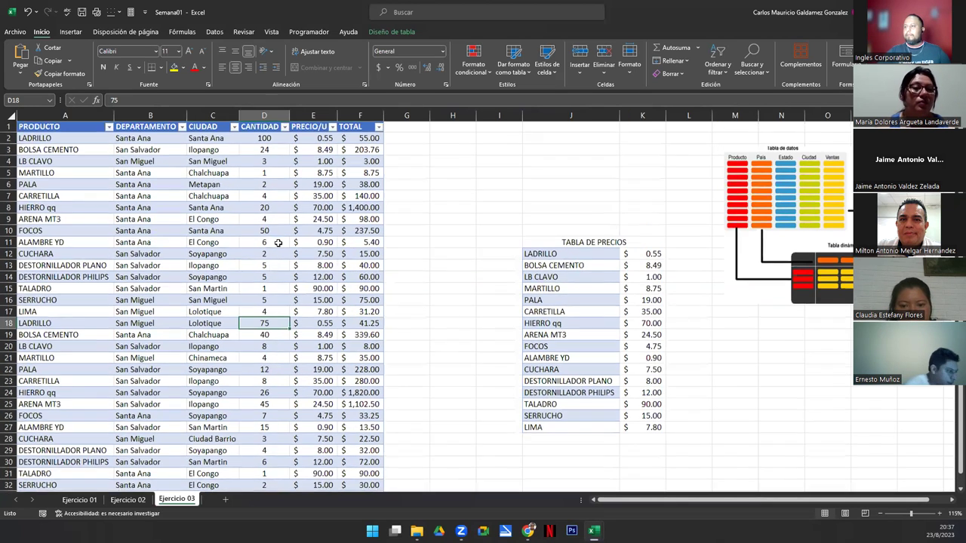
pyautogui.click(880, 513)
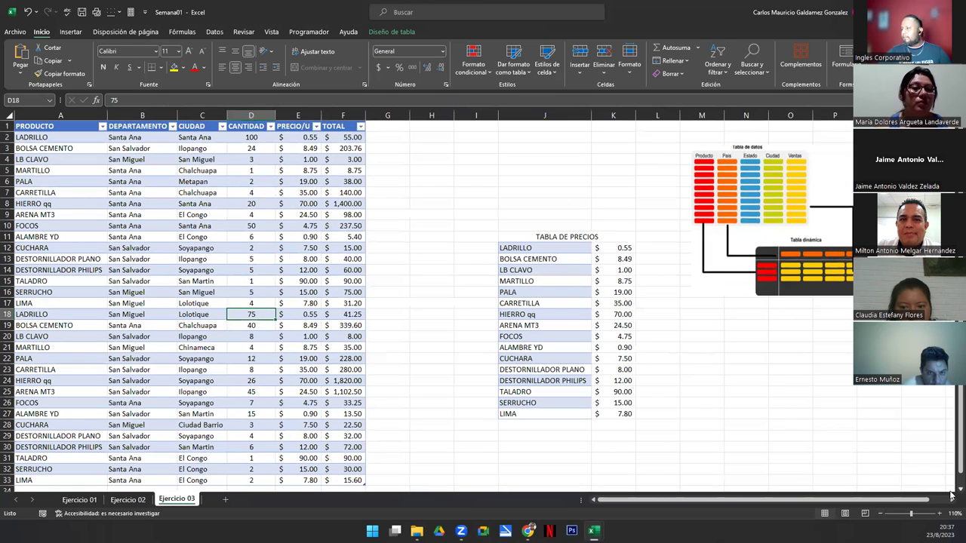
pyautogui.scroll(-4, 248, 351)
pyautogui.scroll(4, 248, 351)
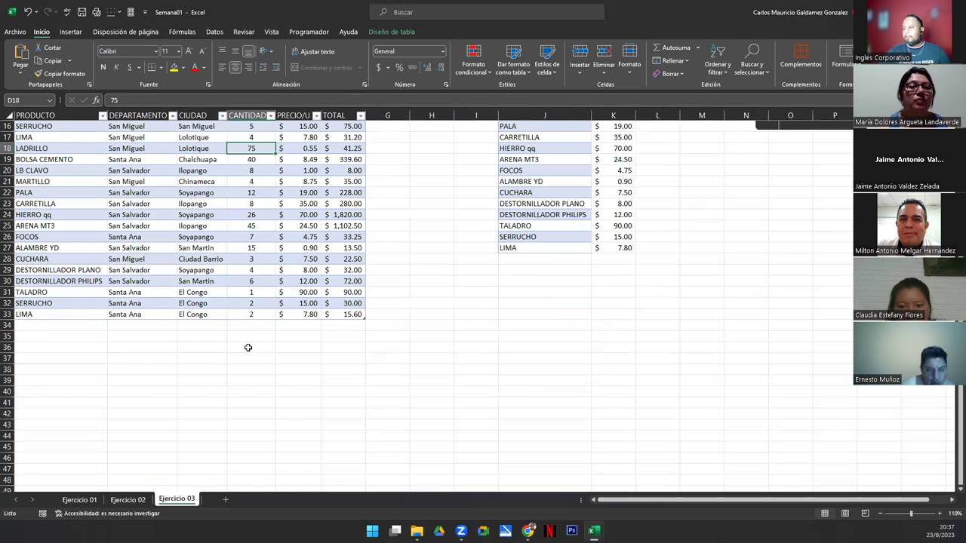
pyautogui.click(184, 450)
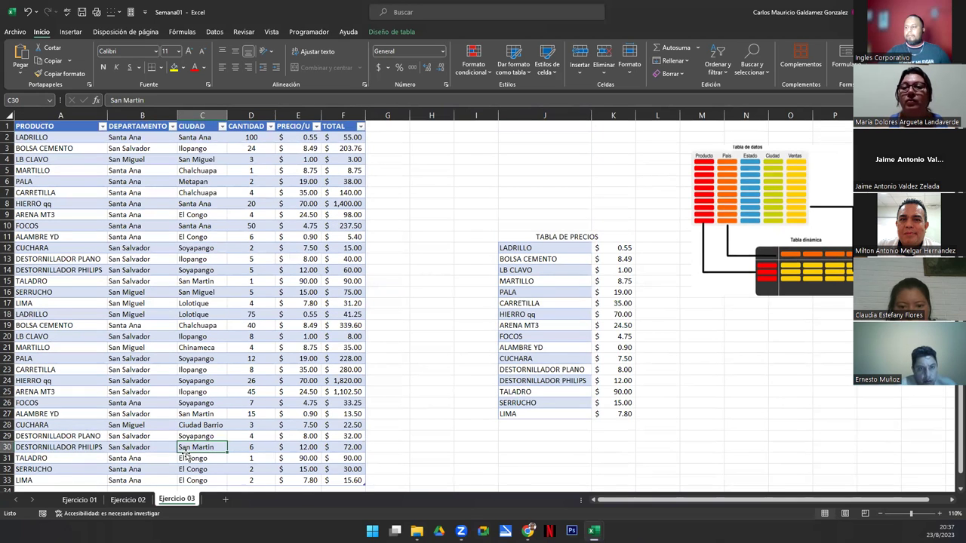
# - Move the pivot table diagram picture closer to the price list, starting around column L near the first row
pyautogui.click(526, 250)
pyautogui.moveTo(732, 229); pyautogui.dragTo(682, 216)
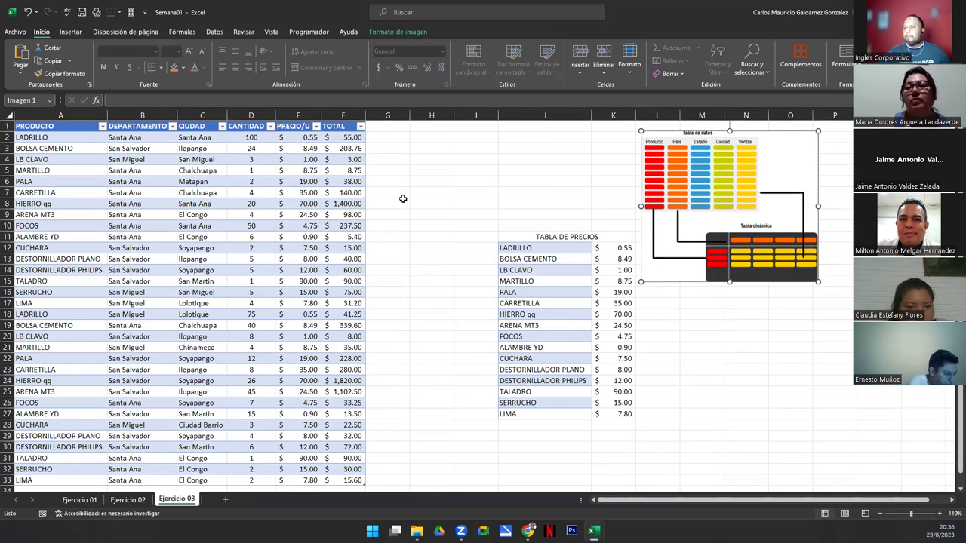
pyautogui.click(342, 237)
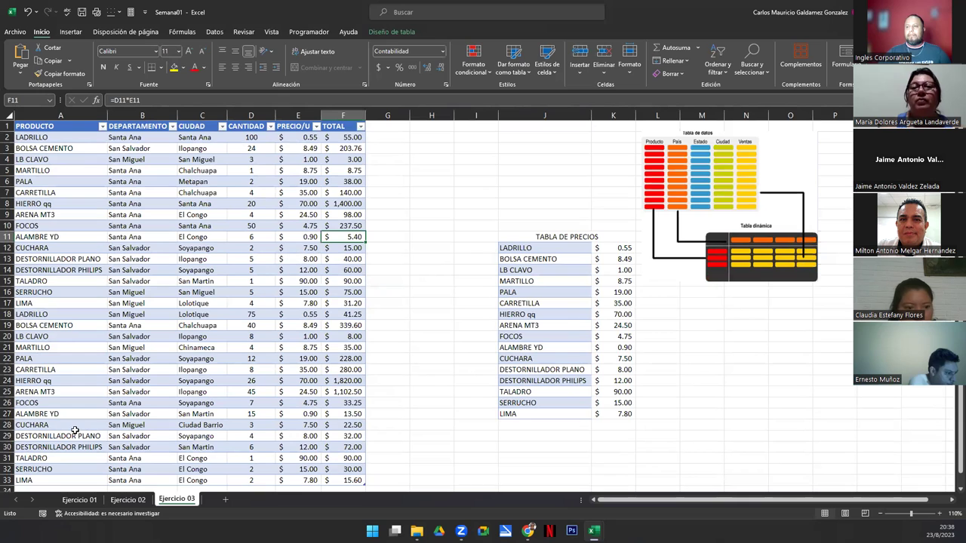
pyautogui.click(133, 357)
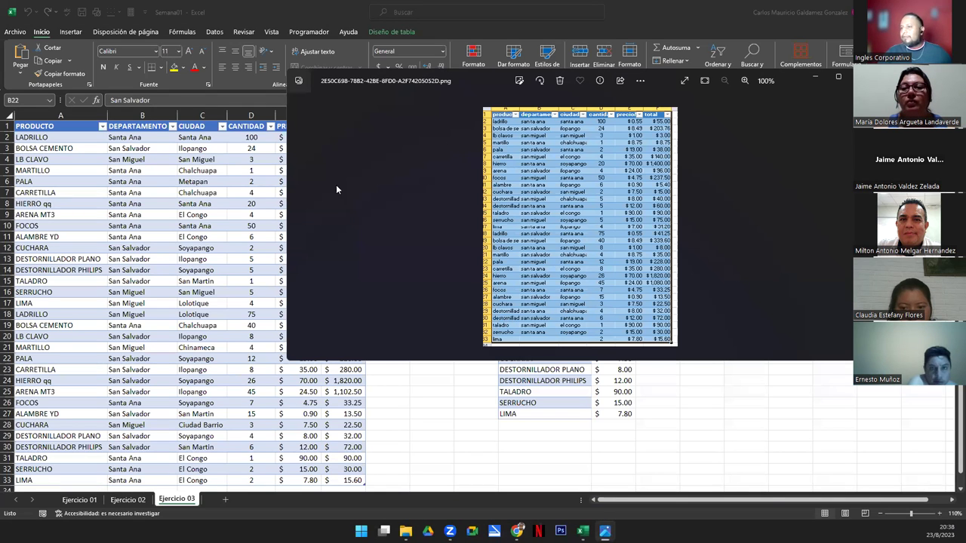
# - Examine the picture of the sales table in the image viewer down to its last rows and close it
pyautogui.moveTo(483, 75); pyautogui.dragTo(570, 87)
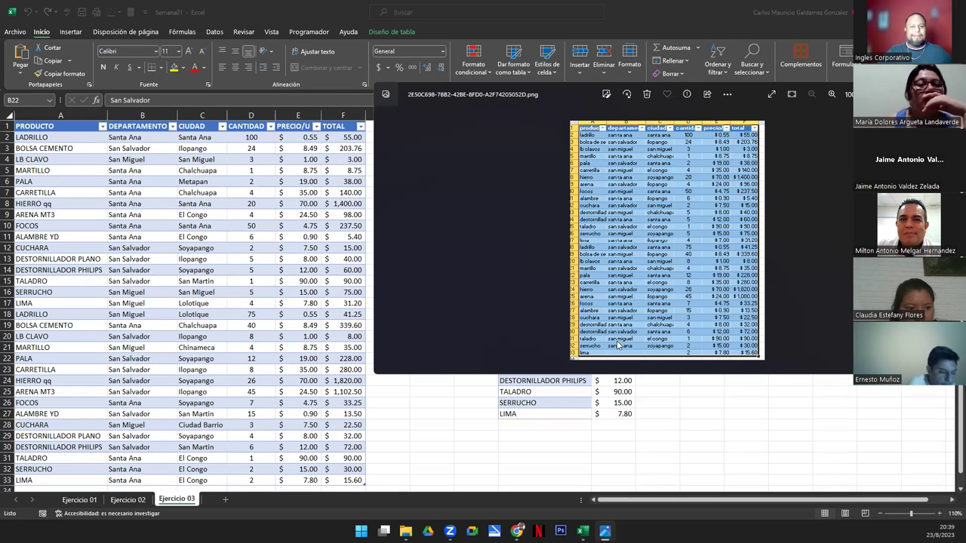
pyautogui.scroll(3, 618, 343)
pyautogui.scroll(2, 647, 323)
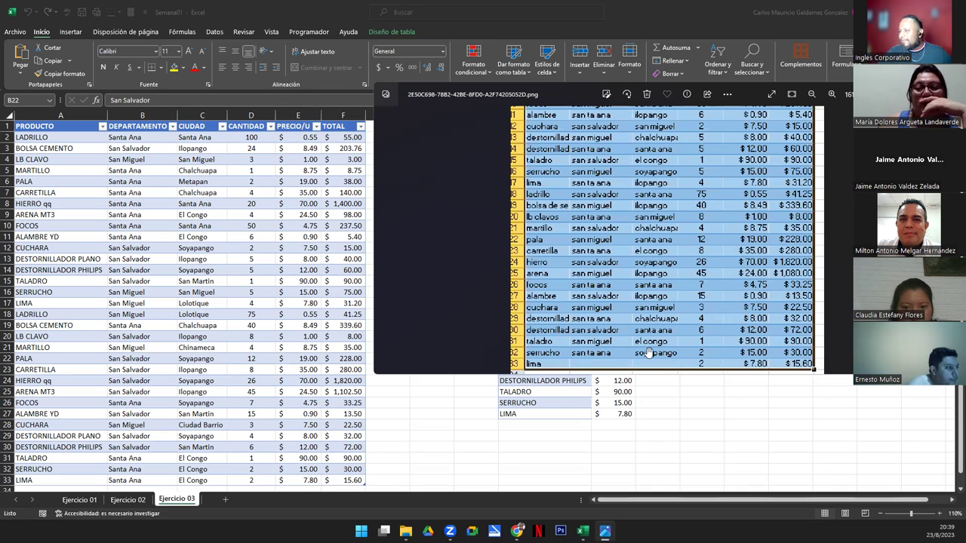
pyautogui.click(606, 94)
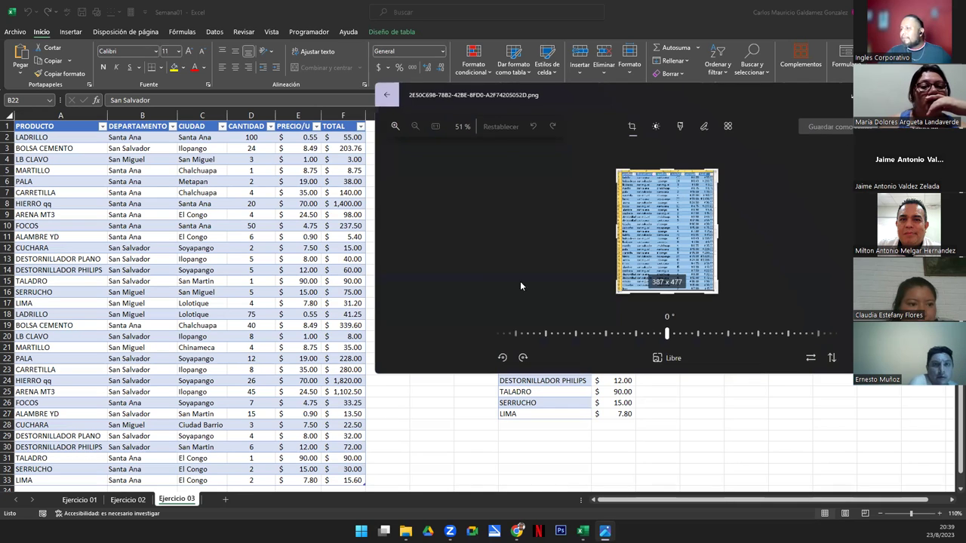
pyautogui.hotkey('alt', 'F4')
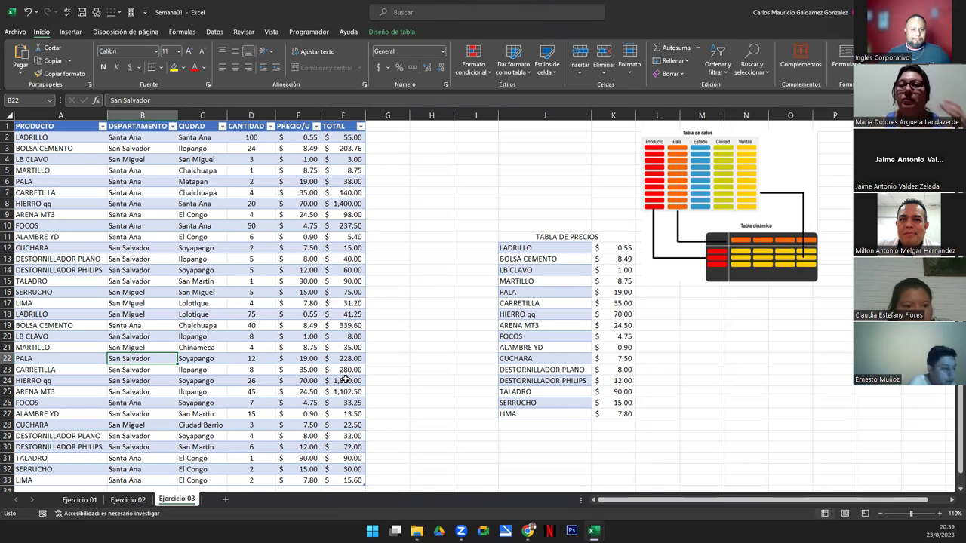
# - Select the product names in A2:A33 to review the PRODUCTO column
pyautogui.click(181, 216)
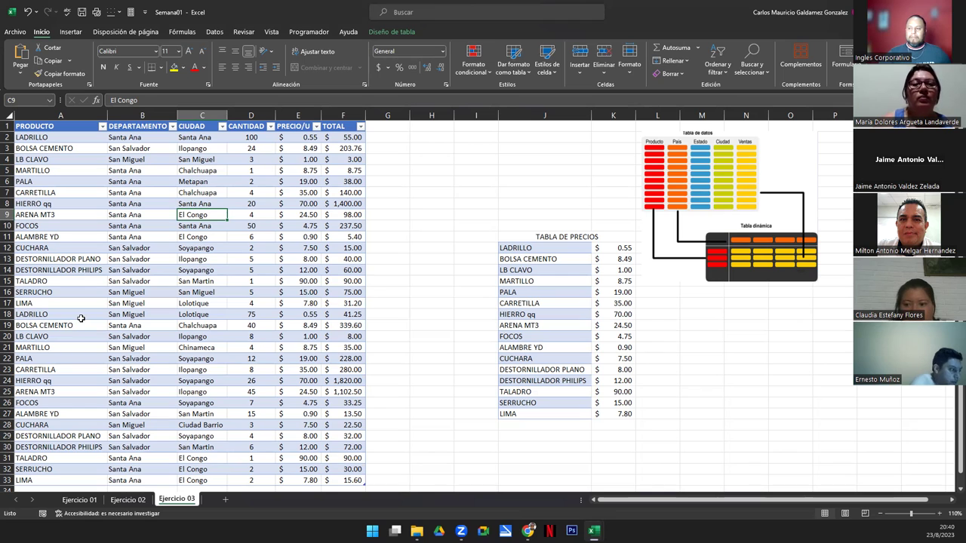
pyautogui.click(171, 305)
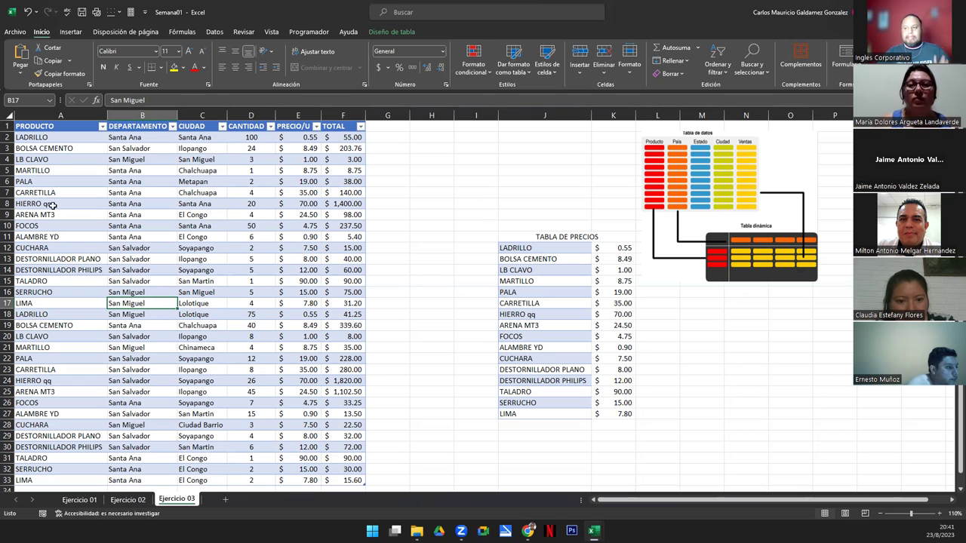
pyautogui.moveTo(54, 140); pyautogui.dragTo(74, 479)
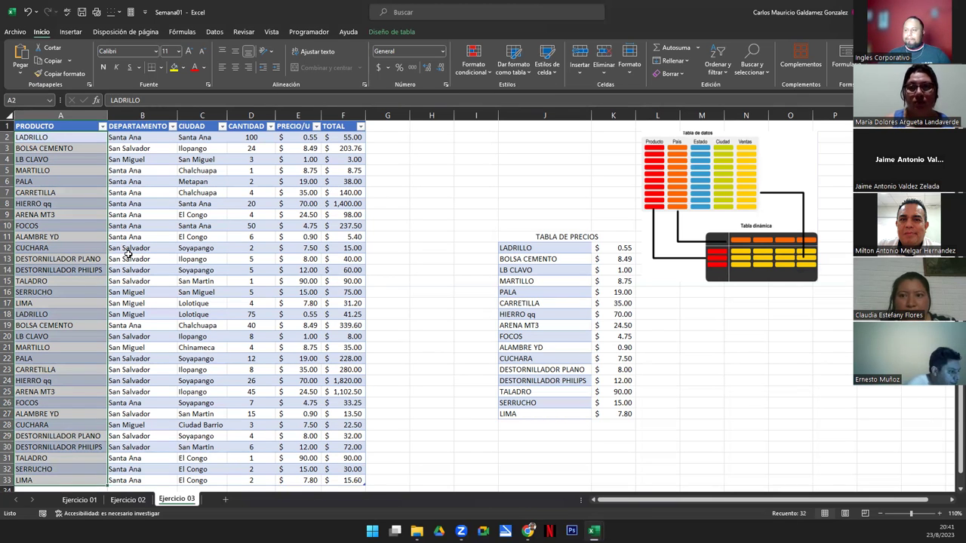
# - Copy the sales records in A2:F33 and paste them twice directly below the table, at A34 and A66
pyautogui.scroll(-1, 130, 256)
pyautogui.scroll(-4, 130, 257)
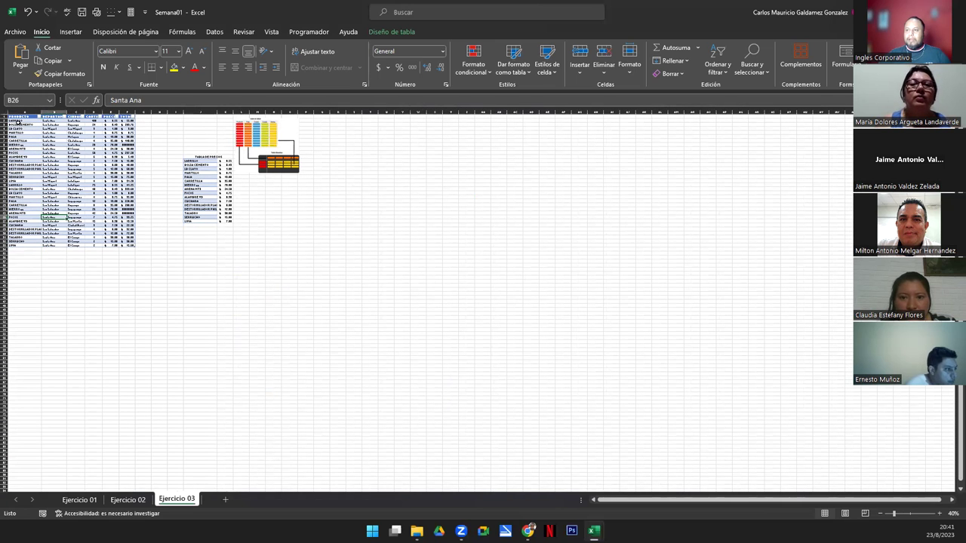
pyautogui.moveTo(17, 121); pyautogui.dragTo(138, 250)
pyautogui.hotkey('ctrl', 'c')
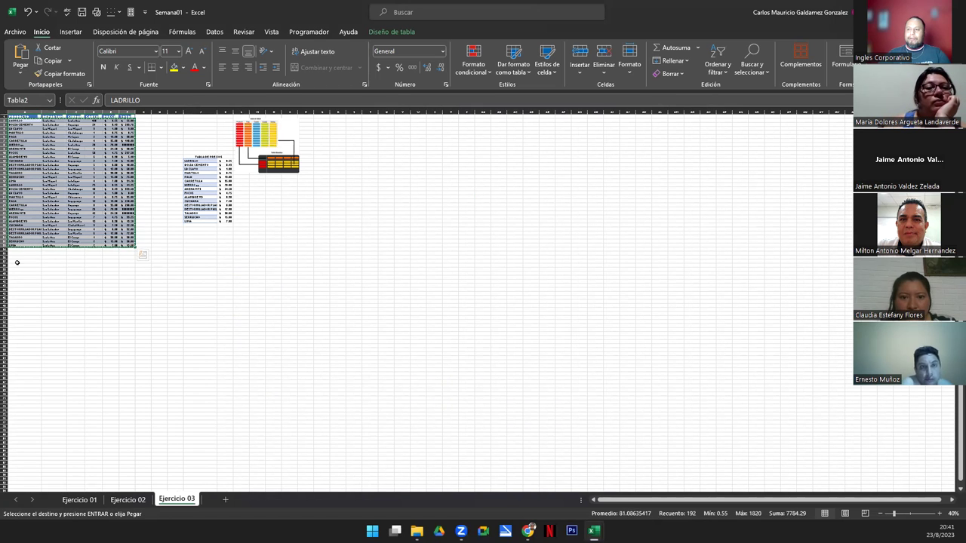
pyautogui.click(15, 250)
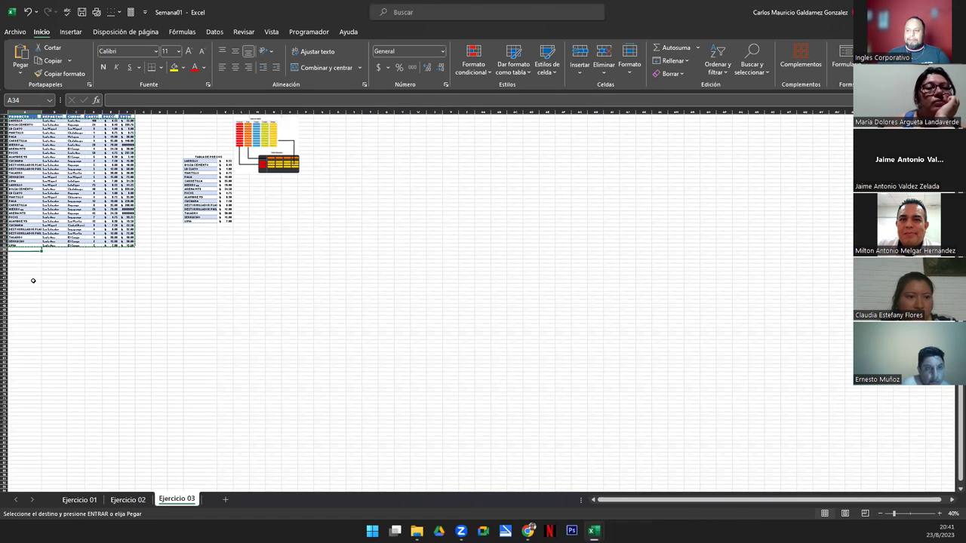
pyautogui.hotkey('ctrl', 'v')
pyautogui.click(27, 379)
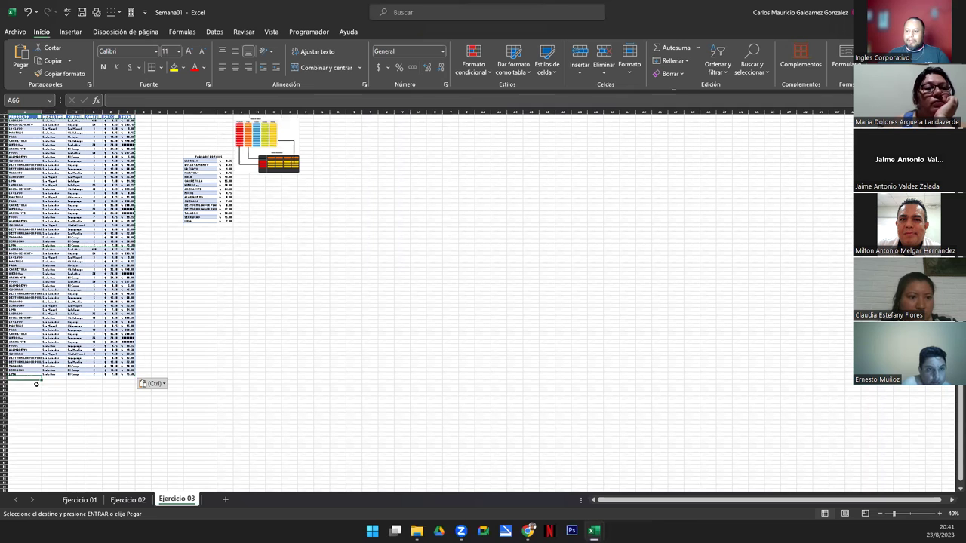
pyautogui.hotkey('ctrl', 'v')
pyautogui.click(31, 346)
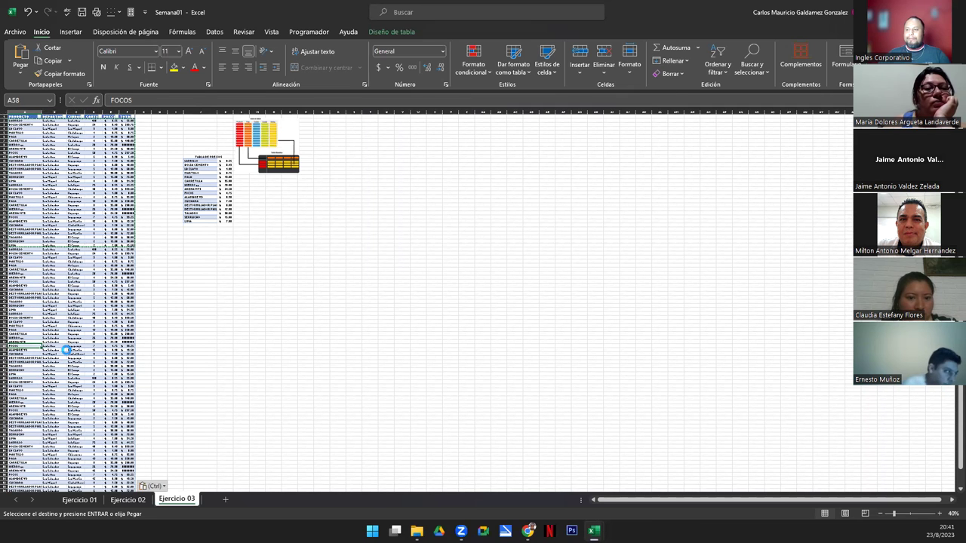
# - Select the whole PRODUCTO column of the extended sales table to check its extent, and cancel the copy selection
pyautogui.keyDown('ctrl'); pyautogui.scroll(-1, 70, 350); pyautogui.keyUp('ctrl')
pyautogui.keyDown('ctrl'); pyautogui.scroll(1, 71, 350); pyautogui.keyUp('ctrl')
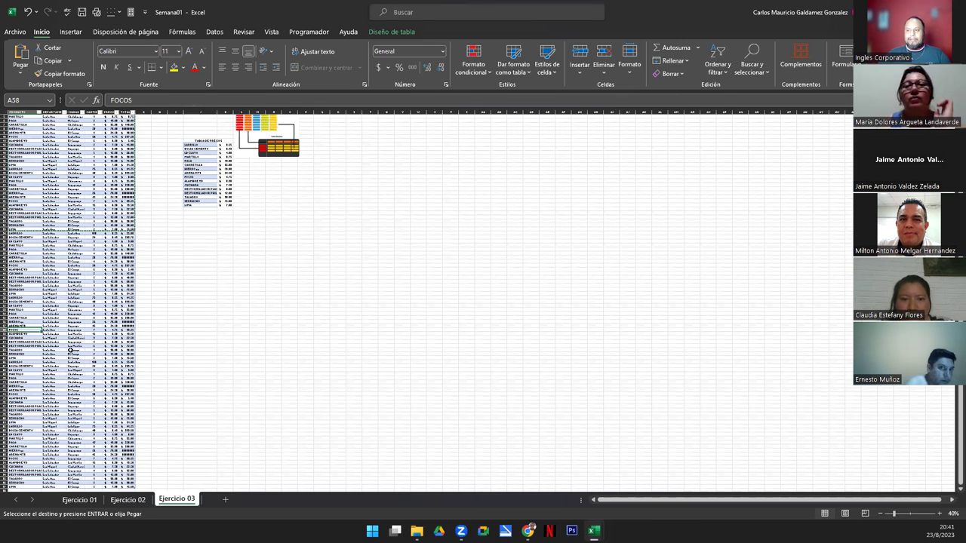
pyautogui.keyDown('ctrl'); pyautogui.scroll(5, 43, 176); pyautogui.keyUp('ctrl')
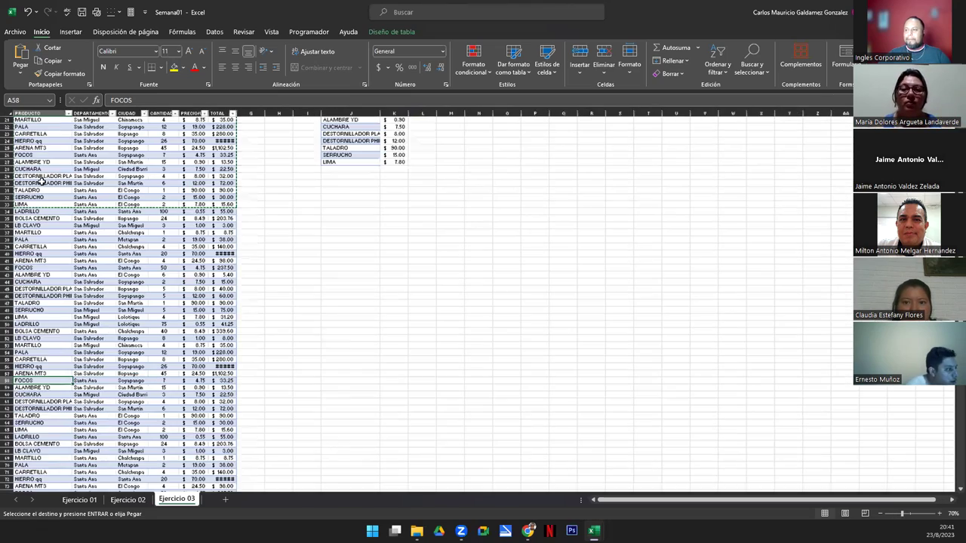
pyautogui.click(35, 139)
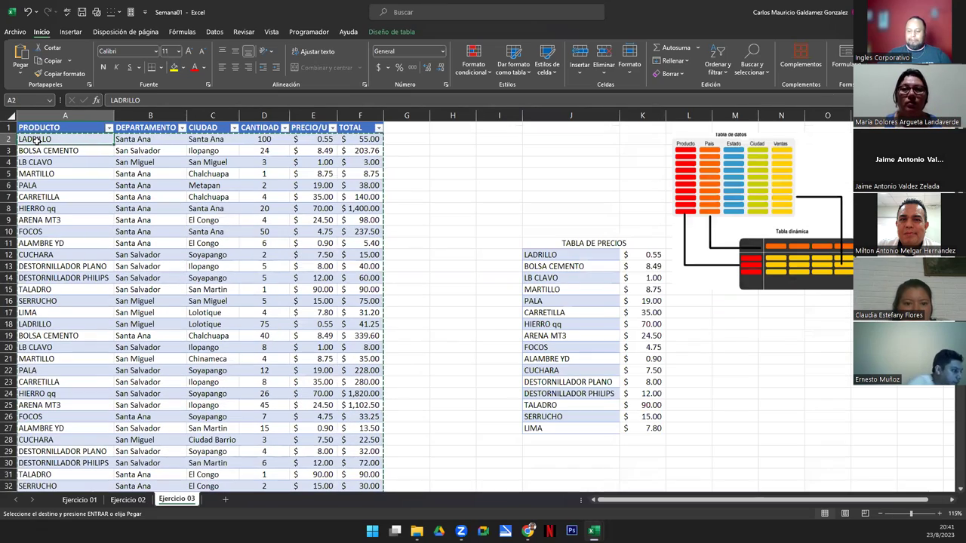
pyautogui.hotkey('ctrl', 'shift', 'Down')
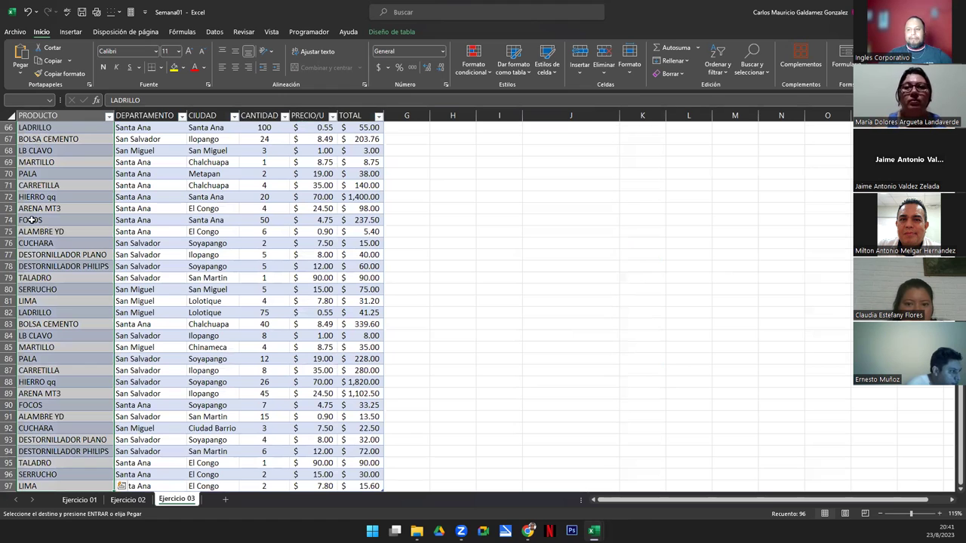
pyautogui.scroll(20, 89, 334)
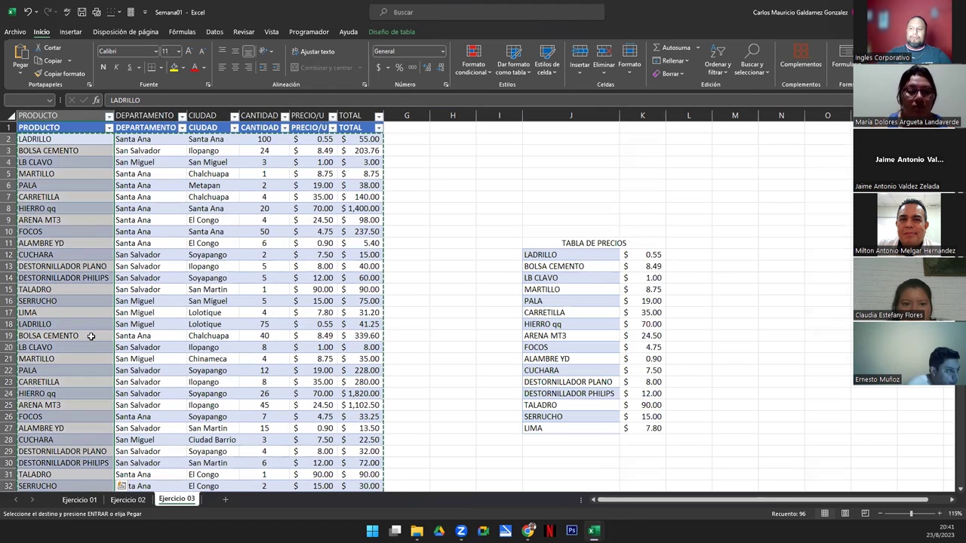
pyautogui.click(137, 232)
pyautogui.press('Escape')
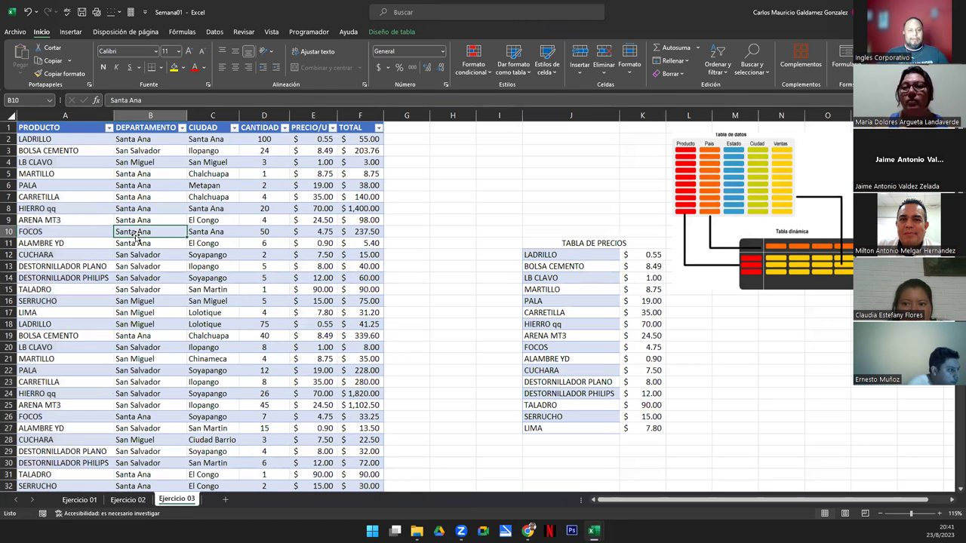
# - Select the sales records from A2 to F32 and narrow the selection to the product names in A2:A33
pyautogui.moveTo(77, 140); pyautogui.dragTo(361, 481)
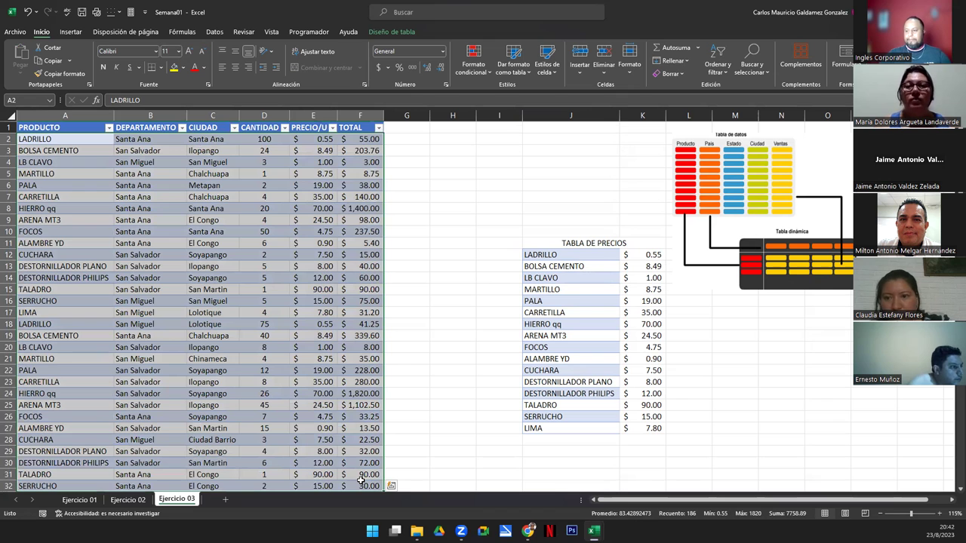
pyautogui.hotkey('shift', 'Left')
pyautogui.hotkey('shift', 'Left')
pyautogui.hotkey('shift', 'Left')
pyautogui.hotkey('shift', 'Left')
pyautogui.hotkey('shift', 'Left')
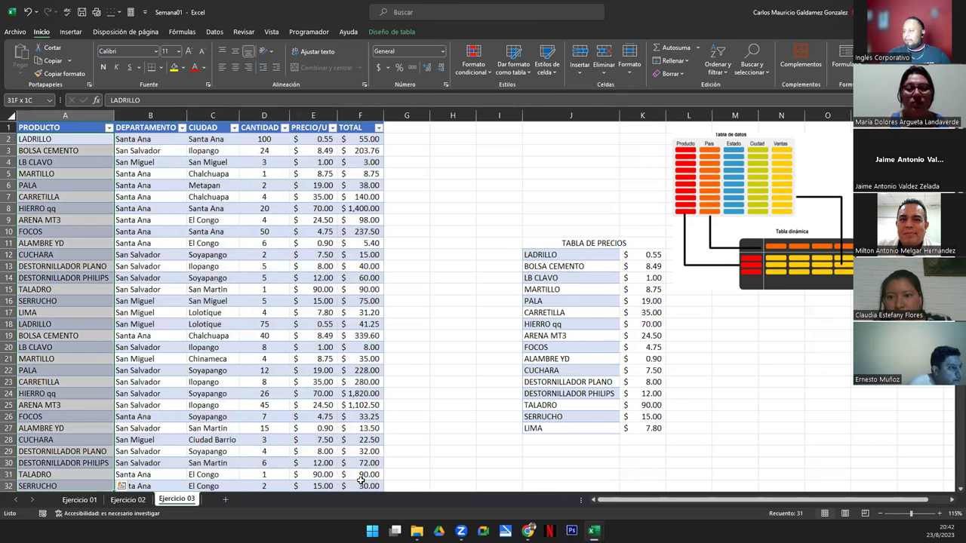
pyautogui.hotkey('shift', 'Down')
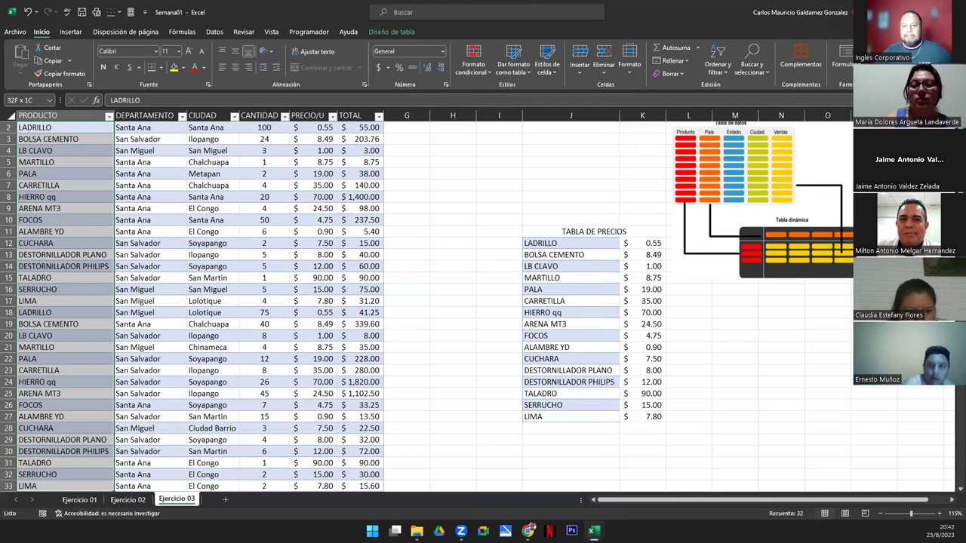
pyautogui.click(174, 288)
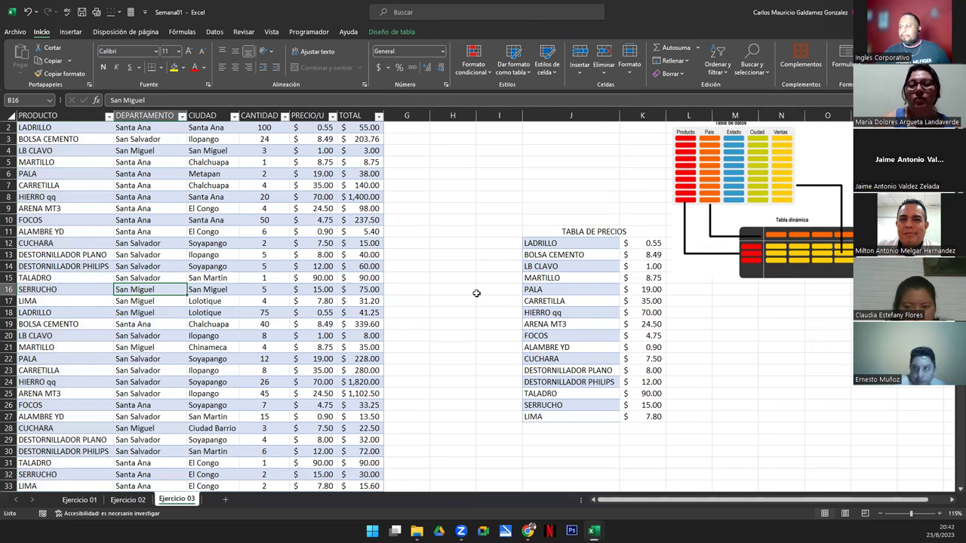
# - Move the TABLA DE PRECIOS list with its title from J11 to H2 and fit column H to its contents
pyautogui.click(543, 233)
pyautogui.moveTo(570, 271); pyautogui.dragTo(589, 419)
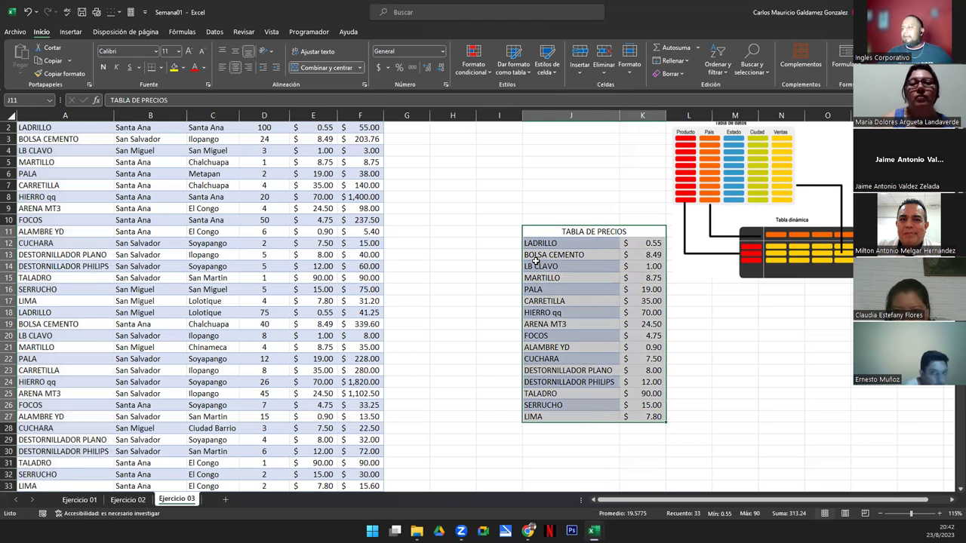
pyautogui.scroll(1, 408, 305)
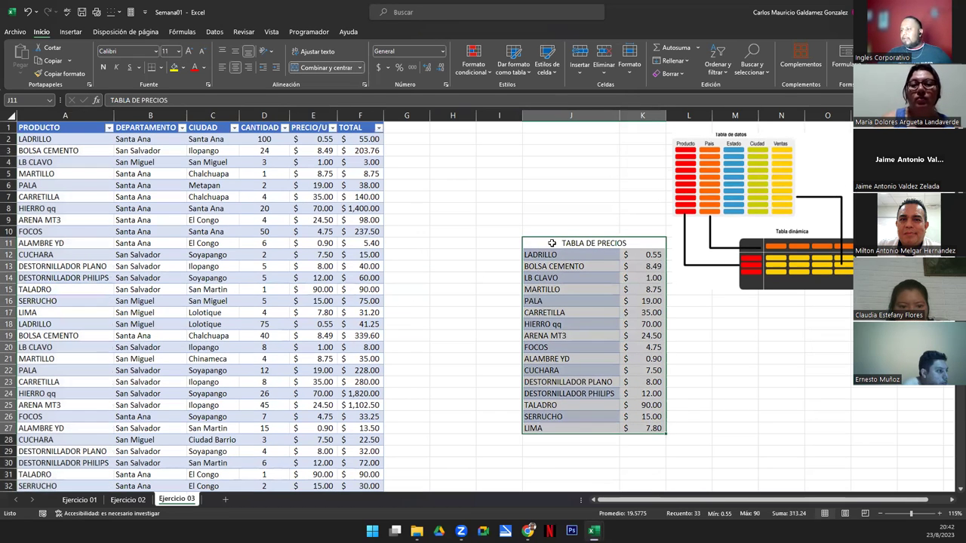
pyautogui.moveTo(549, 238); pyautogui.dragTo(457, 134)
pyautogui.doubleClick(476, 115)
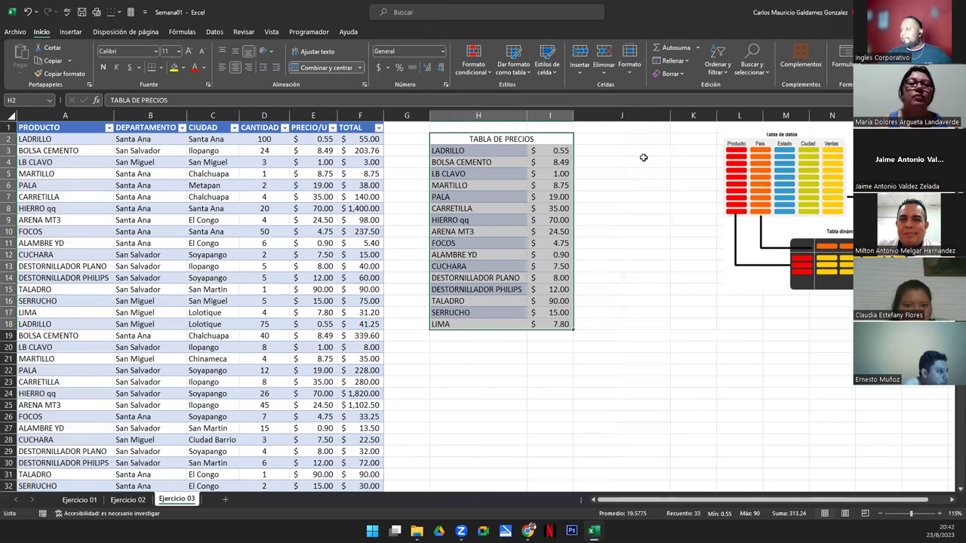
# - Delete the empty column J and place the pivot table diagram picture right beside the price list
pyautogui.rightClick(659, 116)
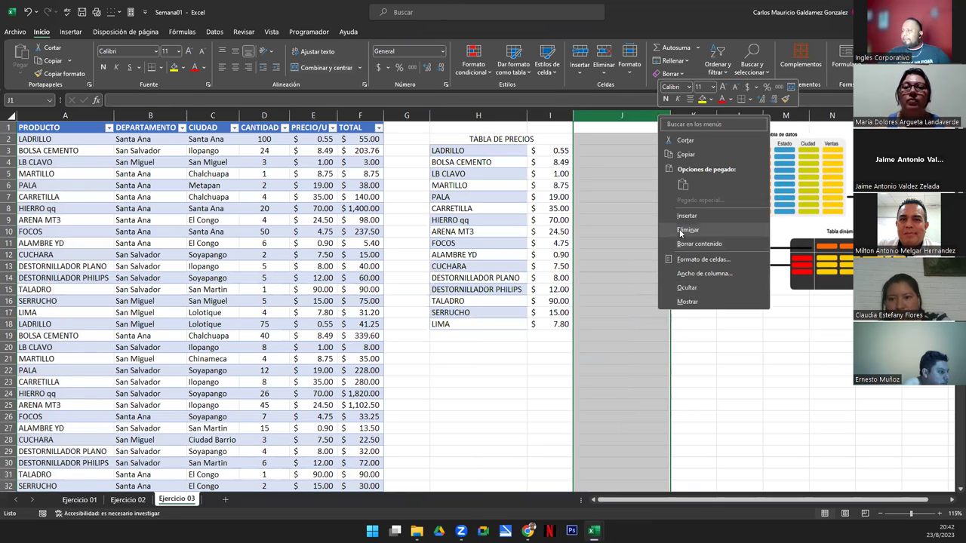
pyautogui.click(681, 233)
pyautogui.click(714, 209)
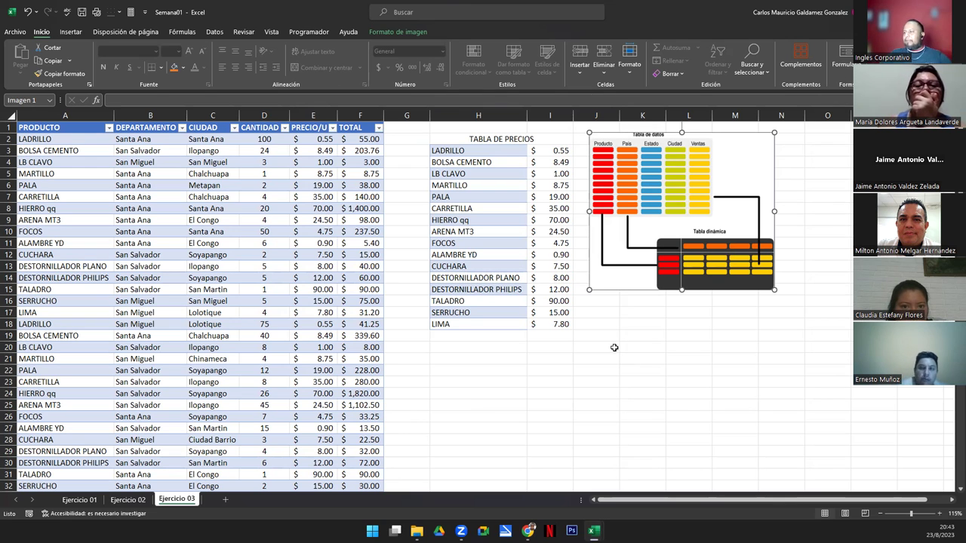
pyautogui.click(596, 313)
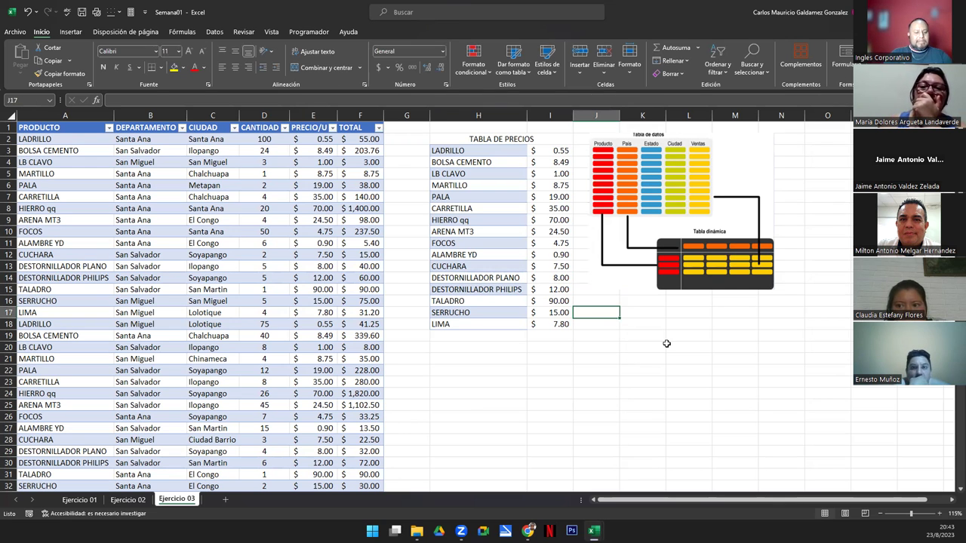
pyautogui.write('crear taba')
pyautogui.press('BackSpace')
pyautogui.press('BackSpace')
pyautogui.press('BackSpace')
pyautogui.press('BackSpace')
pyautogui.press('BackSpace')
pyautogui.press('Escape')
# - Enter the instruction "CREAR TABLA DINAMICA PRODUCTO POR DEPARTAMENTO" in cell K17 below the diagram
pyautogui.press('Right')
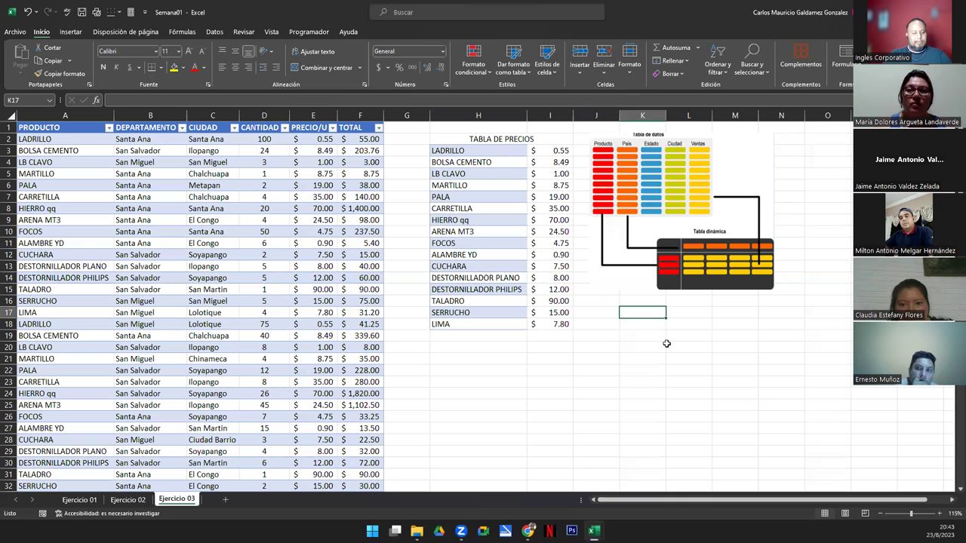
pyautogui.write('CREAR TABLA DINAMICA ')
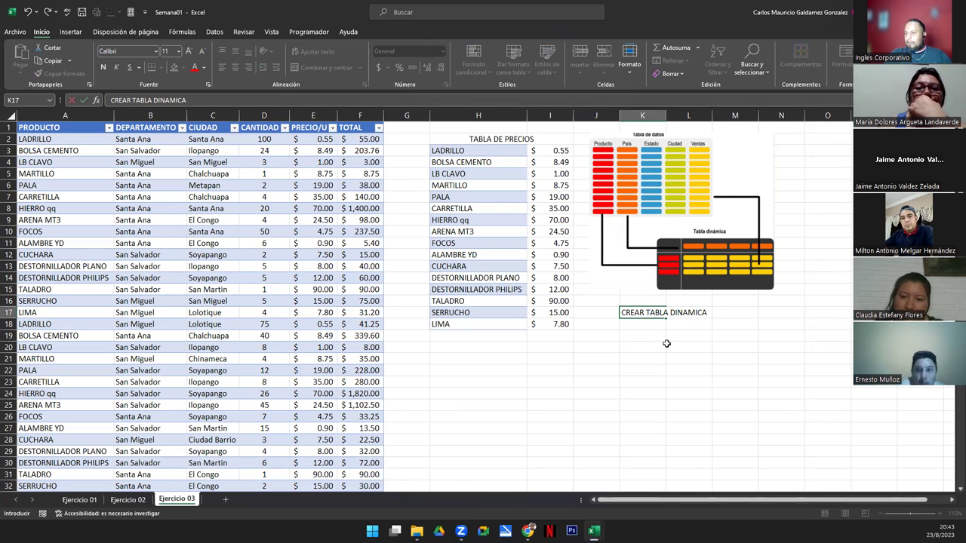
pyautogui.write('PRODCU')
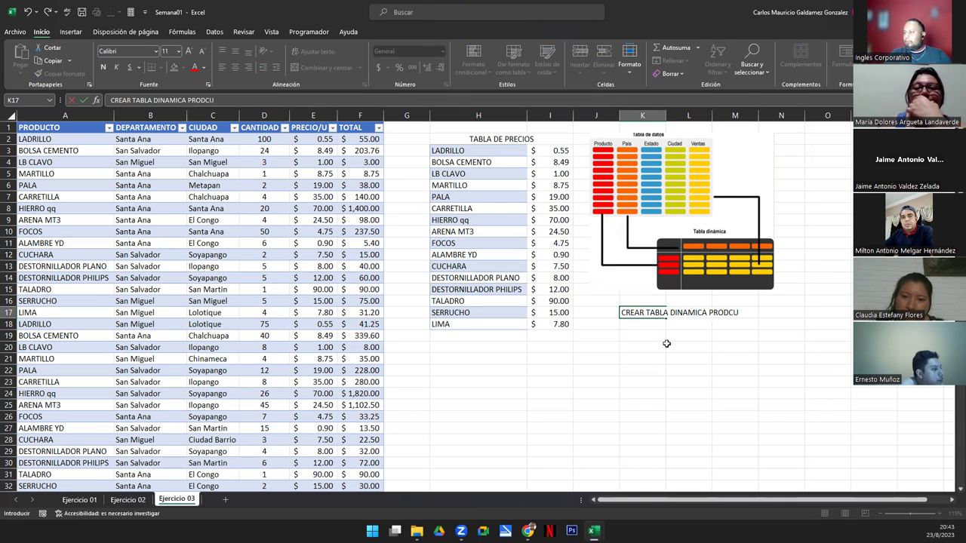
pyautogui.press('BackSpace')
pyautogui.press('BackSpace')
pyautogui.press('BackSpace')
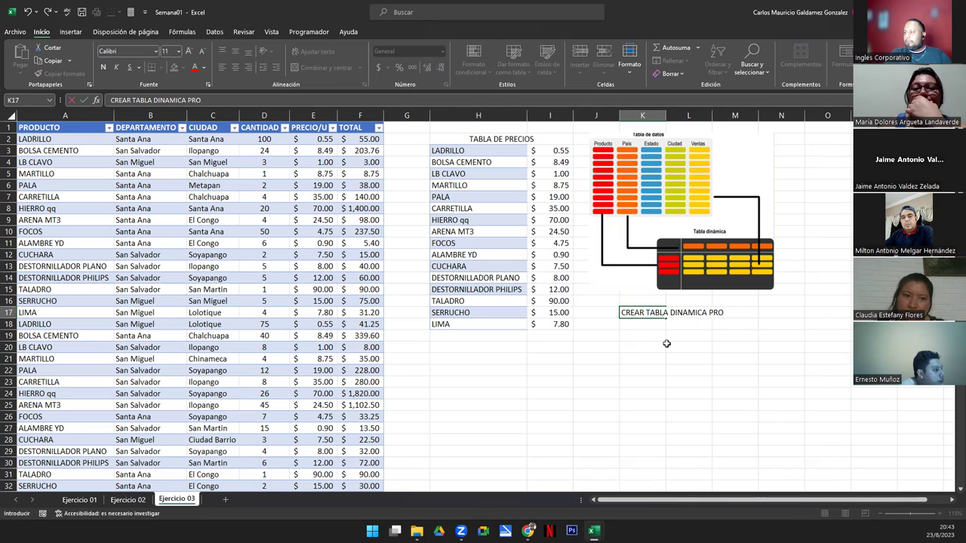
pyautogui.write('DUCTO POR DEPARTAMENTO')
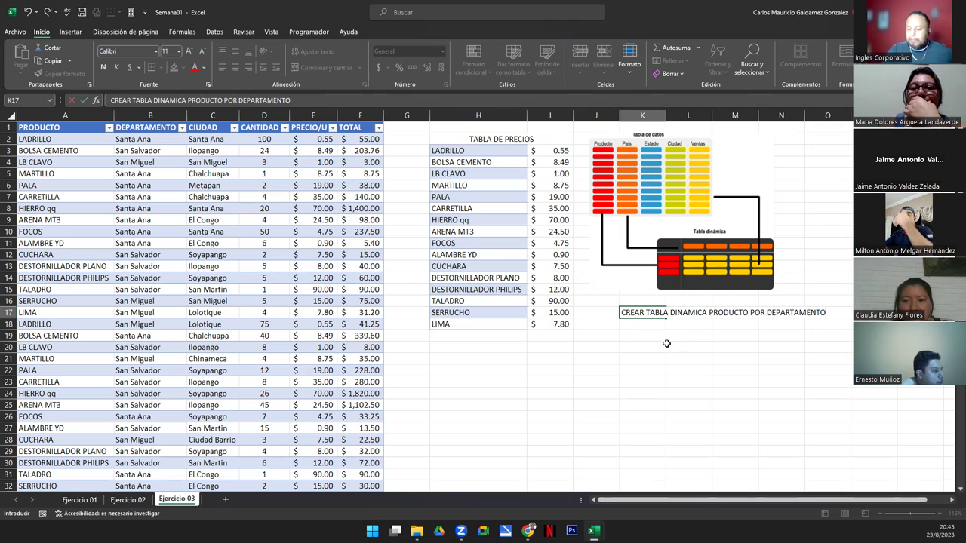
pyautogui.press('Return')
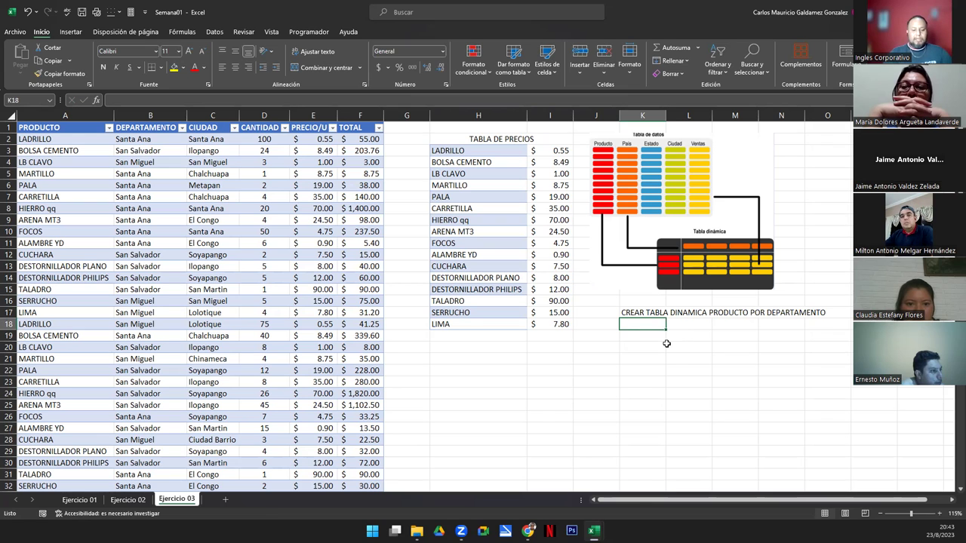
# - Enter the second instruction "CREAR TABLA DINAMICA DEPARTAMENTO-CIUDAD POR CANTIDAD" in cell K18
pyautogui.write('CREAR ')
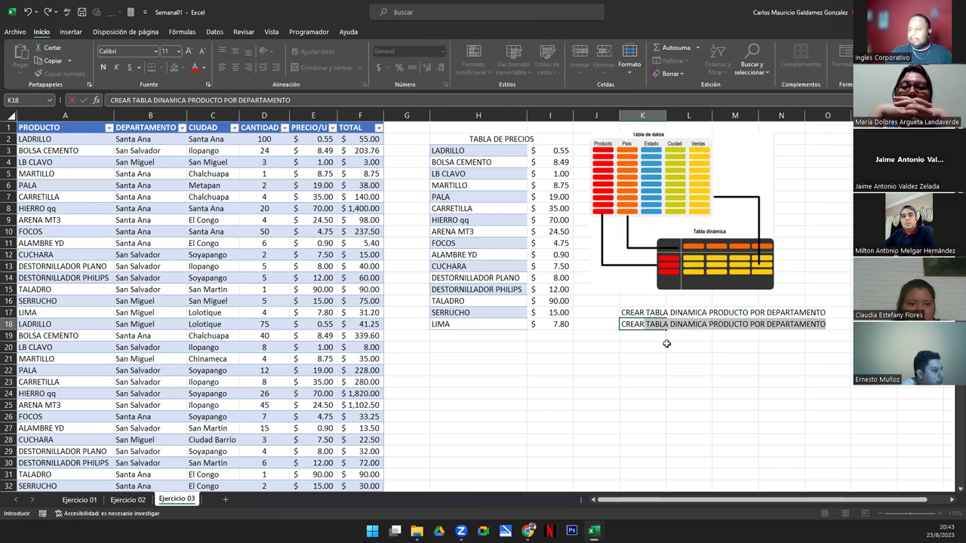
pyautogui.write('TABLA ')
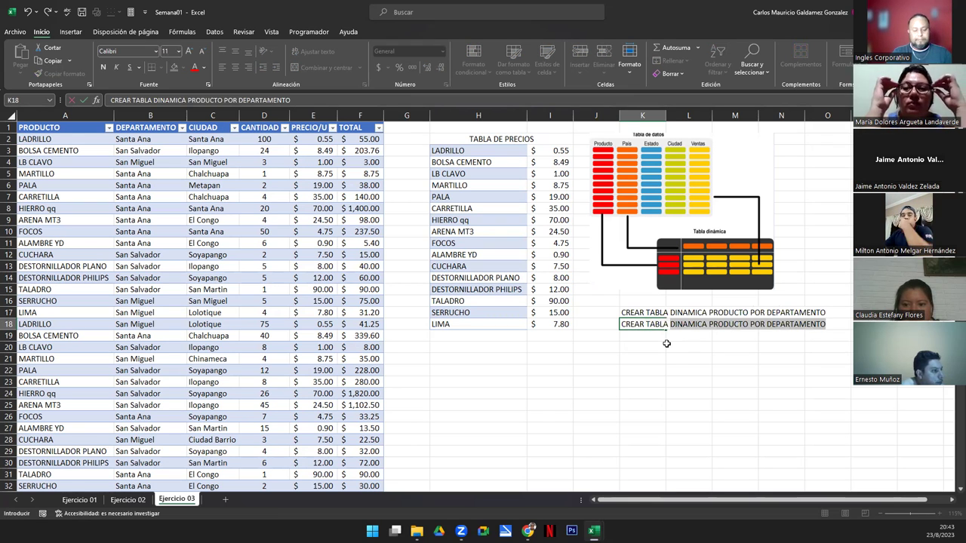
pyautogui.write('DINAMICA ')
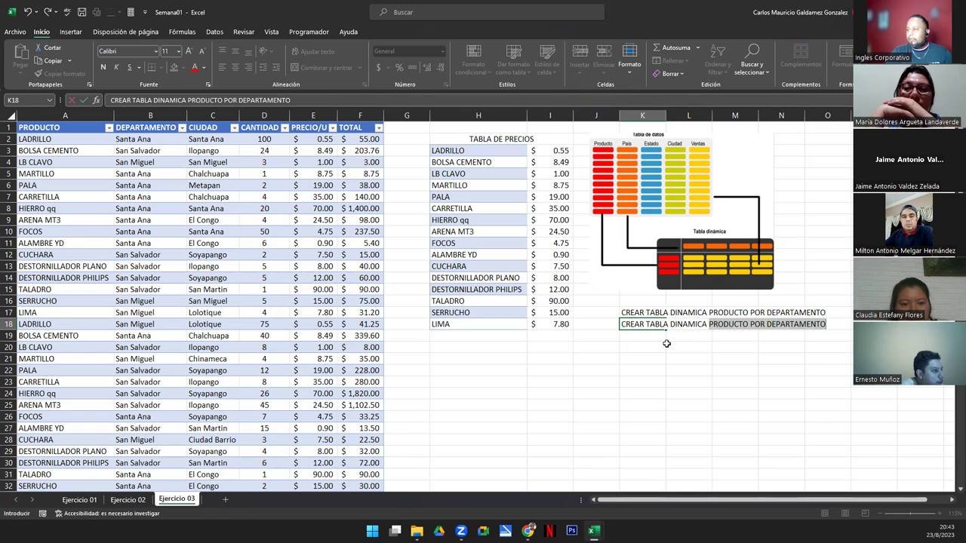
pyautogui.write('D')
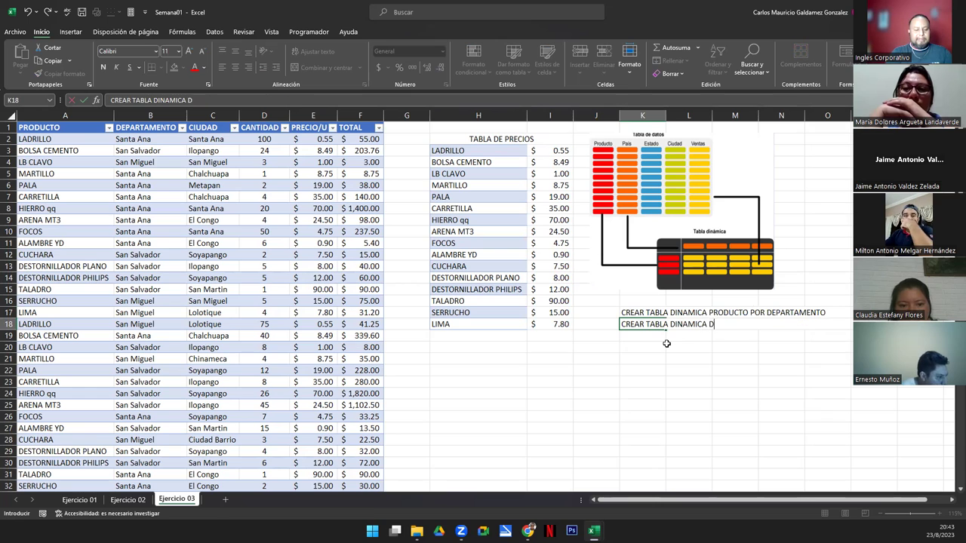
pyautogui.write('EPARTAMENTO')
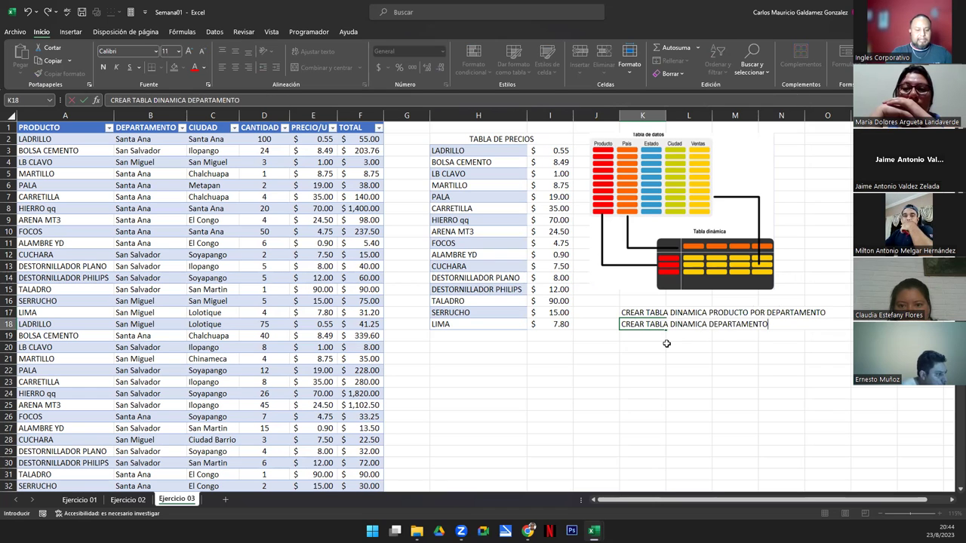
pyautogui.write('-CIUDAD P')
pyautogui.write('O')
pyautogui.press('BackSpace')
pyautogui.write('IUDAD POR')
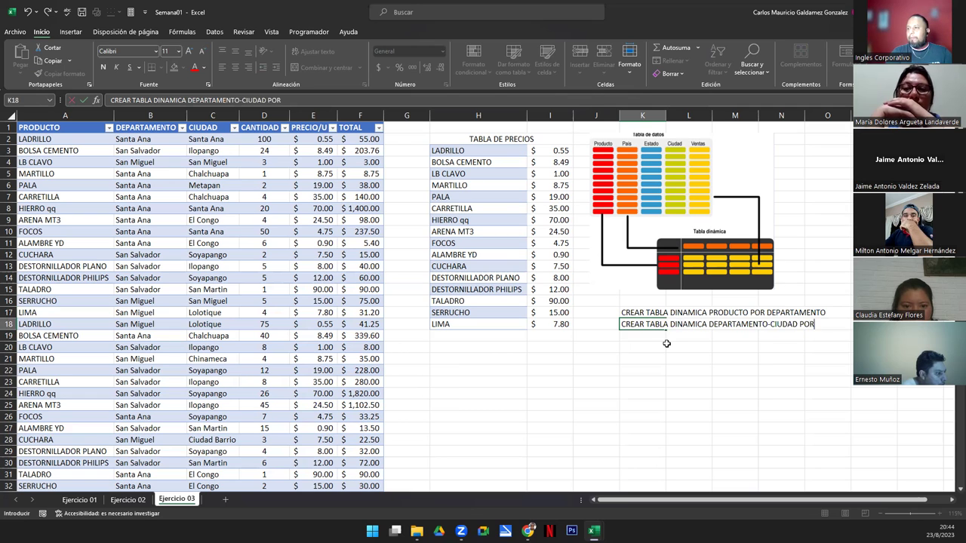
pyautogui.write(' CANTIDAD')
pyautogui.press('Return')
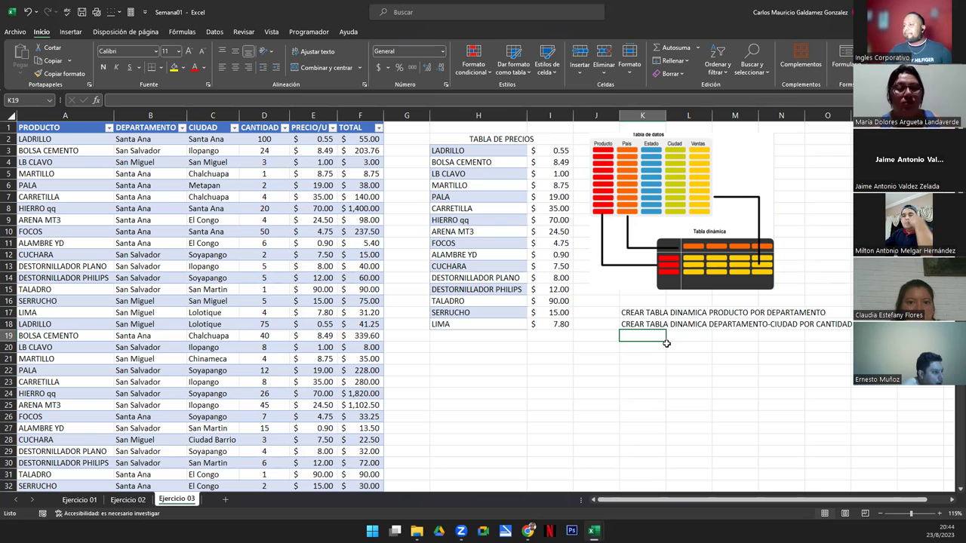
# - Enter the label "TABLA 1" in cell H21 below the price list
pyautogui.click(450, 361)
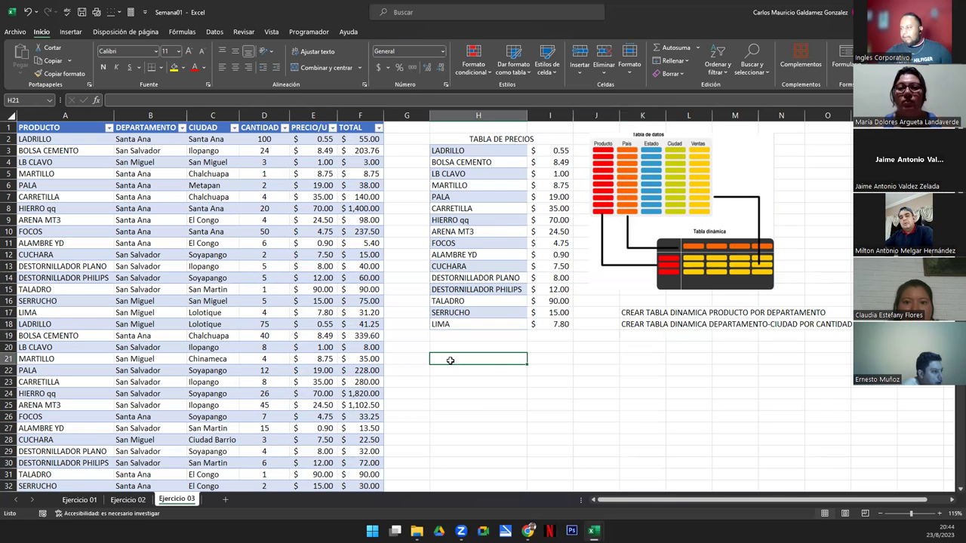
pyautogui.click(951, 489)
pyautogui.moveTo(951, 489); pyautogui.dragTo(951, 490)
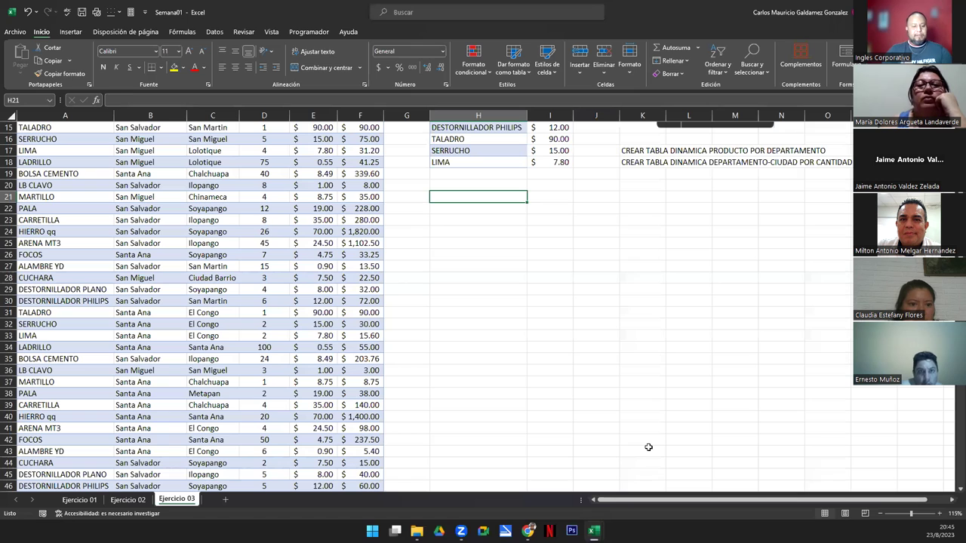
pyautogui.write('tab')
pyautogui.press('BackSpace')
pyautogui.press('BackSpace')
pyautogui.press('BackSpace')
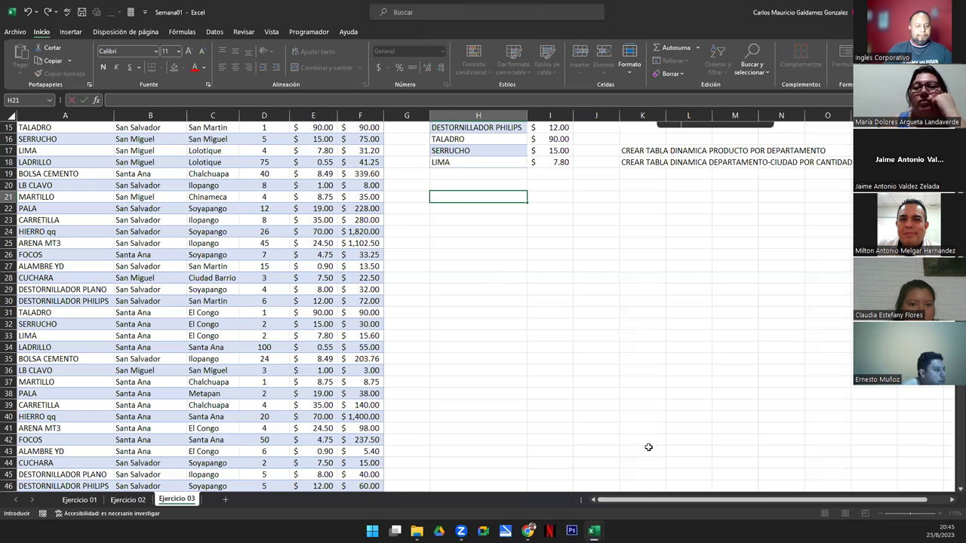
pyautogui.write('TABLA 1')
pyautogui.press('Return')
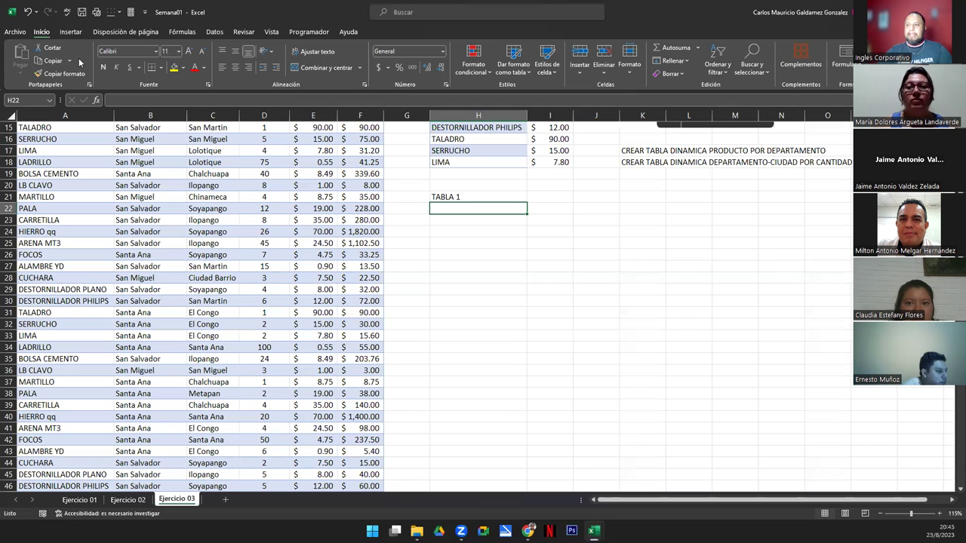
# - Start a pivot table from cell H22 and set its source to all records of the sales table, Tabla2
pyautogui.click(70, 33)
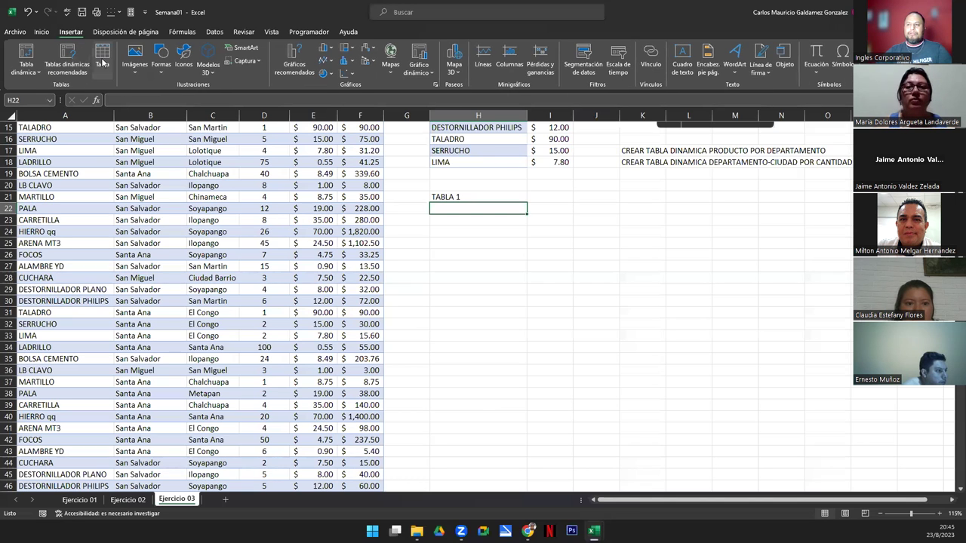
pyautogui.click(27, 51)
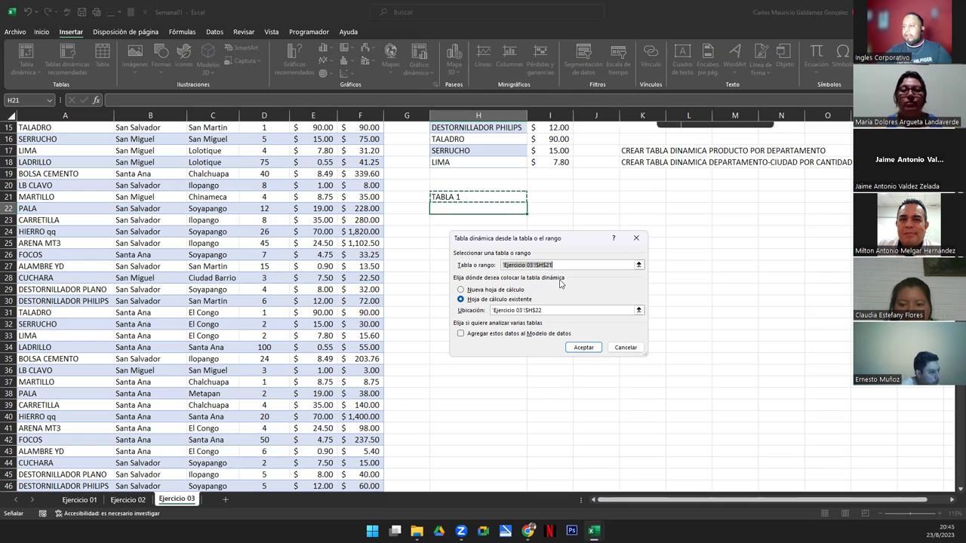
pyautogui.click(639, 265)
pyautogui.scroll(5, 199, 258)
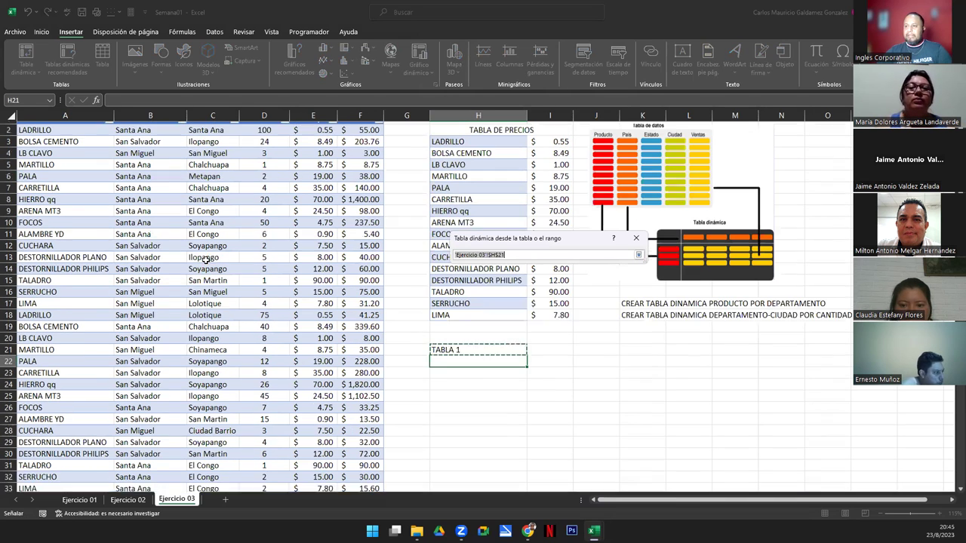
pyautogui.click(54, 140)
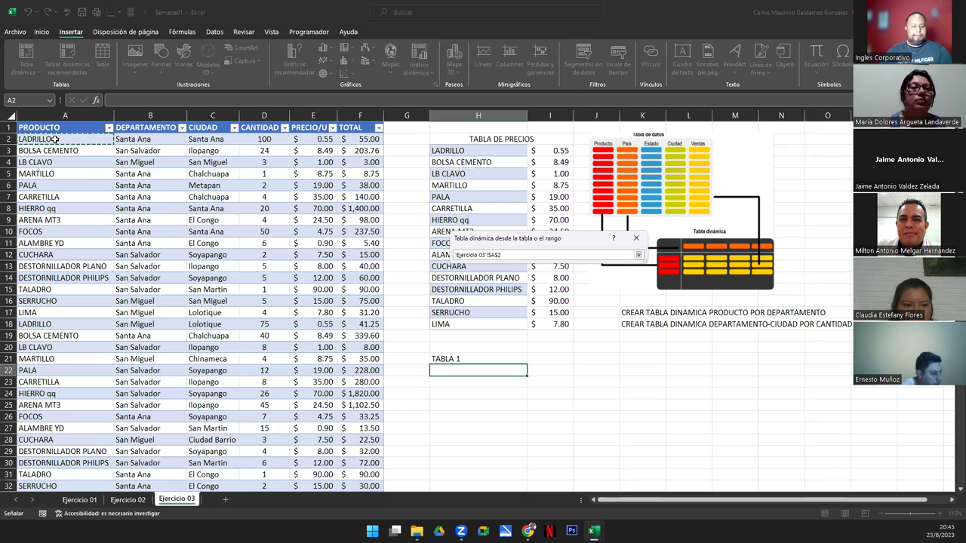
pyautogui.hotkey('shift', 'Right')
pyautogui.hotkey('shift', 'Right')
pyautogui.hotkey('shift', 'Right')
pyautogui.hotkey('shift', 'Right')
pyautogui.hotkey('shift', 'Right')
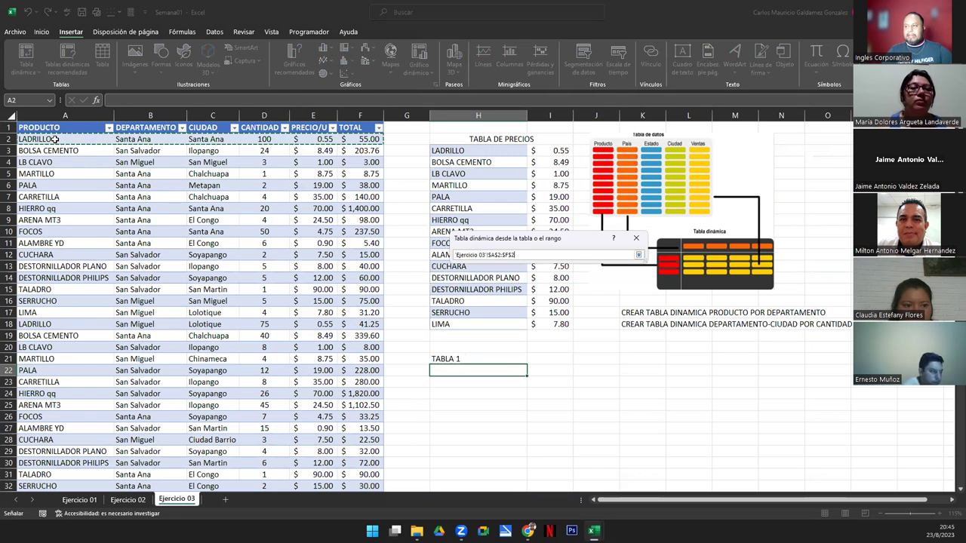
pyautogui.hotkey('ctrl', 'shift', 'Down')
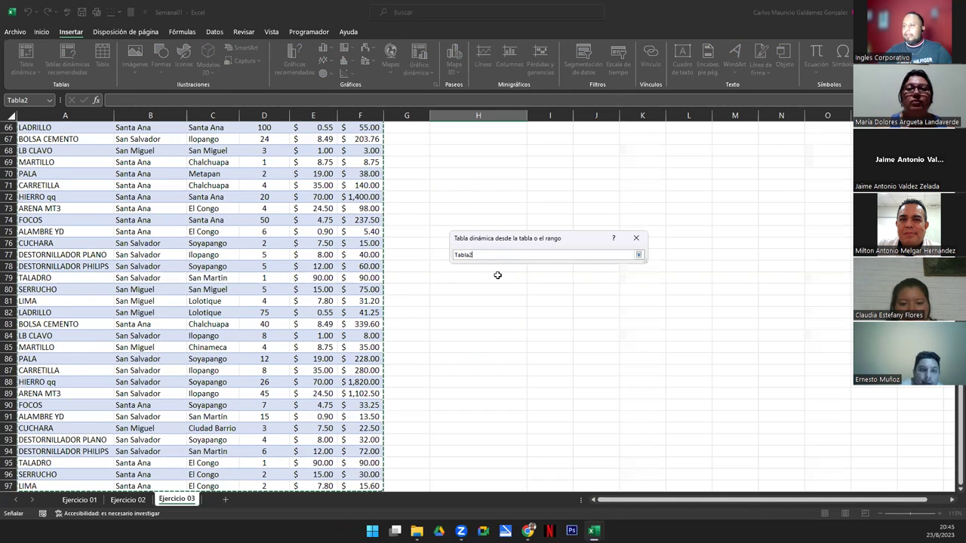
pyautogui.scroll(20, 448, 267)
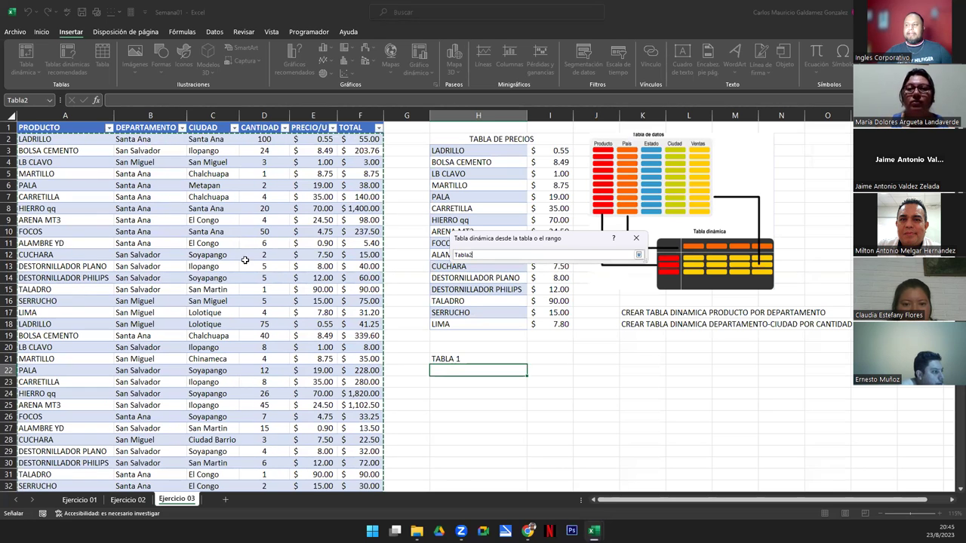
pyautogui.click(638, 256)
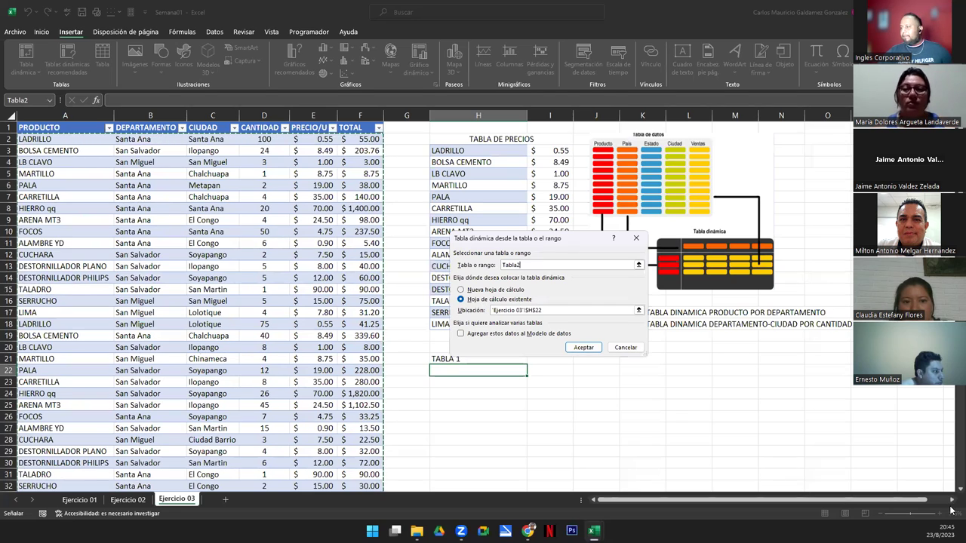
# - Create the pivot table on the existing Ejercicio 03 sheet at cell H22, under the TABLA 1 label
pyautogui.scroll(-2, 951, 492)
pyautogui.scroll(-2, 951, 493)
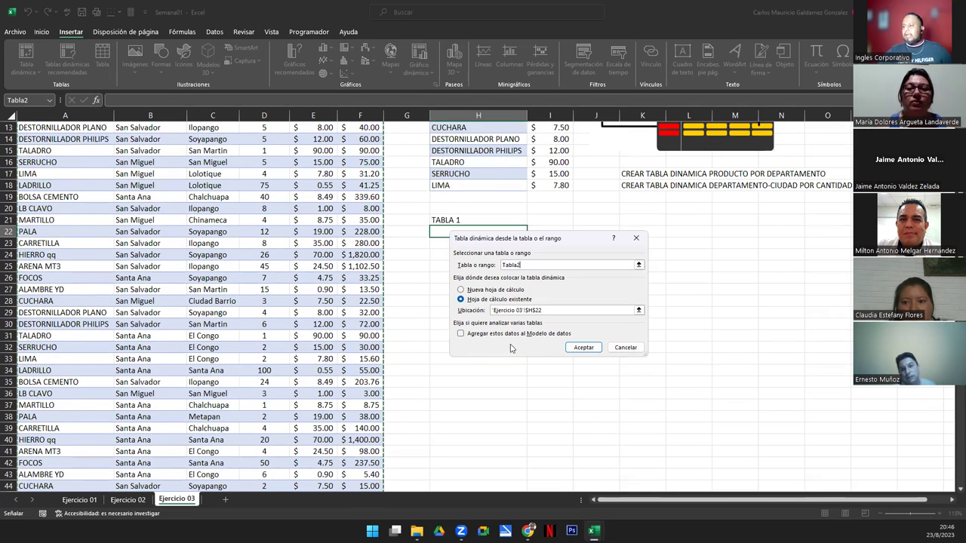
pyautogui.click(583, 347)
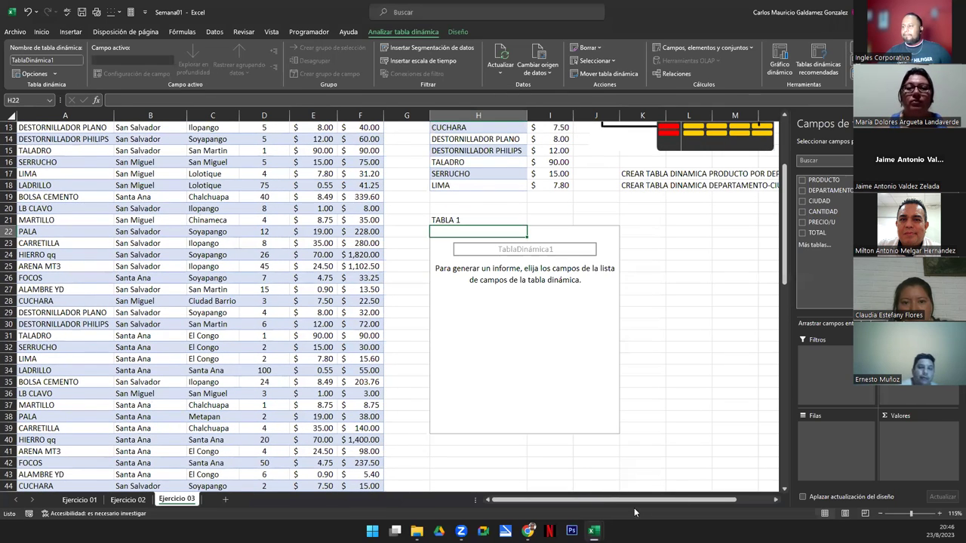
# - Add the PRODUCTO field to the rows of the pivot table
pyautogui.click(775, 502)
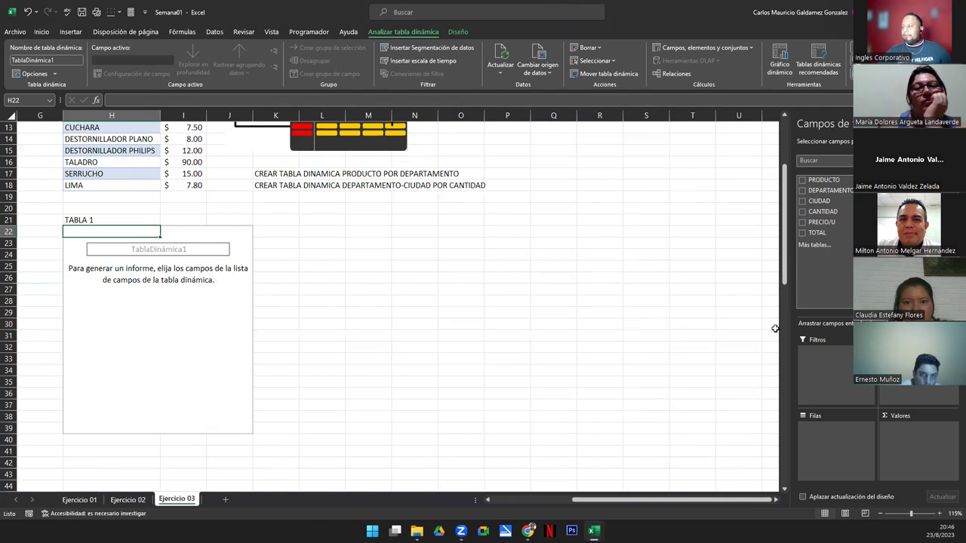
pyautogui.moveTo(785, 281); pyautogui.dragTo(785, 290)
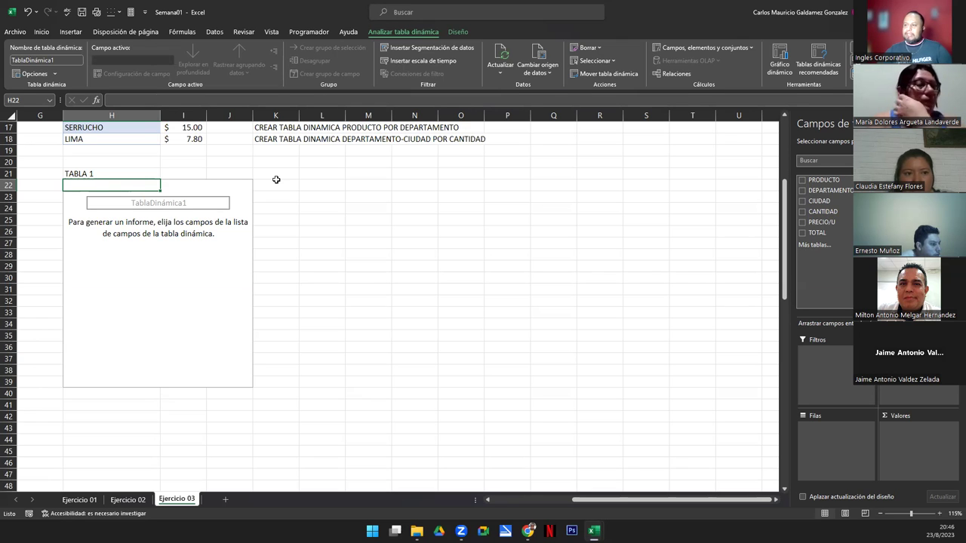
pyautogui.scroll(5, 276, 179)
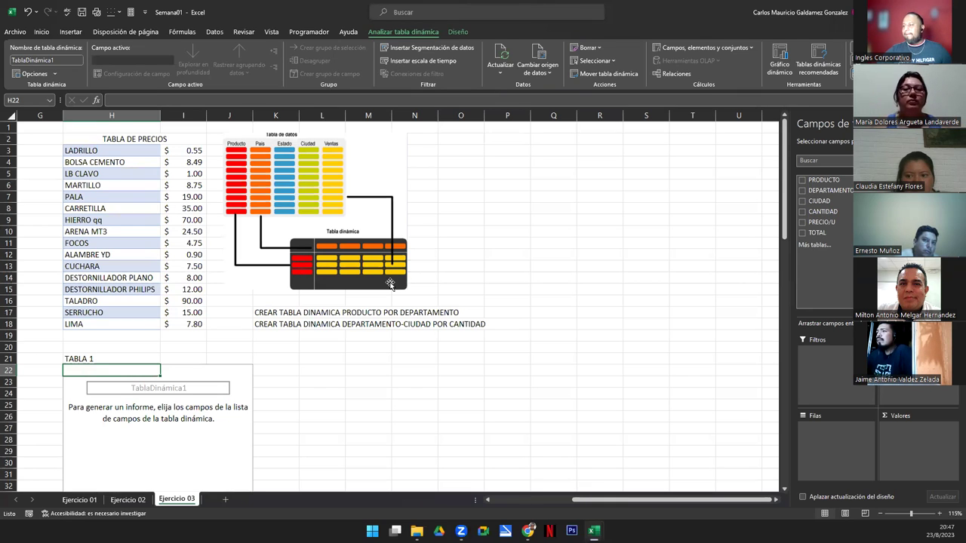
pyautogui.moveTo(819, 180); pyautogui.dragTo(828, 443)
pyautogui.moveTo(785, 242); pyautogui.dragTo(791, 273)
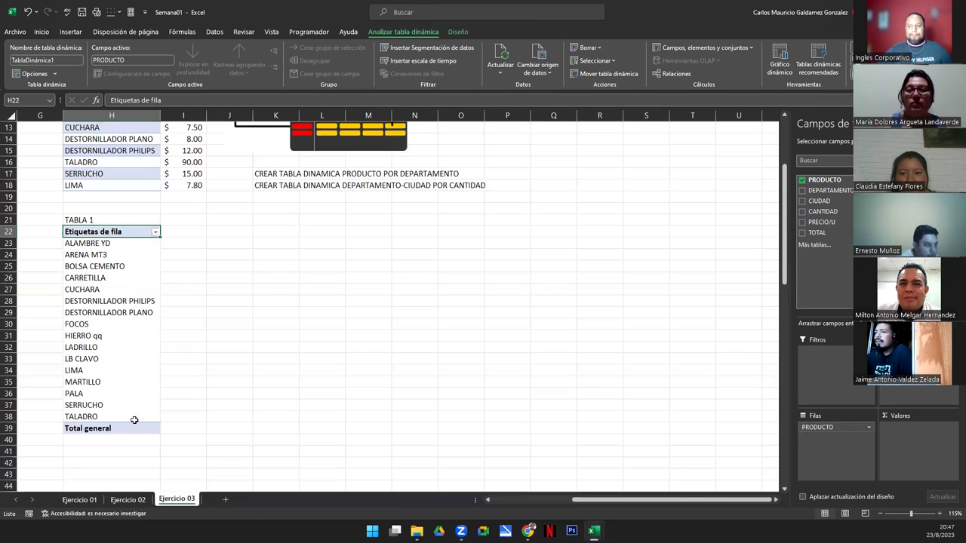
# - Add the DEPARTAMENTO field to the columns of the pivot table
pyautogui.moveTo(785, 279); pyautogui.dragTo(783, 230)
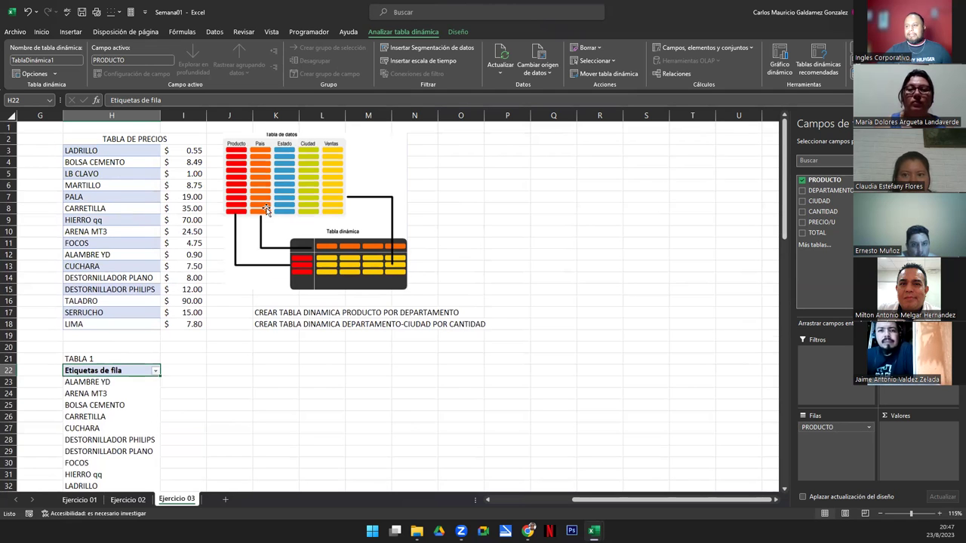
pyautogui.moveTo(583, 499); pyautogui.dragTo(504, 500)
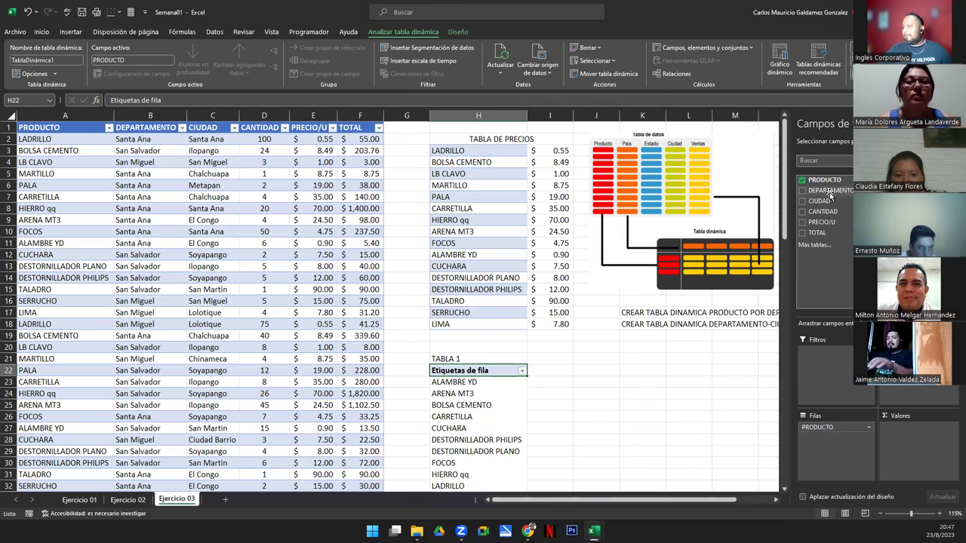
pyautogui.click(803, 190)
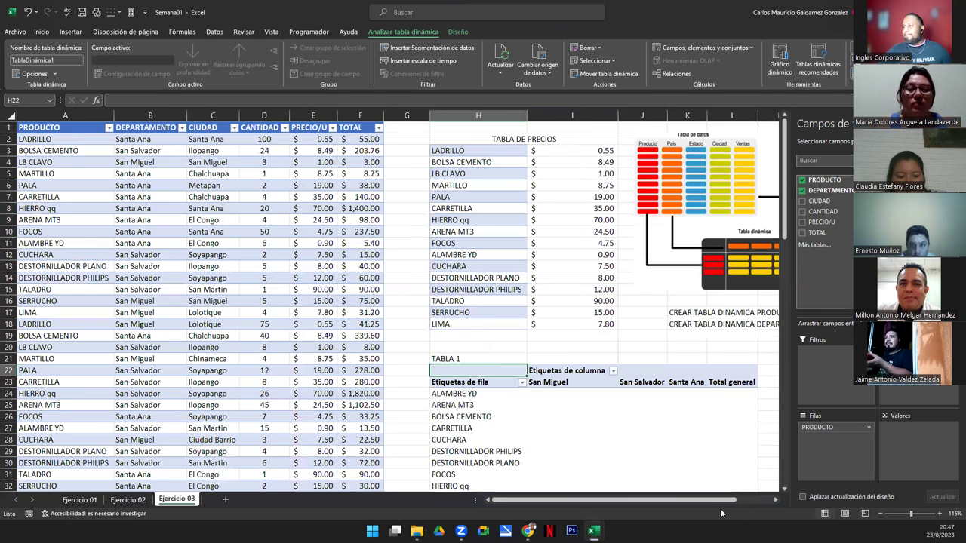
pyautogui.click(775, 502)
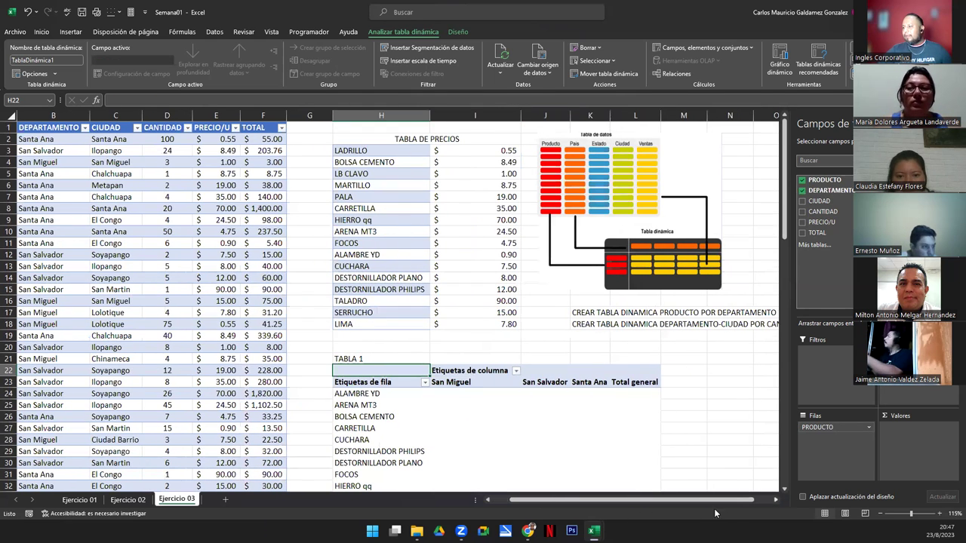
# - Add the TOTAL field to the values of the pivot table, summarized as a sum
pyautogui.moveTo(701, 500); pyautogui.dragTo(731, 504)
pyautogui.moveTo(778, 234); pyautogui.dragTo(791, 297)
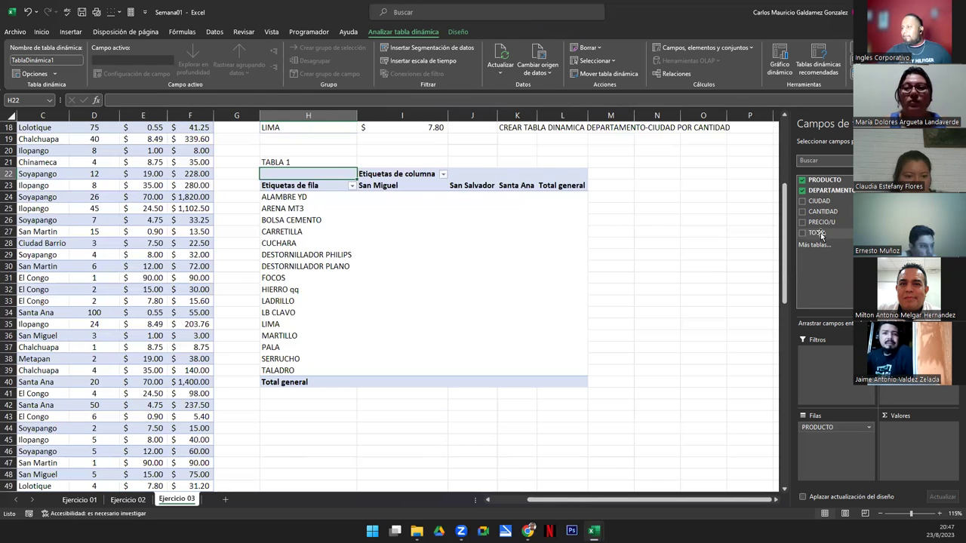
pyautogui.moveTo(825, 235); pyautogui.dragTo(901, 442)
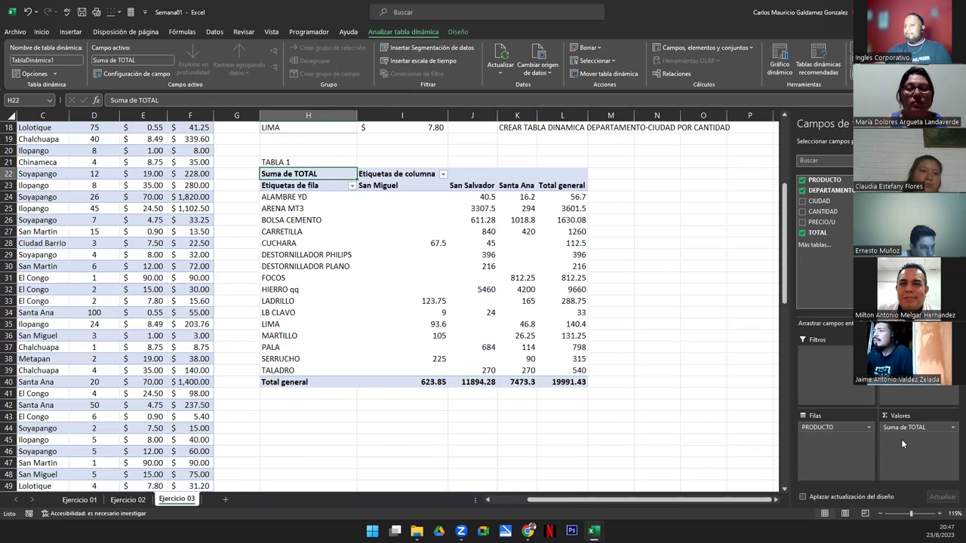
# - Apply the dollar accounting format with two decimals to the pivot table's values and totals, I24:L40
pyautogui.moveTo(378, 197); pyautogui.dragTo(575, 383)
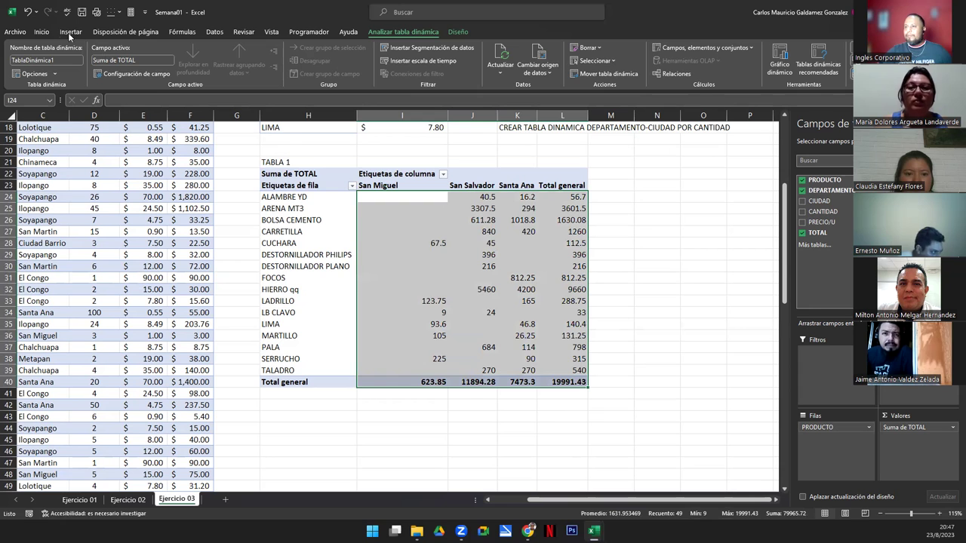
pyautogui.click(43, 33)
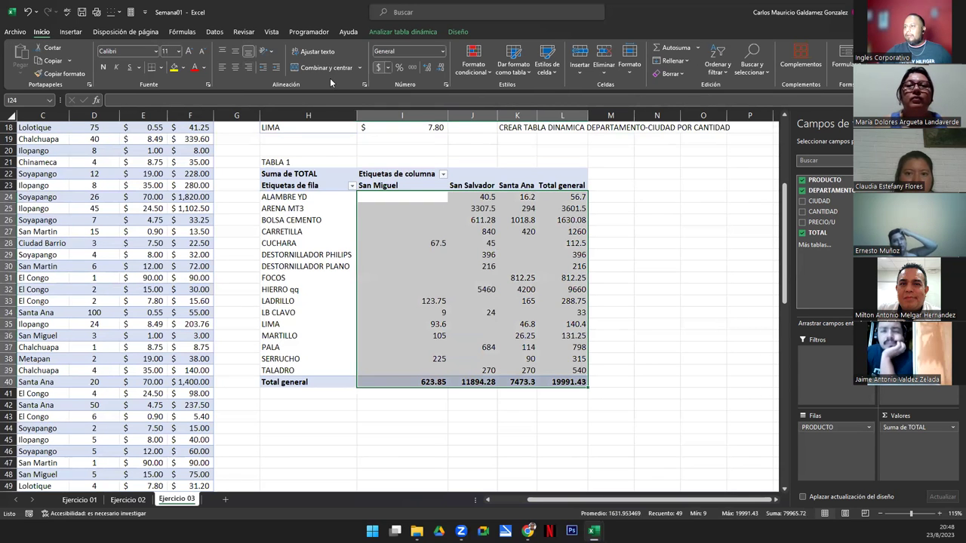
pyautogui.click(378, 68)
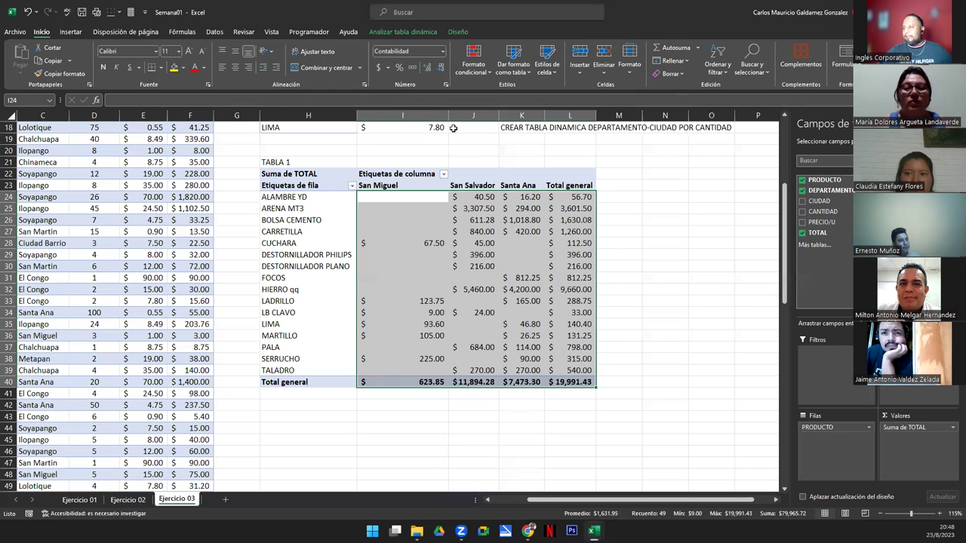
# - Narrow column I so it fits the San Miguel amounts and the prices in the price list
pyautogui.moveTo(448, 116)
pyautogui.mouseDown()
pyautogui.moveTo(431, 117)
pyautogui.moveTo(448, 118)
pyautogui.mouseUp()
pyautogui.scroll(5, 445, 194)
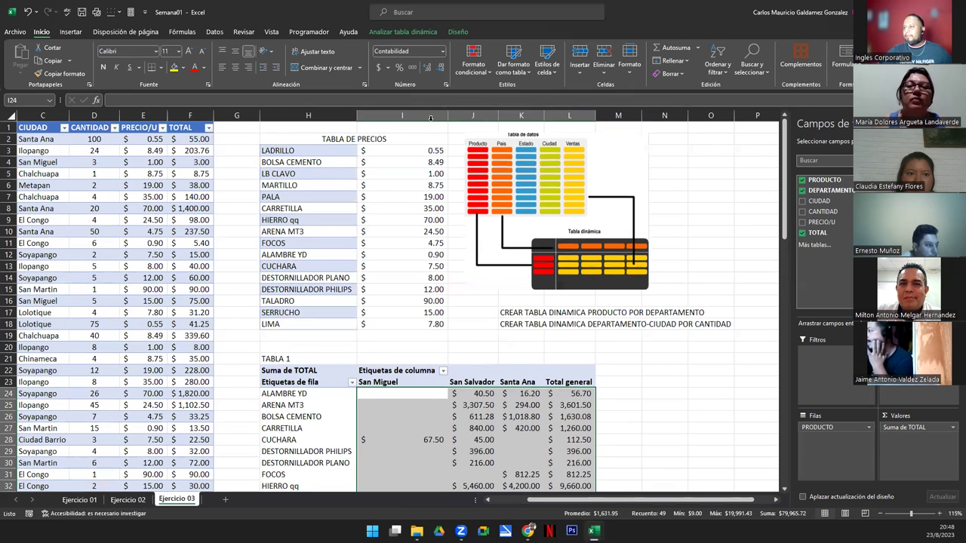
pyautogui.moveTo(448, 115); pyautogui.dragTo(403, 115)
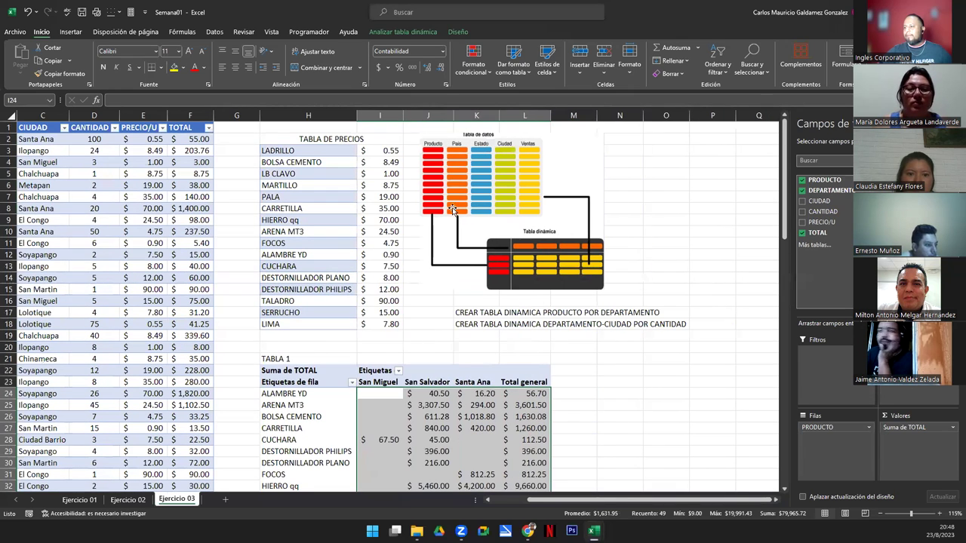
pyautogui.moveTo(783, 228); pyautogui.dragTo(792, 301)
pyautogui.click(379, 254)
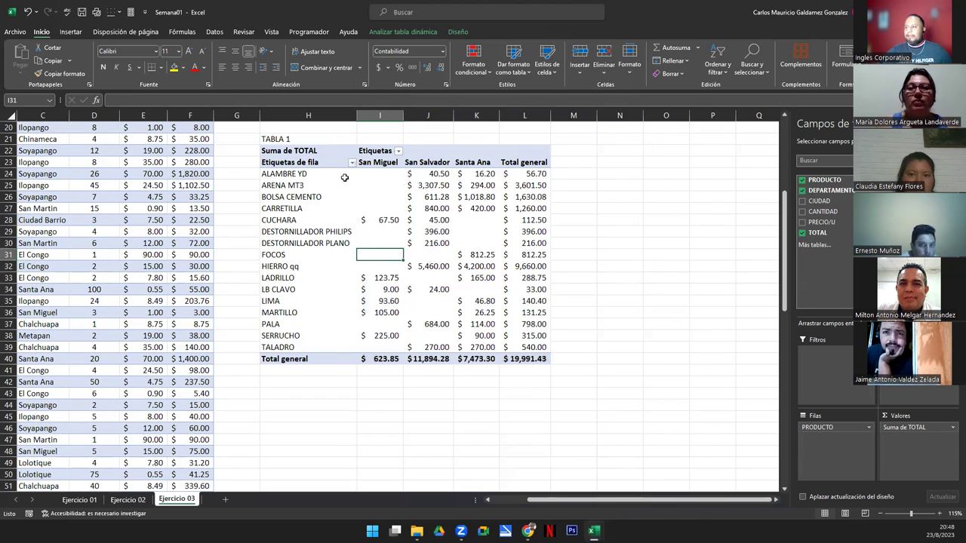
# - Examine the pivot table's sales amounts per product in San Miguel, San Salvador and Santa Ana, from ALAMBRE YD to DESTORNILLADOR PHILIPS
pyautogui.click(274, 173)
pyautogui.click(336, 173)
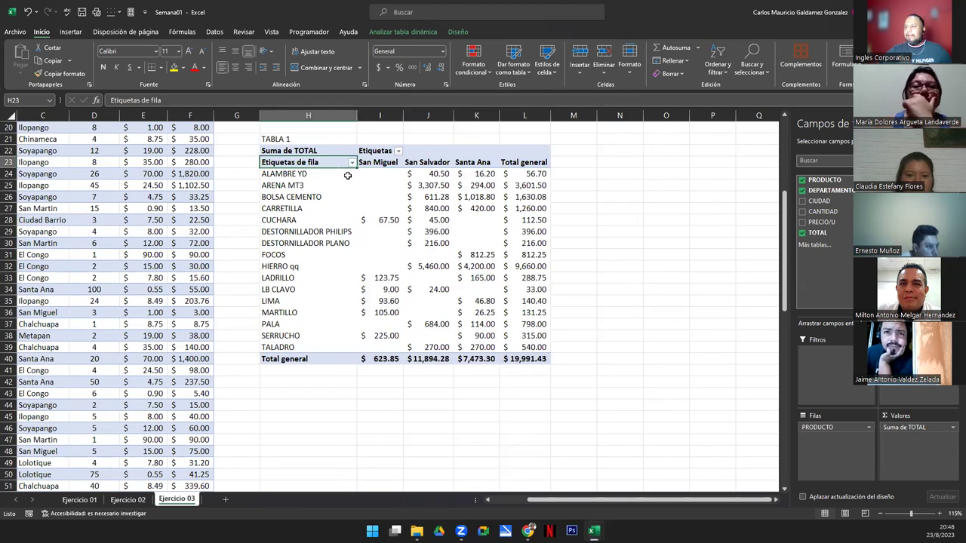
pyautogui.click(419, 172)
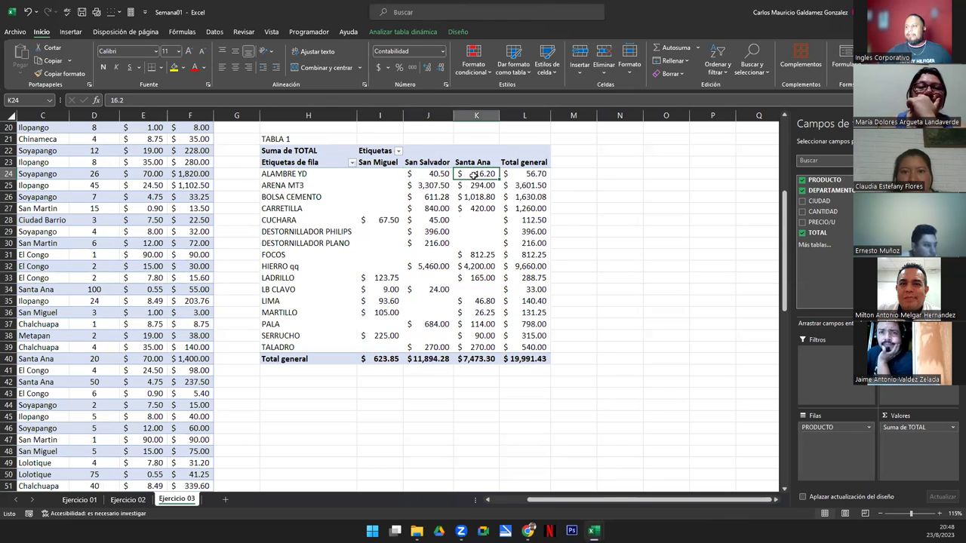
pyautogui.click(478, 173)
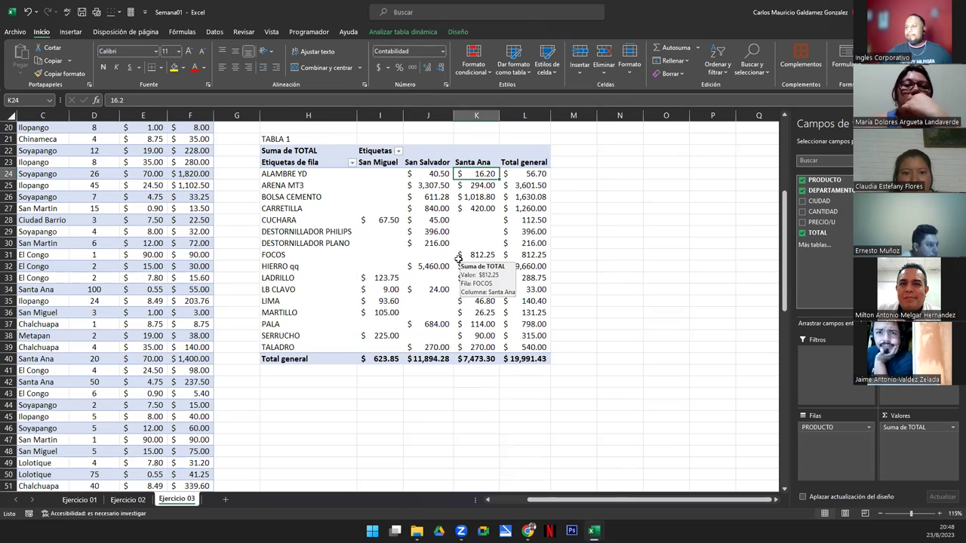
pyautogui.click(269, 185)
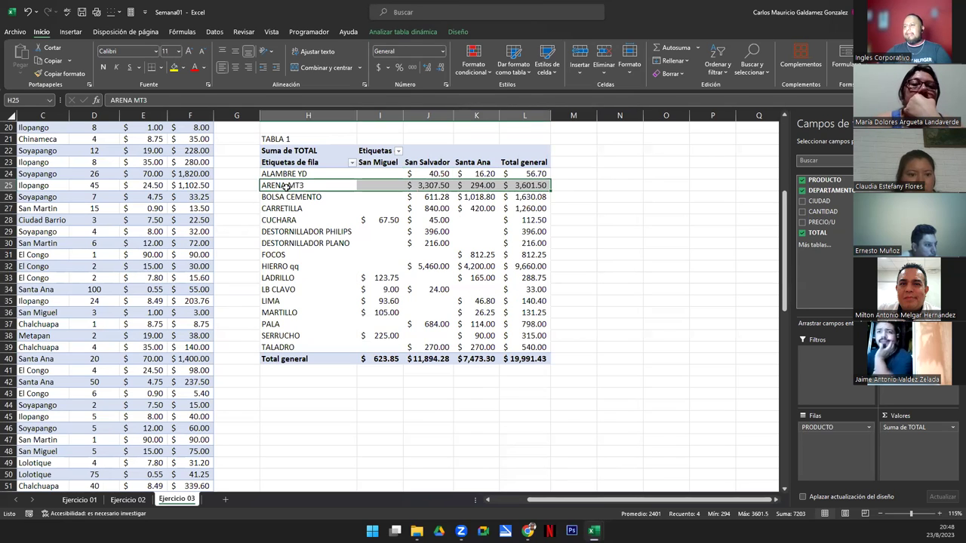
pyautogui.click(287, 187)
pyautogui.click(420, 185)
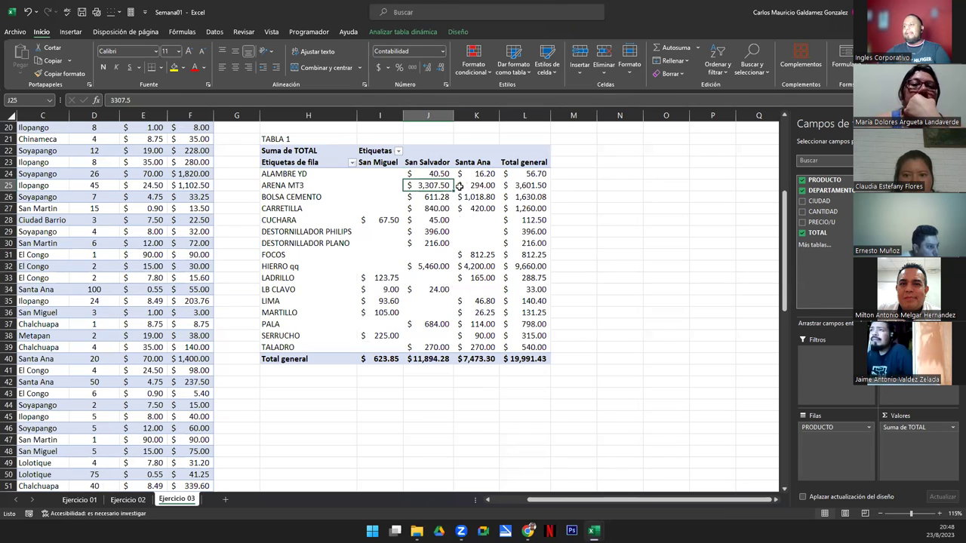
pyautogui.click(462, 186)
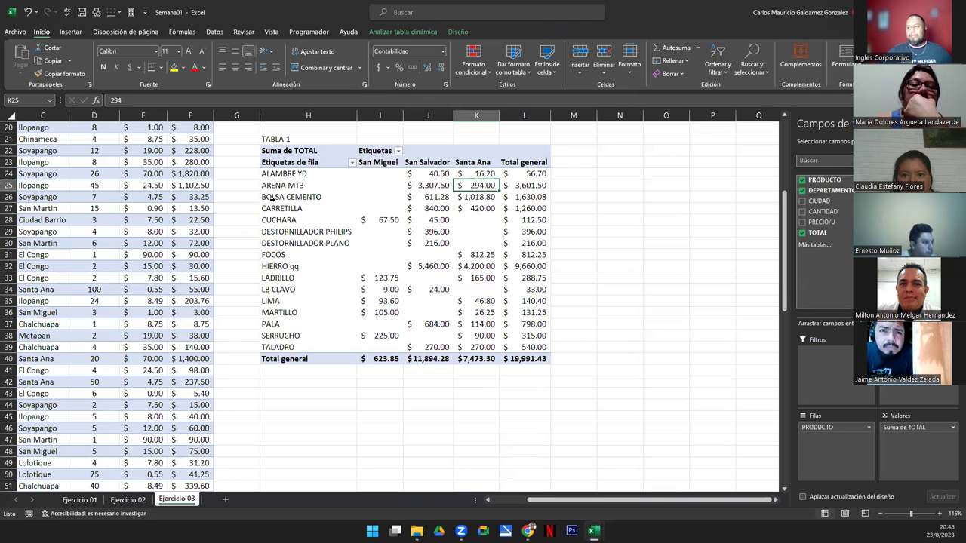
pyautogui.click(437, 197)
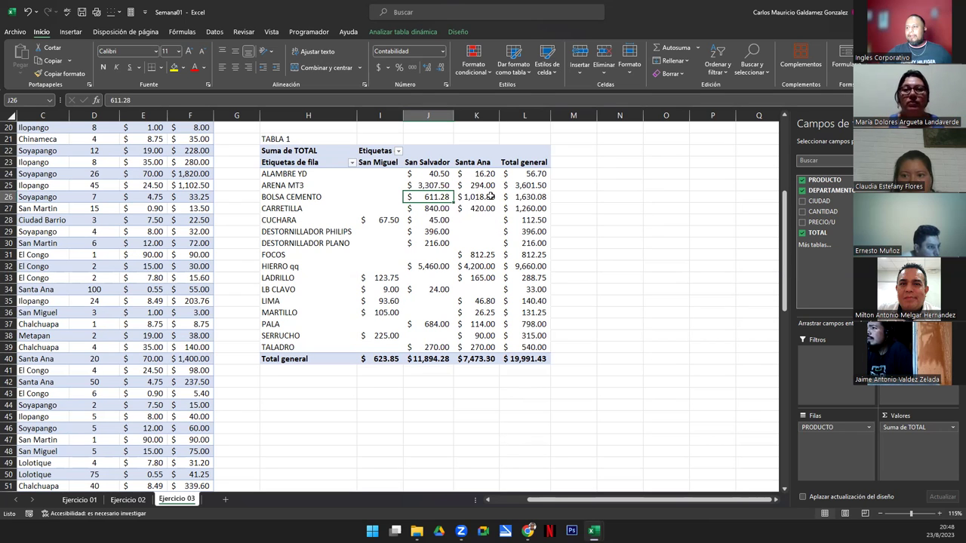
pyautogui.click(269, 220)
pyautogui.click(380, 222)
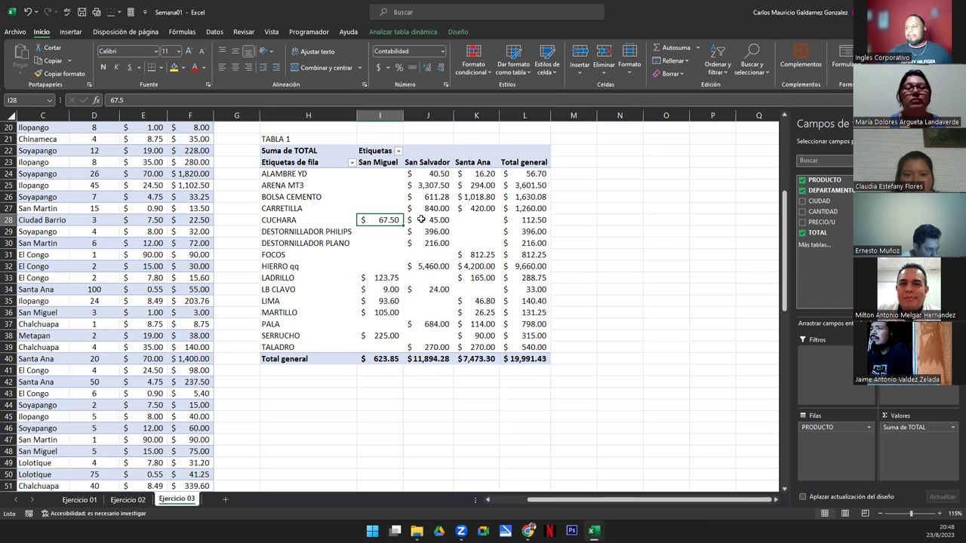
pyautogui.click(434, 220)
pyautogui.click(478, 218)
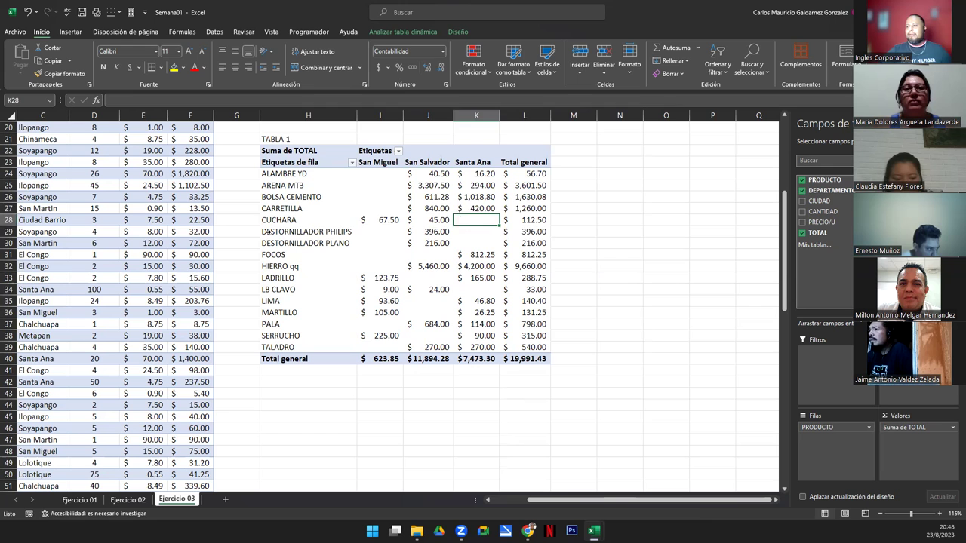
pyautogui.click(318, 227)
pyautogui.click(387, 230)
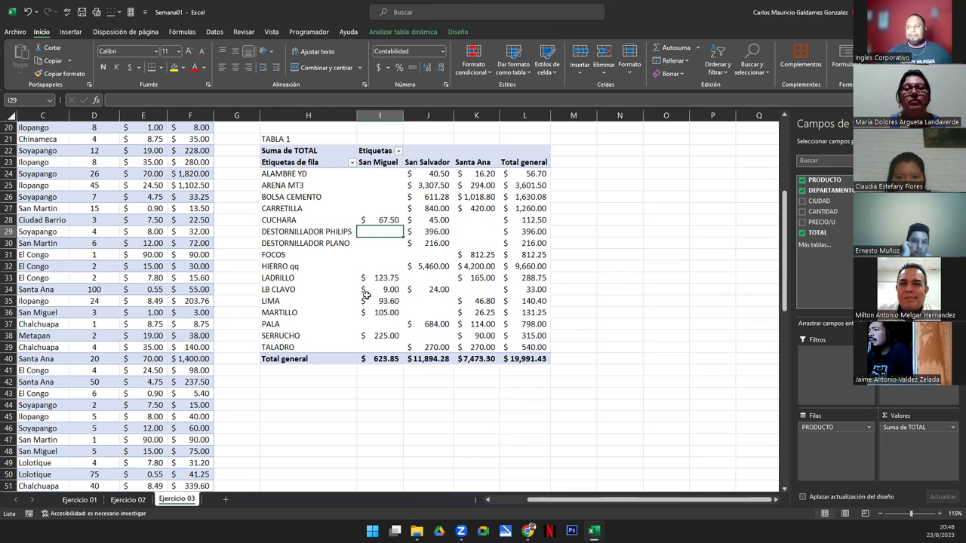
pyautogui.scroll(6, 366, 295)
pyautogui.scroll(-5, 401, 322)
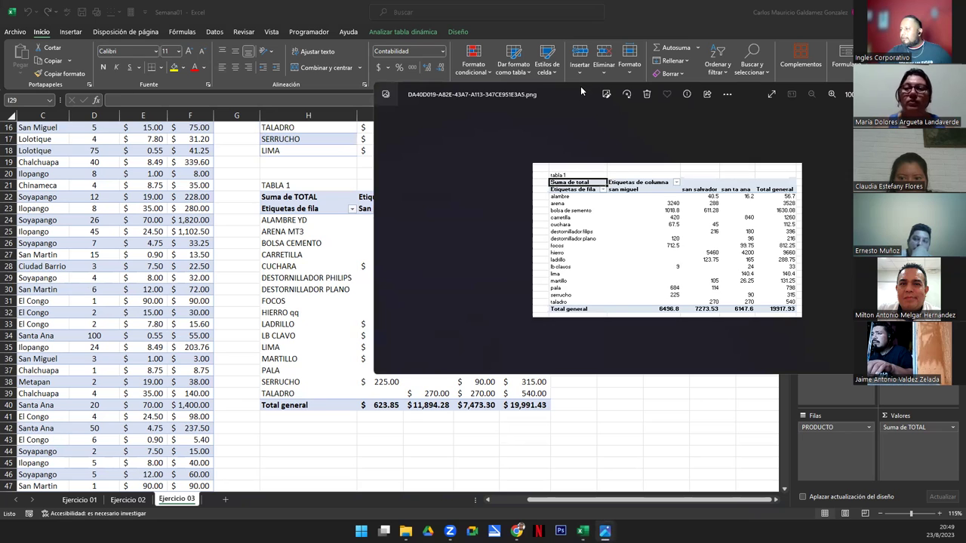
# - Compare the image of the other tabla 1 result with the pivot table, close the image and check the grand total cell
pyautogui.moveTo(580, 86); pyautogui.dragTo(571, 36)
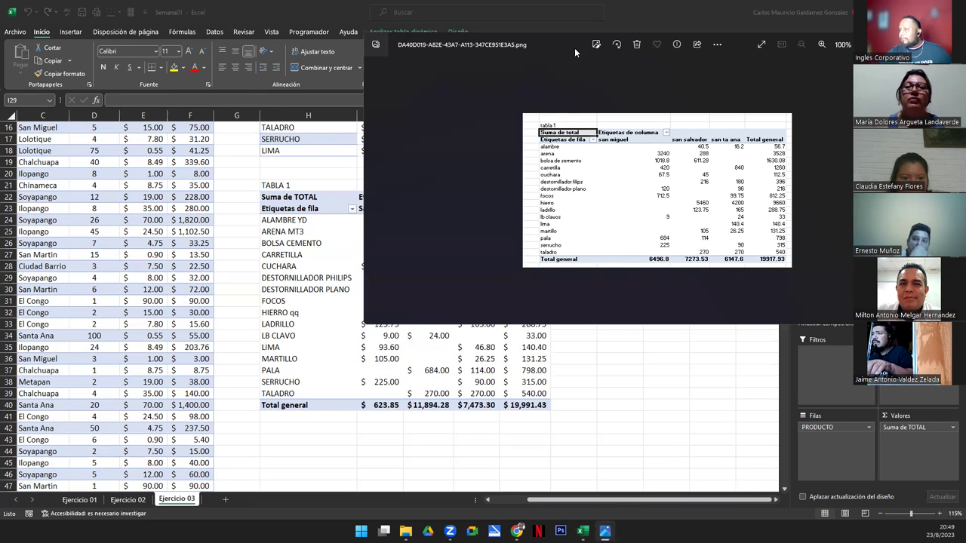
pyautogui.moveTo(569, 44); pyautogui.dragTo(632, 59)
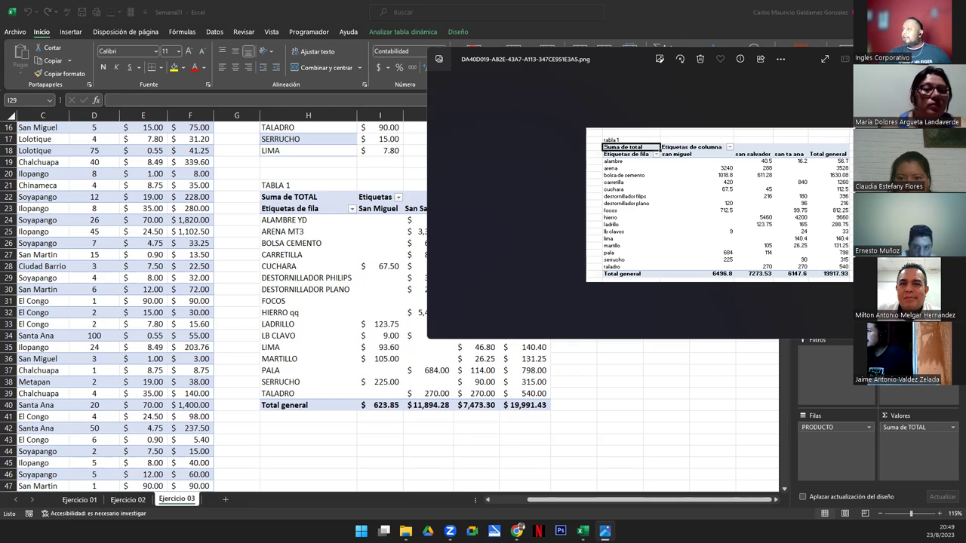
pyautogui.click(825, 59)
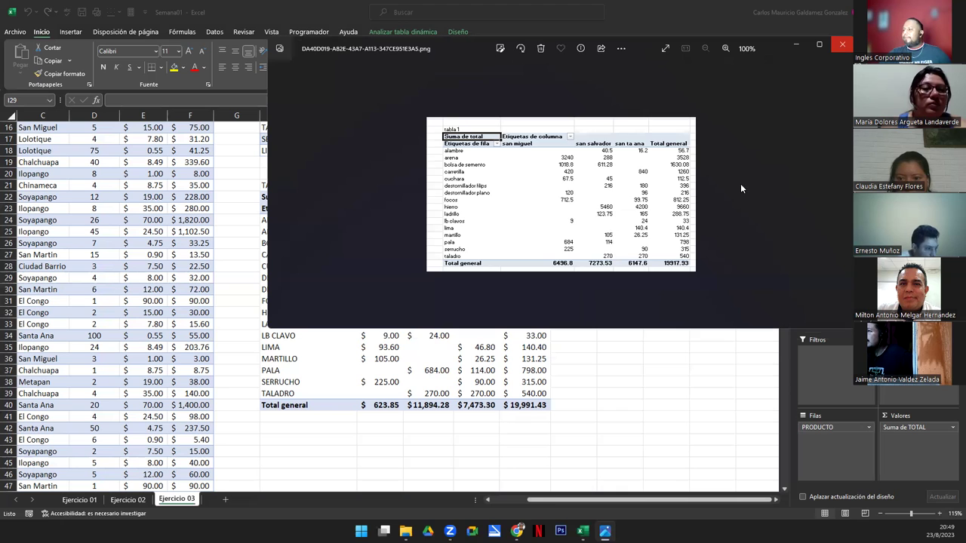
pyautogui.hotkey('alt', 'F4')
pyautogui.click(517, 406)
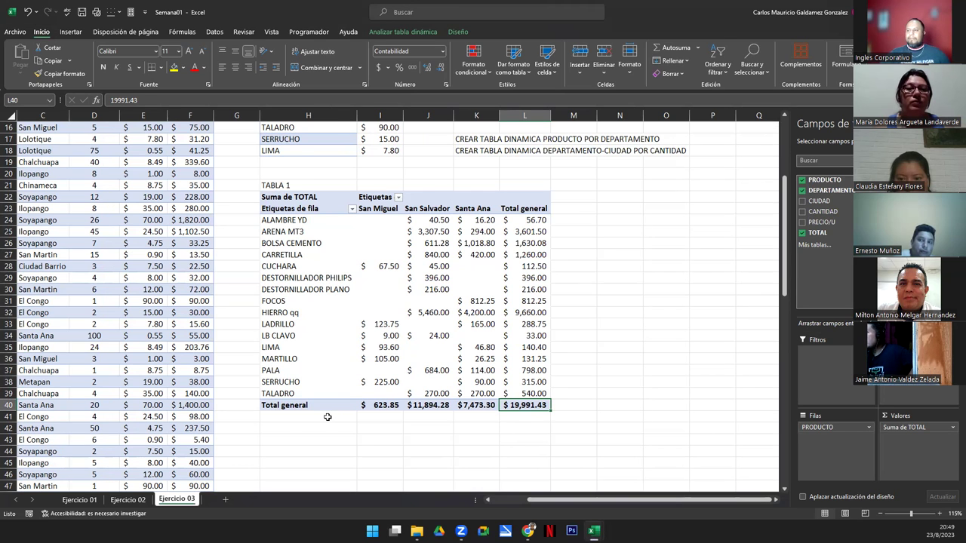
# - Review the pivot table's product rows and department columns against the instruction to create a product-by-department table
pyautogui.scroll(5, 327, 417)
pyautogui.scroll(-5, 327, 416)
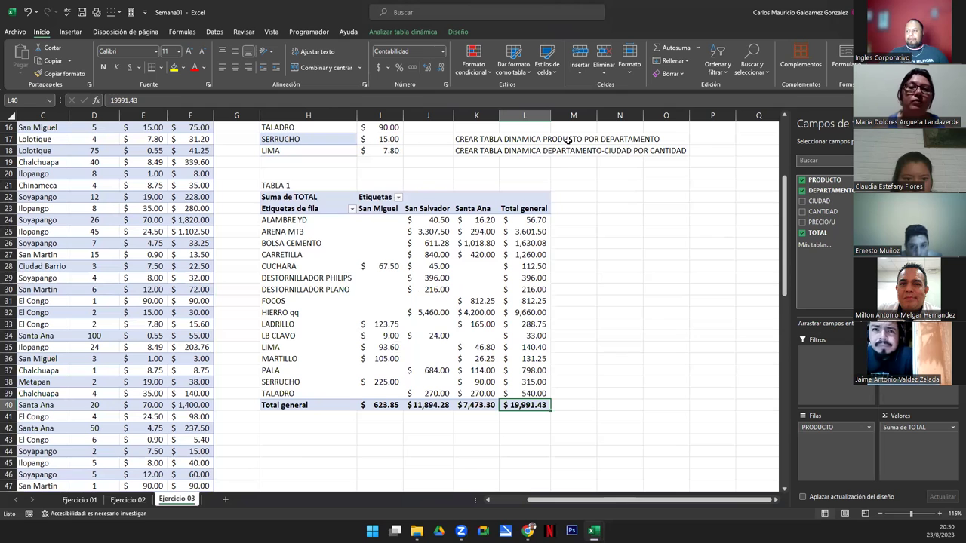
pyautogui.moveTo(290, 222); pyautogui.dragTo(291, 389)
pyautogui.moveTo(381, 211); pyautogui.dragTo(474, 210)
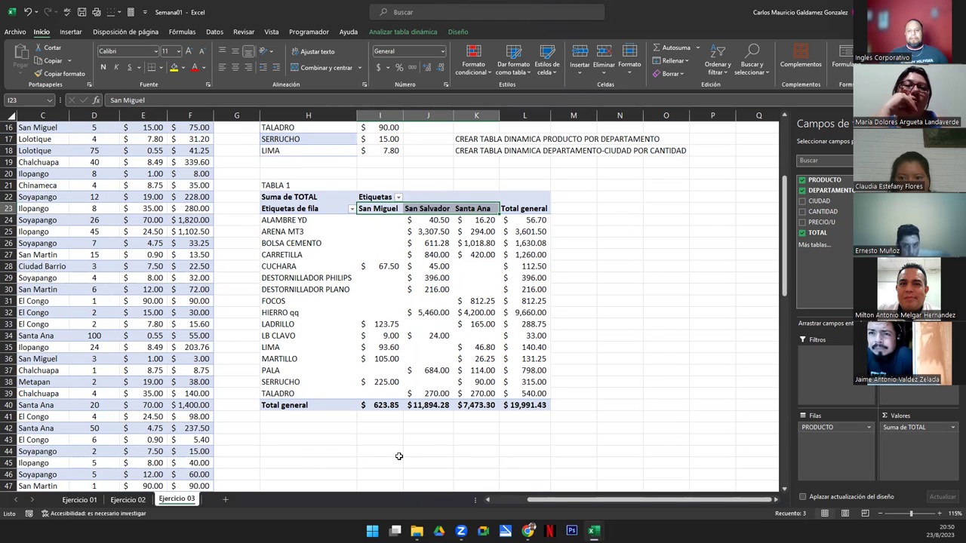
pyautogui.click(317, 280)
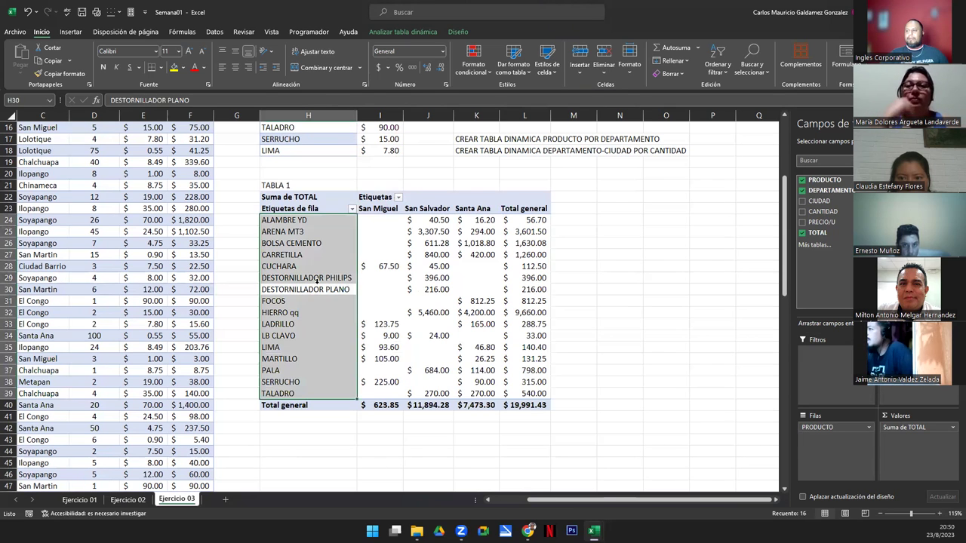
pyautogui.click(305, 301)
pyautogui.moveTo(290, 217); pyautogui.dragTo(381, 301)
pyautogui.click(329, 243)
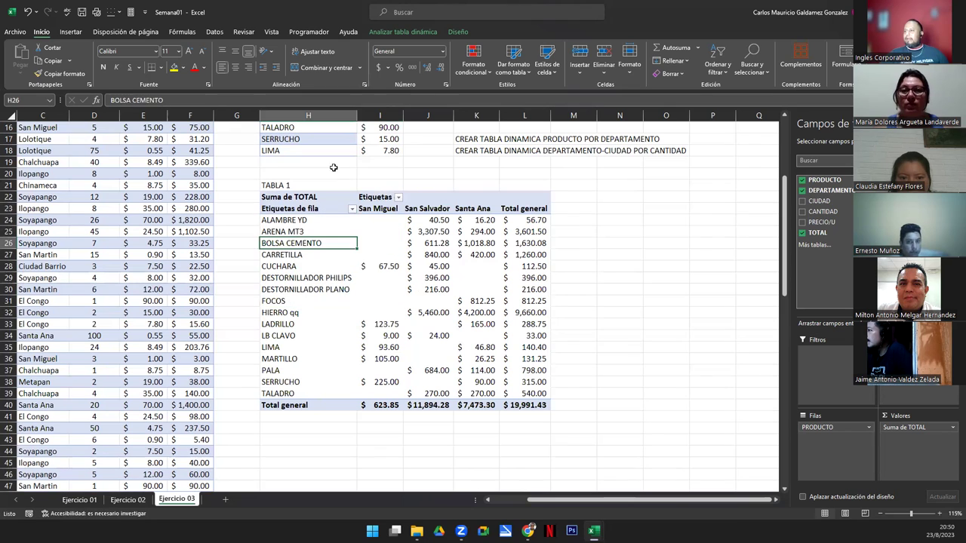
# - Apply the green Medio pivot table style with black header and total rows to TABLA 1
pyautogui.click(460, 33)
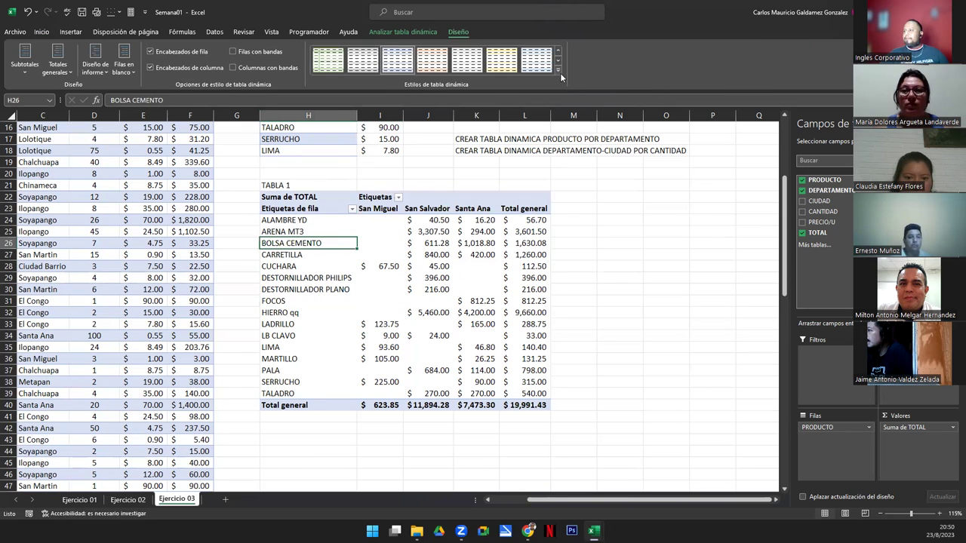
pyautogui.click(559, 70)
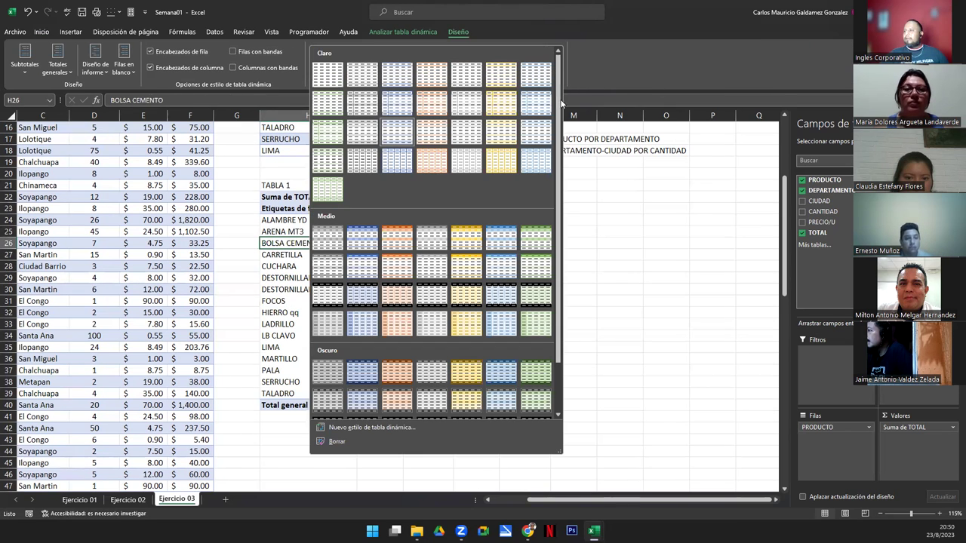
pyautogui.click(534, 296)
pyautogui.click(317, 336)
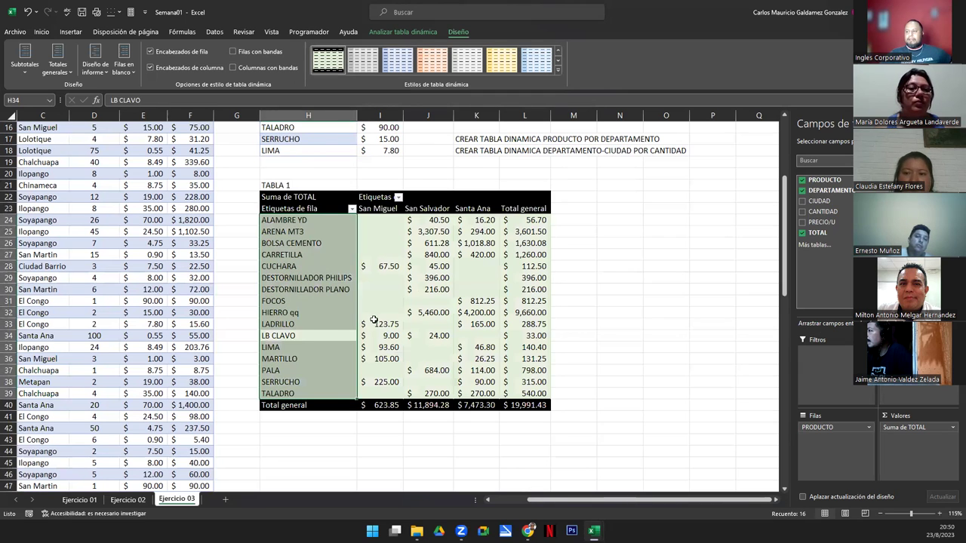
pyautogui.click(375, 321)
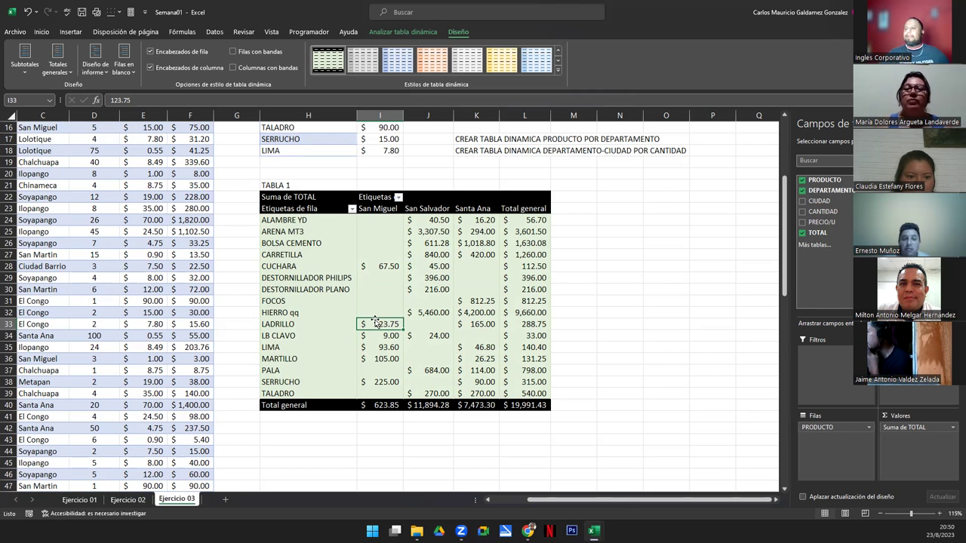
# - Review the sales table beside the pivot table and check the Santa Ana total and the grand total
pyautogui.scroll(5, 179, 294)
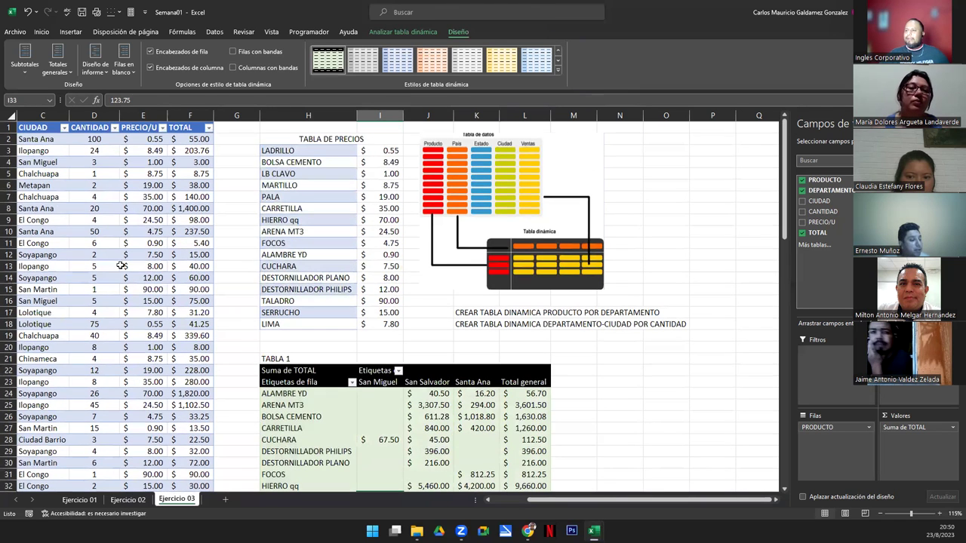
pyautogui.scroll(-5, 306, 278)
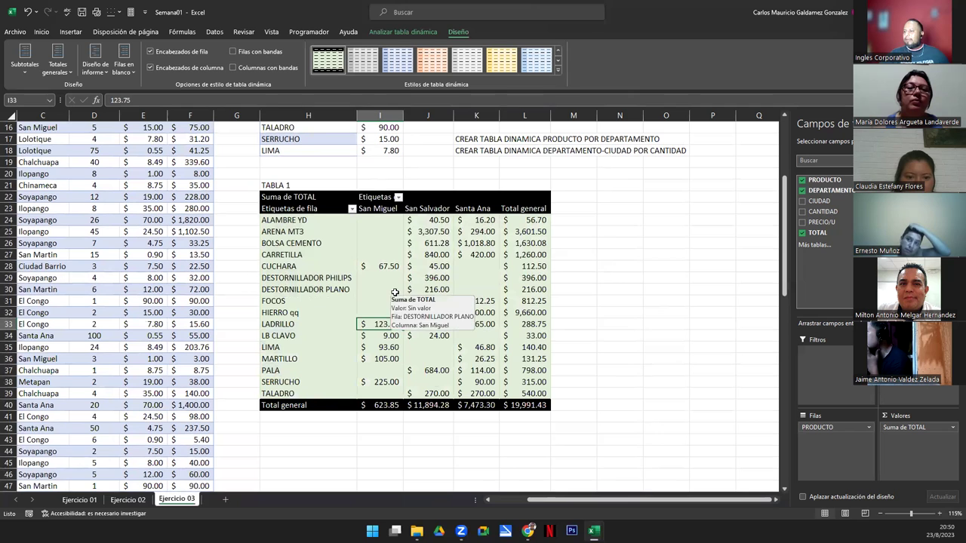
pyautogui.click(468, 406)
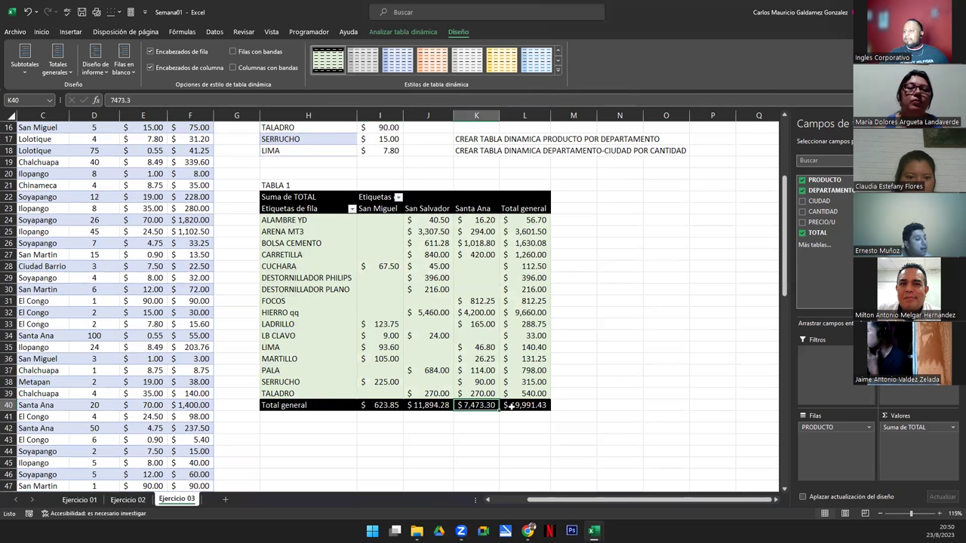
pyautogui.click(527, 406)
pyautogui.scroll(5, 149, 355)
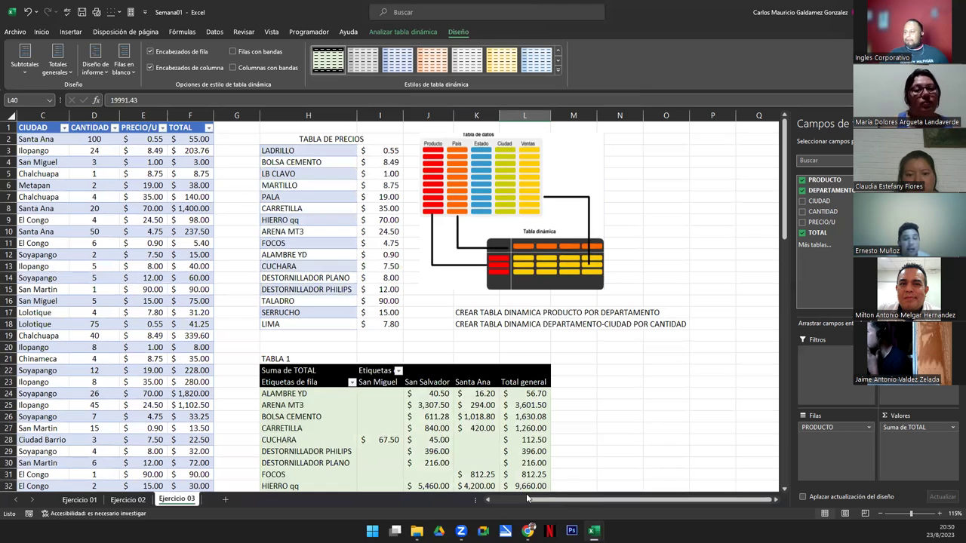
# - Review the CANTIDAD column of the sales table and the ALAMBRE YD row of the pivot table
pyautogui.click(507, 497)
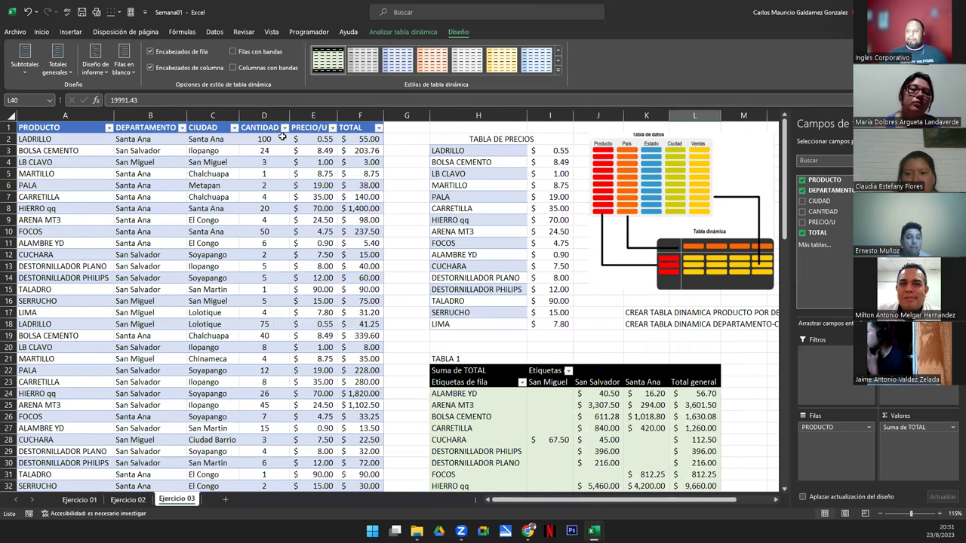
pyautogui.moveTo(264, 140); pyautogui.dragTo(265, 475)
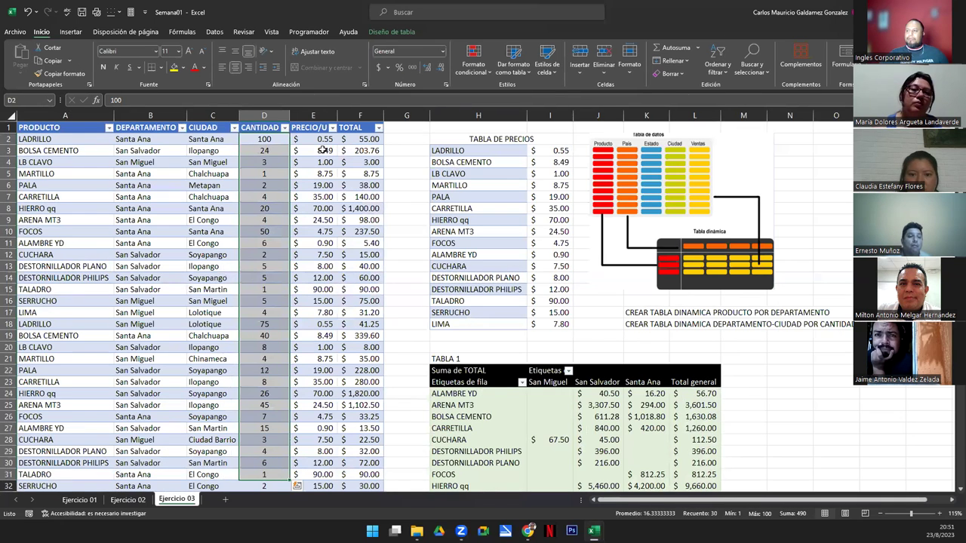
pyautogui.click(436, 393)
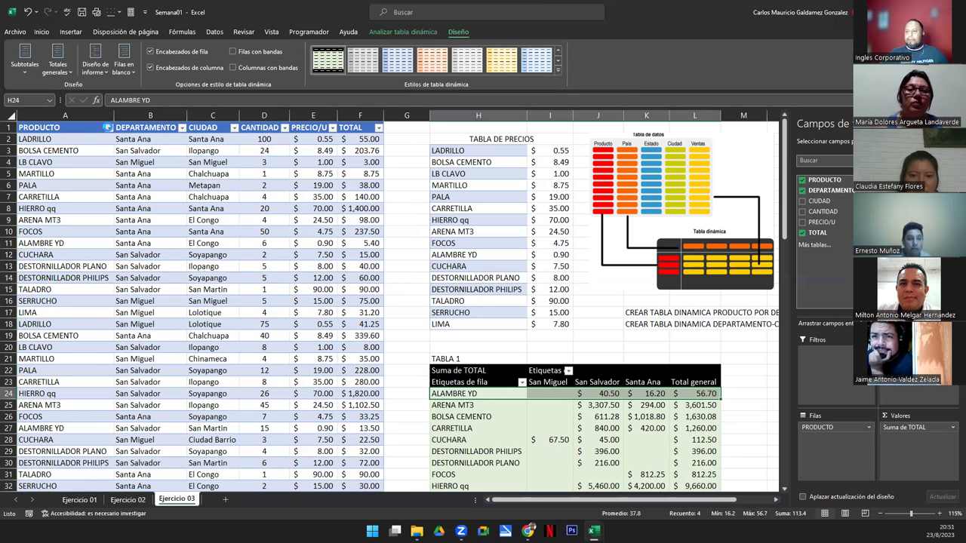
# - Filter the sales table's PRODUCTO column to only ALAMBRE YD and check the sum of its TOTAL cells
pyautogui.click(108, 130)
pyautogui.click(30, 250)
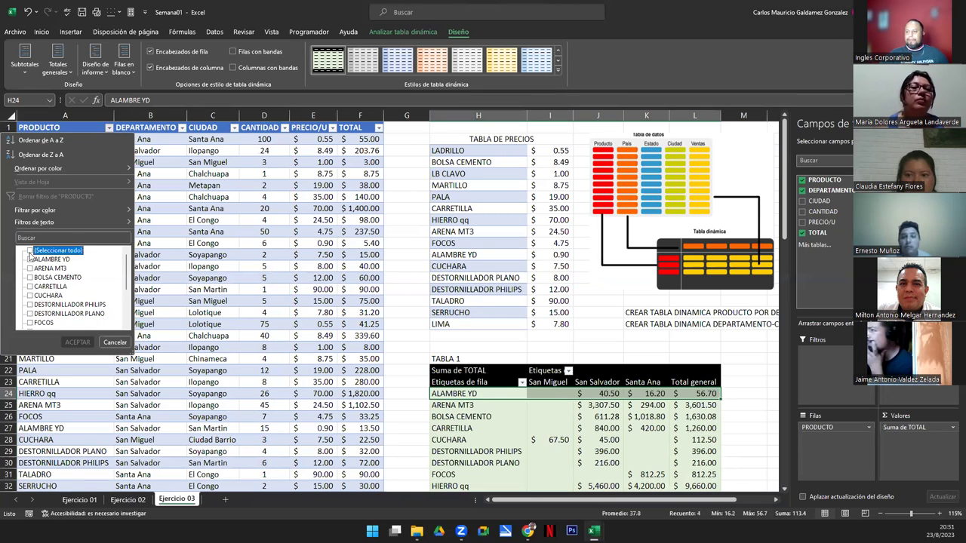
pyautogui.scroll(-3, 112, 301)
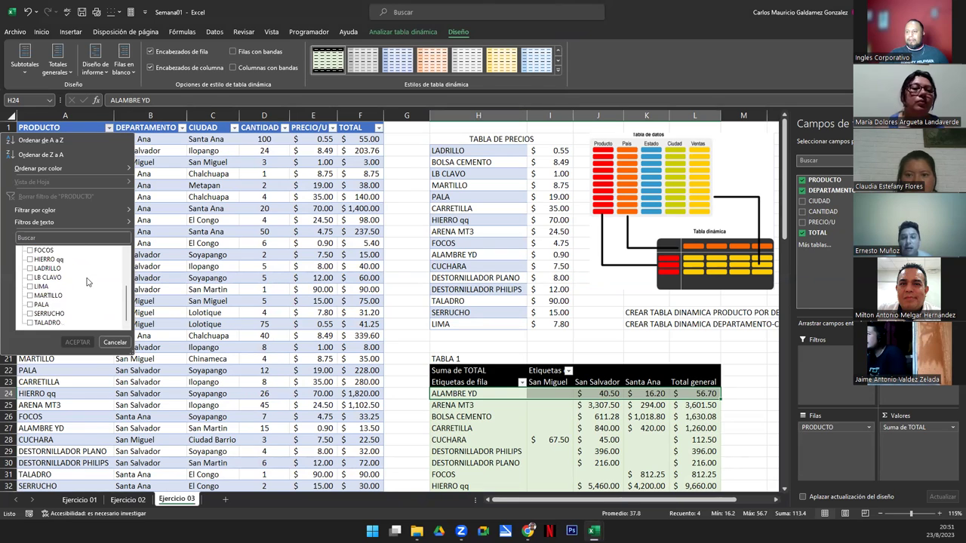
pyautogui.scroll(3, 91, 283)
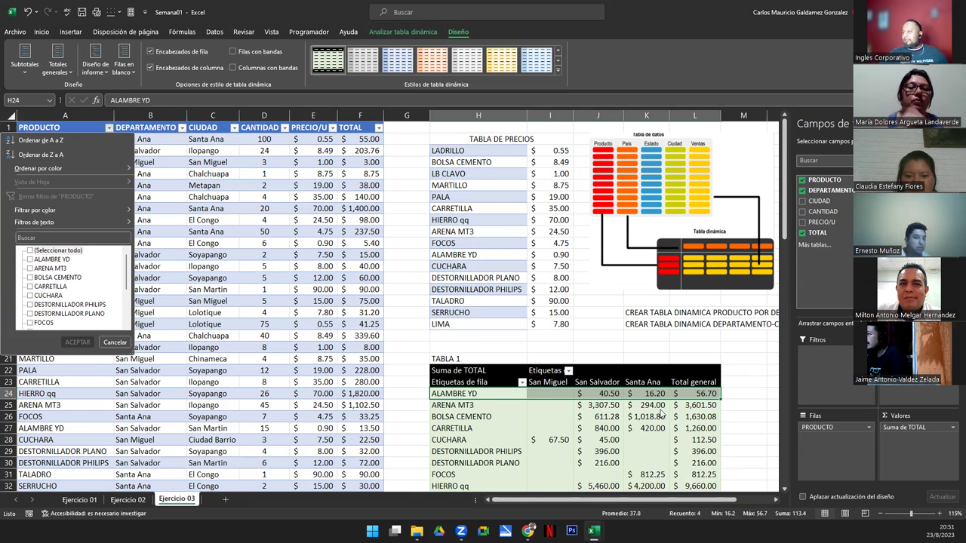
pyautogui.click(30, 259)
pyautogui.click(76, 342)
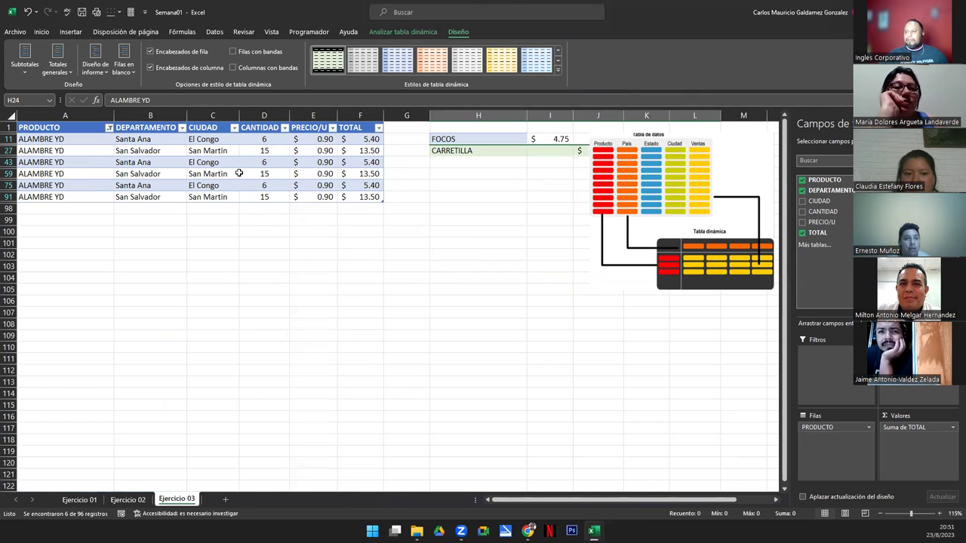
pyautogui.moveTo(360, 140); pyautogui.dragTo(360, 198)
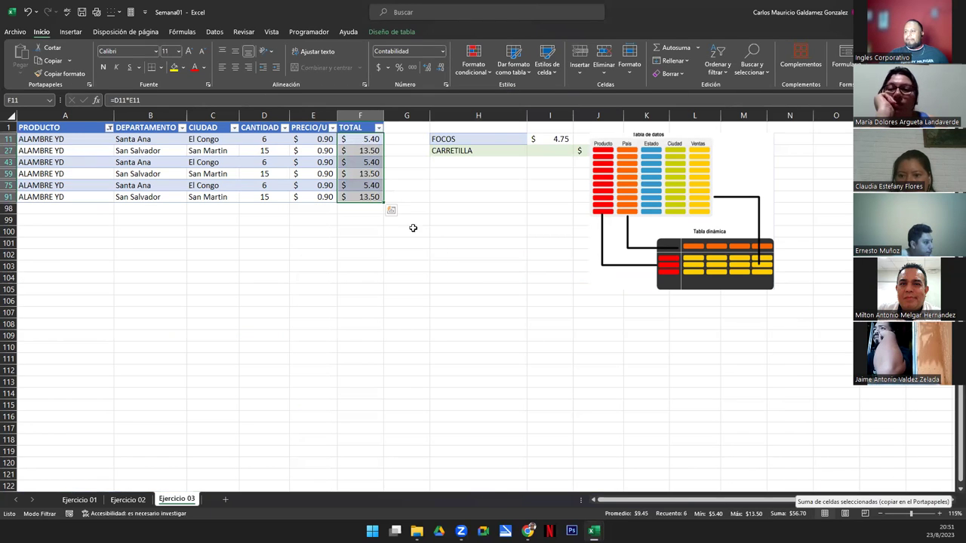
pyautogui.moveTo(359, 140); pyautogui.dragTo(357, 197)
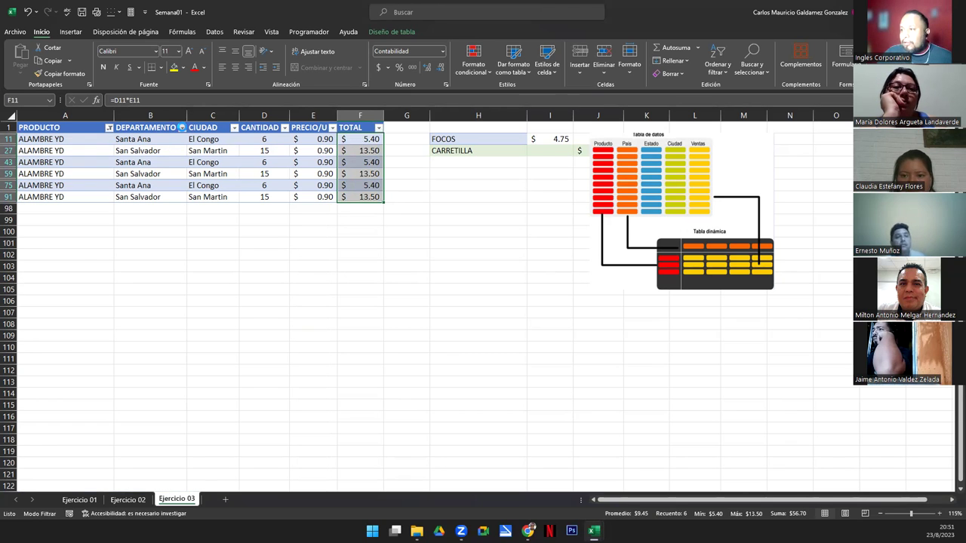
# - Sort the filtered ALAMBRE YD rows by DEPARTAMENTO from A to Z and check the TOTAL sum of each department
pyautogui.click(182, 128)
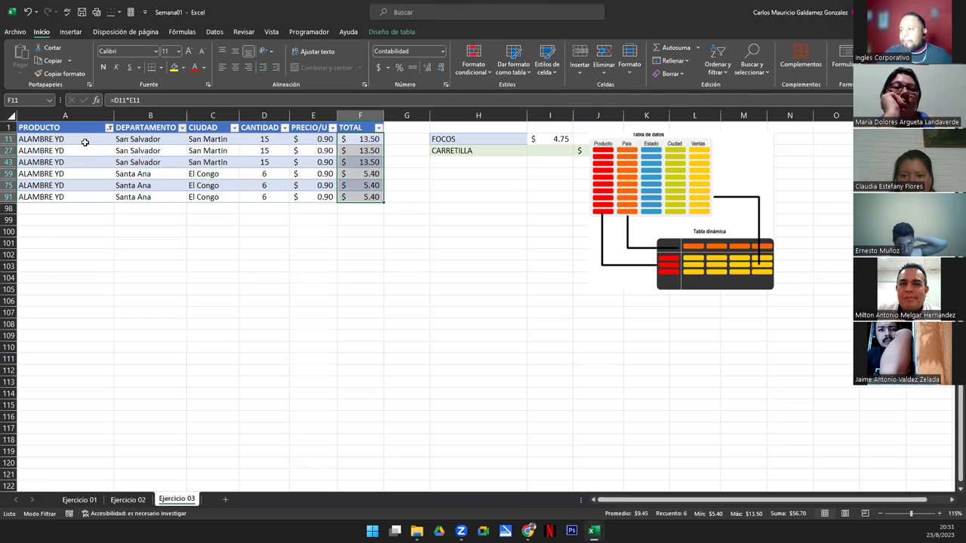
pyautogui.click(86, 144)
pyautogui.click(149, 140)
pyautogui.moveTo(149, 139); pyautogui.dragTo(152, 161)
pyautogui.moveTo(360, 141); pyautogui.dragTo(356, 198)
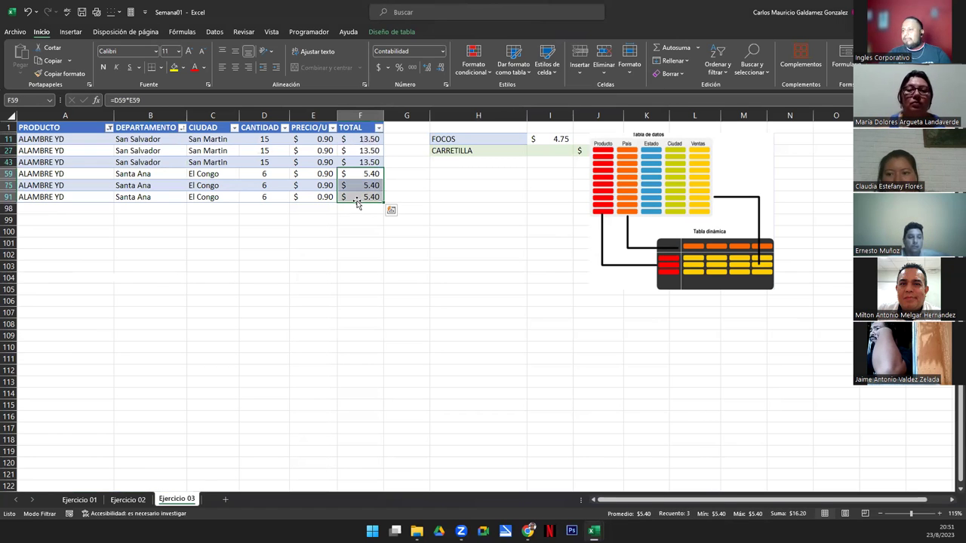
# - Keep all departments selected in the DEPARTAMENTO filter and clear the PRODUCTO filter from the sales table
pyautogui.click(181, 127)
pyautogui.click(83, 249)
pyautogui.click(82, 250)
pyautogui.click(129, 342)
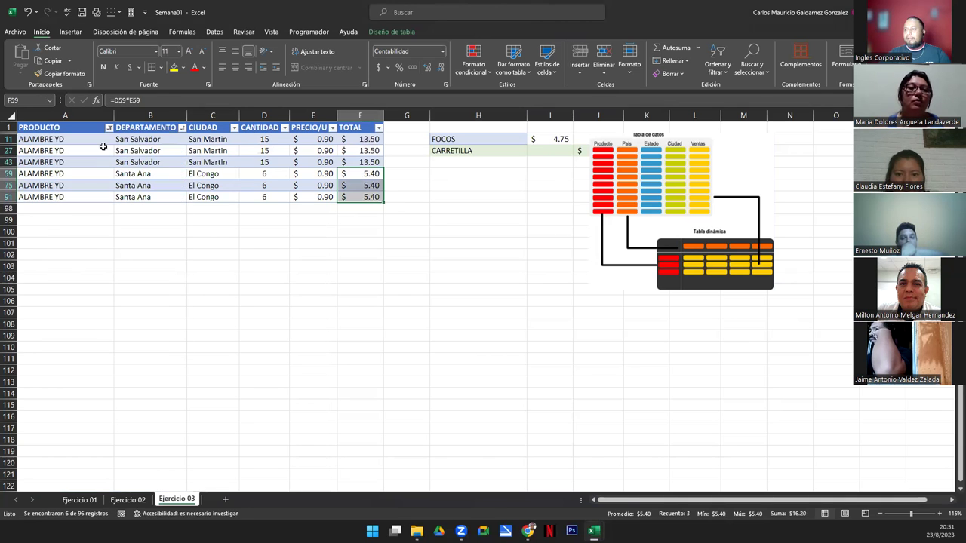
pyautogui.click(110, 128)
pyautogui.click(57, 251)
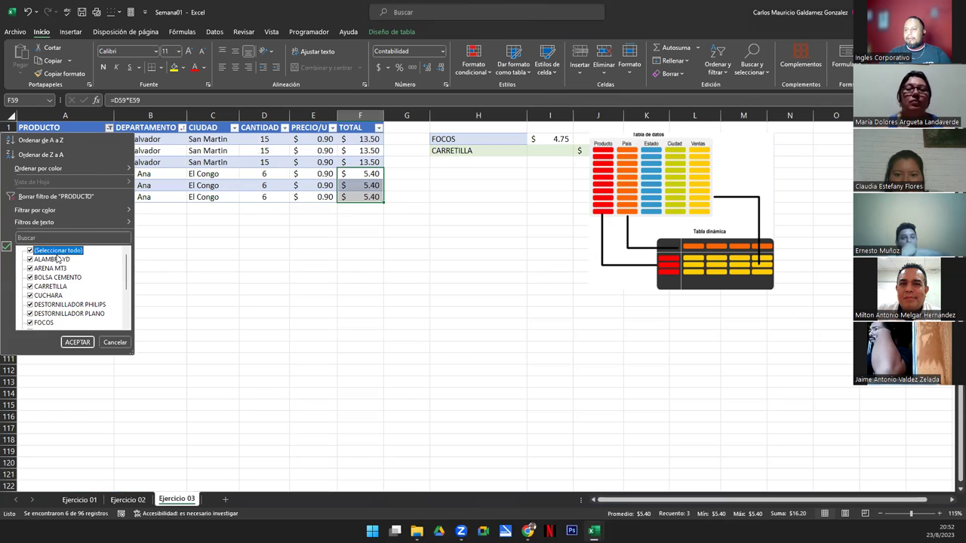
pyautogui.click(41, 200)
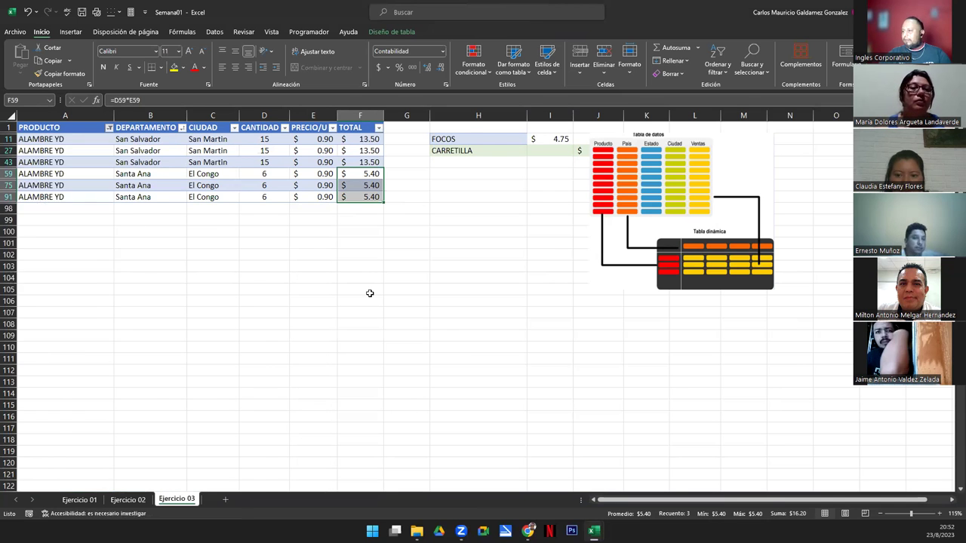
# - Check ALAMBRE YD's San Salvador and Santa Ana amounts in the pivot table and inspect the TALADRO entry near the sales table's end
pyautogui.moveTo(646, 394); pyautogui.dragTo(598, 393)
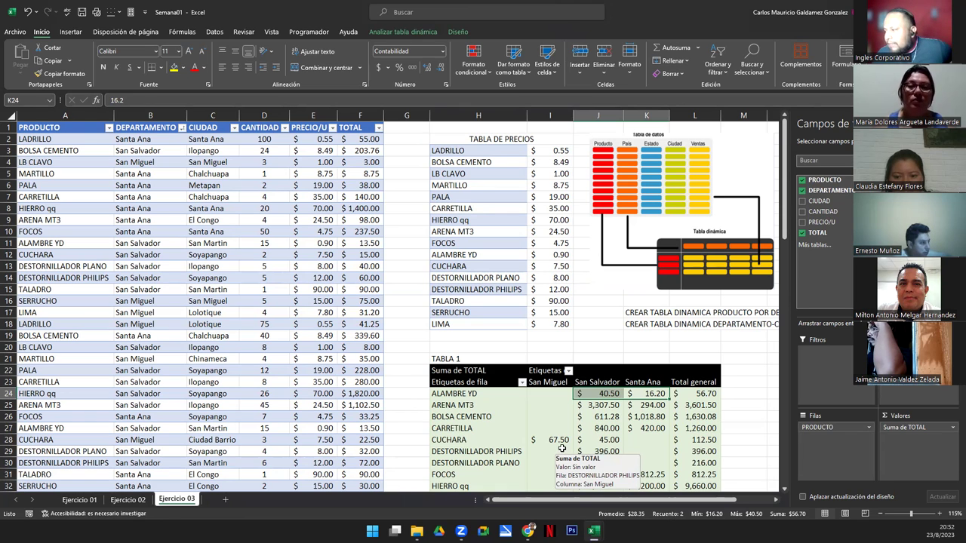
pyautogui.click(562, 449)
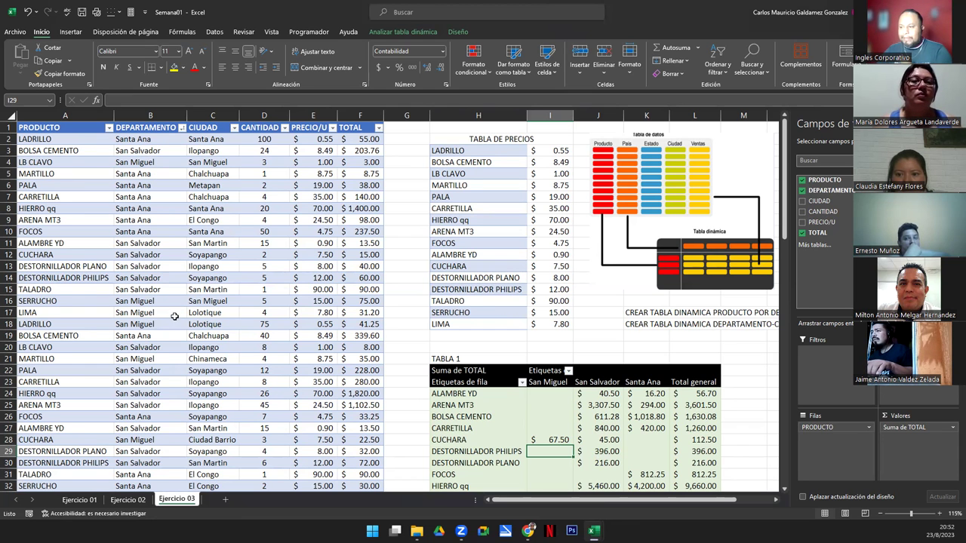
pyautogui.scroll(-20, 174, 317)
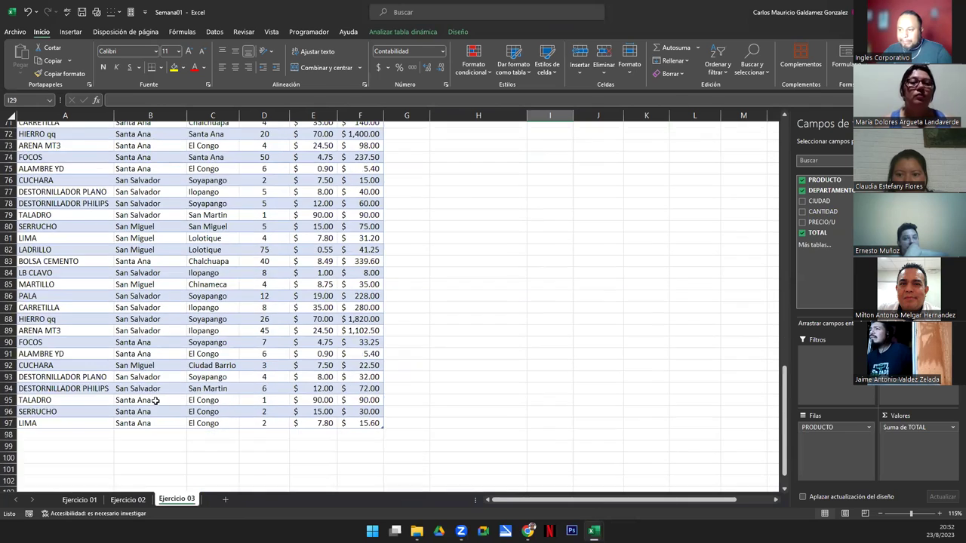
pyautogui.scroll(-7, 155, 401)
pyautogui.click(202, 175)
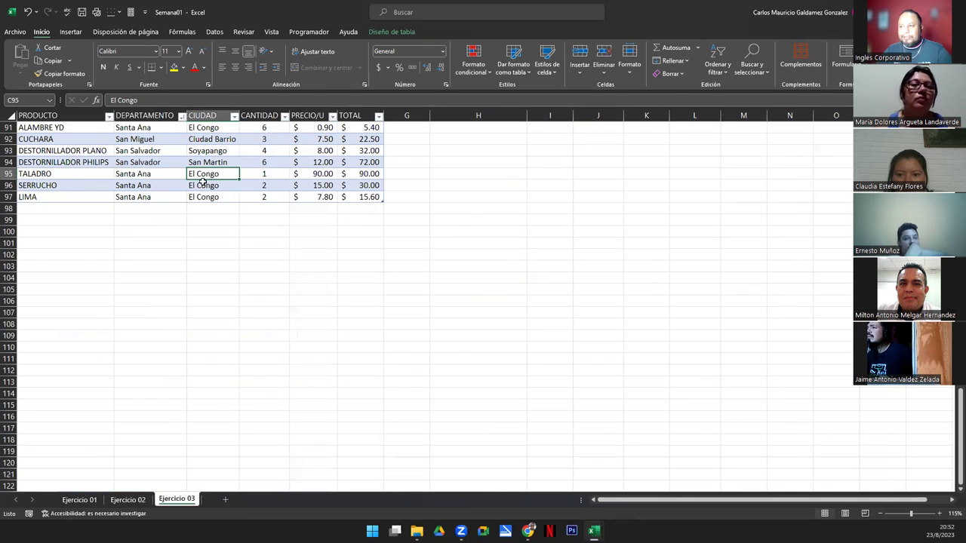
pyautogui.click(143, 174)
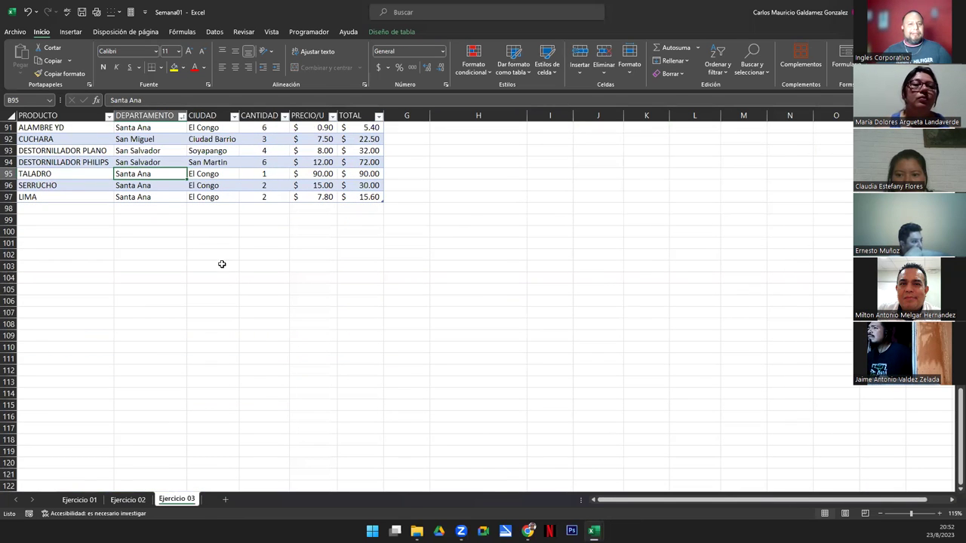
pyautogui.scroll(20, 226, 287)
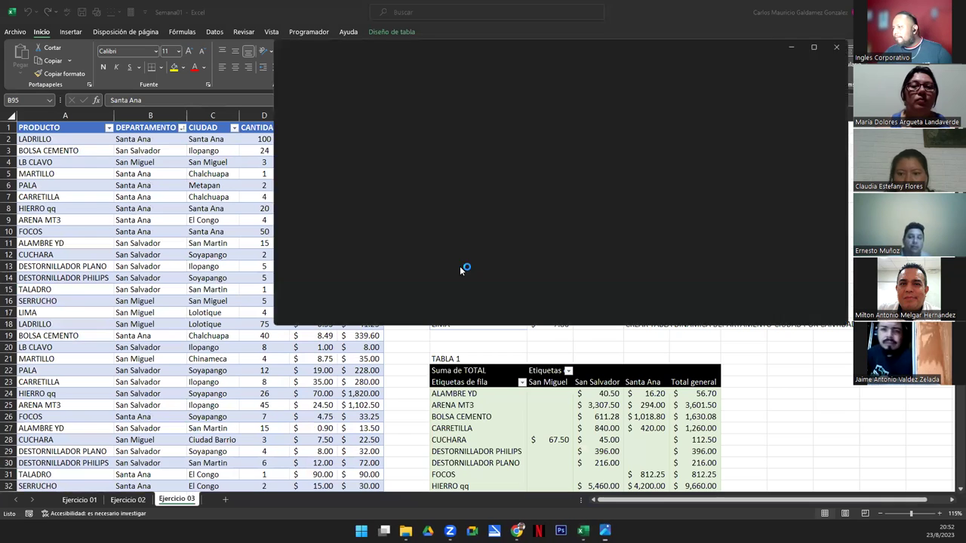
# - Compare the image of the finished pivot table with TABLA 1's lower rows and totals, and close the image
pyautogui.scroll(-5, 679, 410)
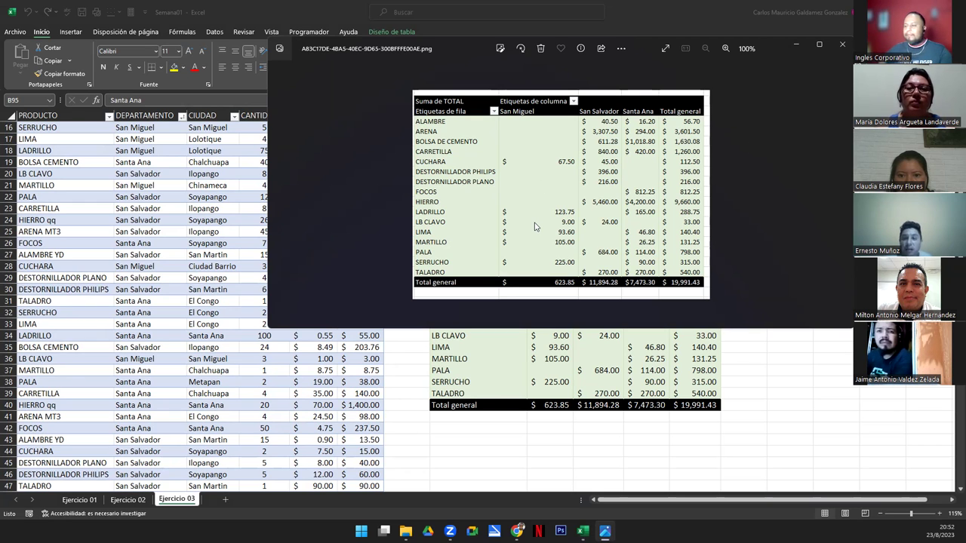
pyautogui.click(843, 45)
pyautogui.scroll(5, 89, 157)
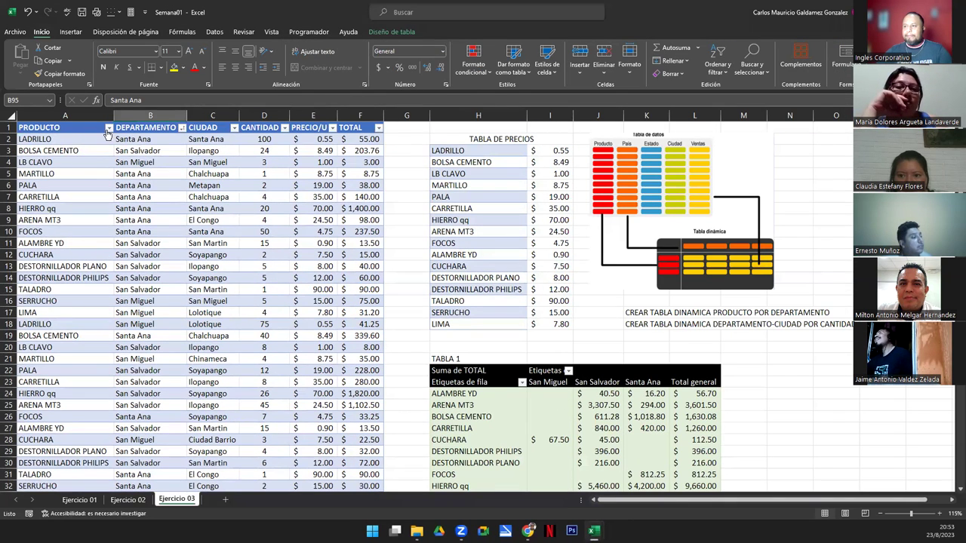
# - Filter the sales table's PRODUCTO column to only ARENA MT3 and highlight its San Salvador, Ilopango rows
pyautogui.click(108, 128)
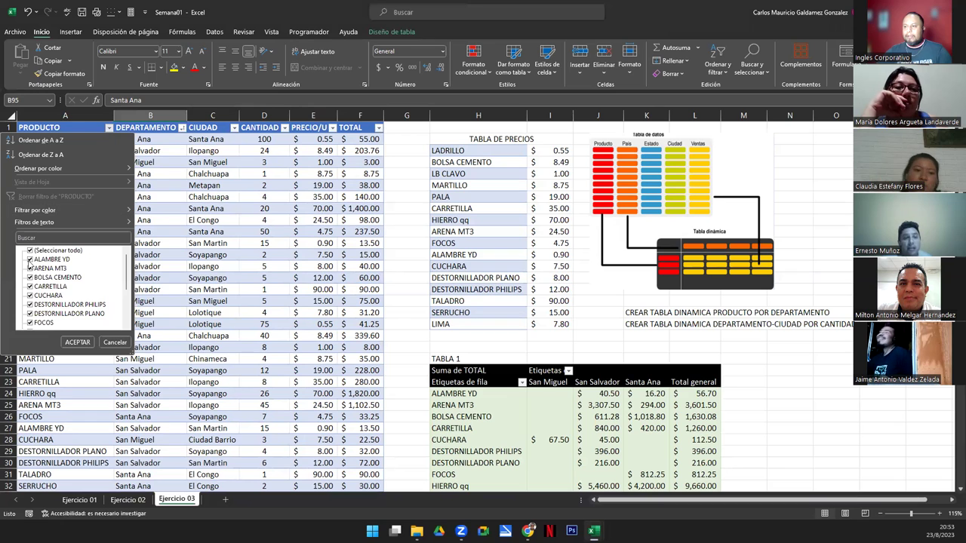
pyautogui.click(30, 252)
pyautogui.click(30, 268)
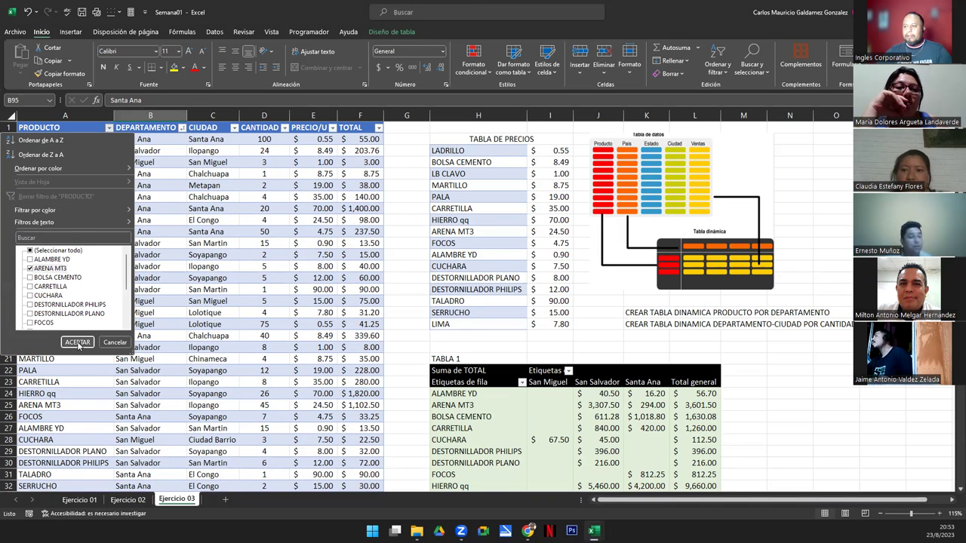
pyautogui.click(77, 342)
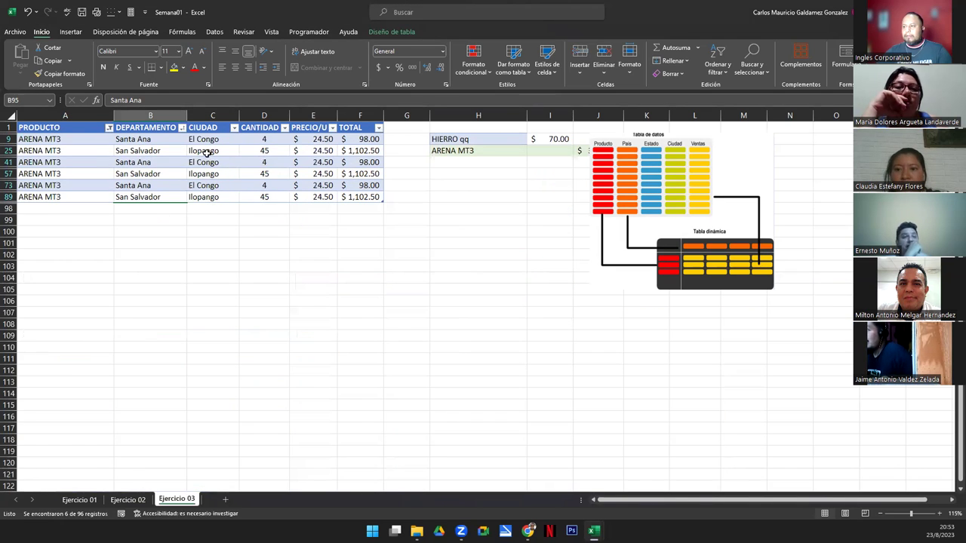
pyautogui.moveTo(140, 151); pyautogui.dragTo(202, 173)
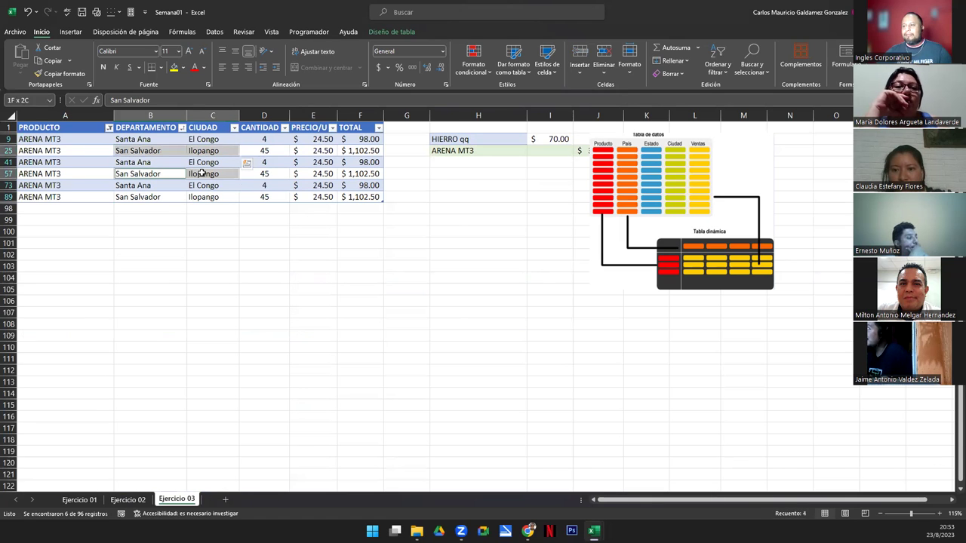
pyautogui.moveTo(151, 208); pyautogui.dragTo(207, 198)
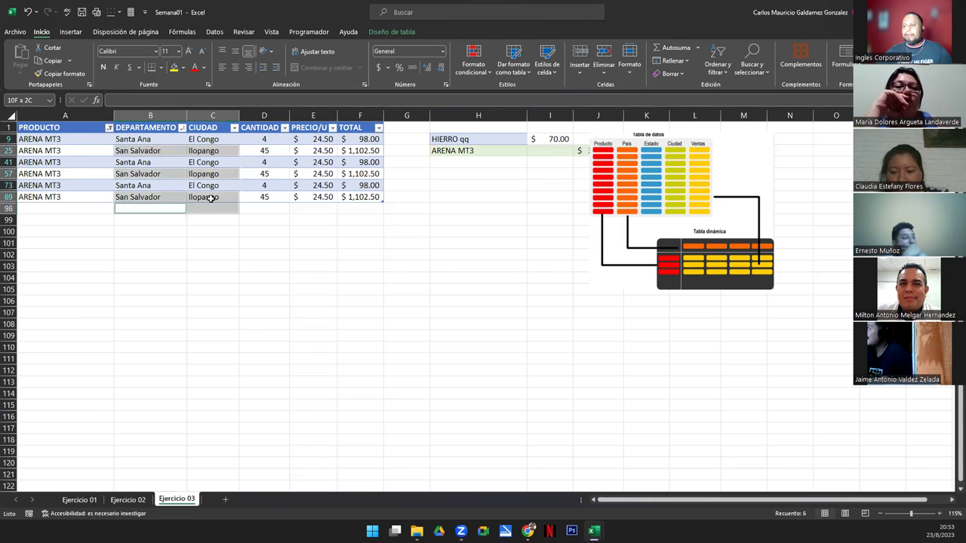
# - Sort the ARENA MT3 rows by DEPARTAMENTO from A to Z and check the TOTAL sums for San Salvador and Santa Ana
pyautogui.click(181, 128)
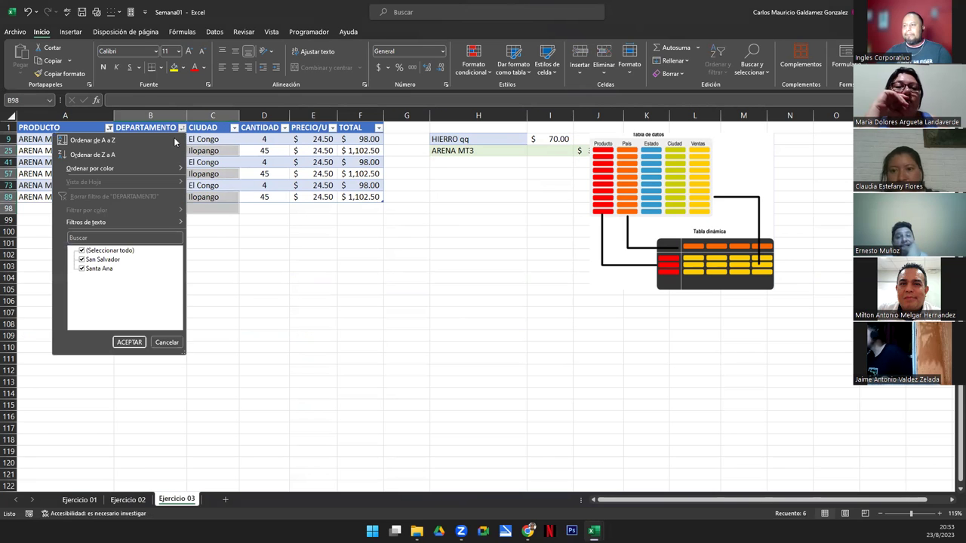
pyautogui.click(90, 140)
pyautogui.click(278, 150)
pyautogui.moveTo(361, 139); pyautogui.dragTo(363, 174)
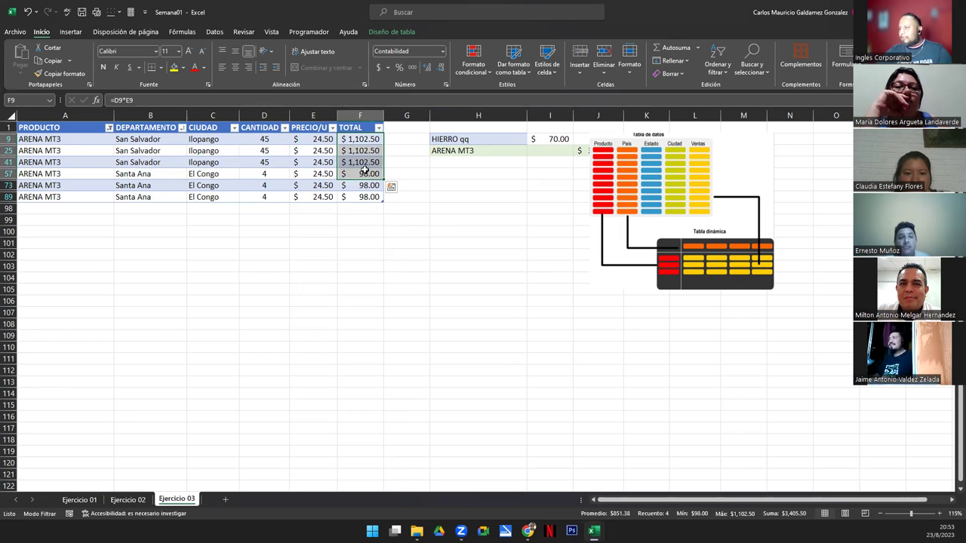
pyautogui.keyDown('shift'); pyautogui.click(361, 164); pyautogui.keyUp('shift')
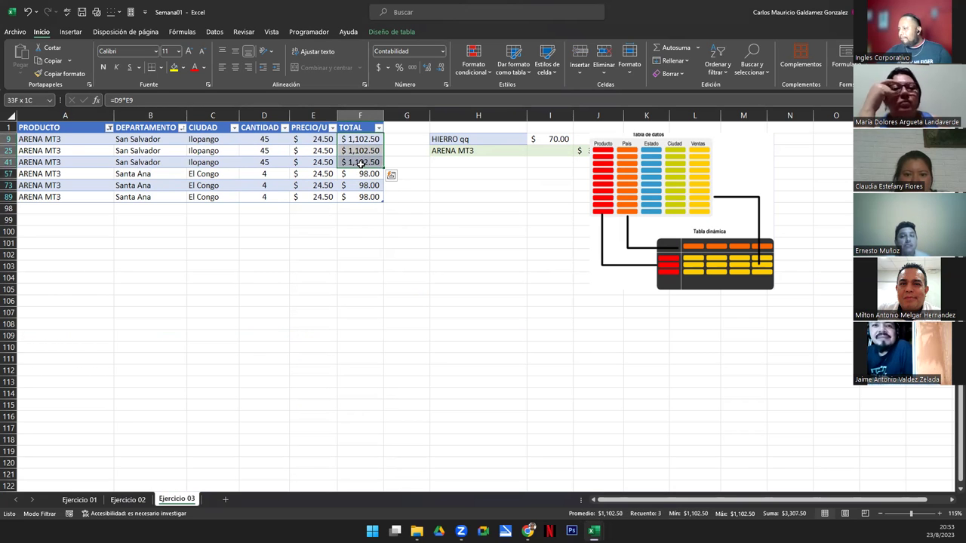
pyautogui.moveTo(359, 174); pyautogui.dragTo(356, 196)
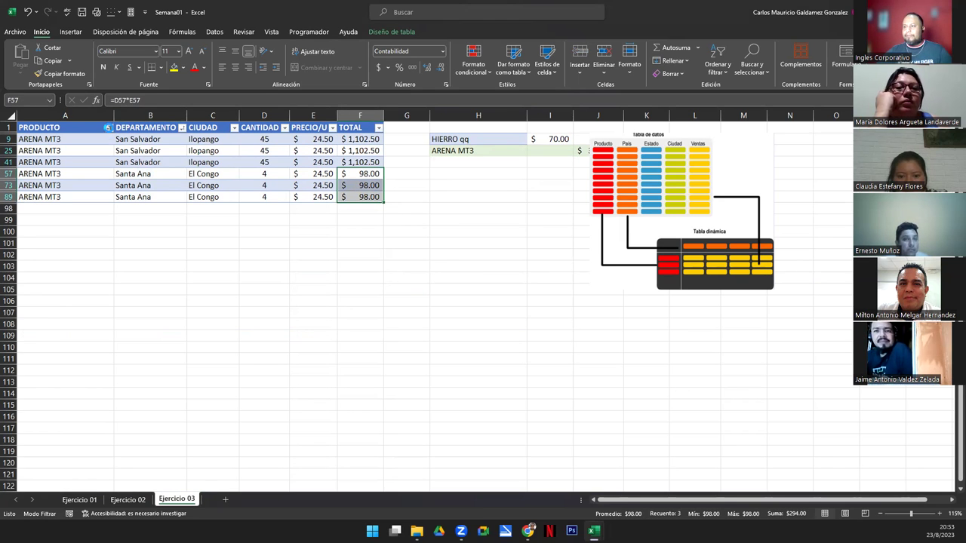
# - Clear the PRODUCTO filter and check ARENA MT3's San Salvador amount in the pivot table
pyautogui.click(108, 127)
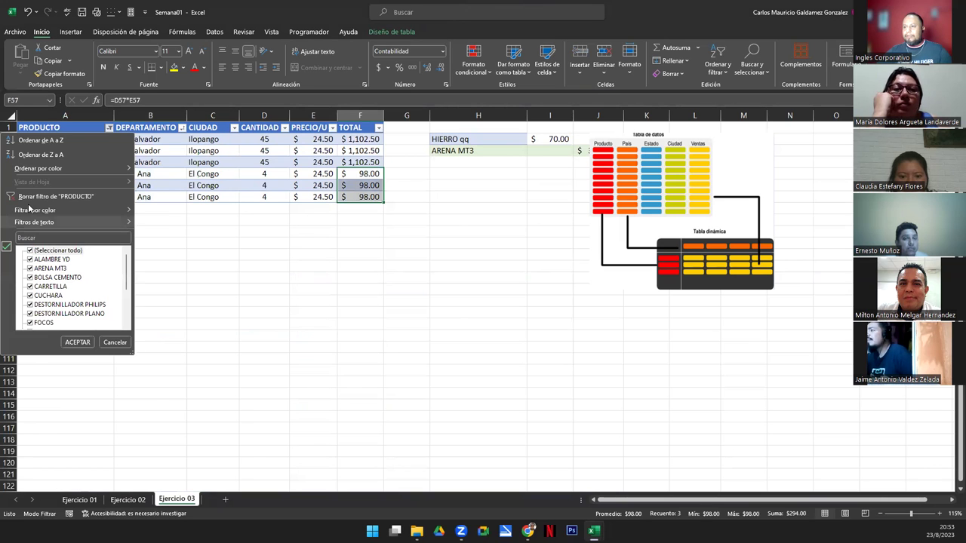
pyautogui.click(30, 198)
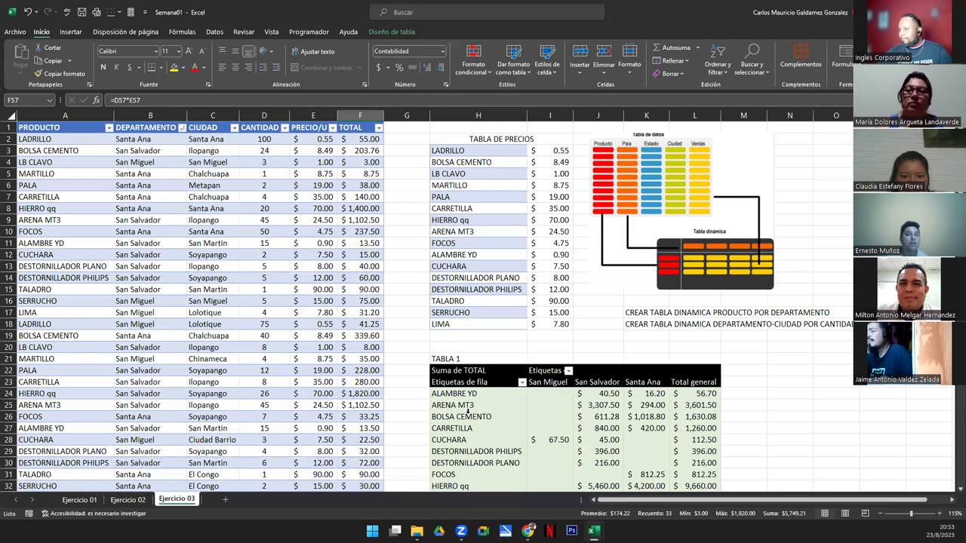
pyautogui.click(587, 406)
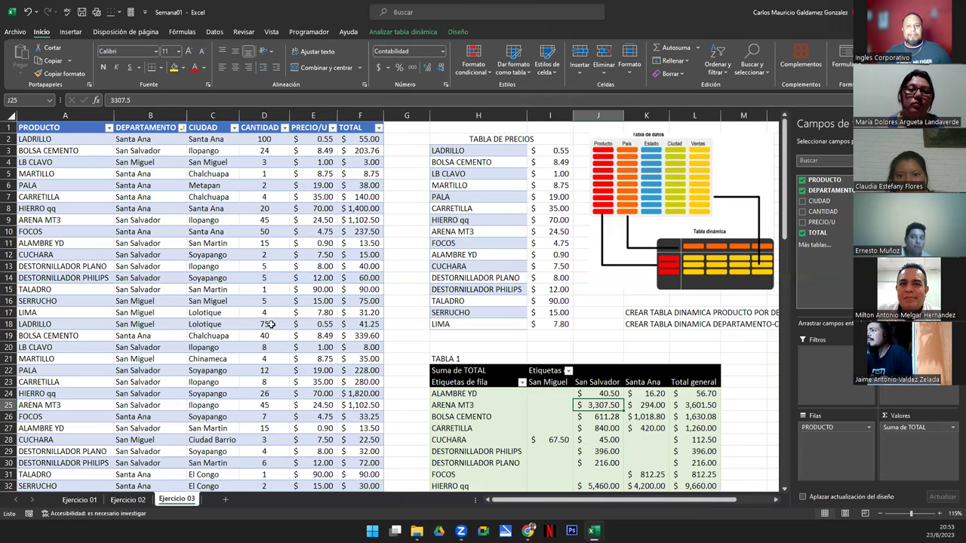
pyautogui.click(234, 266)
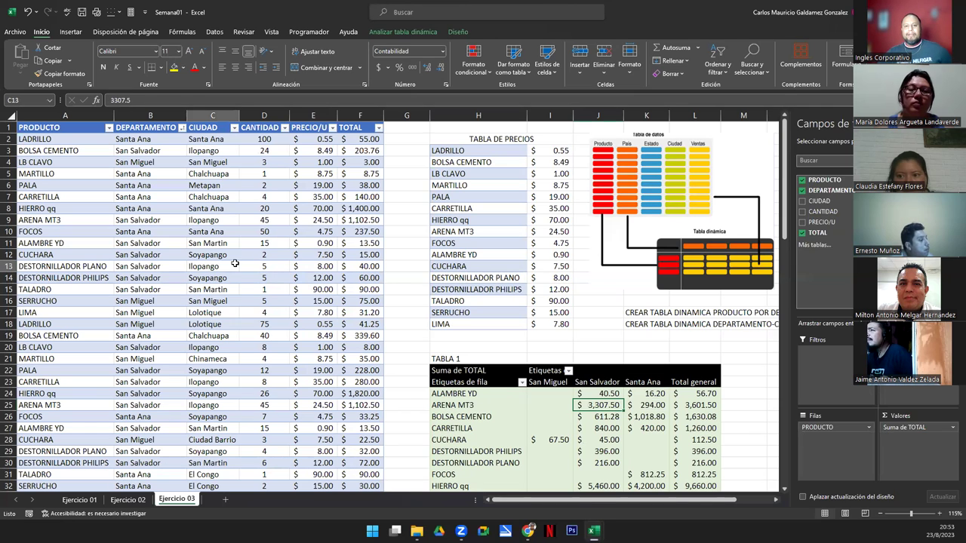
# - Highlight the first block of products in the sales table and the CANTIDAD values of rows 2–17 and 18–33
pyautogui.click(287, 326)
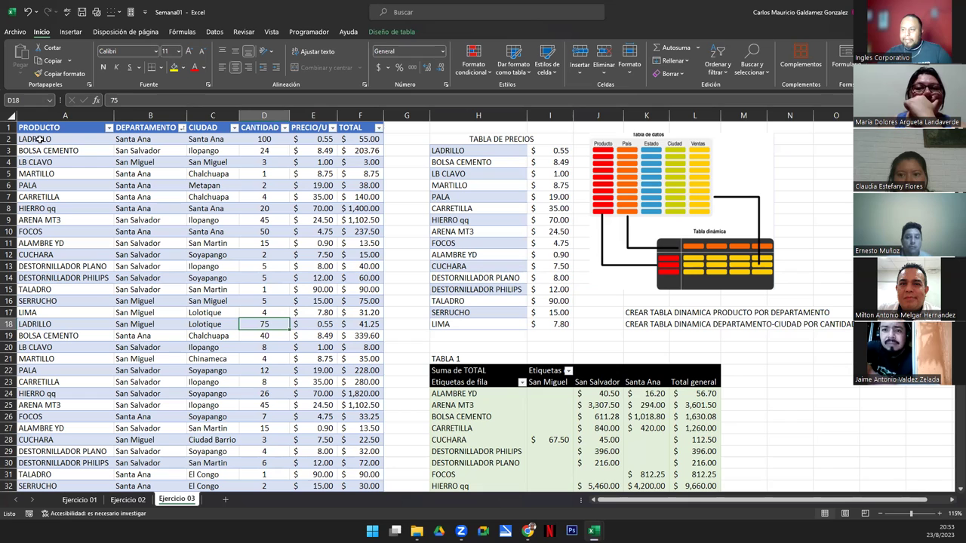
pyautogui.moveTo(40, 139); pyautogui.dragTo(57, 316)
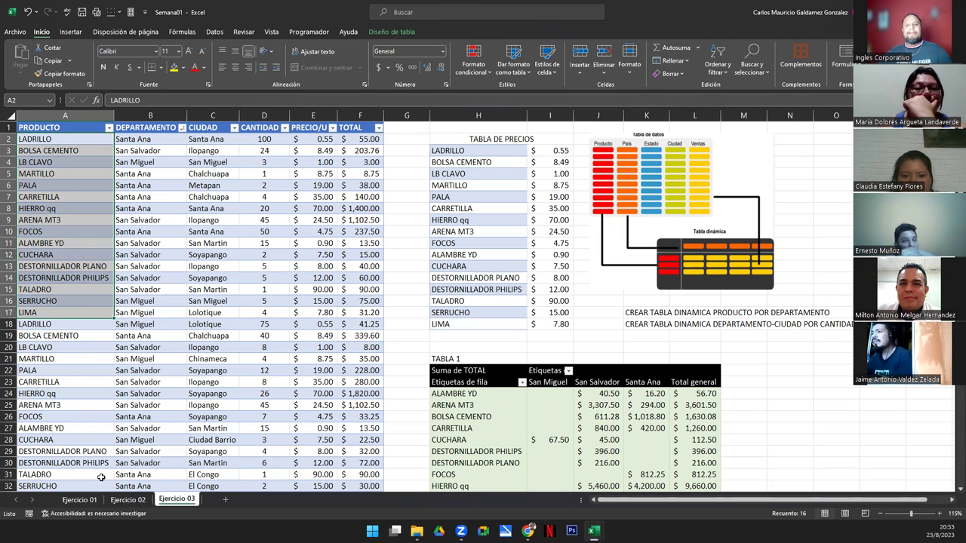
pyautogui.moveTo(263, 140); pyautogui.dragTo(263, 312)
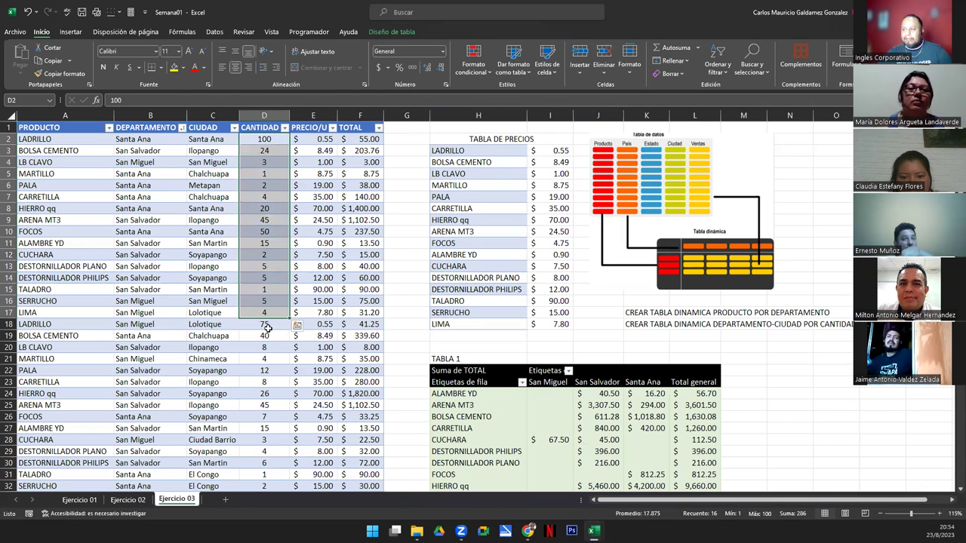
pyautogui.moveTo(269, 324); pyautogui.dragTo(277, 472)
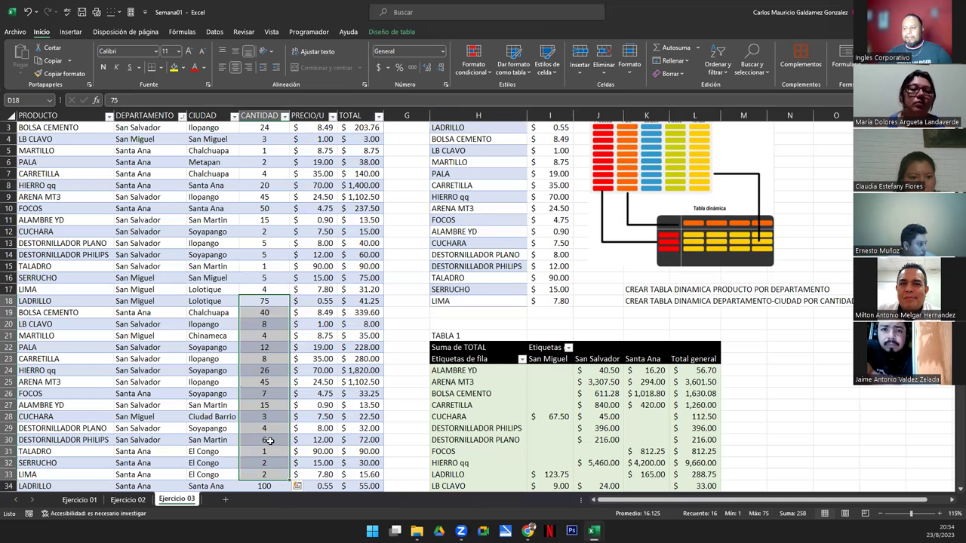
pyautogui.scroll(1, 280, 429)
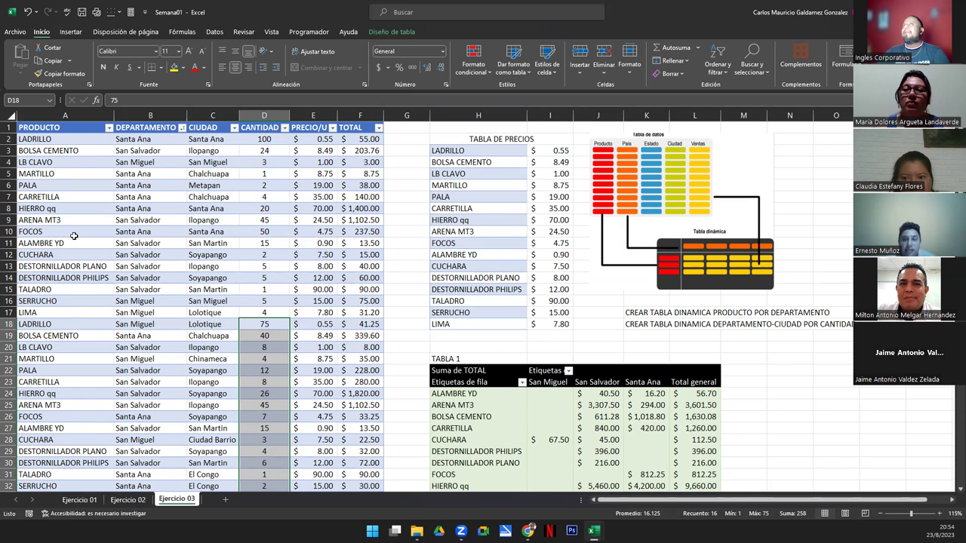
# - Select the sales table's entire PRODUCTO column from the first record to row 97 to show its extent
pyautogui.click(43, 140)
pyautogui.scroll(-5, 151, 301)
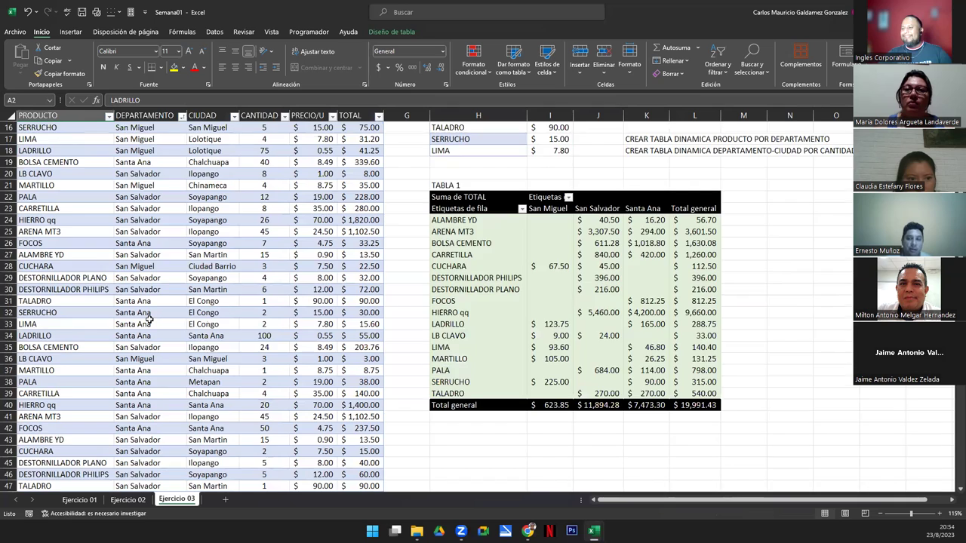
pyautogui.scroll(-20, 149, 319)
pyautogui.keyDown('shift'); pyautogui.click(43, 197); pyautogui.keyUp('shift')
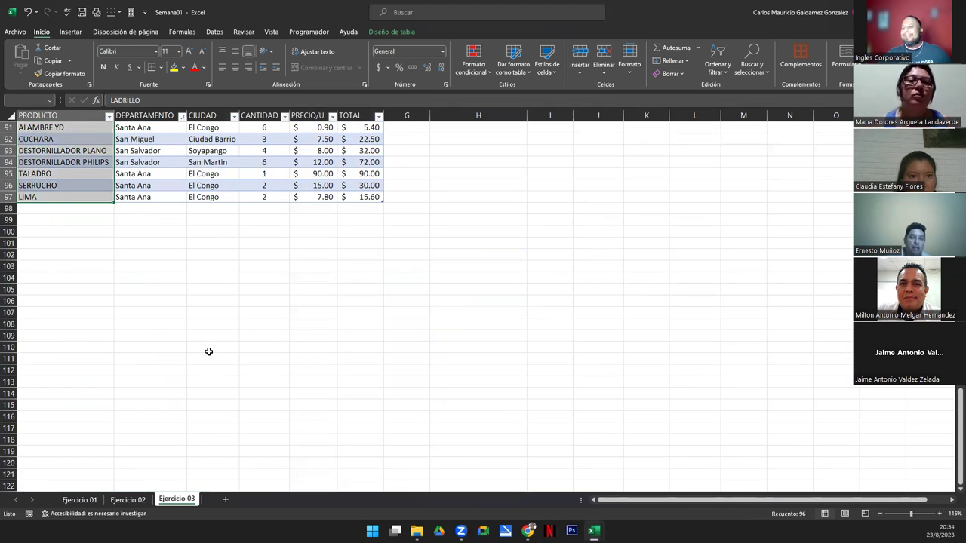
pyautogui.scroll(20, 217, 359)
pyautogui.click(204, 278)
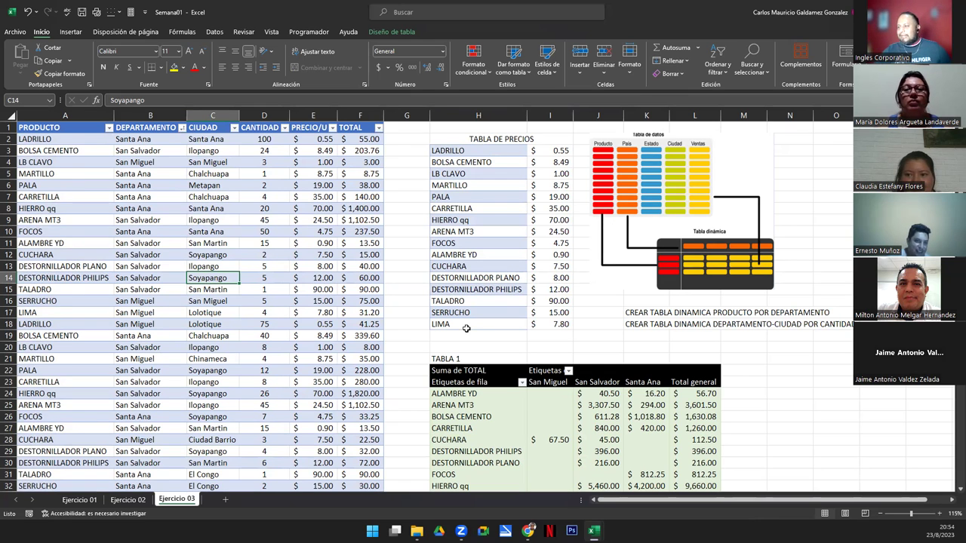
# - Review the department-city pivot table instruction and start a new pivot table located at cell H43, below TABLA 1
pyautogui.scroll(-5, 466, 328)
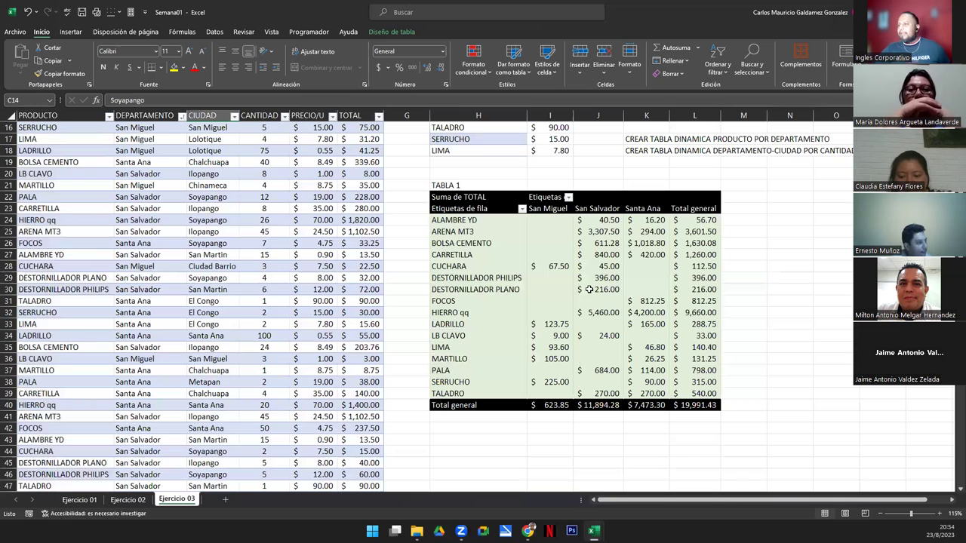
pyautogui.click(634, 152)
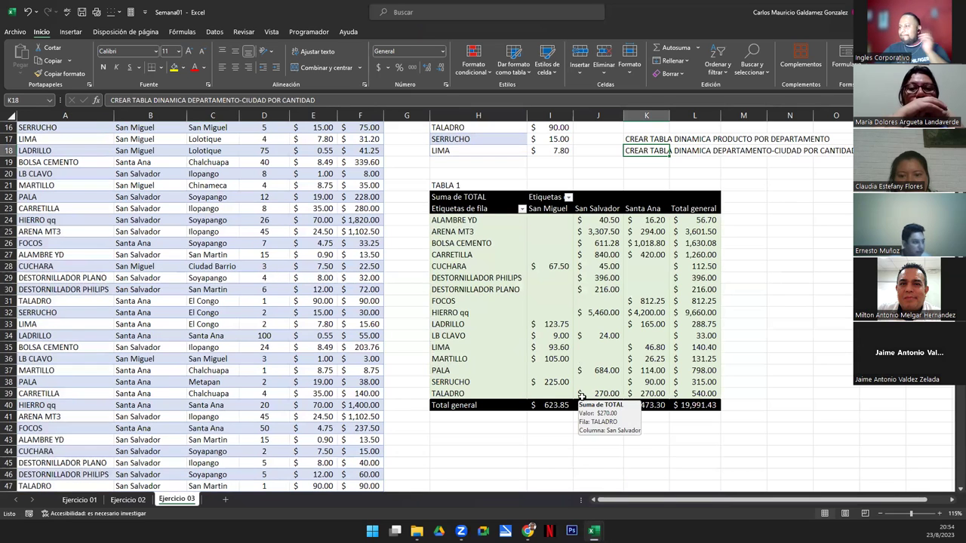
pyautogui.click(522, 324)
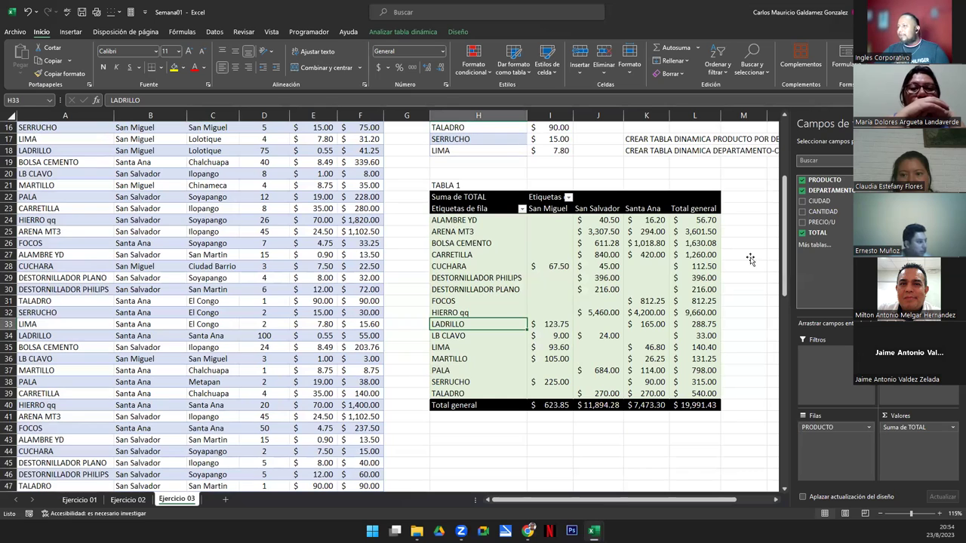
pyautogui.click(445, 439)
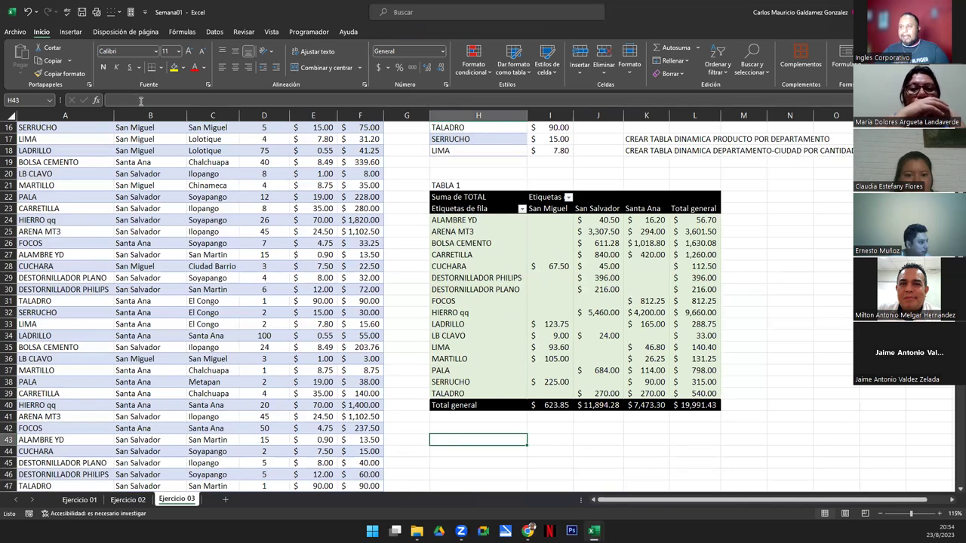
pyautogui.click(70, 31)
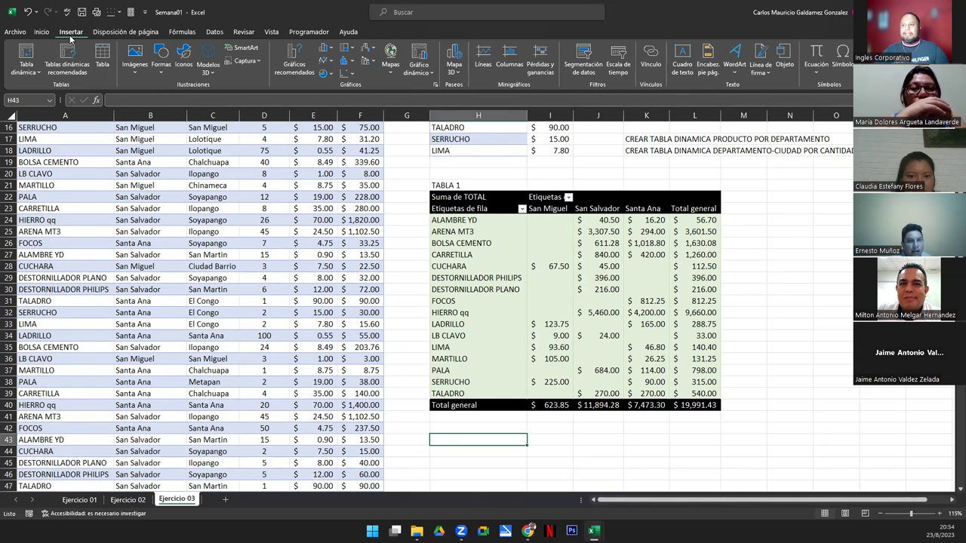
pyautogui.click(28, 57)
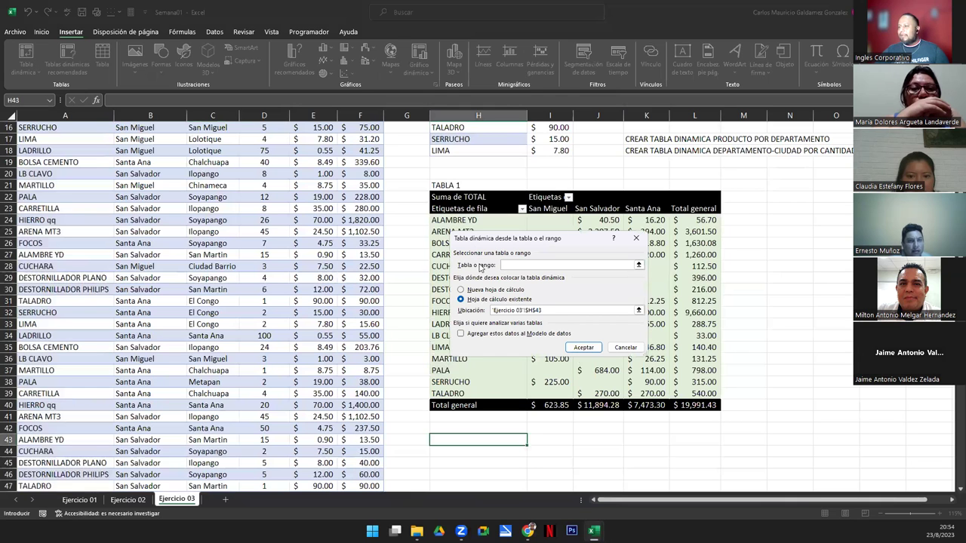
# - Set Tabla2 as the source and create the pivot table on the existing sheet at Ejercicio 03, cell H43
pyautogui.click(638, 266)
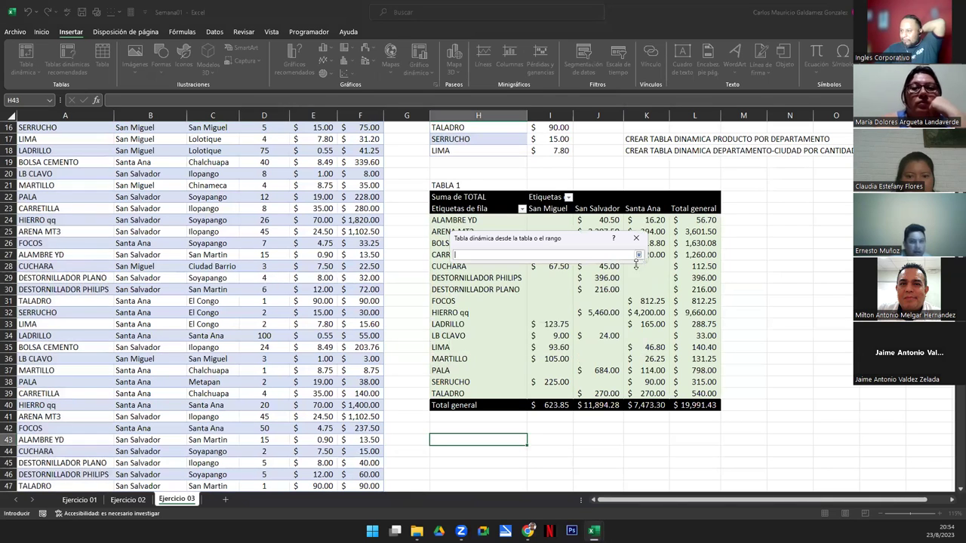
pyautogui.scroll(5, 88, 175)
pyautogui.click(25, 140)
pyautogui.hotkey('ctrl', 'shift', 'Right')
pyautogui.hotkey('ctrl', 'shift', 'Down')
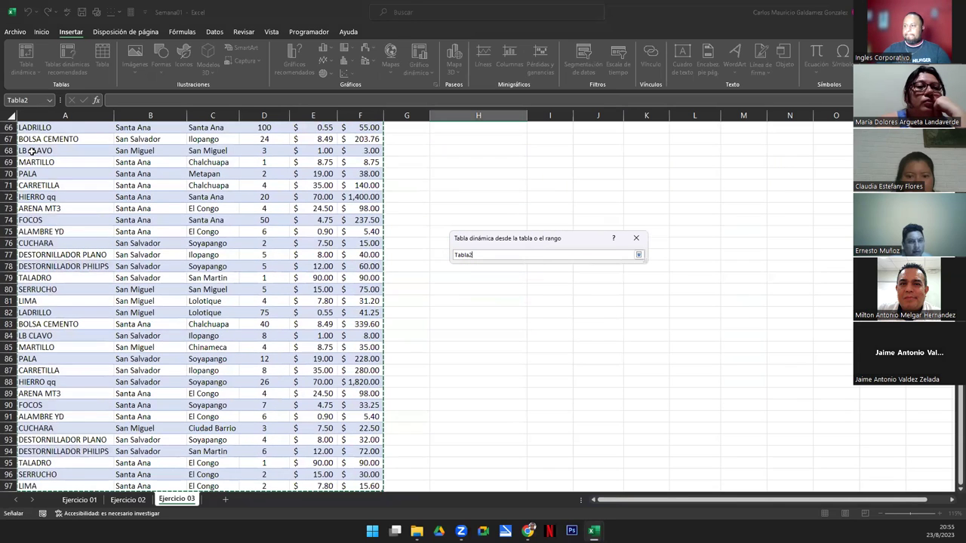
pyautogui.click(639, 254)
pyautogui.click(560, 311)
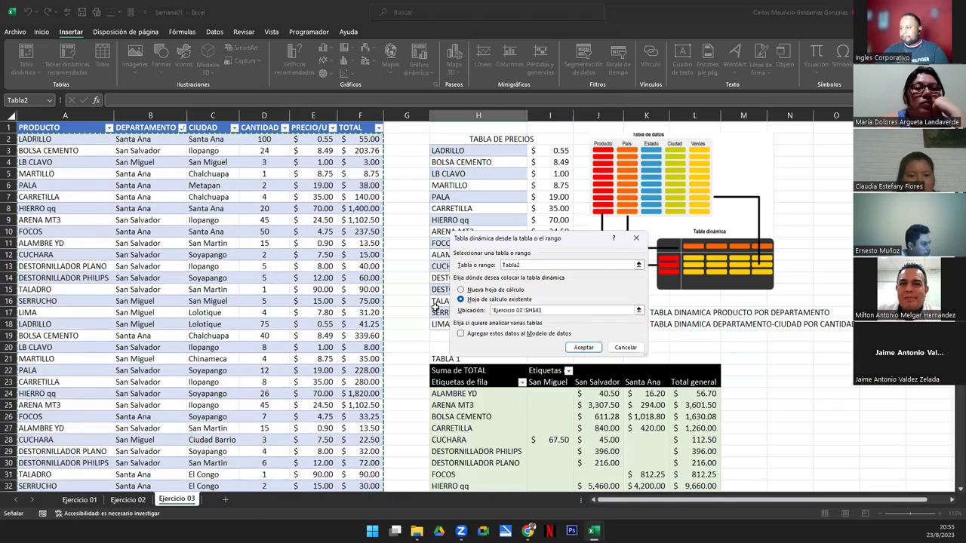
pyautogui.click(477, 439)
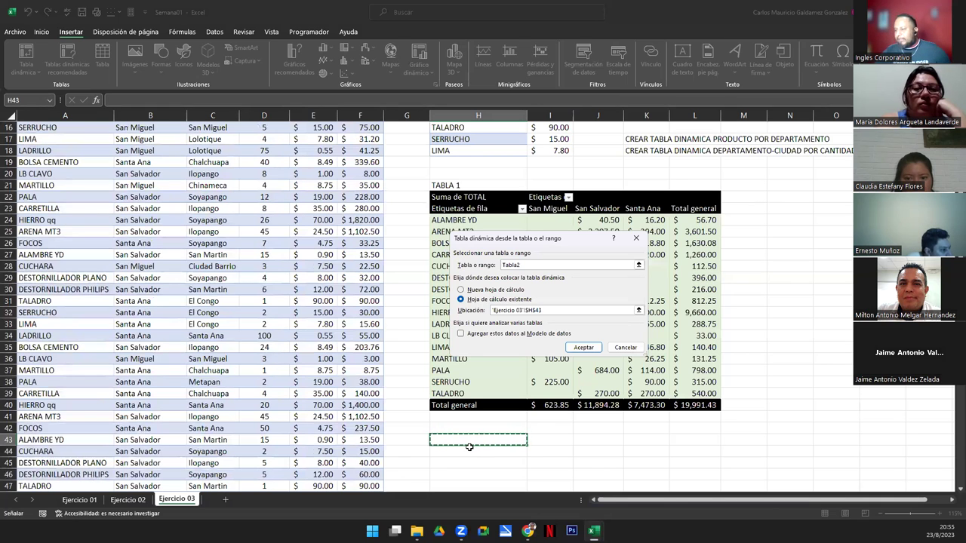
pyautogui.click(583, 348)
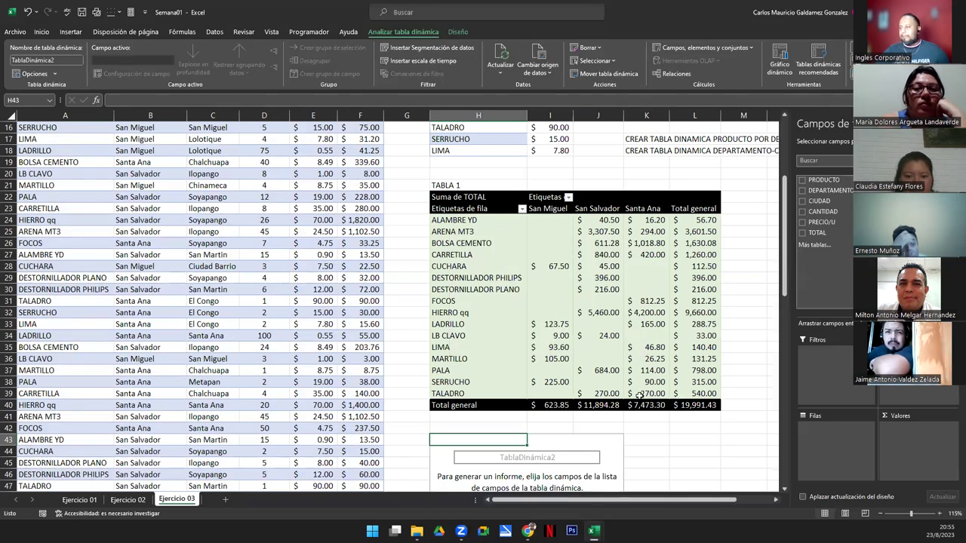
# - Place DEPARTAMENTO in the new pivot table's rows and CIUDAD in its columns
pyautogui.click(776, 501)
pyautogui.click(777, 502)
pyautogui.click(777, 501)
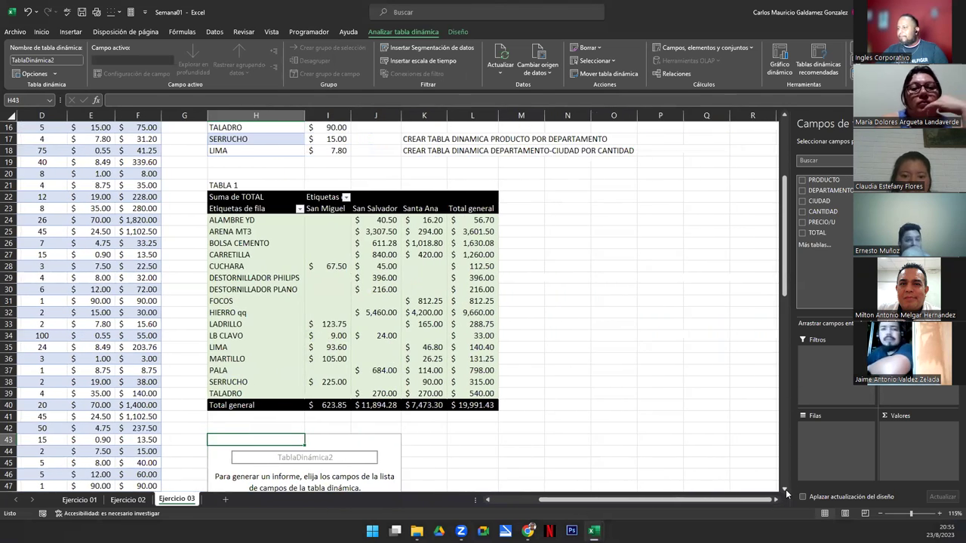
pyautogui.click(787, 492)
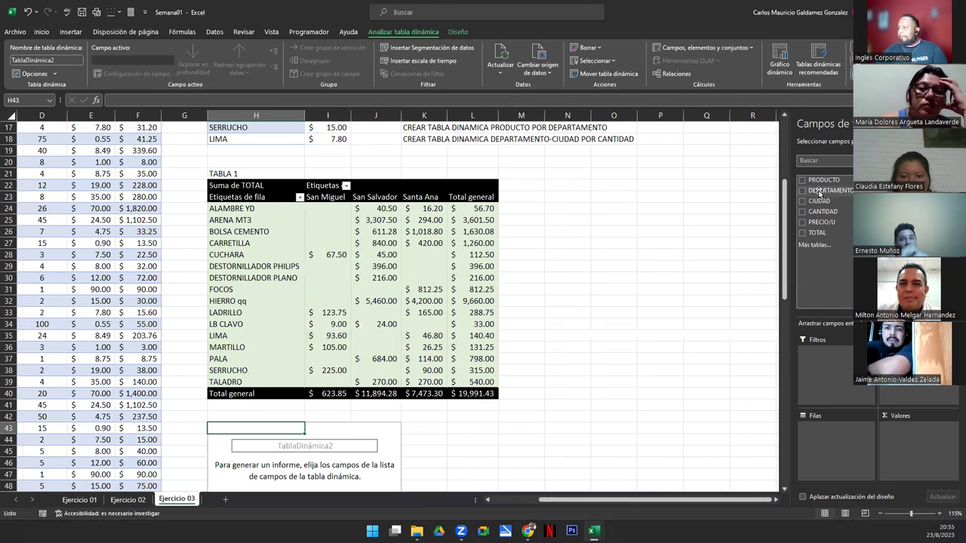
pyautogui.moveTo(820, 193); pyautogui.dragTo(834, 430)
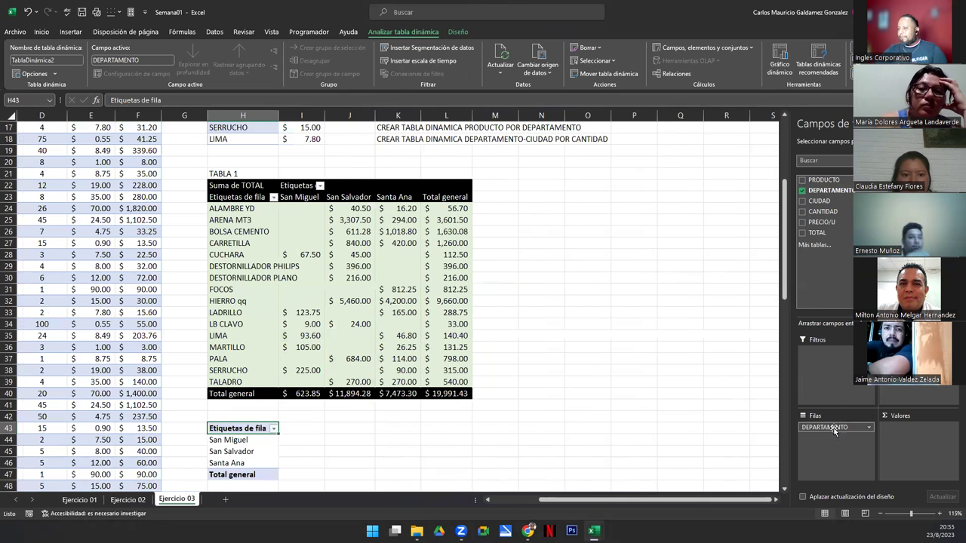
pyautogui.moveTo(787, 274); pyautogui.dragTo(787, 291)
pyautogui.moveTo(821, 201); pyautogui.dragTo(838, 438)
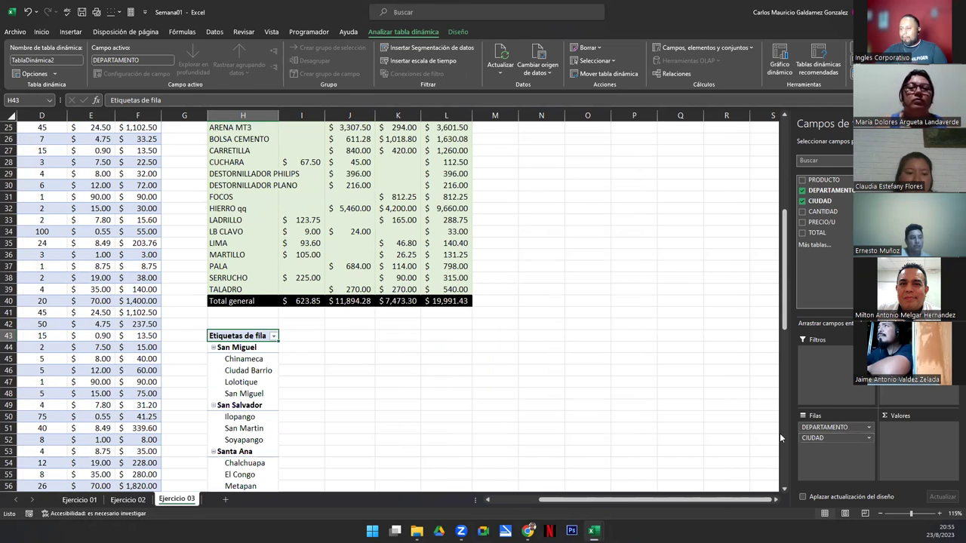
pyautogui.moveTo(813, 438); pyautogui.dragTo(905, 355)
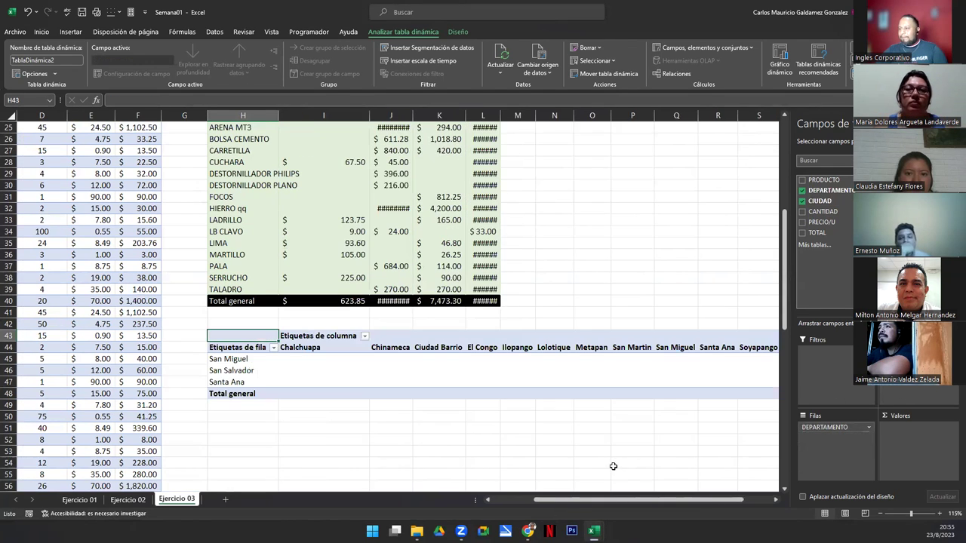
# - Add TOTAL to the new pivot table's values as a sum
pyautogui.moveTo(566, 504); pyautogui.dragTo(669, 500)
pyautogui.moveTo(789, 305); pyautogui.dragTo(789, 293)
pyautogui.moveTo(821, 234); pyautogui.dragTo(915, 443)
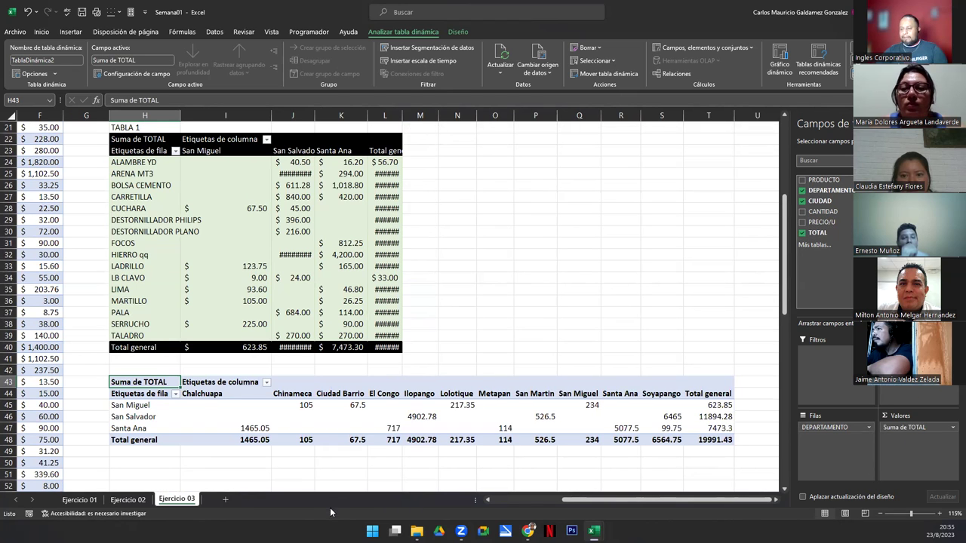
# - Apply the dollar accounting format to the department-city pivot table's amounts and autofit columns J and L
pyautogui.moveTo(214, 406); pyautogui.dragTo(731, 441)
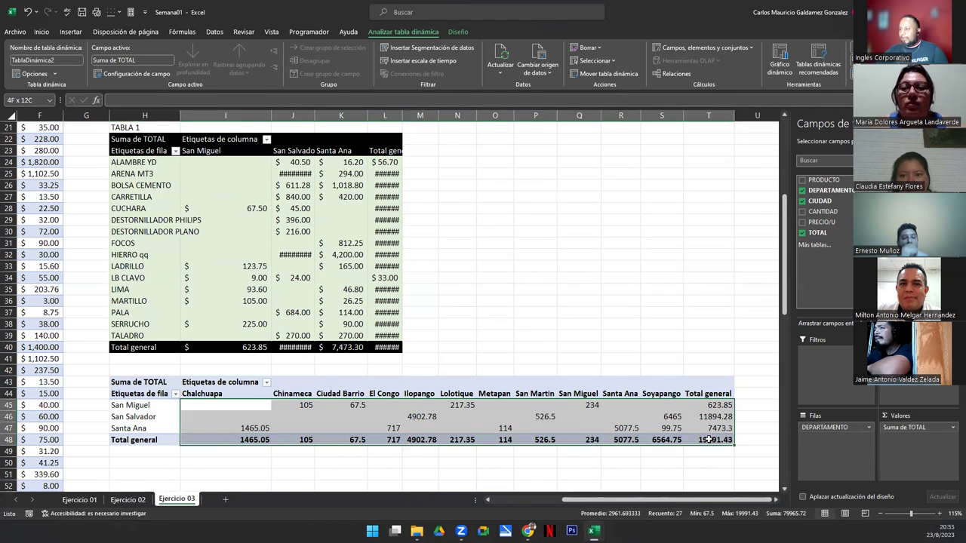
pyautogui.click(50, 32)
pyautogui.click(379, 68)
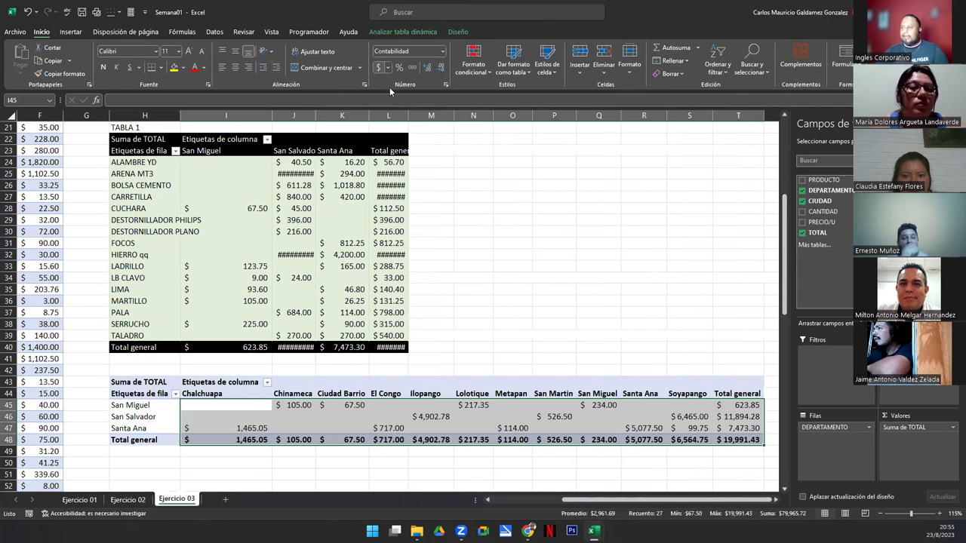
pyautogui.doubleClick(315, 115)
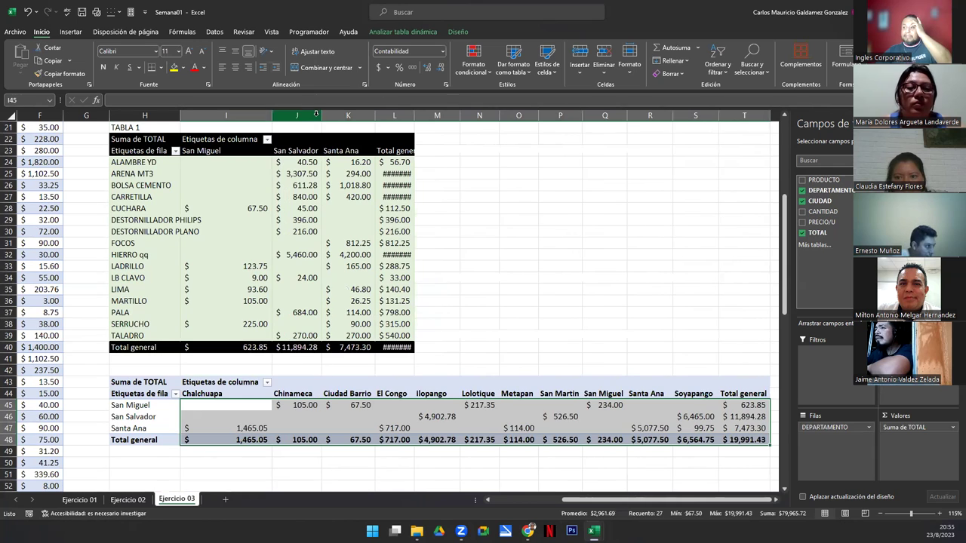
pyautogui.doubleClick(415, 115)
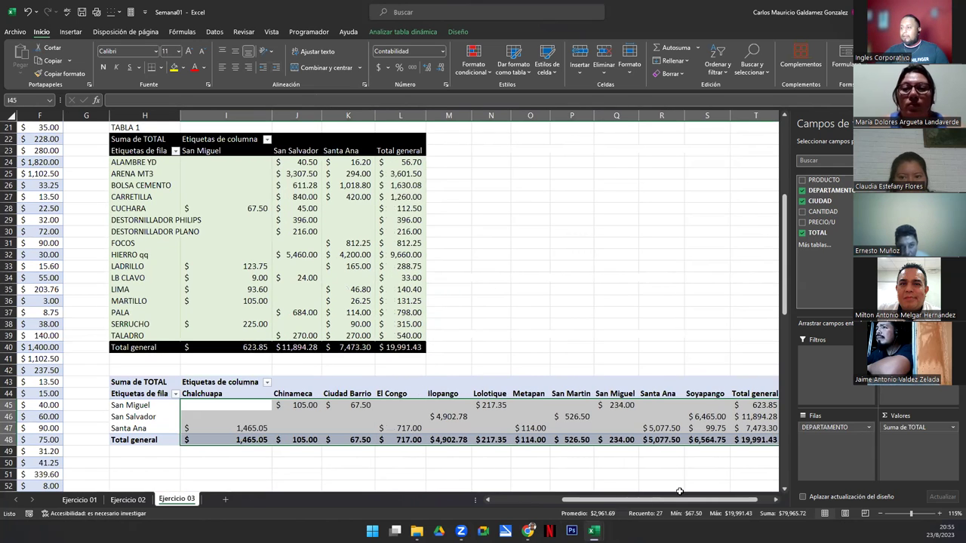
pyautogui.click(776, 500)
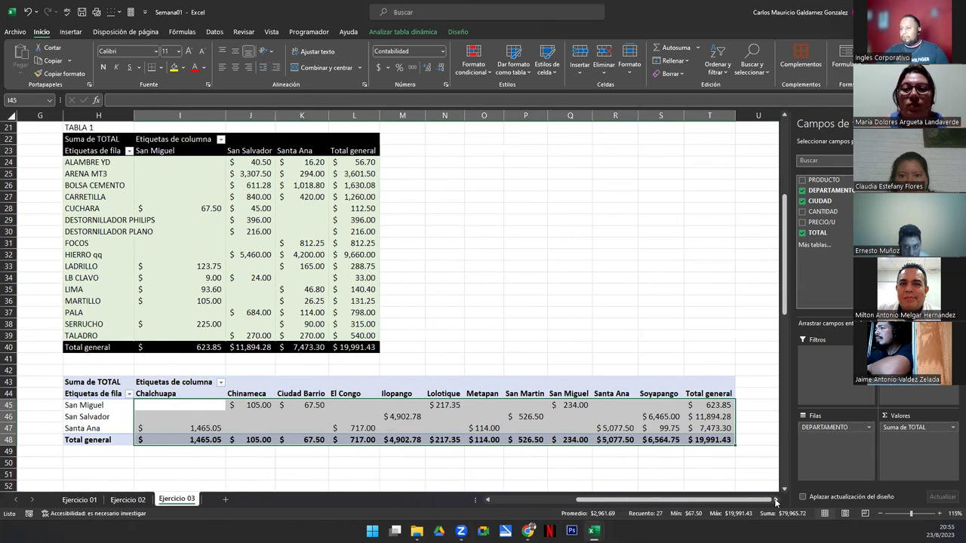
# - Apply the dark blue style from the Oscuro group to the department-city pivot table
pyautogui.click(462, 34)
pyautogui.click(559, 73)
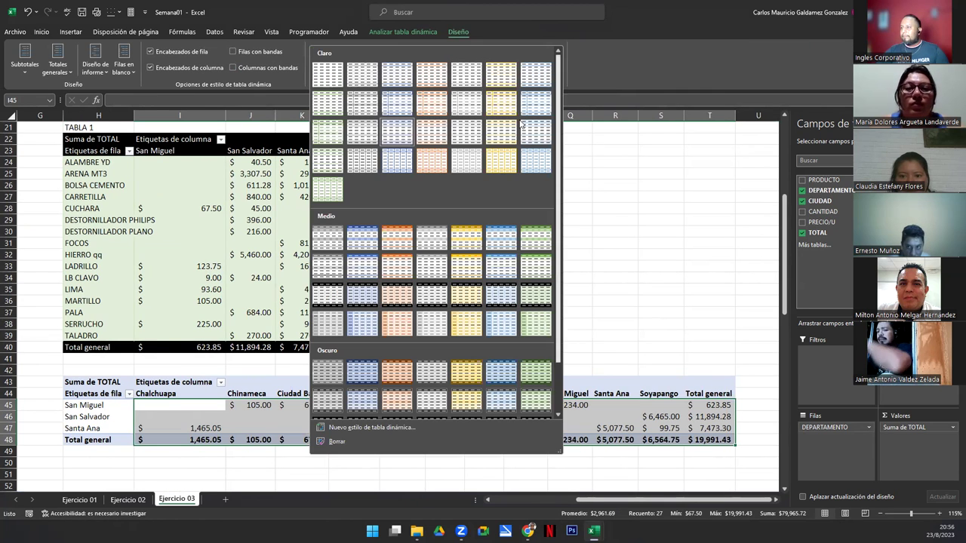
pyautogui.click(370, 376)
pyautogui.click(406, 417)
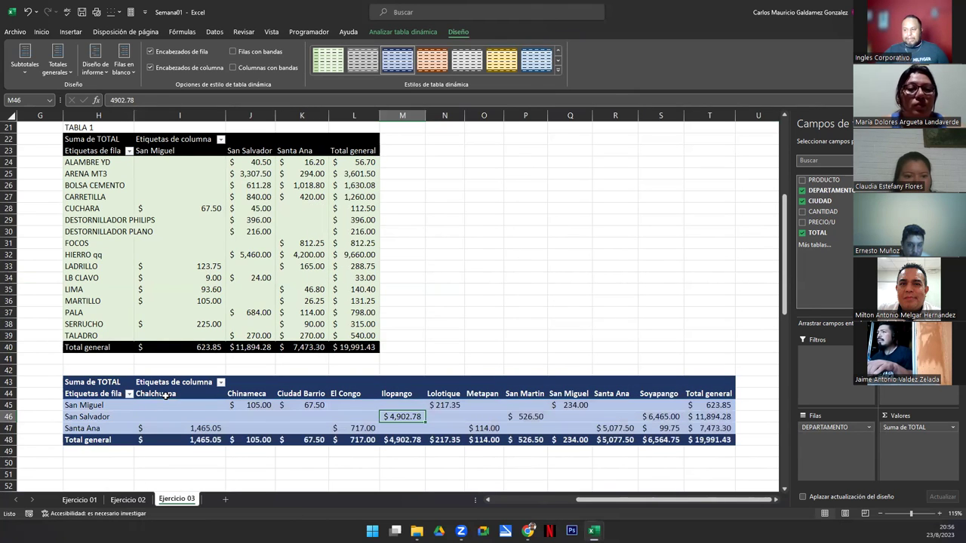
# - Check Santa Ana's Chalchuapa amount, the Chinameca and Ciudad Barrio headings, and the San Miguel row in the new pivot table
pyautogui.click(151, 431)
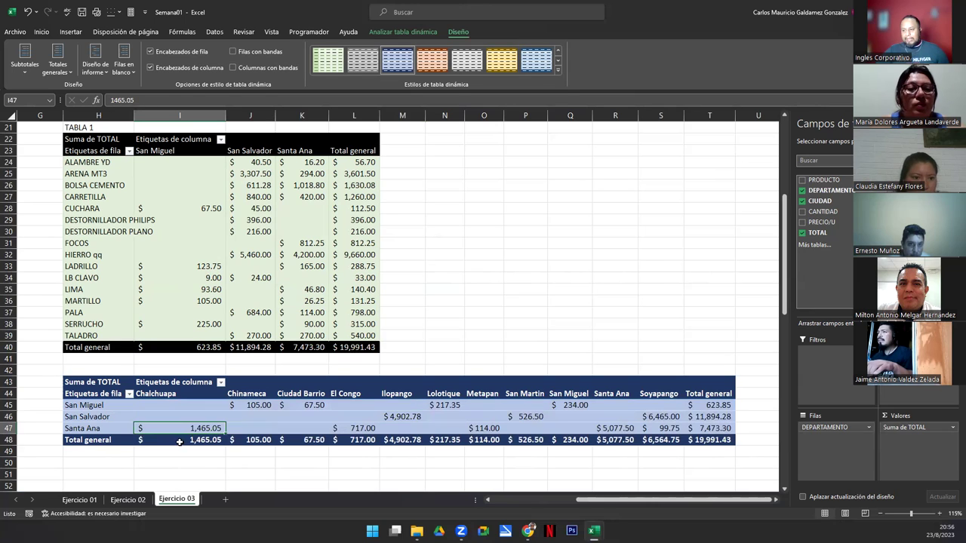
pyautogui.click(249, 393)
pyautogui.click(296, 393)
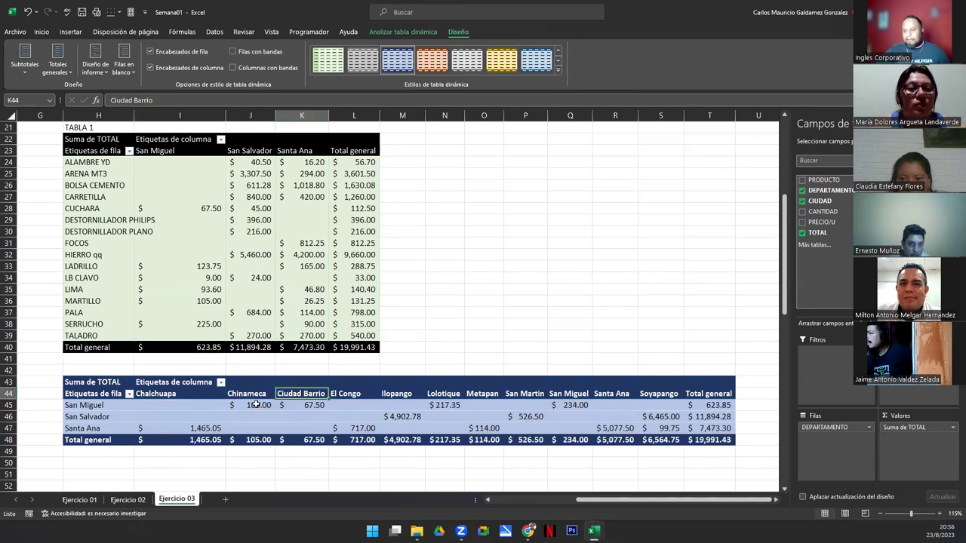
pyautogui.click(78, 405)
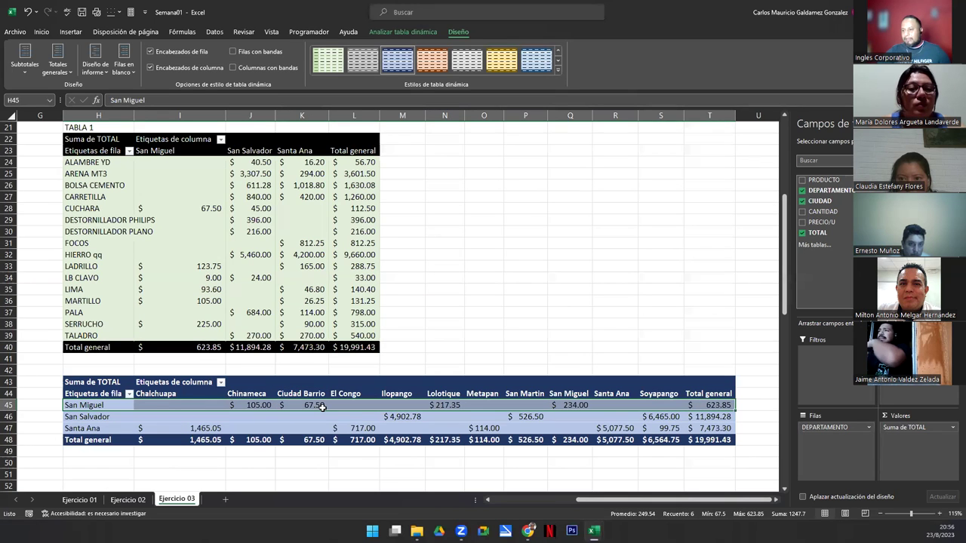
# - Check the city amounts across the Santa Ana, San Salvador and San Miguel rows of the department-city pivot table
pyautogui.moveTo(150, 429); pyautogui.dragTo(655, 428)
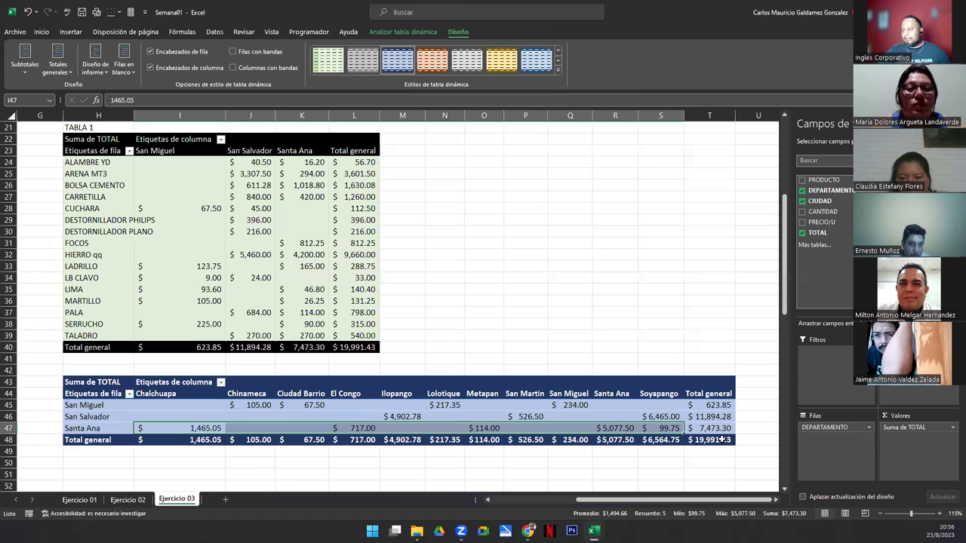
pyautogui.click(174, 418)
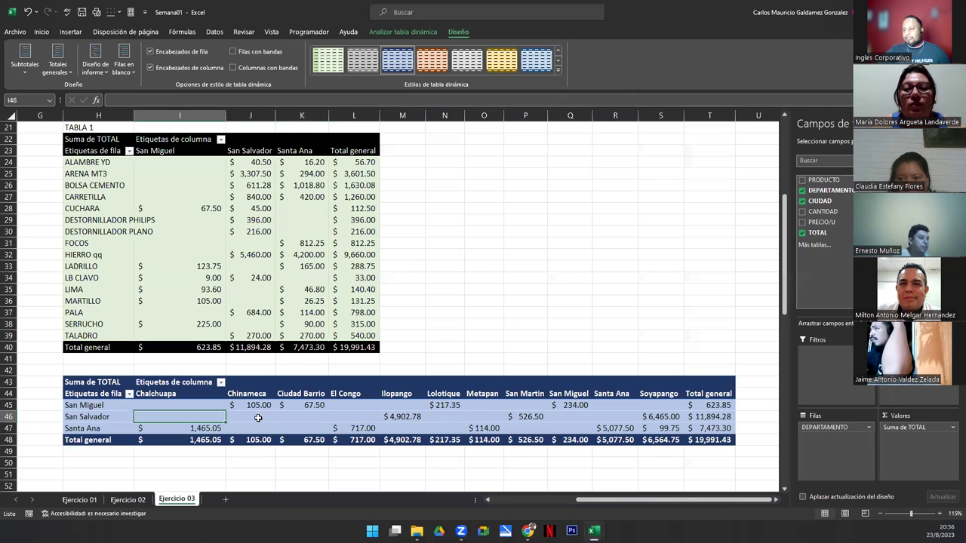
pyautogui.hotkey('shift', 'Right')
pyautogui.hotkey('shift', 'Right')
pyautogui.hotkey('shift', 'Right')
pyautogui.hotkey('shift', 'Right')
pyautogui.hotkey('shift', 'Right')
pyautogui.hotkey('shift', 'Right')
pyautogui.hotkey('shift', 'Right')
pyautogui.hotkey('shift', 'Right')
pyautogui.hotkey('shift', 'Right')
pyautogui.hotkey('shift', 'Right')
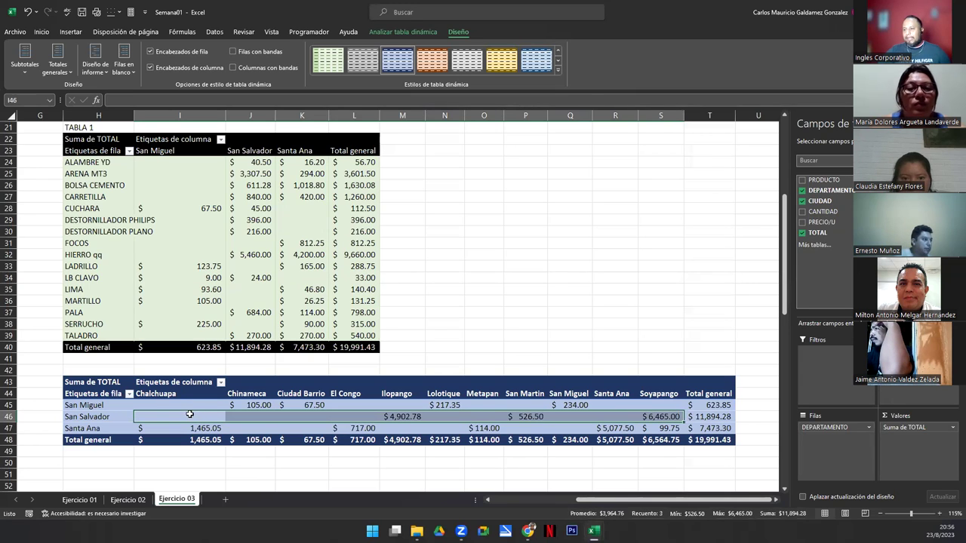
pyautogui.moveTo(190, 406); pyautogui.dragTo(658, 404)
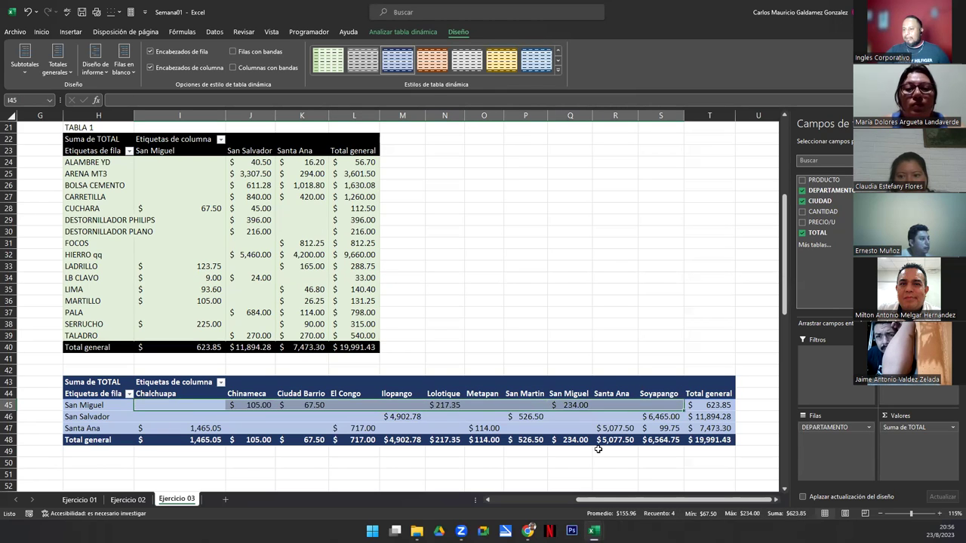
# - Check the Total general amount of each department in the department-city pivot table
pyautogui.click(698, 407)
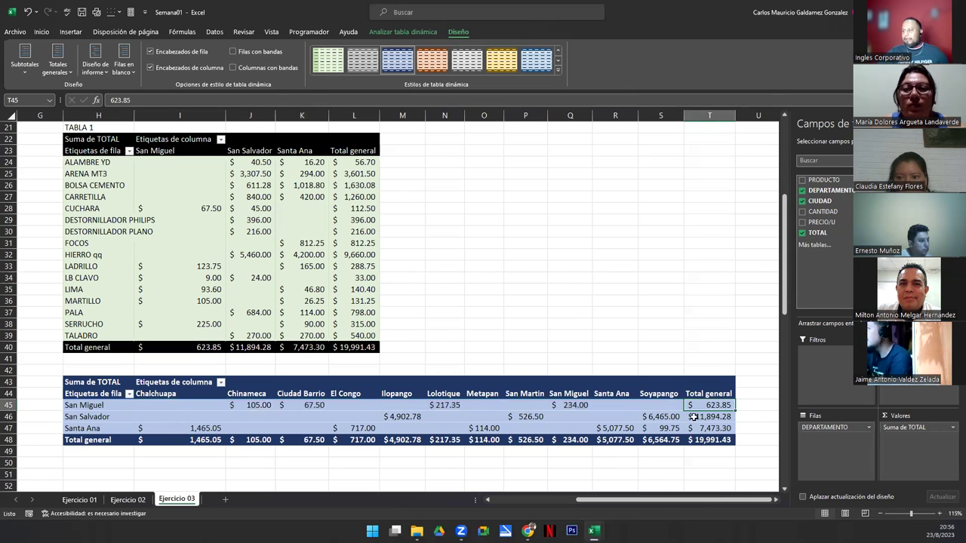
pyautogui.click(693, 417)
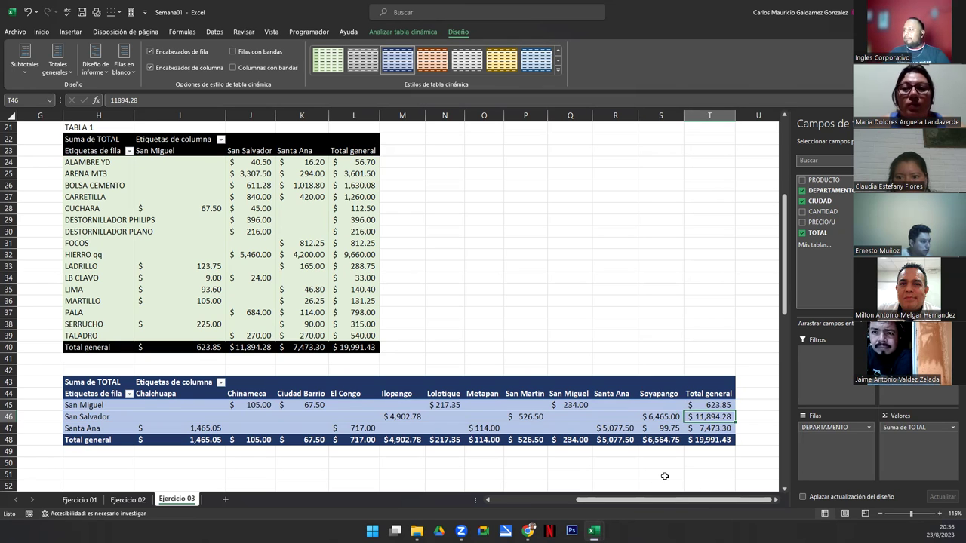
pyautogui.click(707, 429)
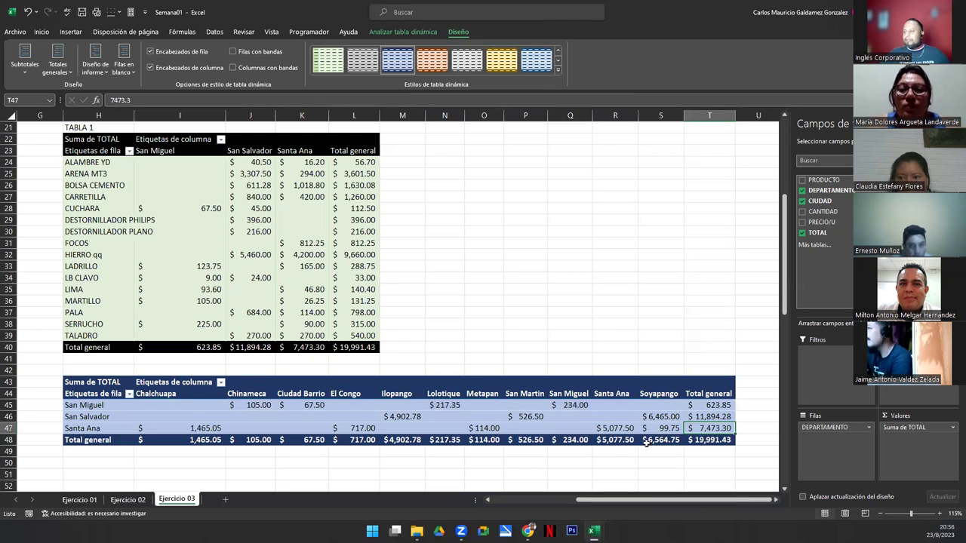
pyautogui.click(709, 405)
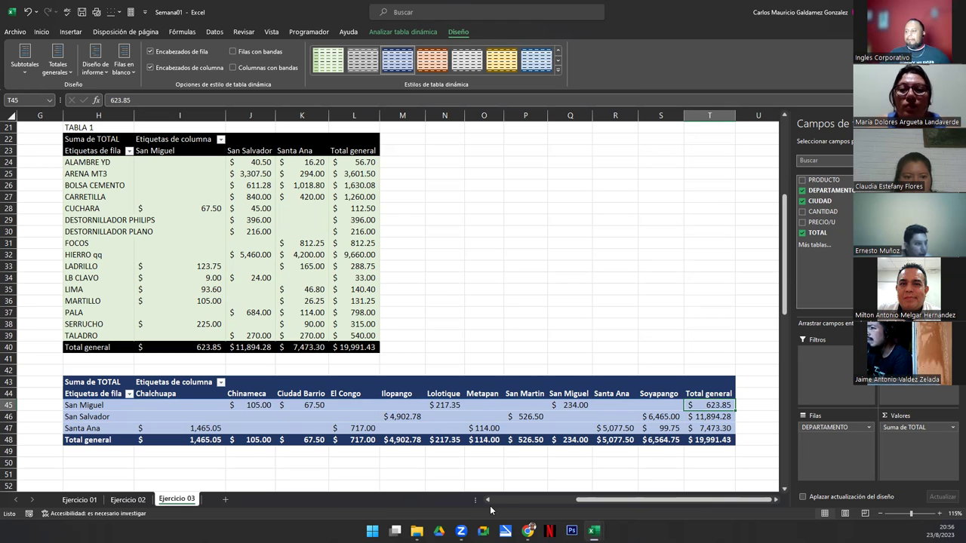
# - Review the source sales data and return to the department-city pivot table
pyautogui.moveTo(581, 498); pyautogui.dragTo(439, 501)
pyautogui.scroll(7, 150, 332)
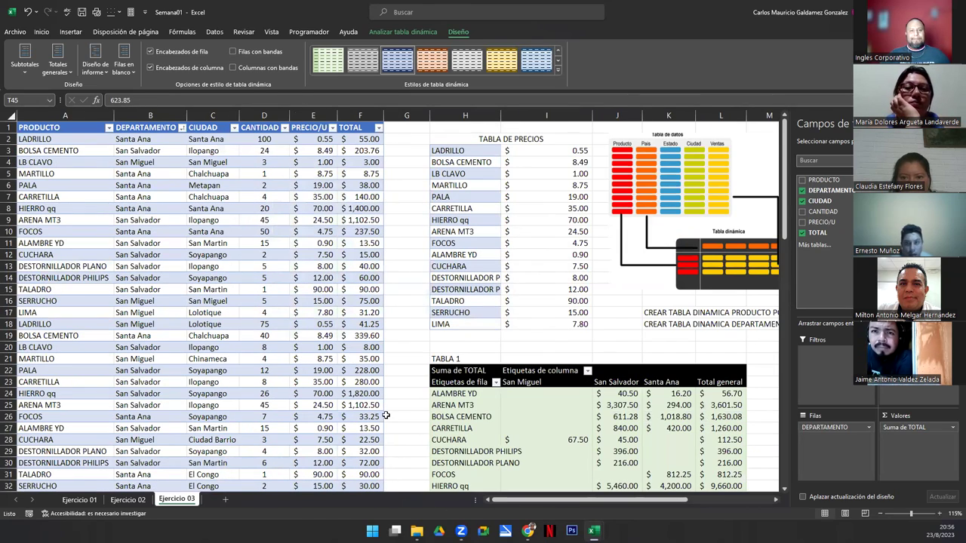
pyautogui.scroll(-3, 361, 400)
pyautogui.scroll(-7, 361, 400)
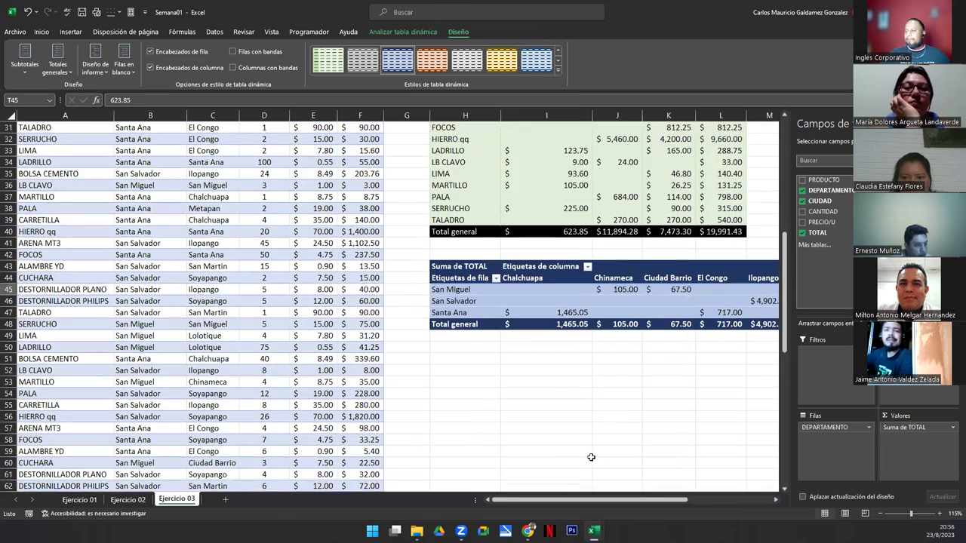
pyautogui.moveTo(644, 500); pyautogui.dragTo(733, 504)
pyautogui.moveTo(788, 334); pyautogui.dragTo(789, 291)
pyautogui.click(634, 420)
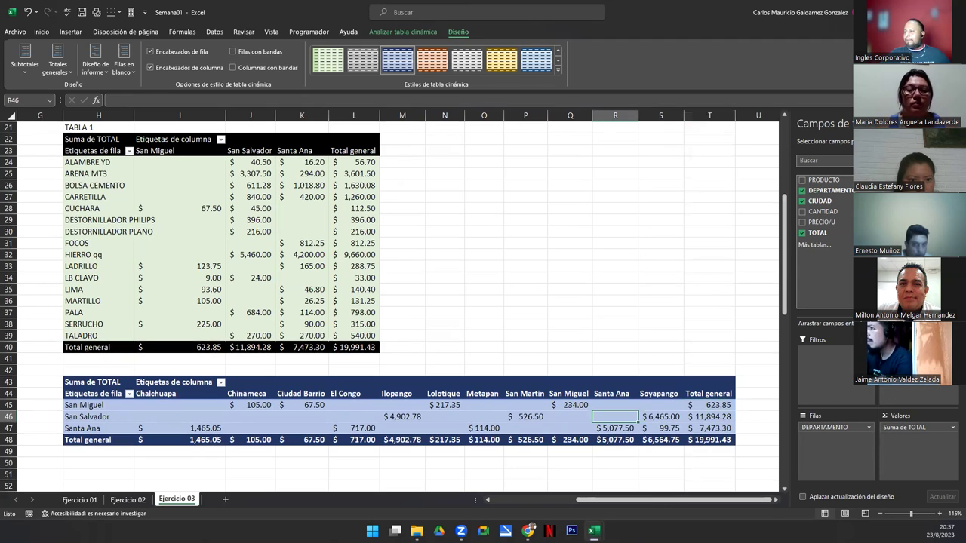
# - Compare the product-by-department pivot table with the department-city one, inspecting the MARTILLO, PALA and SERRUCHO rows and the city amounts
pyautogui.click(308, 224)
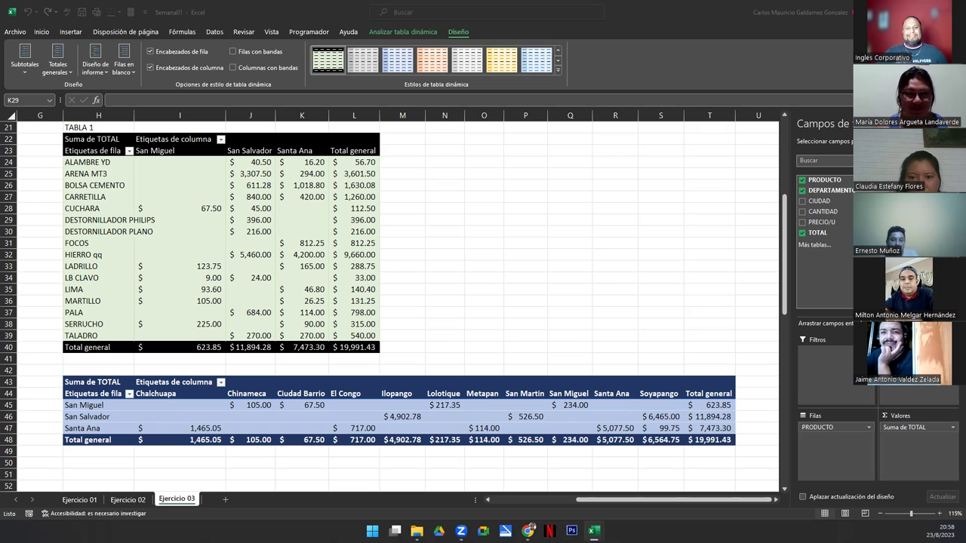
pyautogui.click(241, 416)
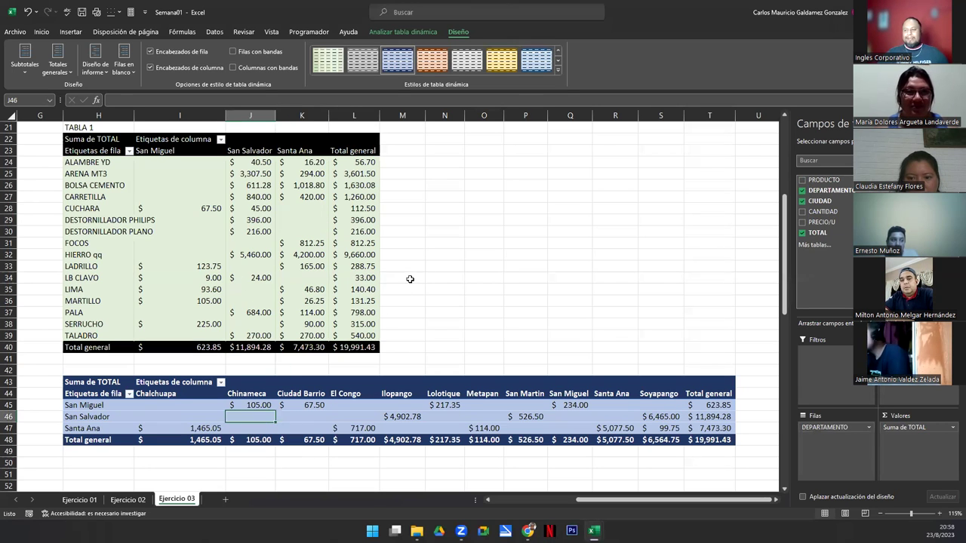
pyautogui.click(326, 300)
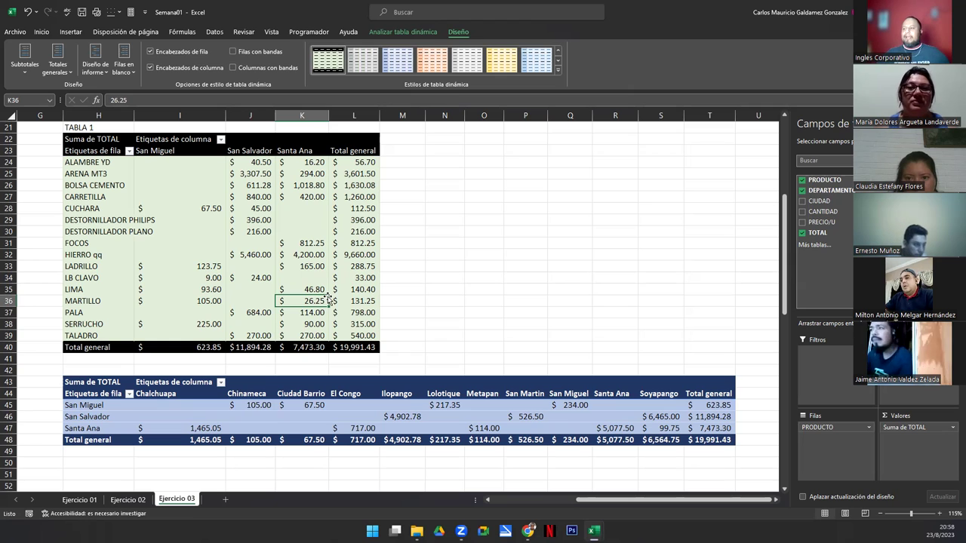
pyautogui.click(308, 312)
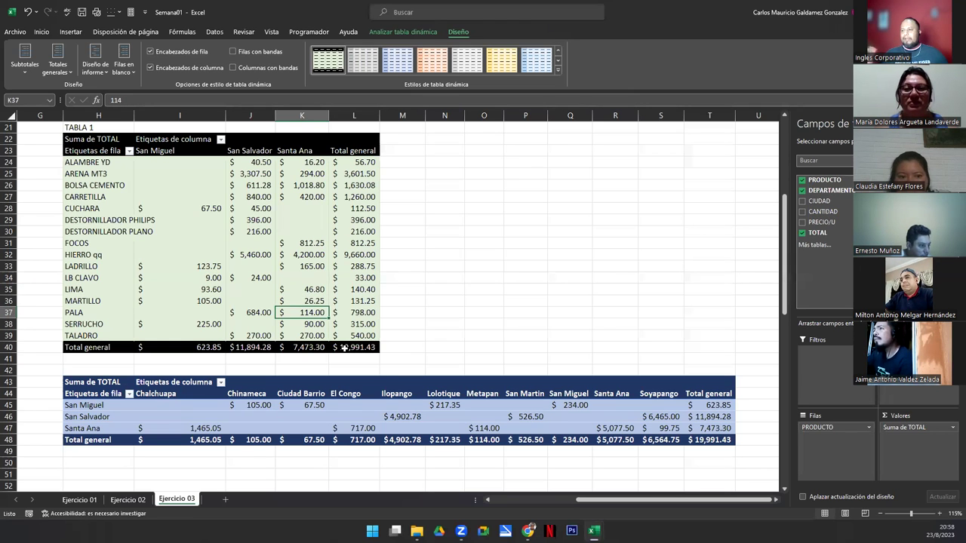
pyautogui.click(268, 324)
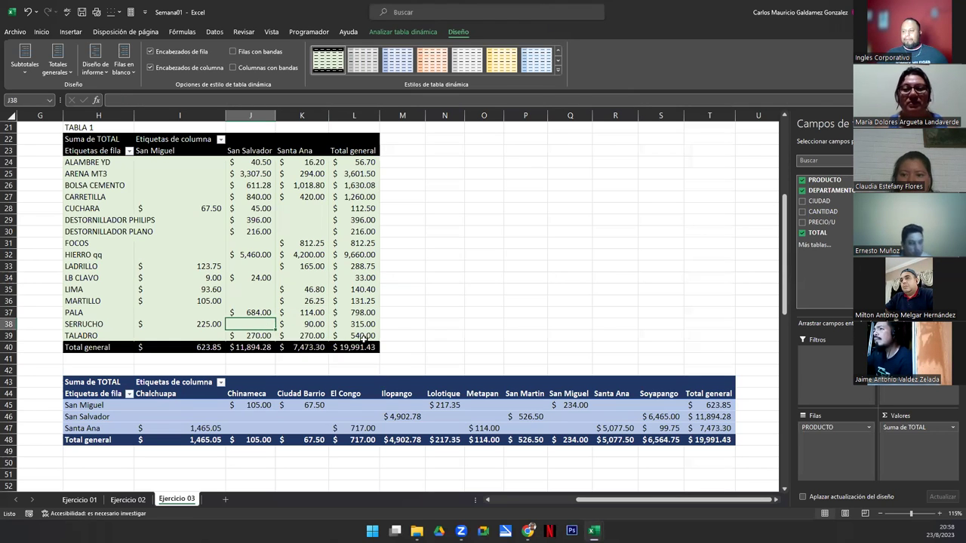
pyautogui.moveTo(208, 408); pyautogui.dragTo(704, 425)
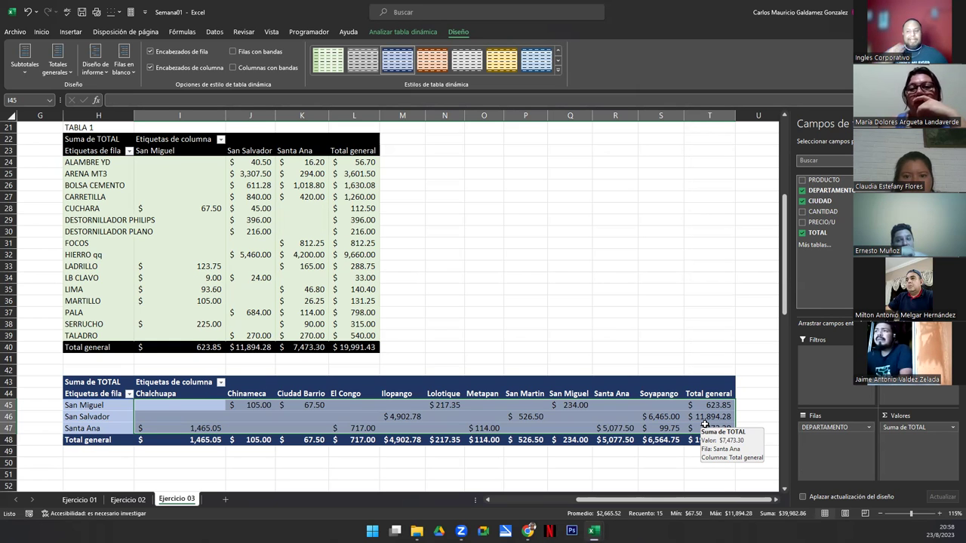
# - Refresh the data of the product-by-department pivot table
pyautogui.moveTo(579, 500); pyautogui.dragTo(521, 503)
pyautogui.scroll(7, 521, 503)
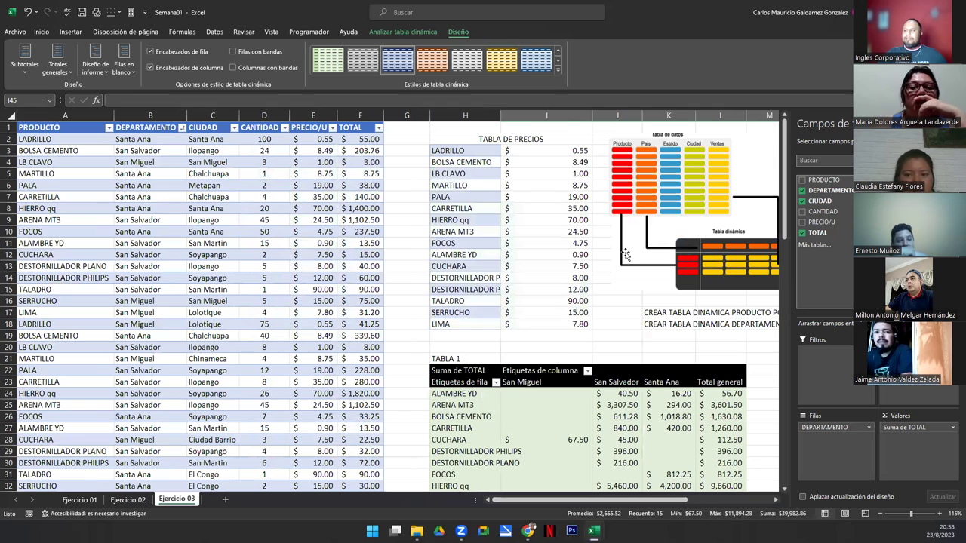
pyautogui.scroll(-5, 657, 279)
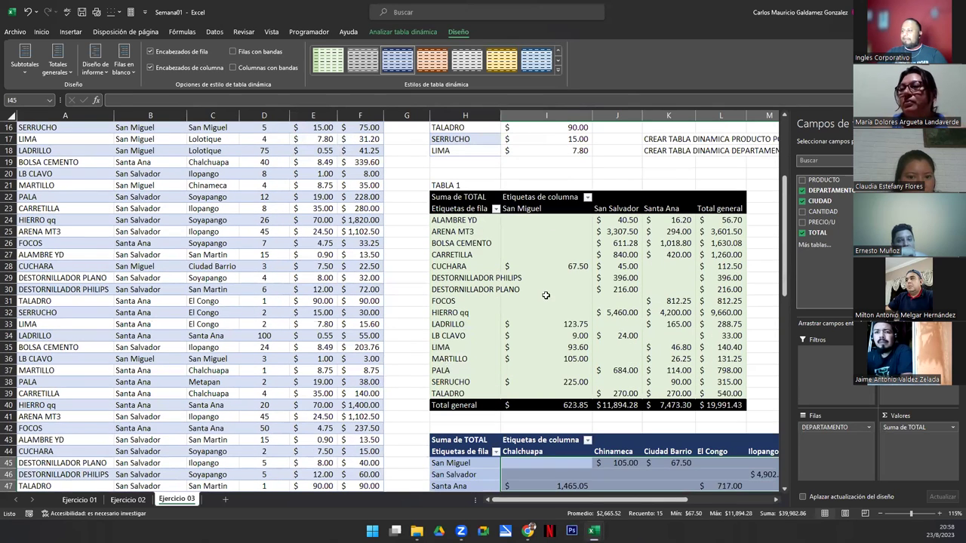
pyautogui.click(547, 298)
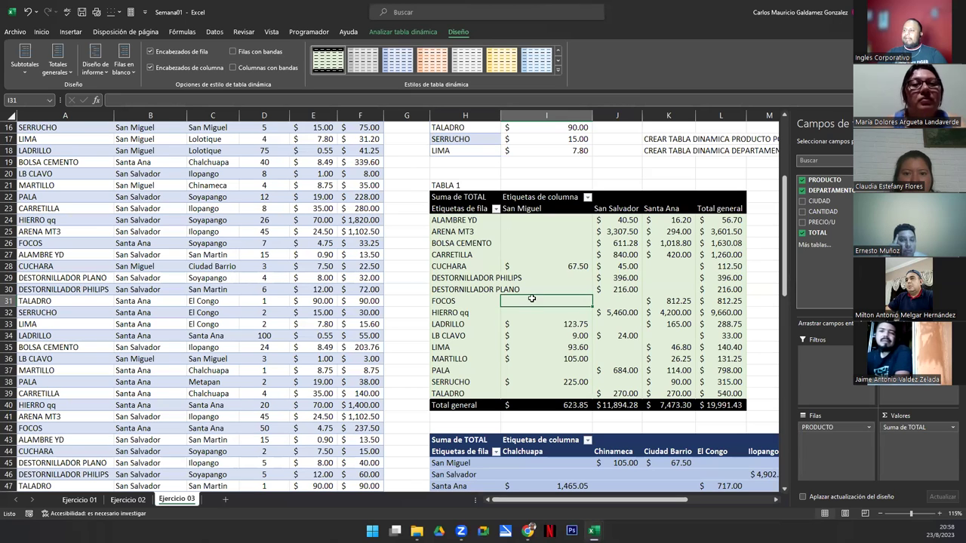
pyautogui.click(388, 33)
pyautogui.click(502, 58)
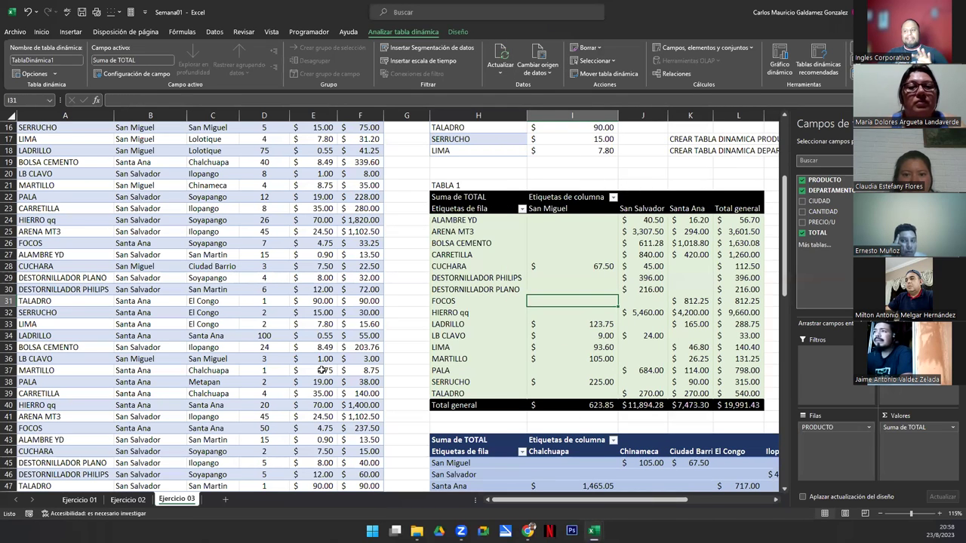
# - Look over both pivot tables and the Ejercicio 01 and Ejercicio 02 sheets, returning to Ejercicio 03
pyautogui.click(561, 265)
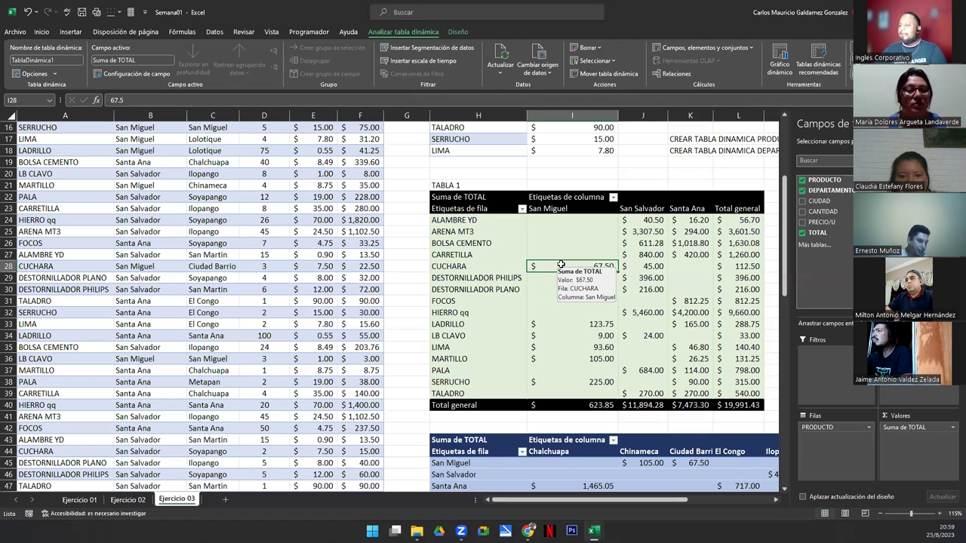
pyautogui.scroll(-7, 594, 285)
pyautogui.scroll(12, 346, 382)
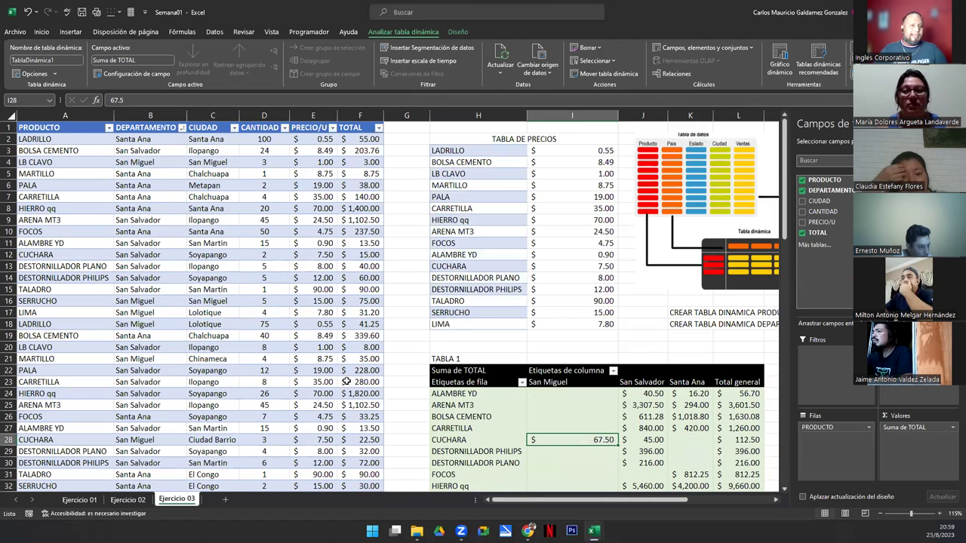
pyautogui.click(75, 501)
pyautogui.click(127, 500)
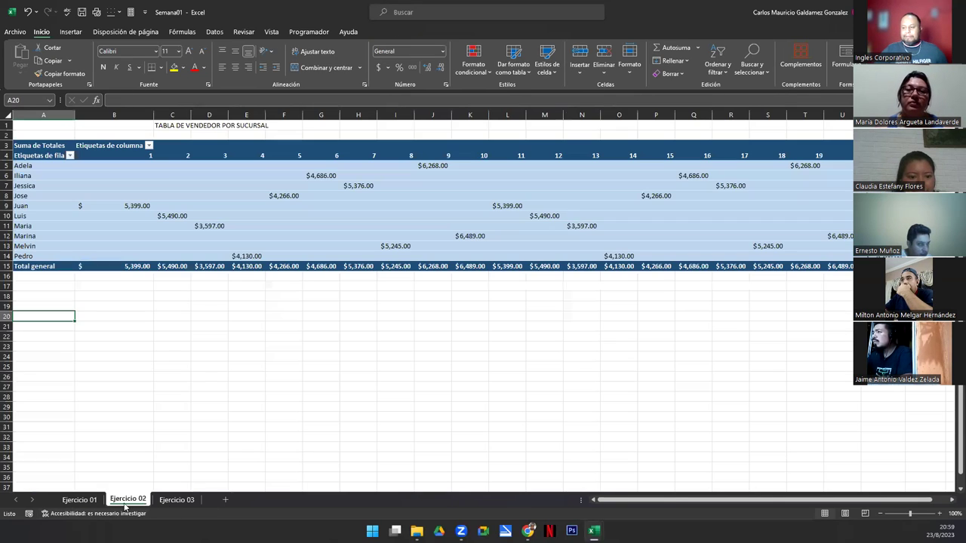
pyautogui.click(176, 500)
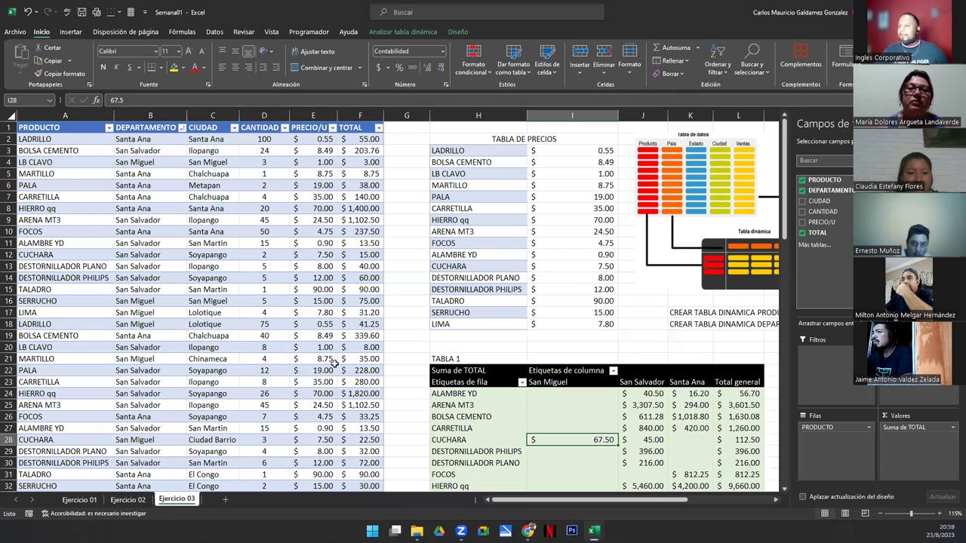
# - Delete the sample pivot table diagram image beside the price table
pyautogui.keyDown('ctrl'); pyautogui.scroll(-1, 242, 314); pyautogui.keyUp('ctrl')
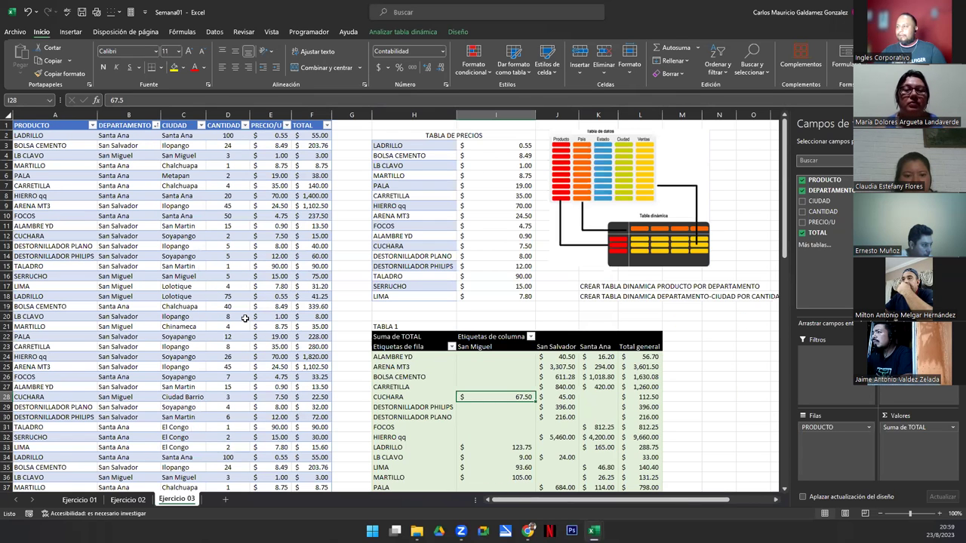
pyautogui.click(649, 219)
pyautogui.press('Delete')
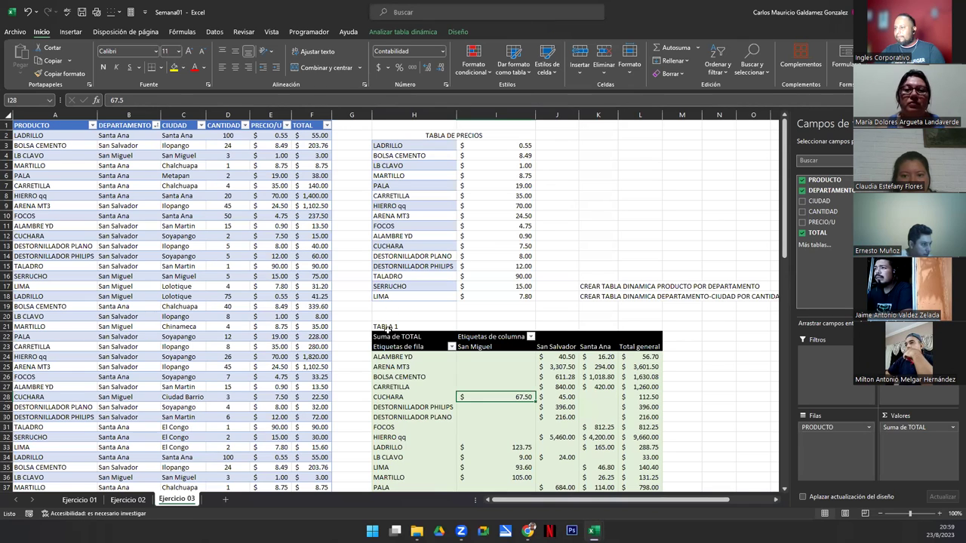
# - Move the "CREAR TABLA DINAMICA PRODUCTO POR DEPARTAMENTO" text to H21, replacing the TABLA 1 heading
pyautogui.click(389, 328)
pyautogui.click(609, 284)
pyautogui.moveTo(609, 282); pyautogui.dragTo(525, 315)
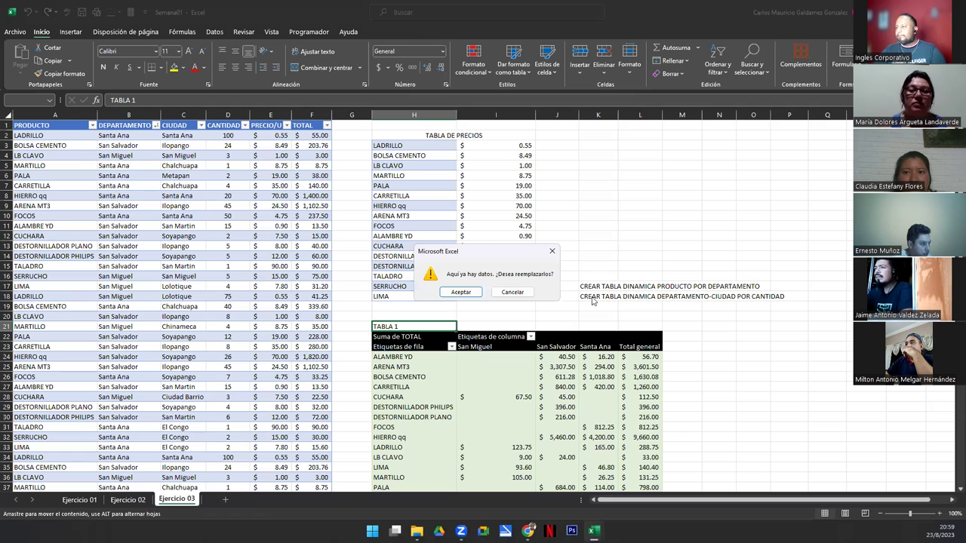
pyautogui.click(458, 294)
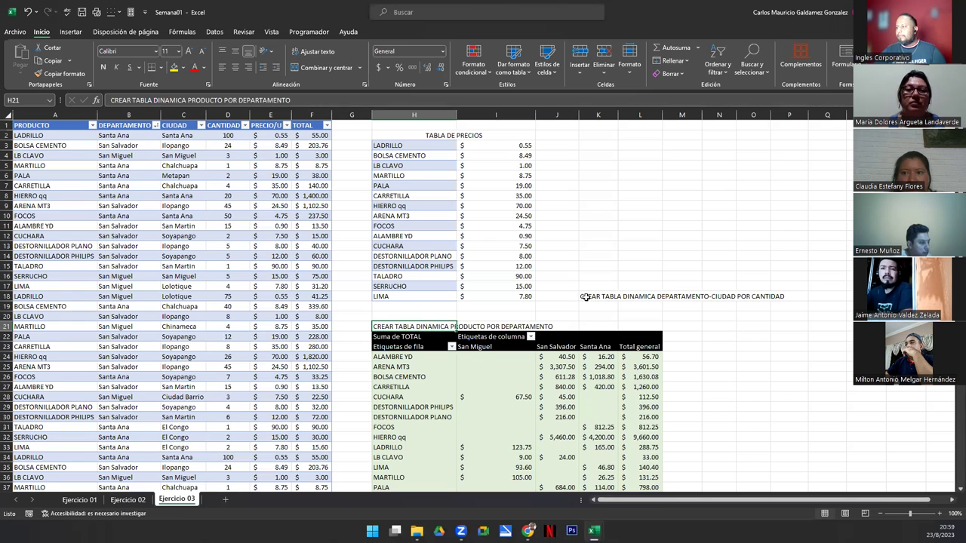
# - Move the "CREAR TABLA DINAMICA DEPARTAMENTO-CIUDAD POR CANTIDAD" text to H42, directly above the department-city pivot table
pyautogui.click(593, 297)
pyautogui.scroll(-3, 591, 227)
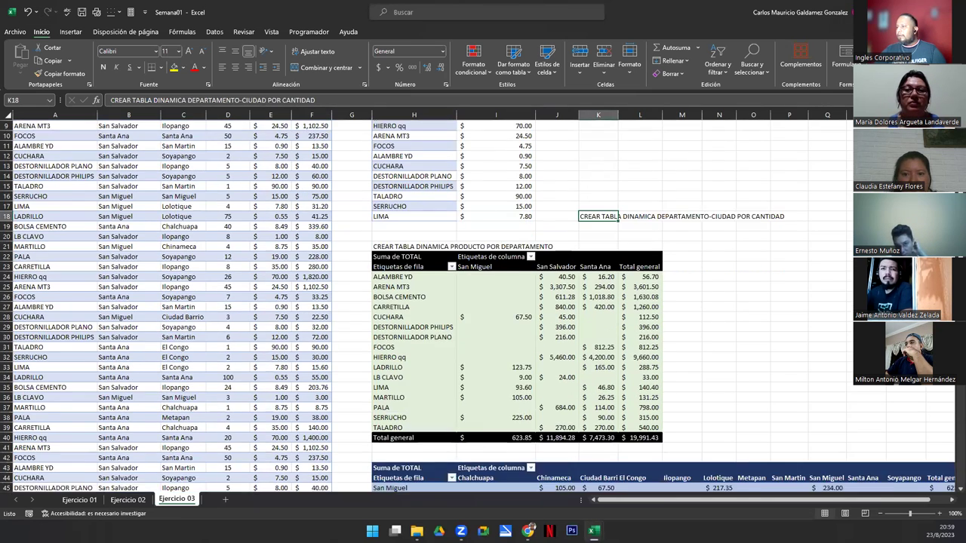
pyautogui.moveTo(593, 200); pyautogui.dragTo(419, 437)
pyautogui.click(423, 225)
pyautogui.keyDown('ctrl'); pyautogui.scroll(-1, 480, 326); pyautogui.keyUp('ctrl')
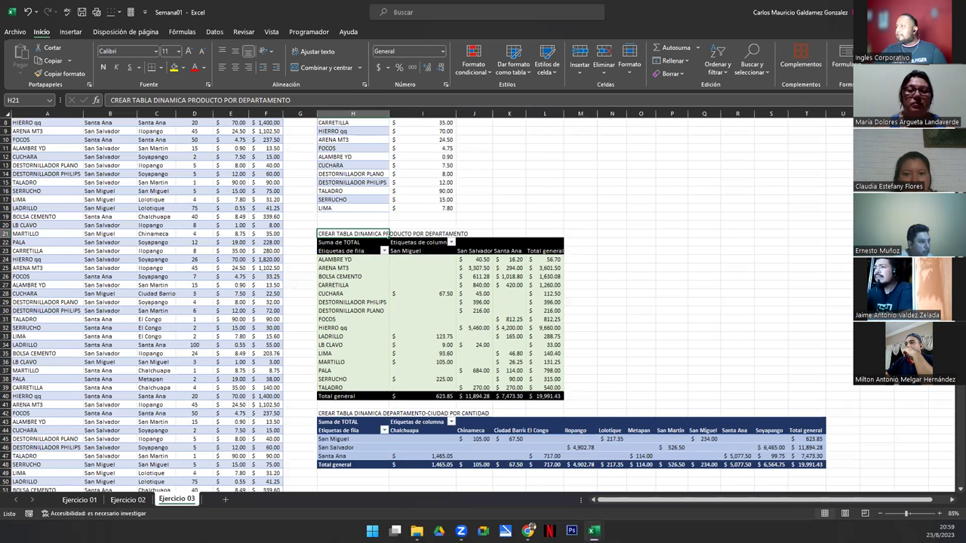
# - Switch to the Genially presentation and advance to the next slide
pyautogui.hotkey('alt', 'Tab')
pyautogui.press('Right')
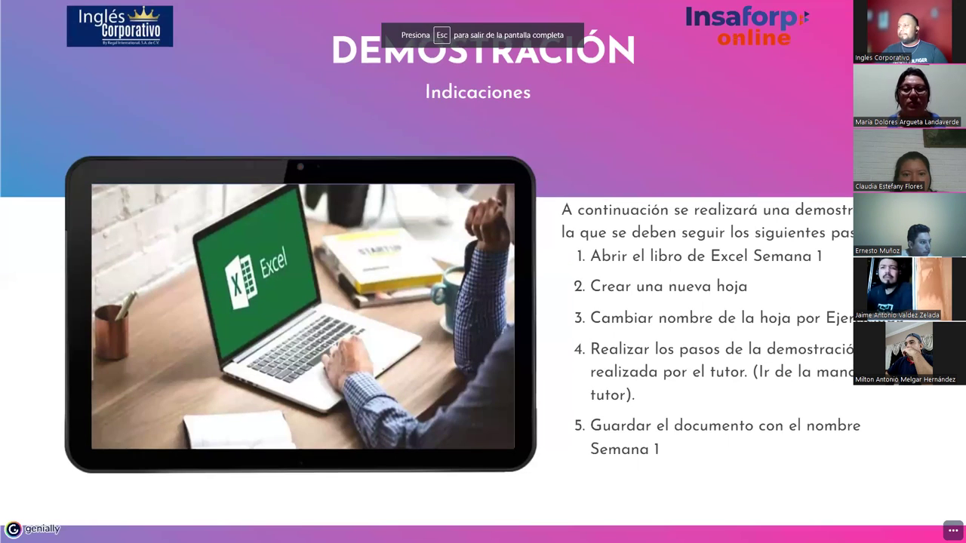